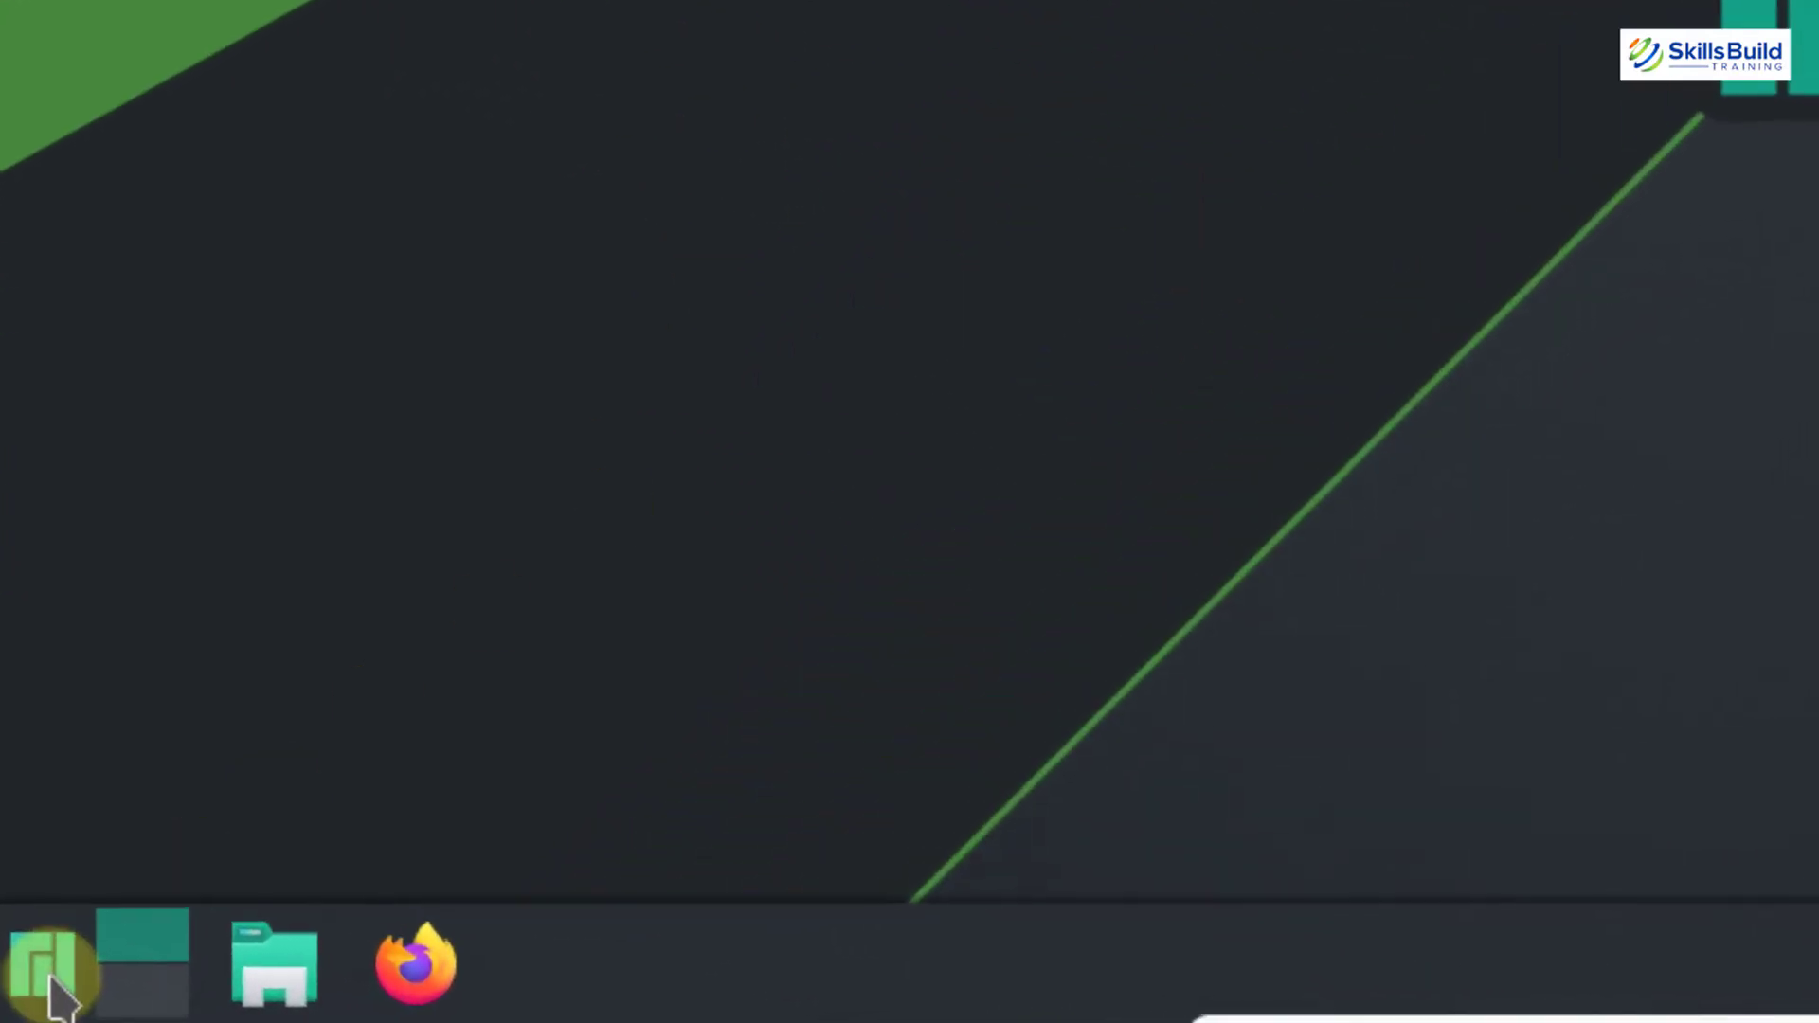
# - Open Desktop Effects under Workspace Behavior in System Settings
pyautogui.click(47, 990)
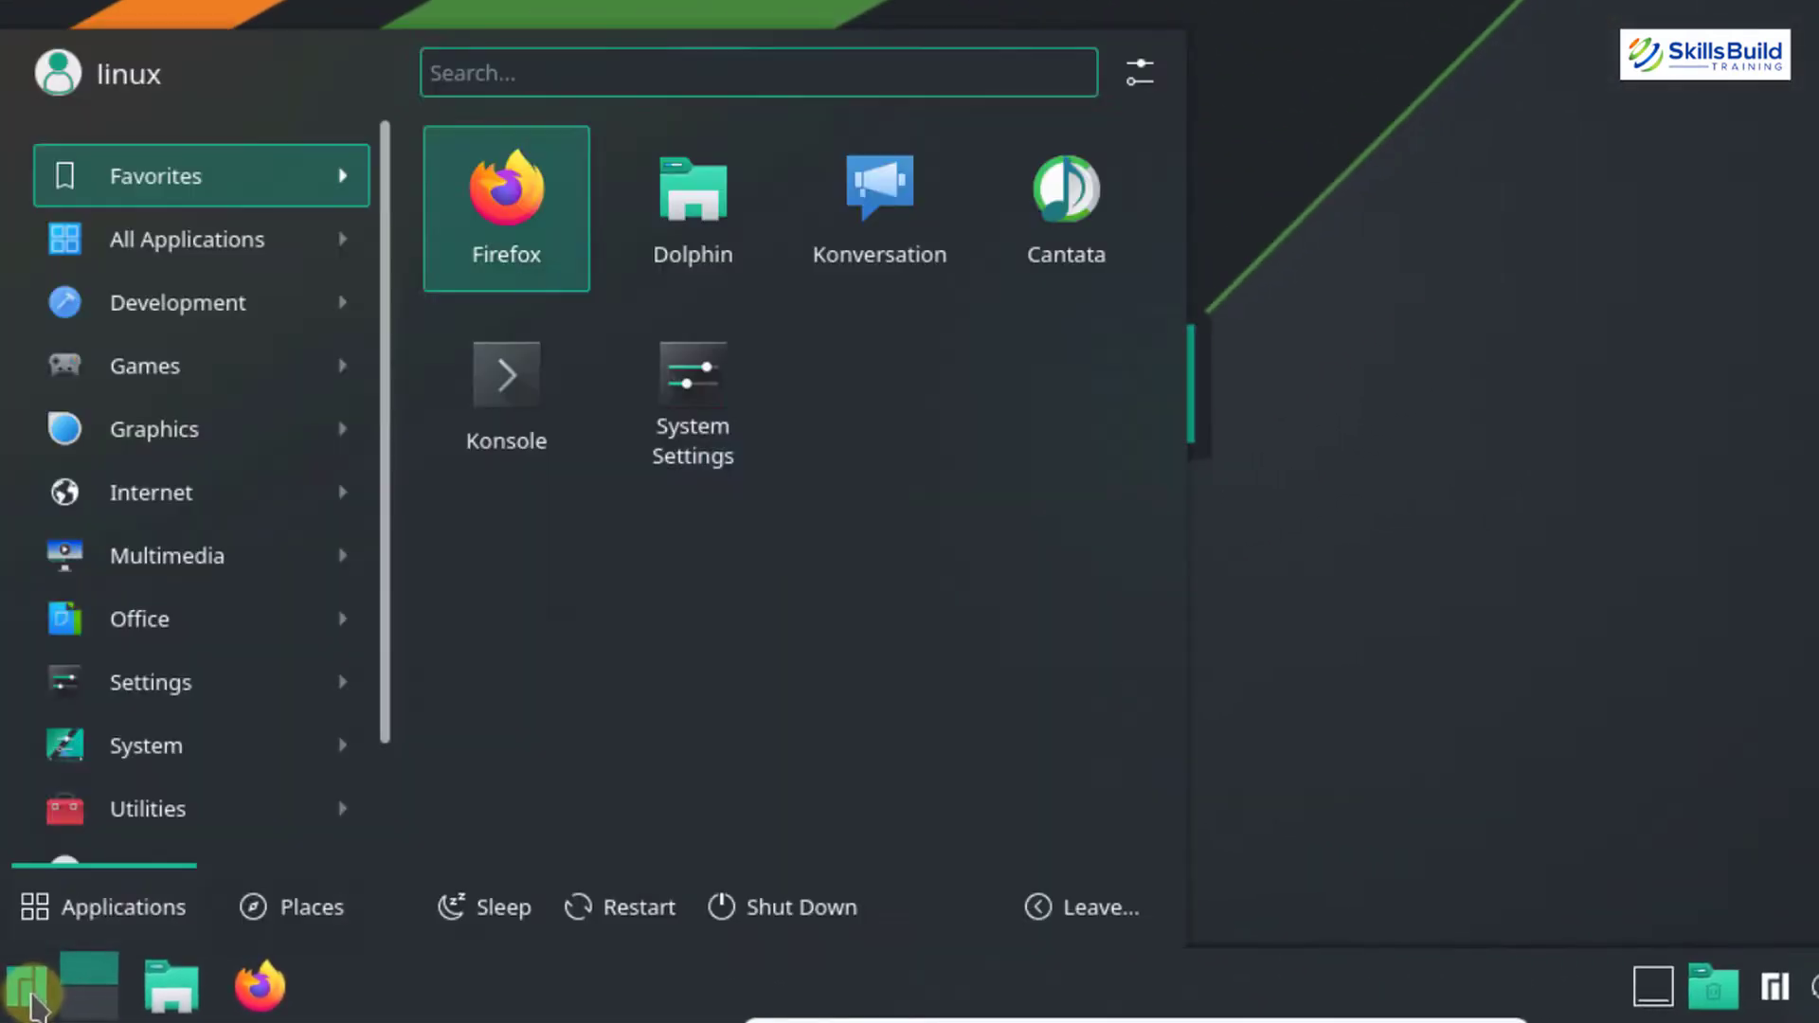
pyautogui.click(730, 391)
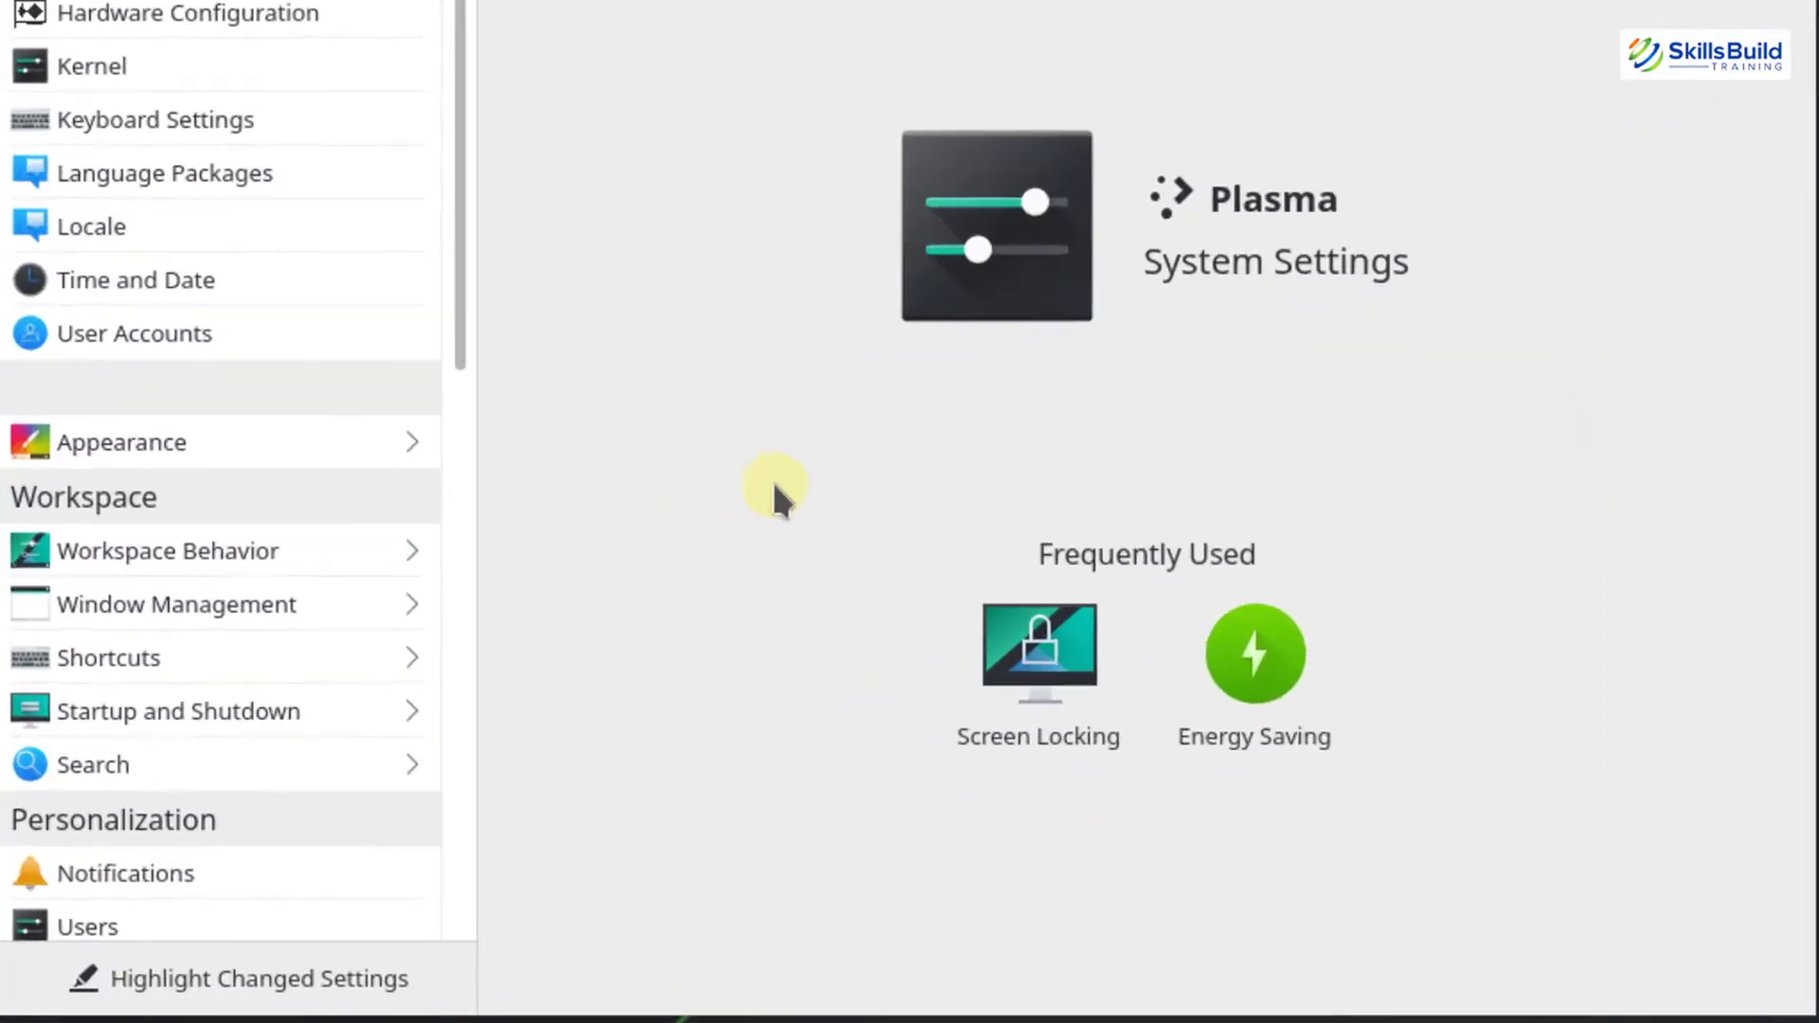
pyautogui.click(88, 548)
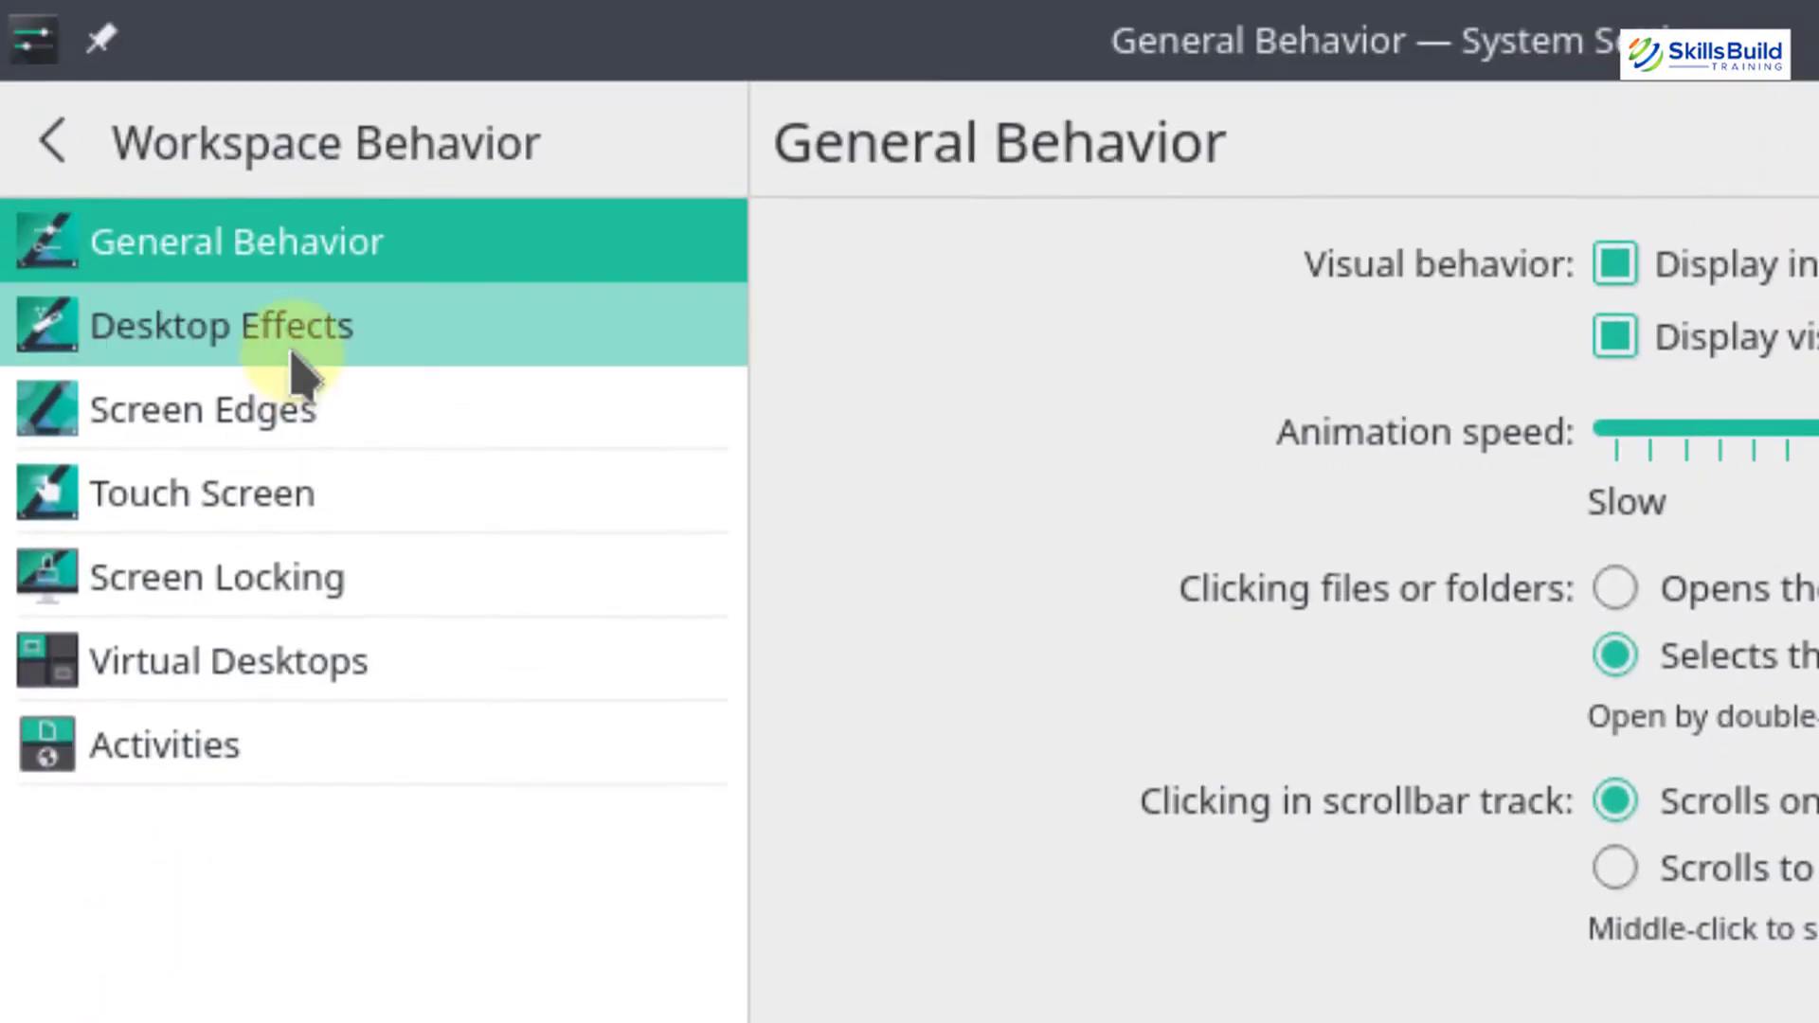
pyautogui.click(301, 372)
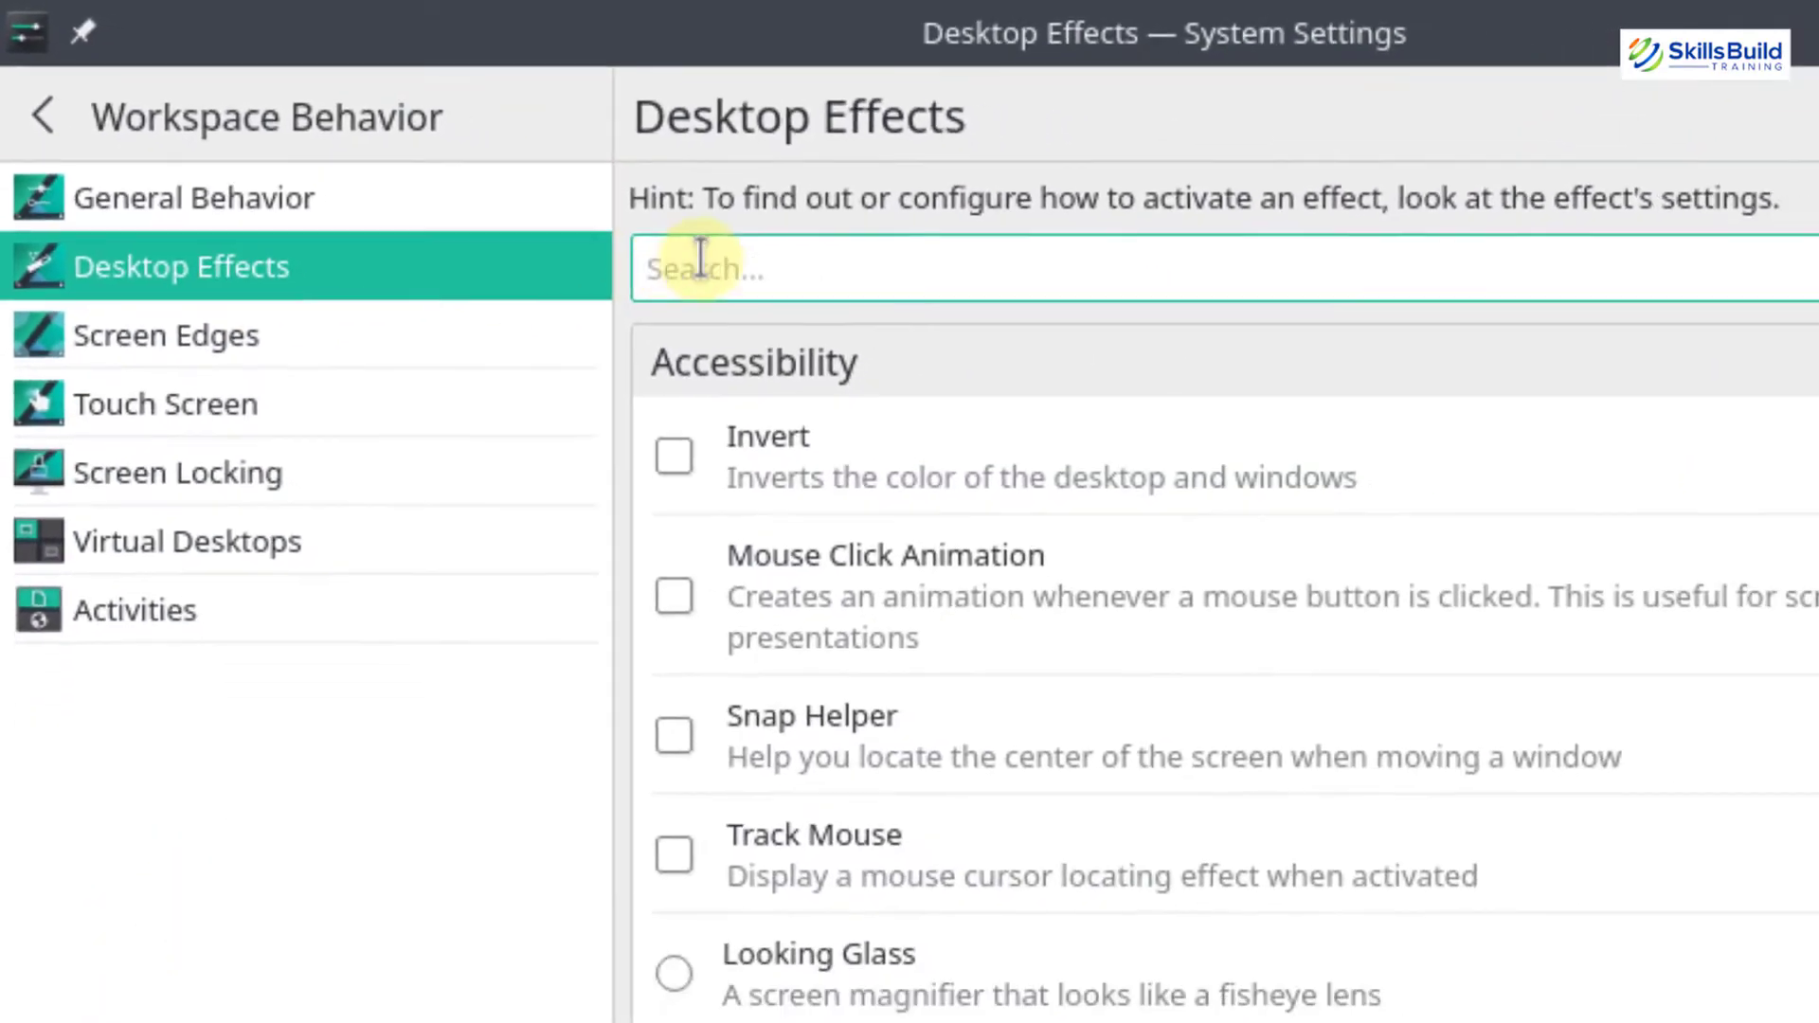
# - Filter effects to 'blur' and set Blur's noise strength to Light, keeping blur Strong
pyautogui.click(887, 316)
pyautogui.write('blur')
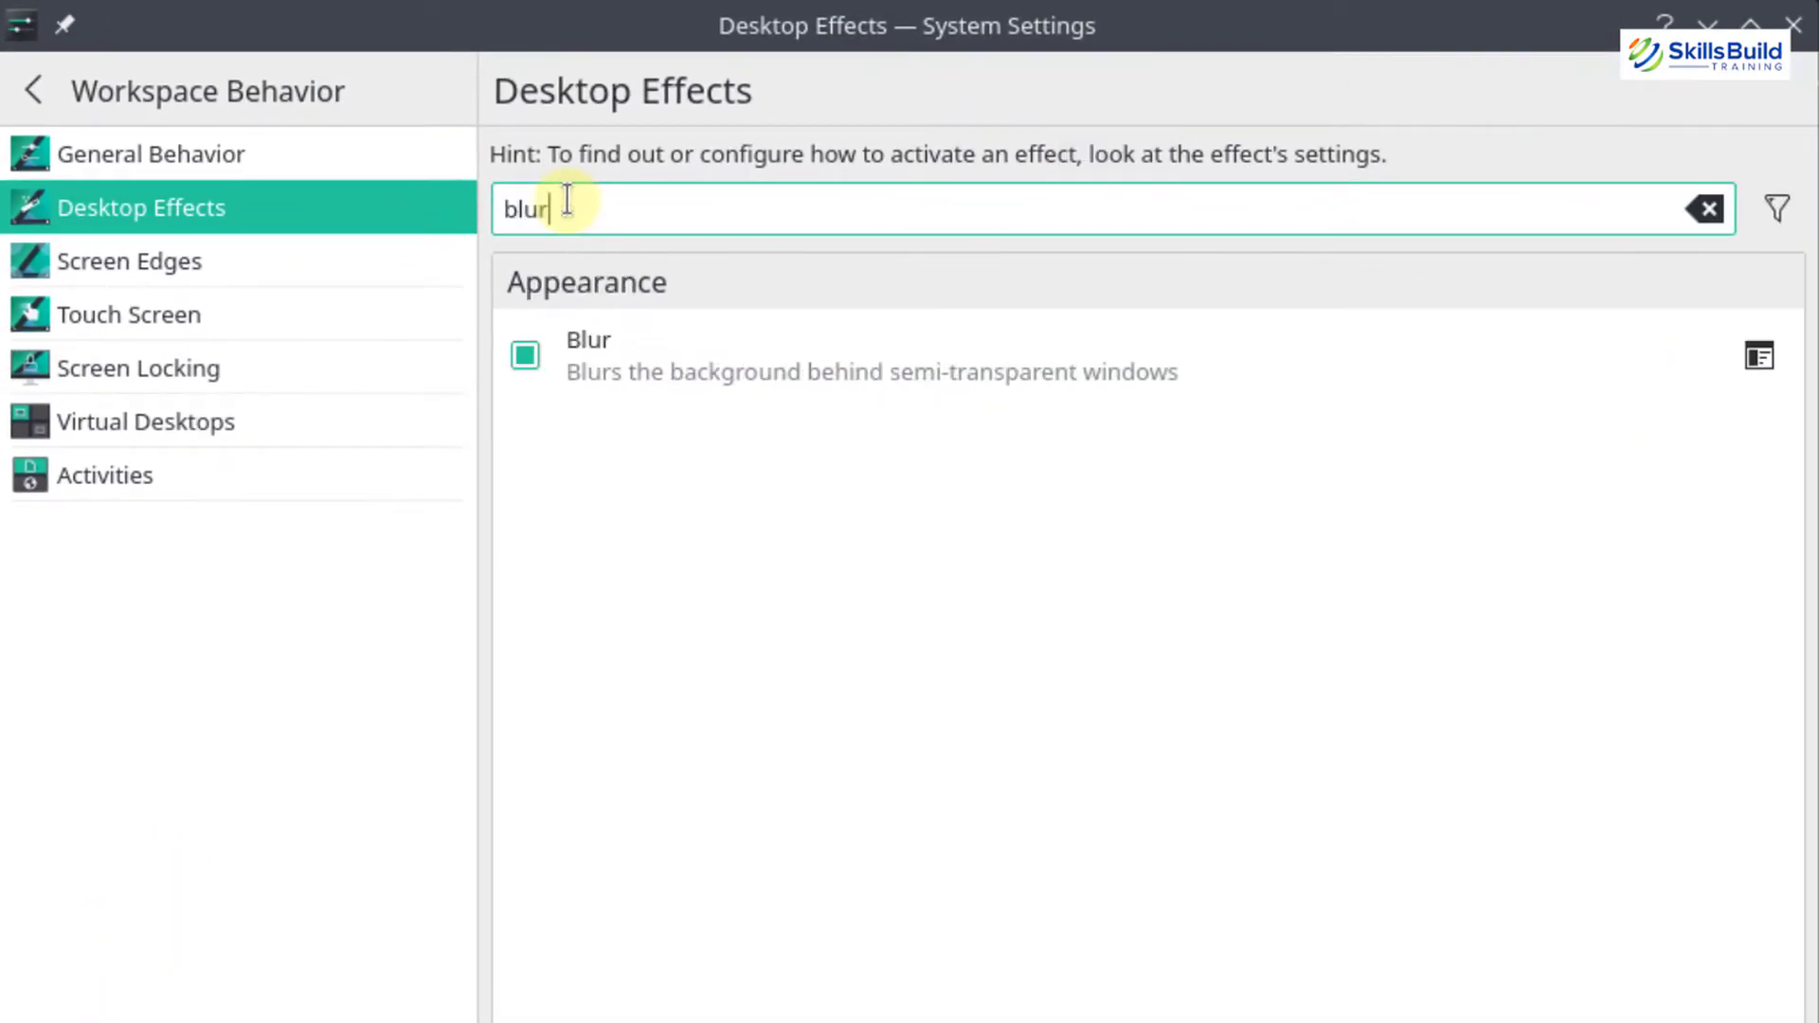
pyautogui.click(1764, 359)
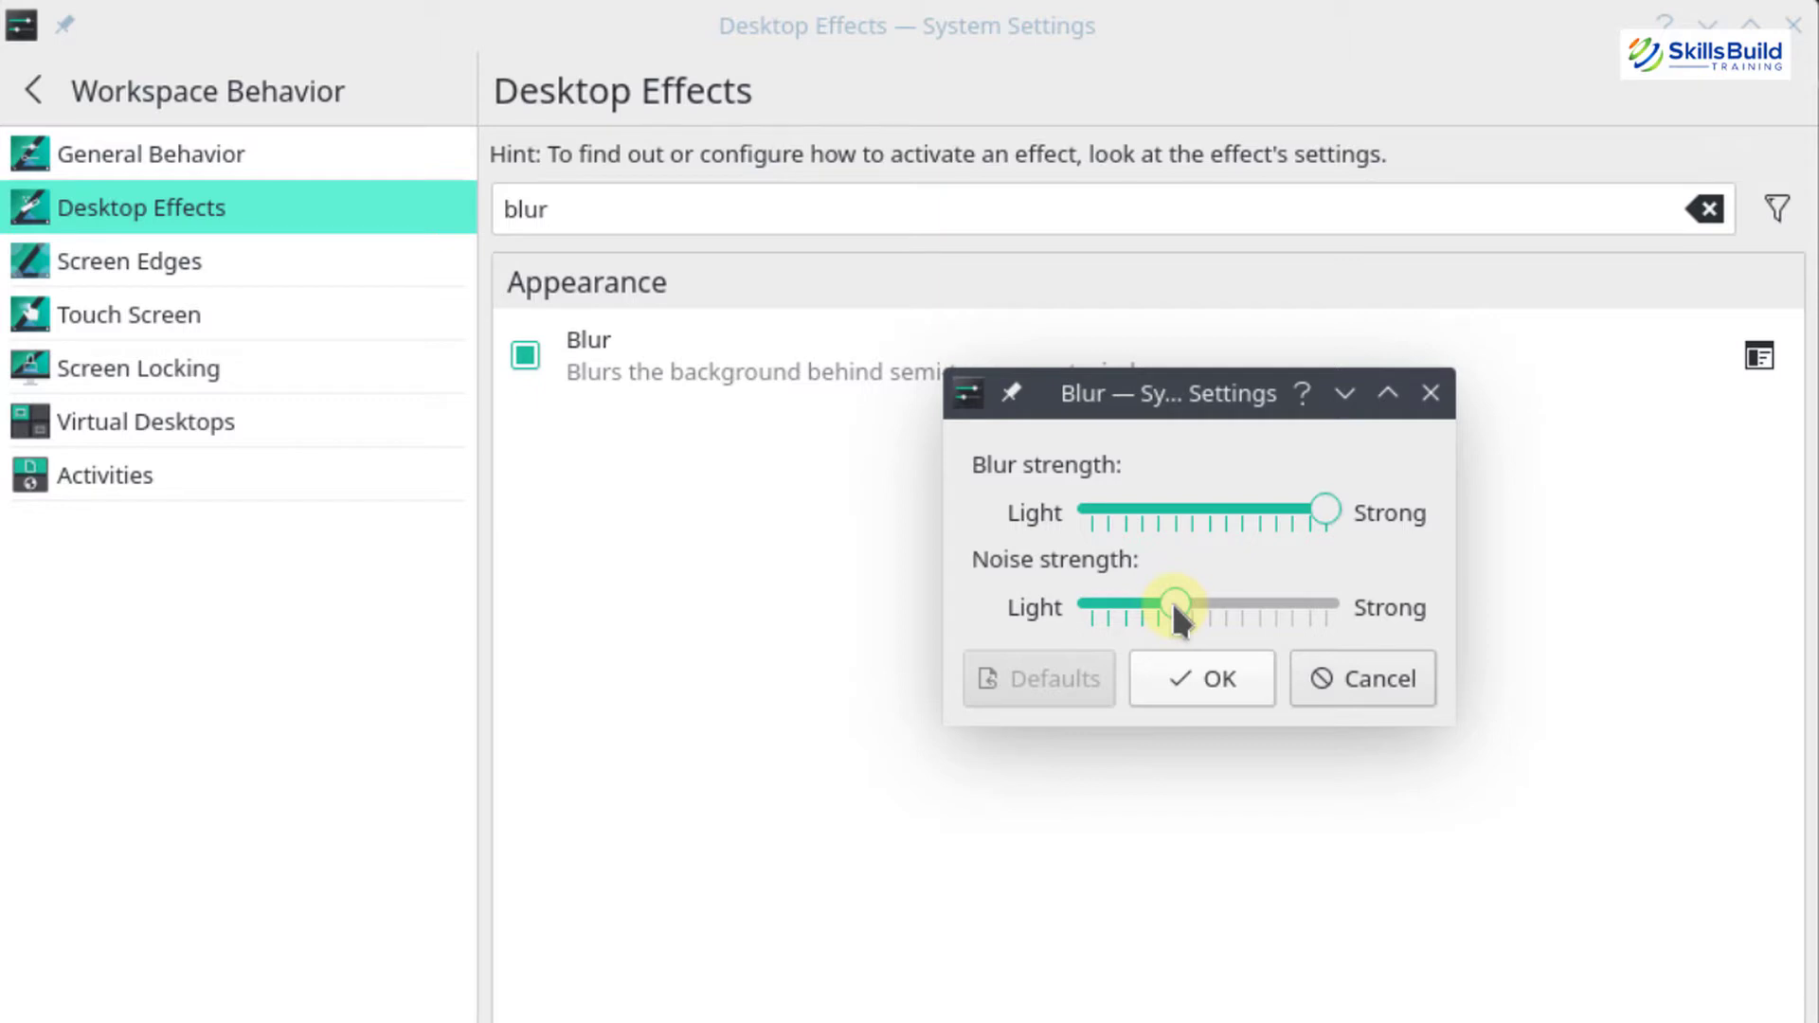
pyautogui.moveTo(1173, 606); pyautogui.dragTo(1086, 611)
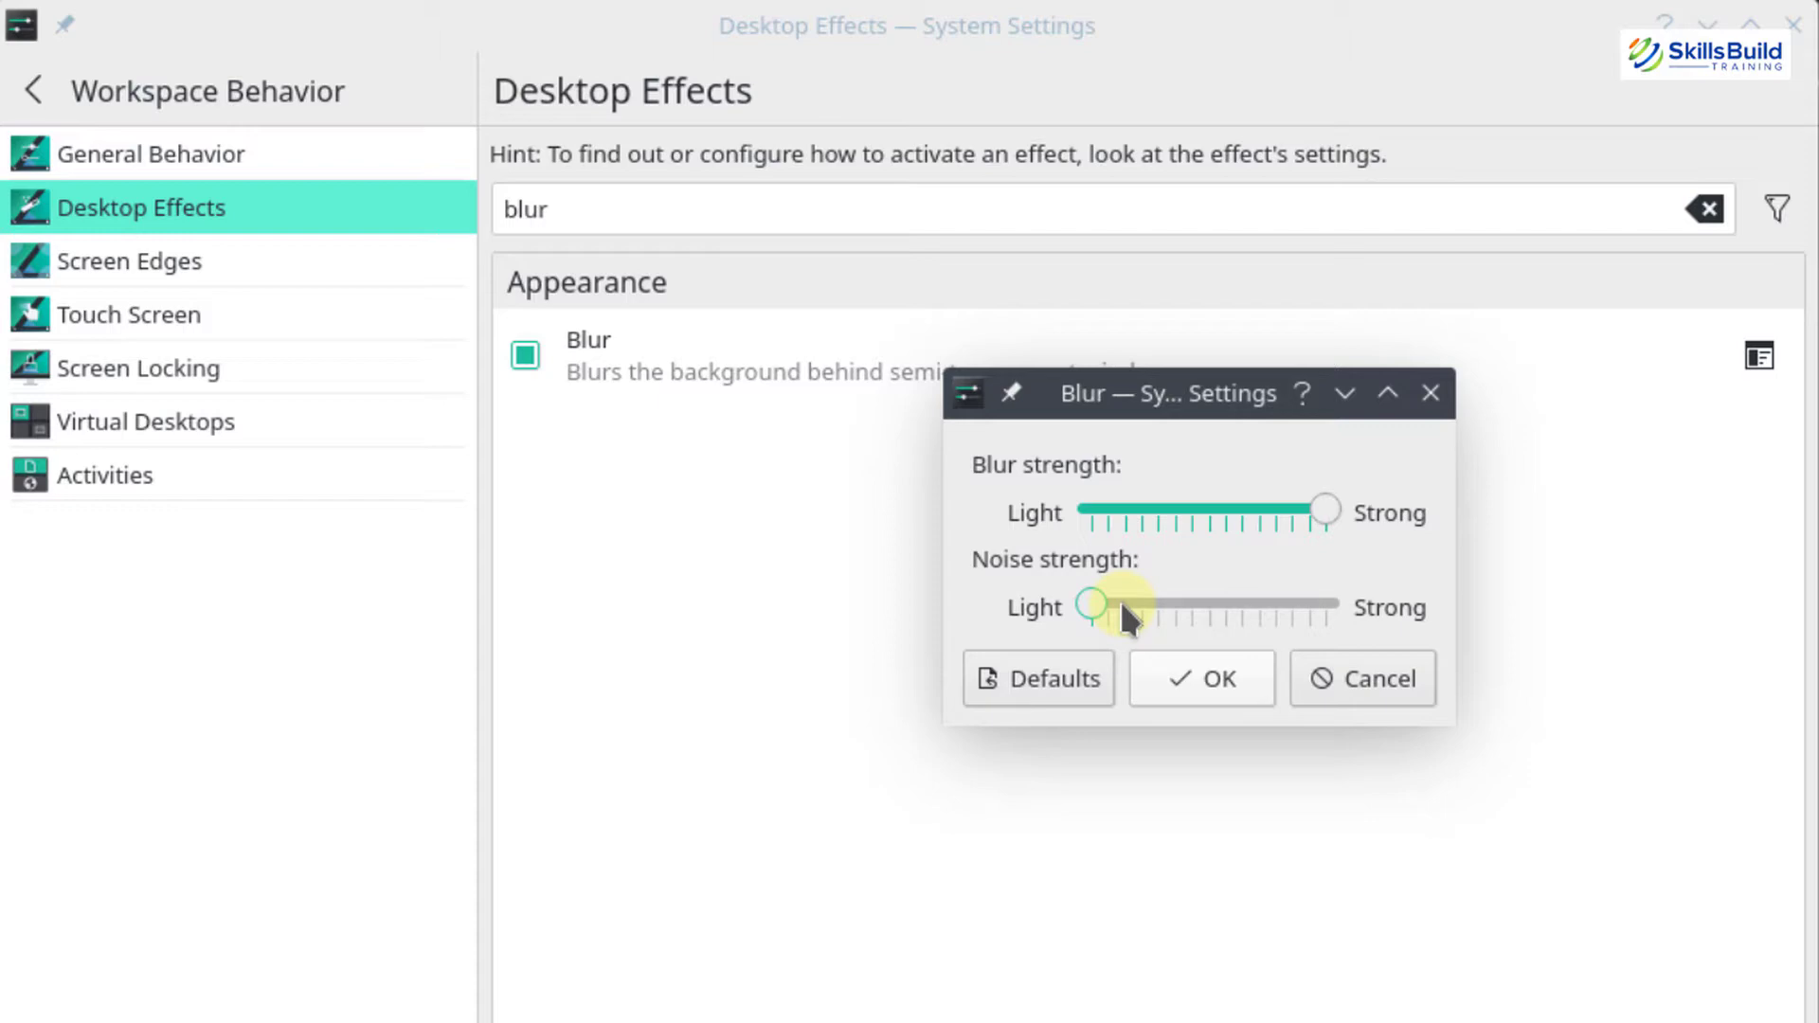
pyautogui.click(1200, 678)
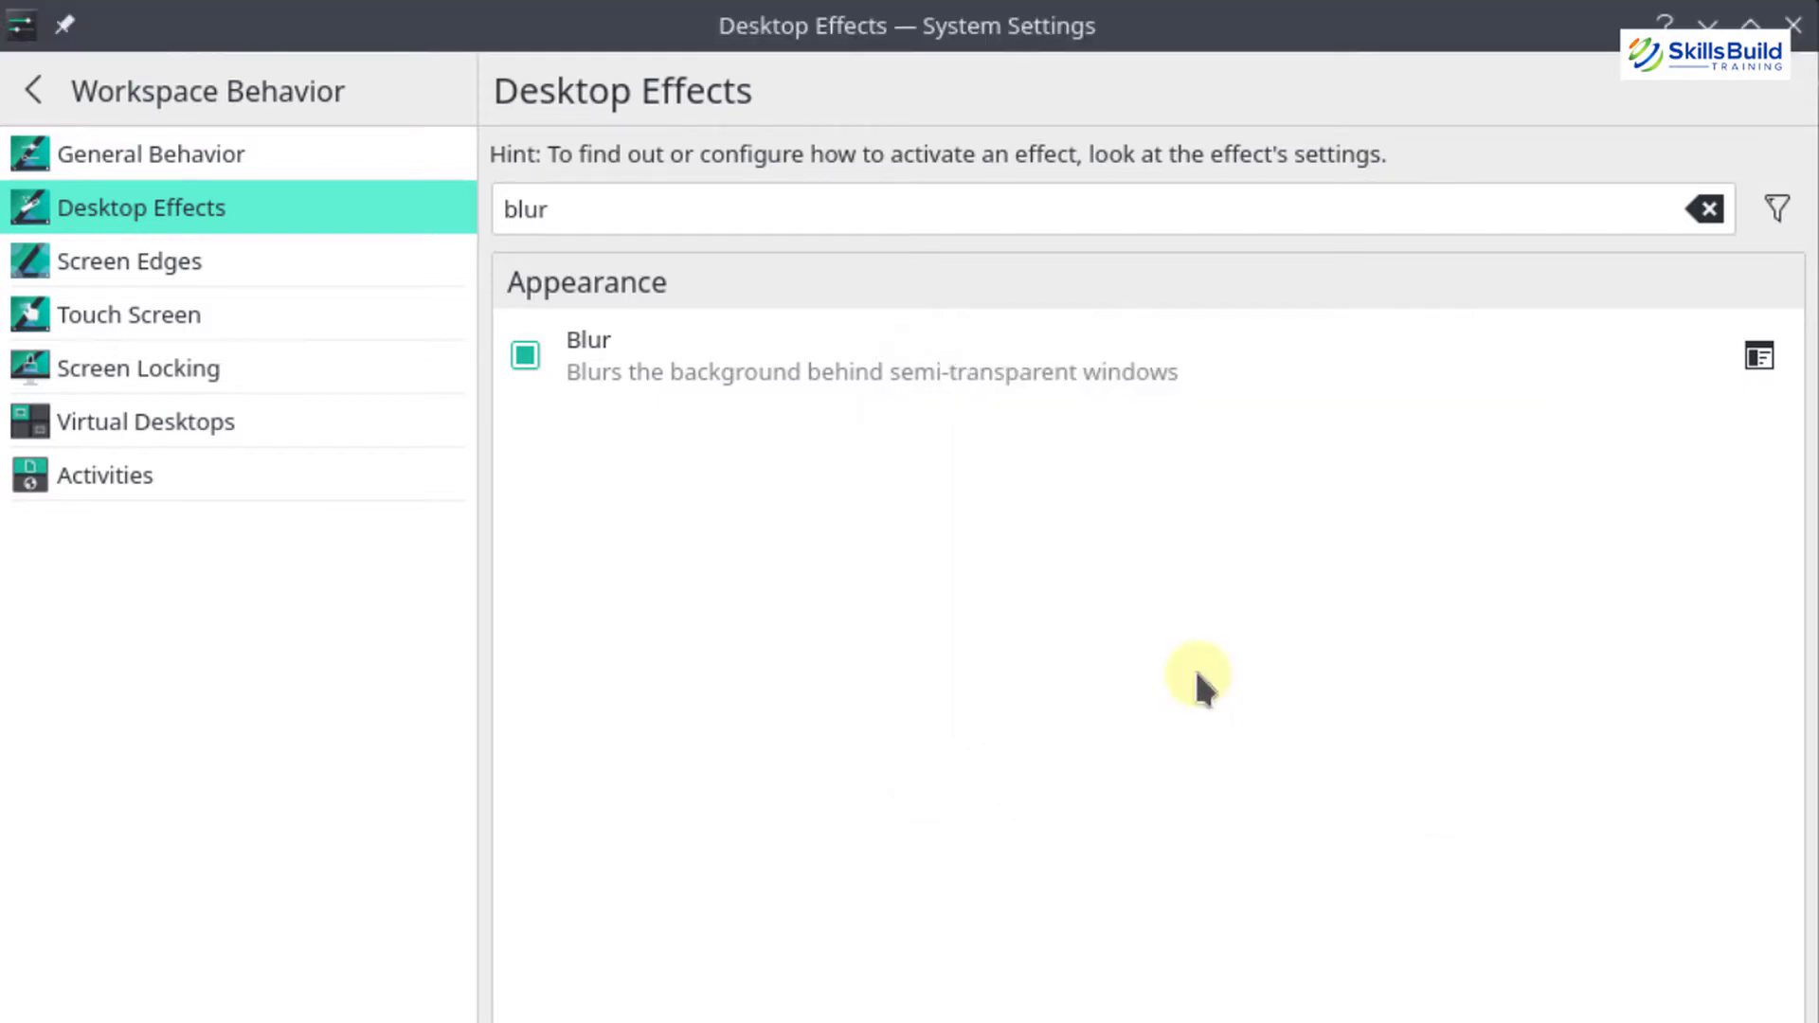
# - Set Window Management's advanced window placement to Centered and apply it
pyautogui.click(33, 90)
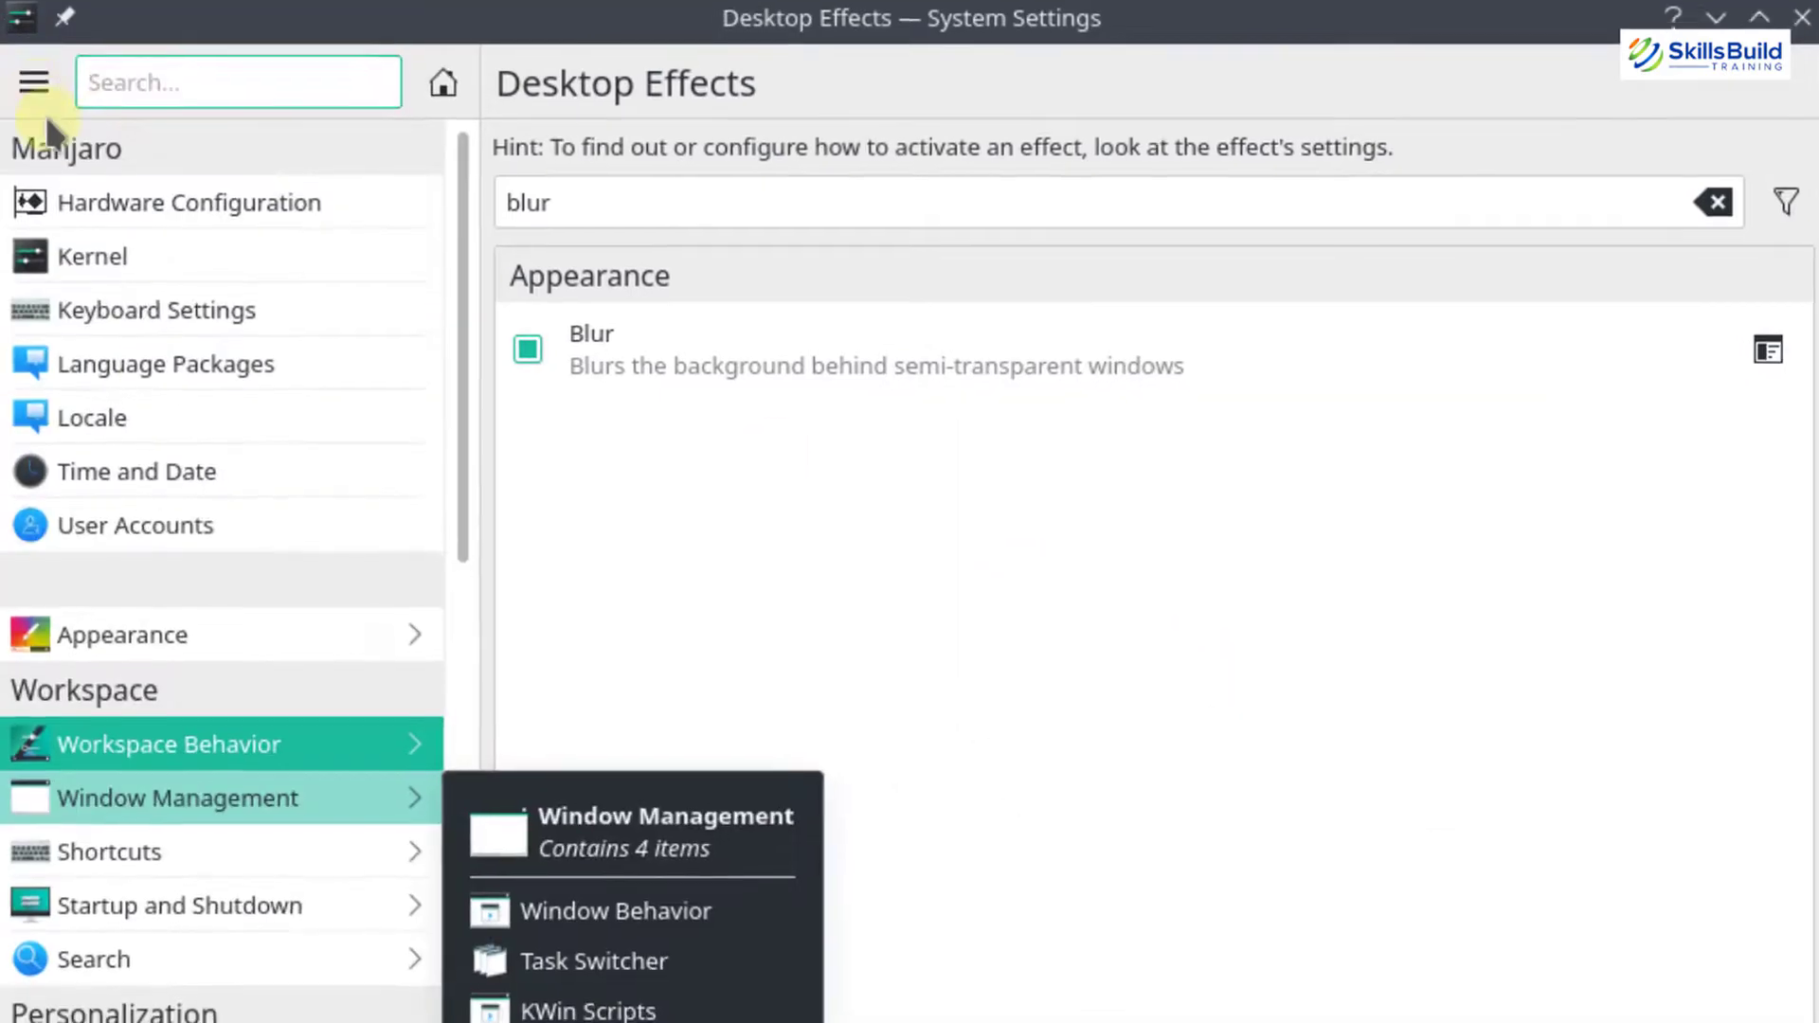
pyautogui.click(302, 797)
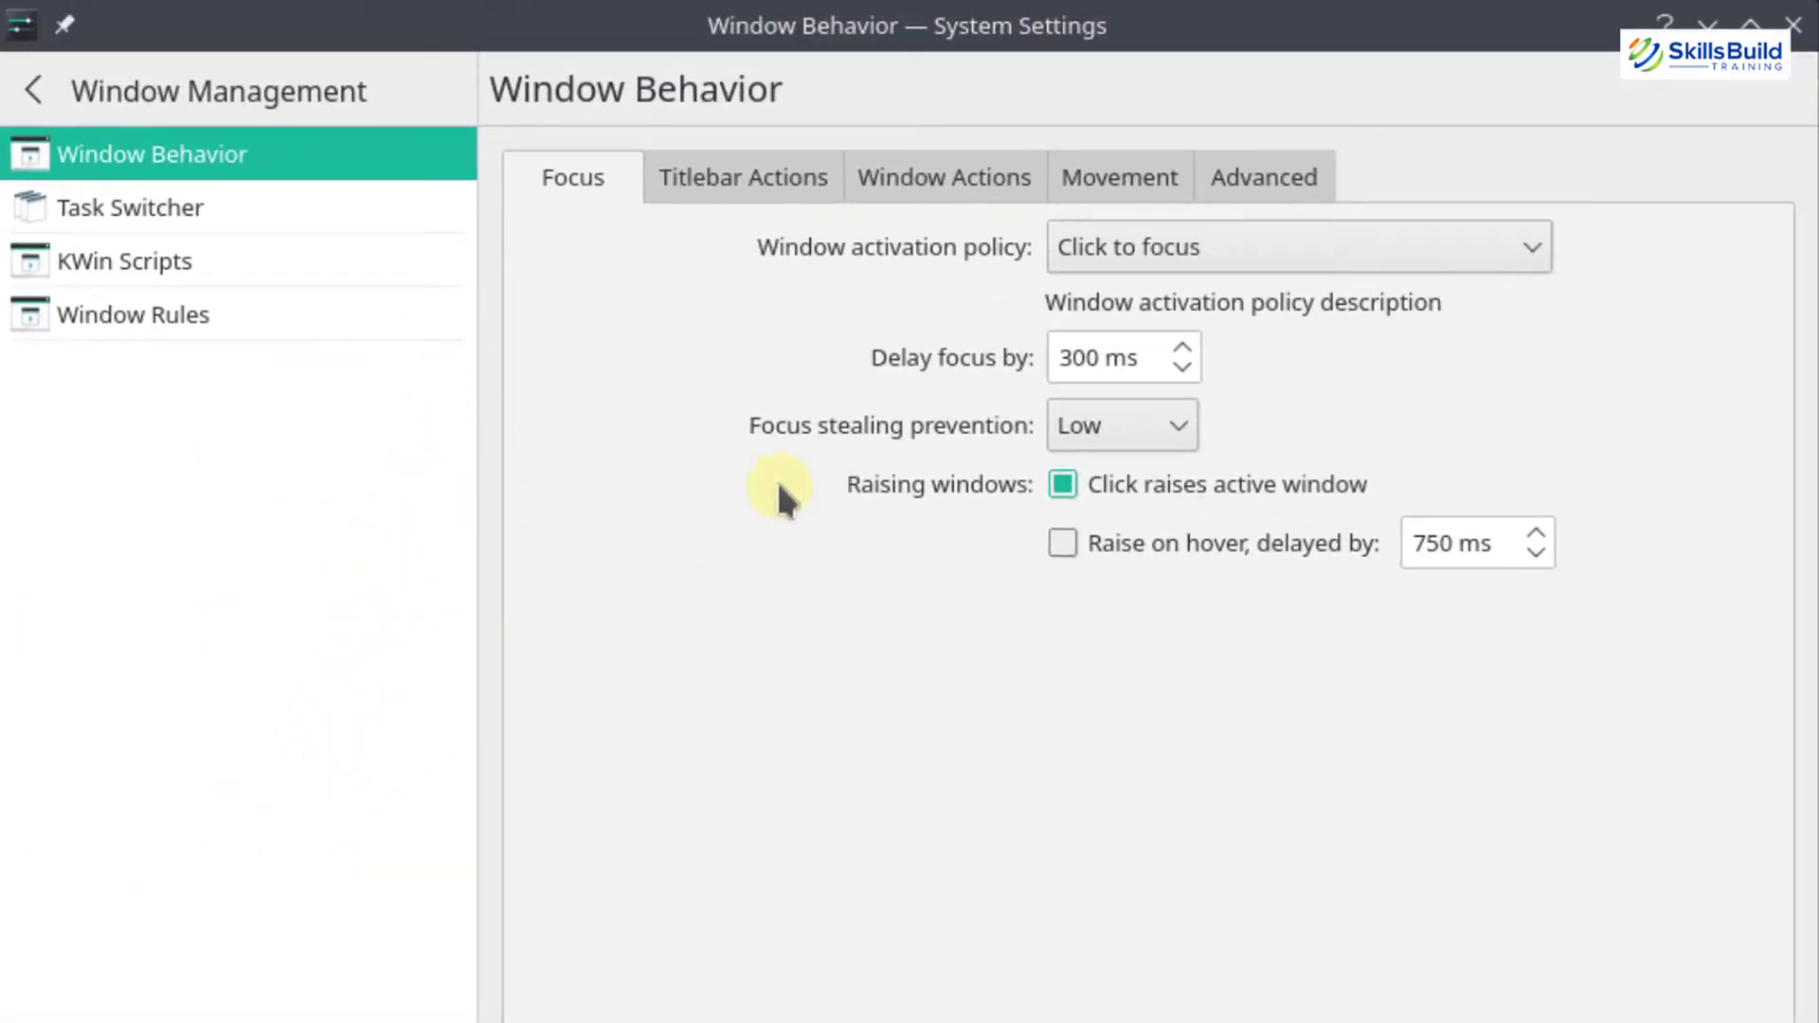
pyautogui.click(1262, 183)
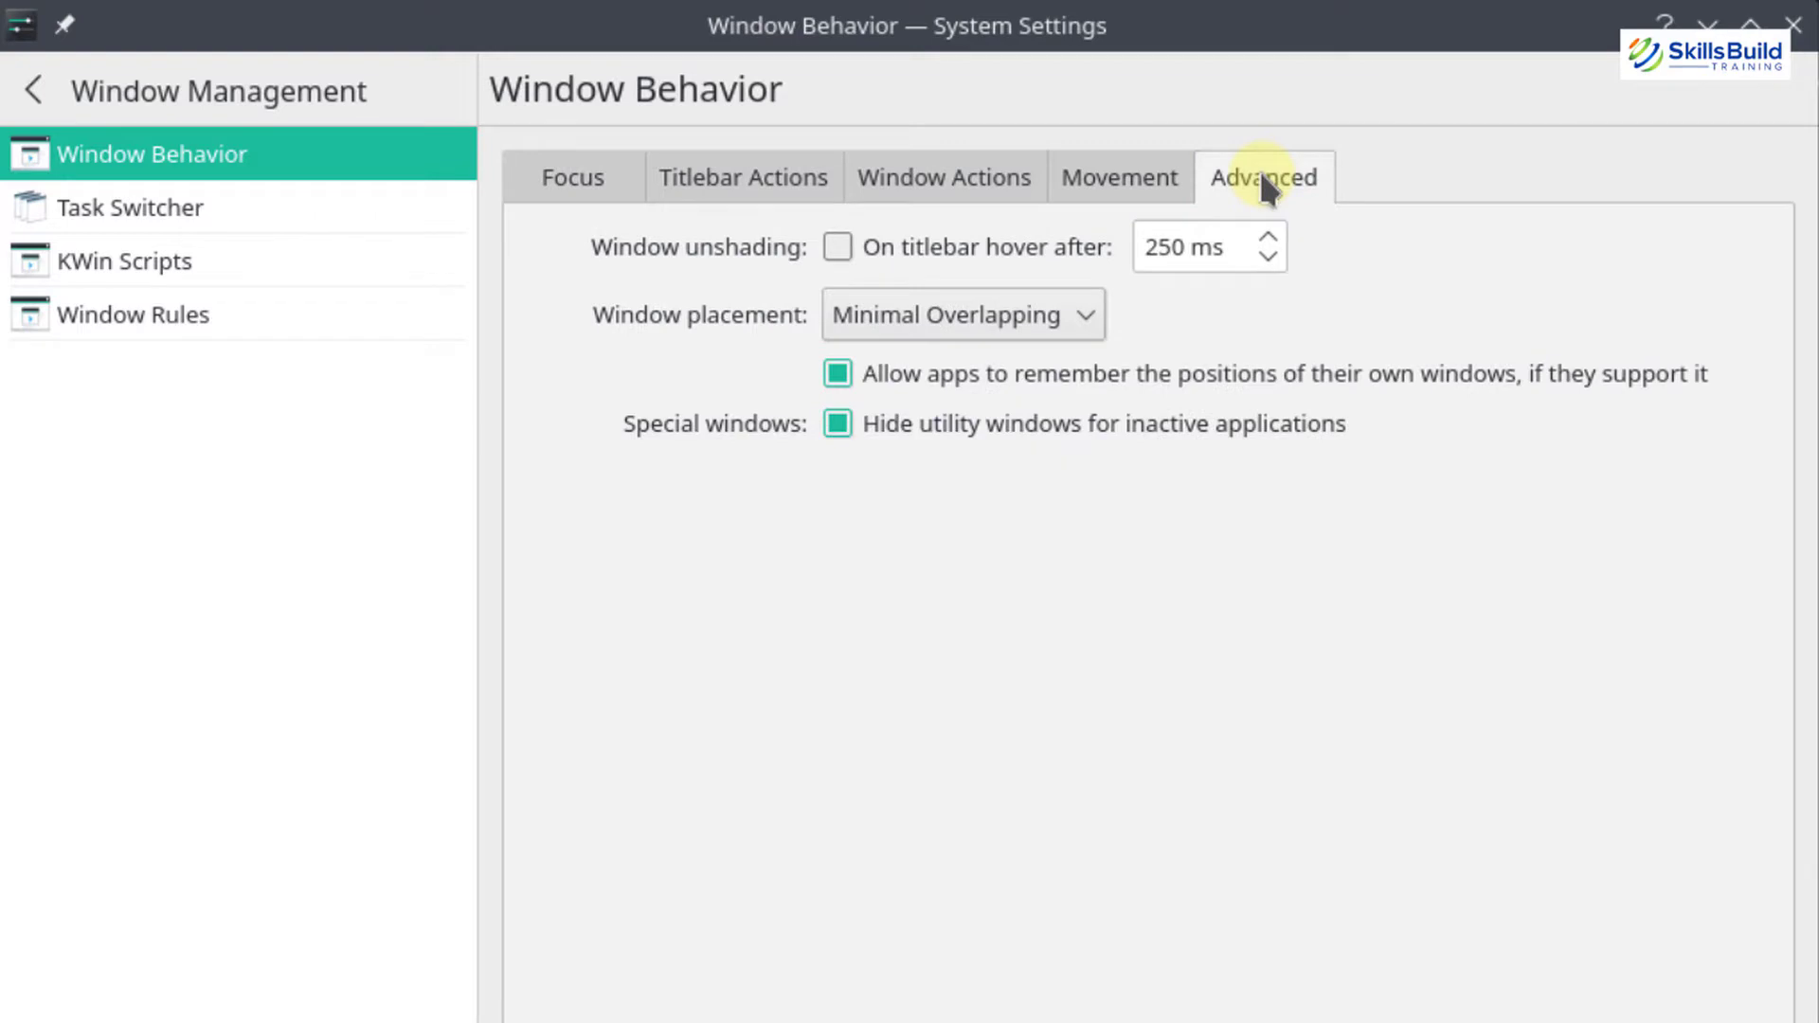
pyautogui.click(1061, 320)
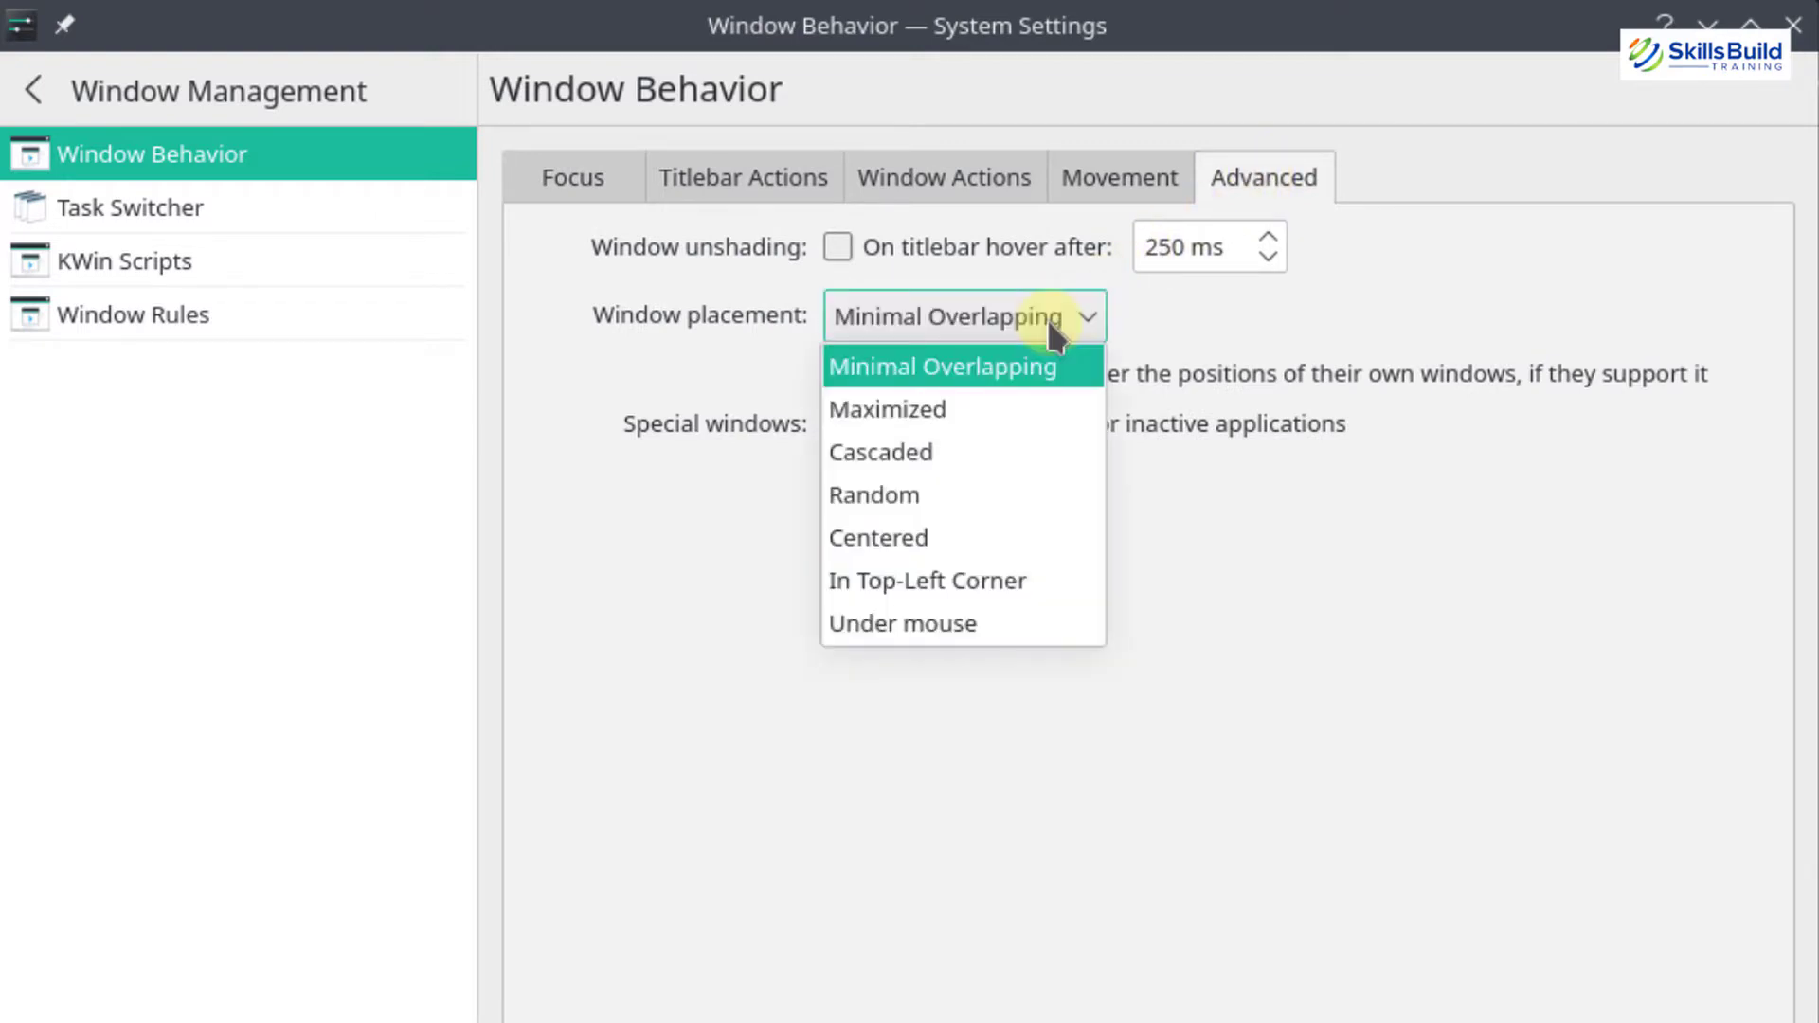
pyautogui.click(976, 538)
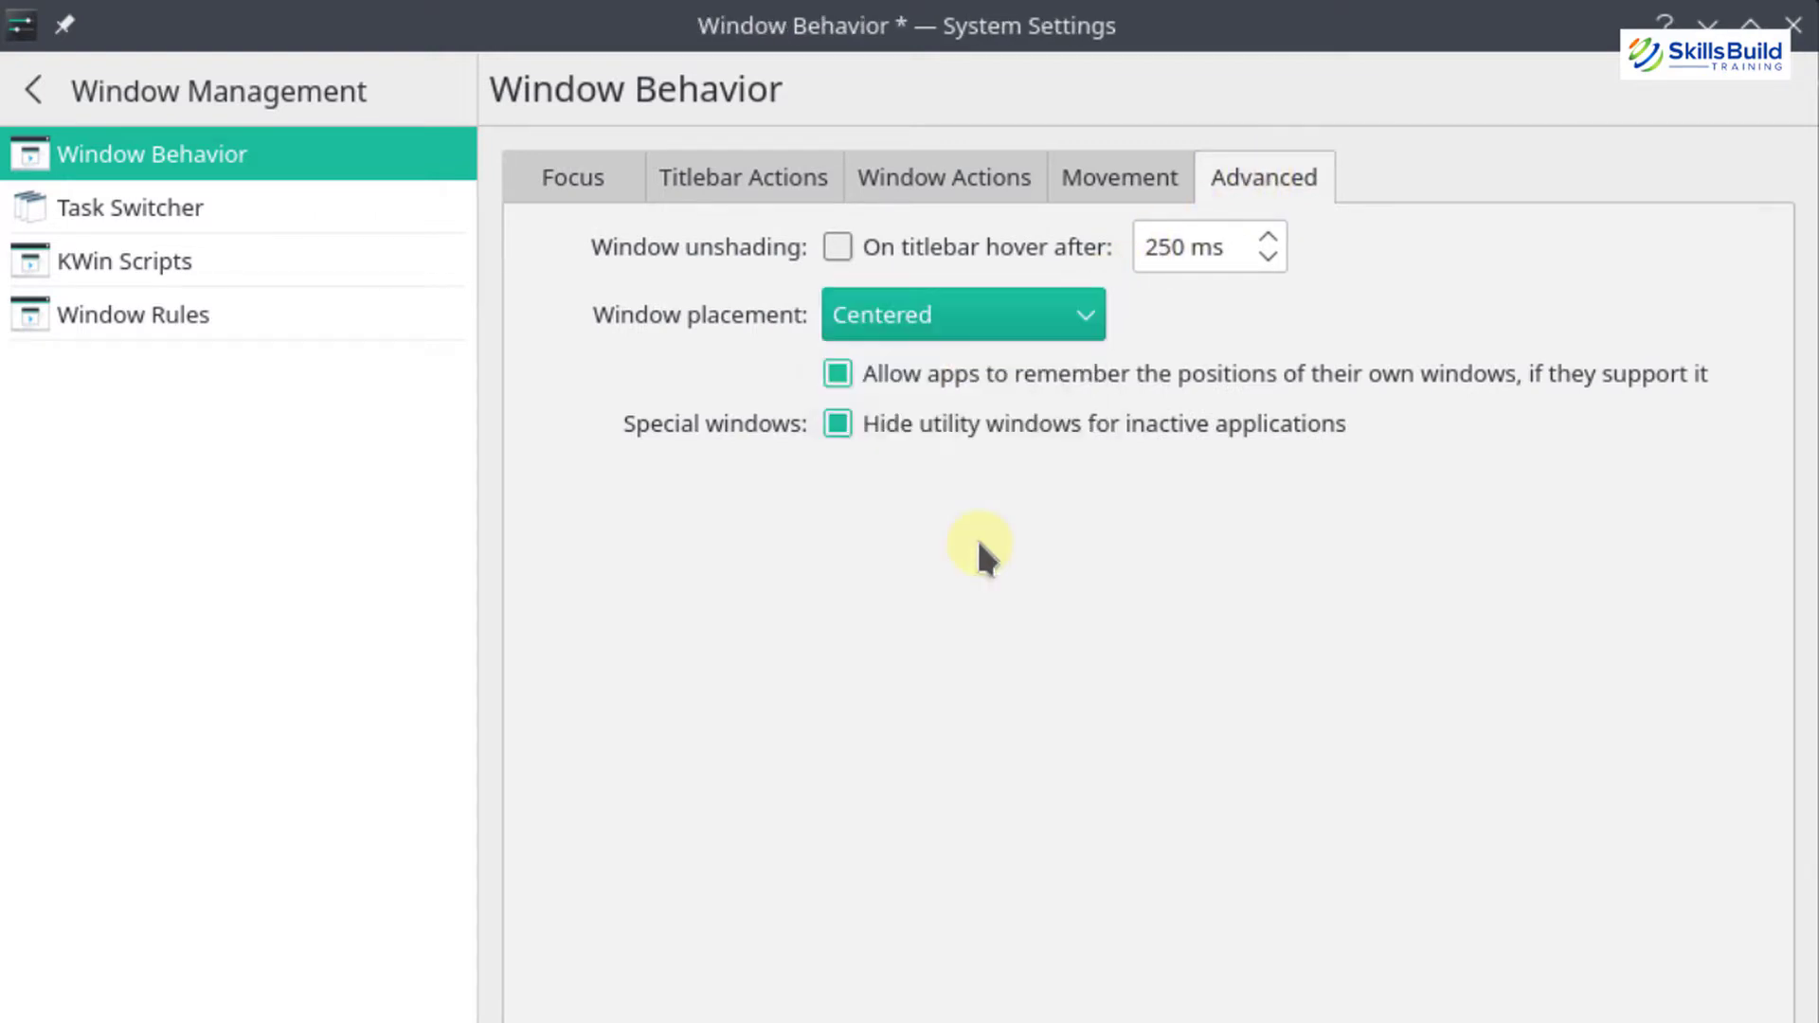
pyautogui.click(1455, 982)
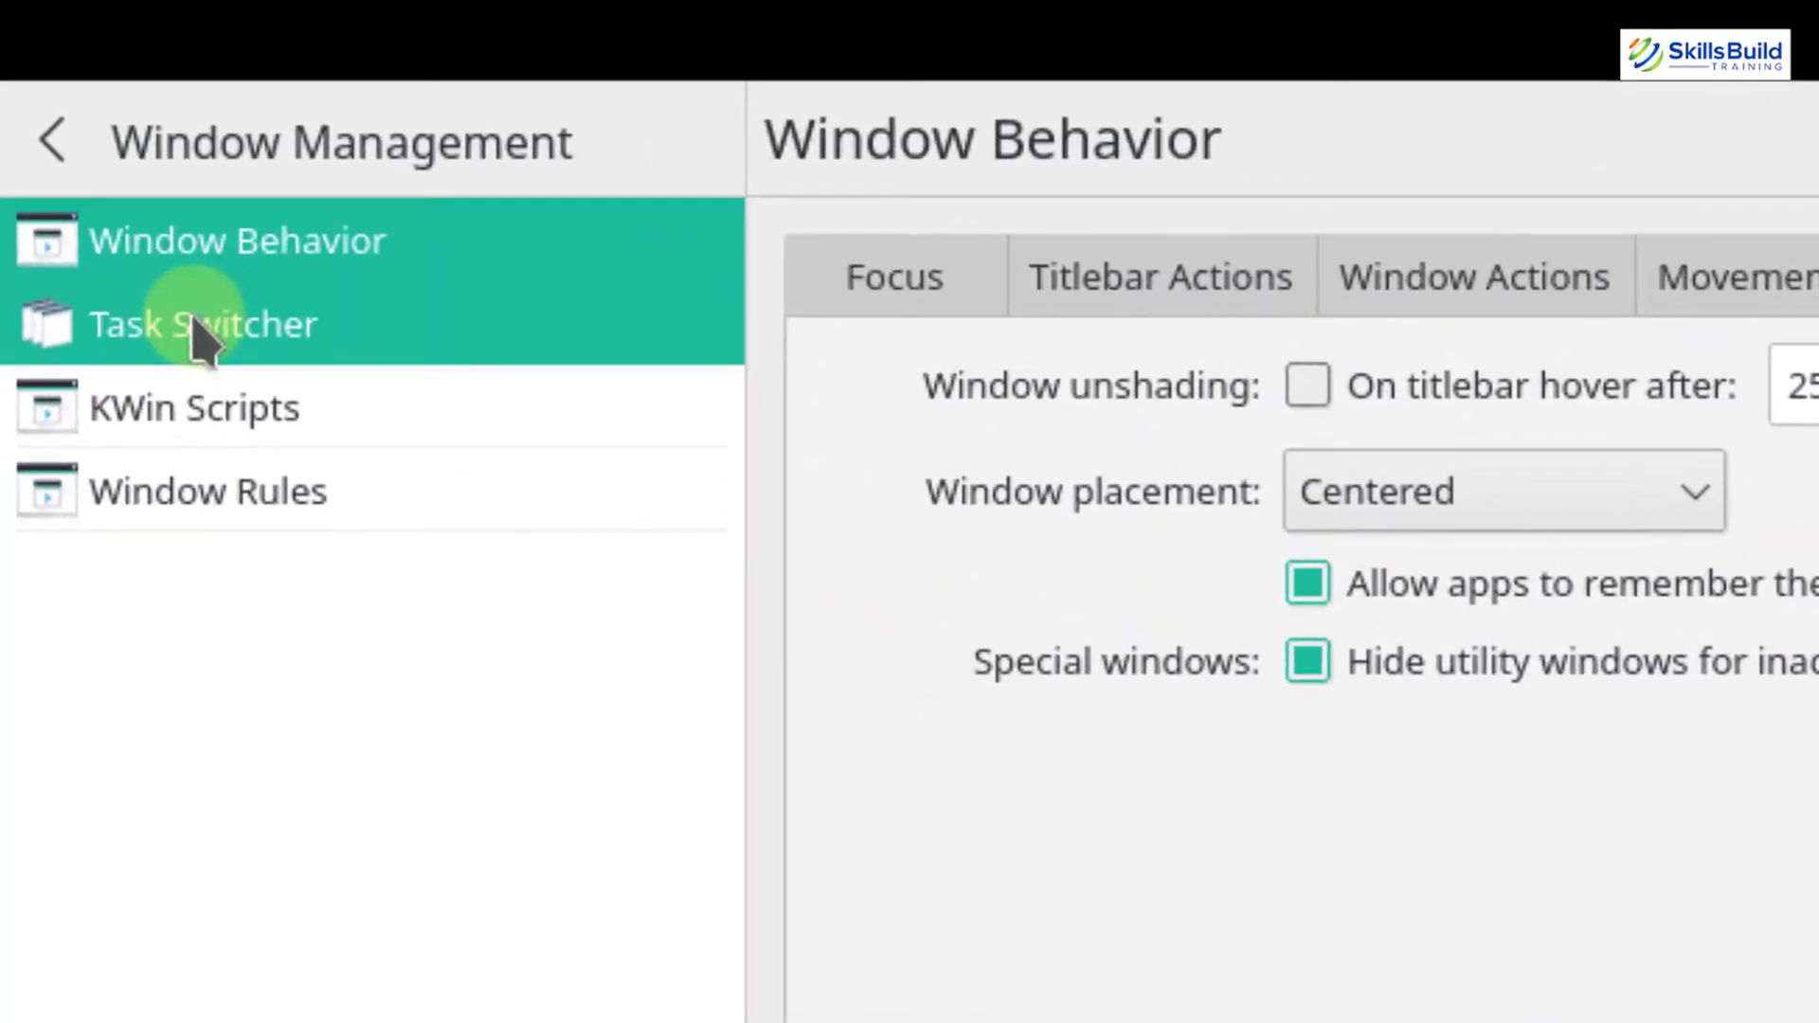
# - Set the Task Switcher visualization to Large Icons and apply it
pyautogui.click(195, 337)
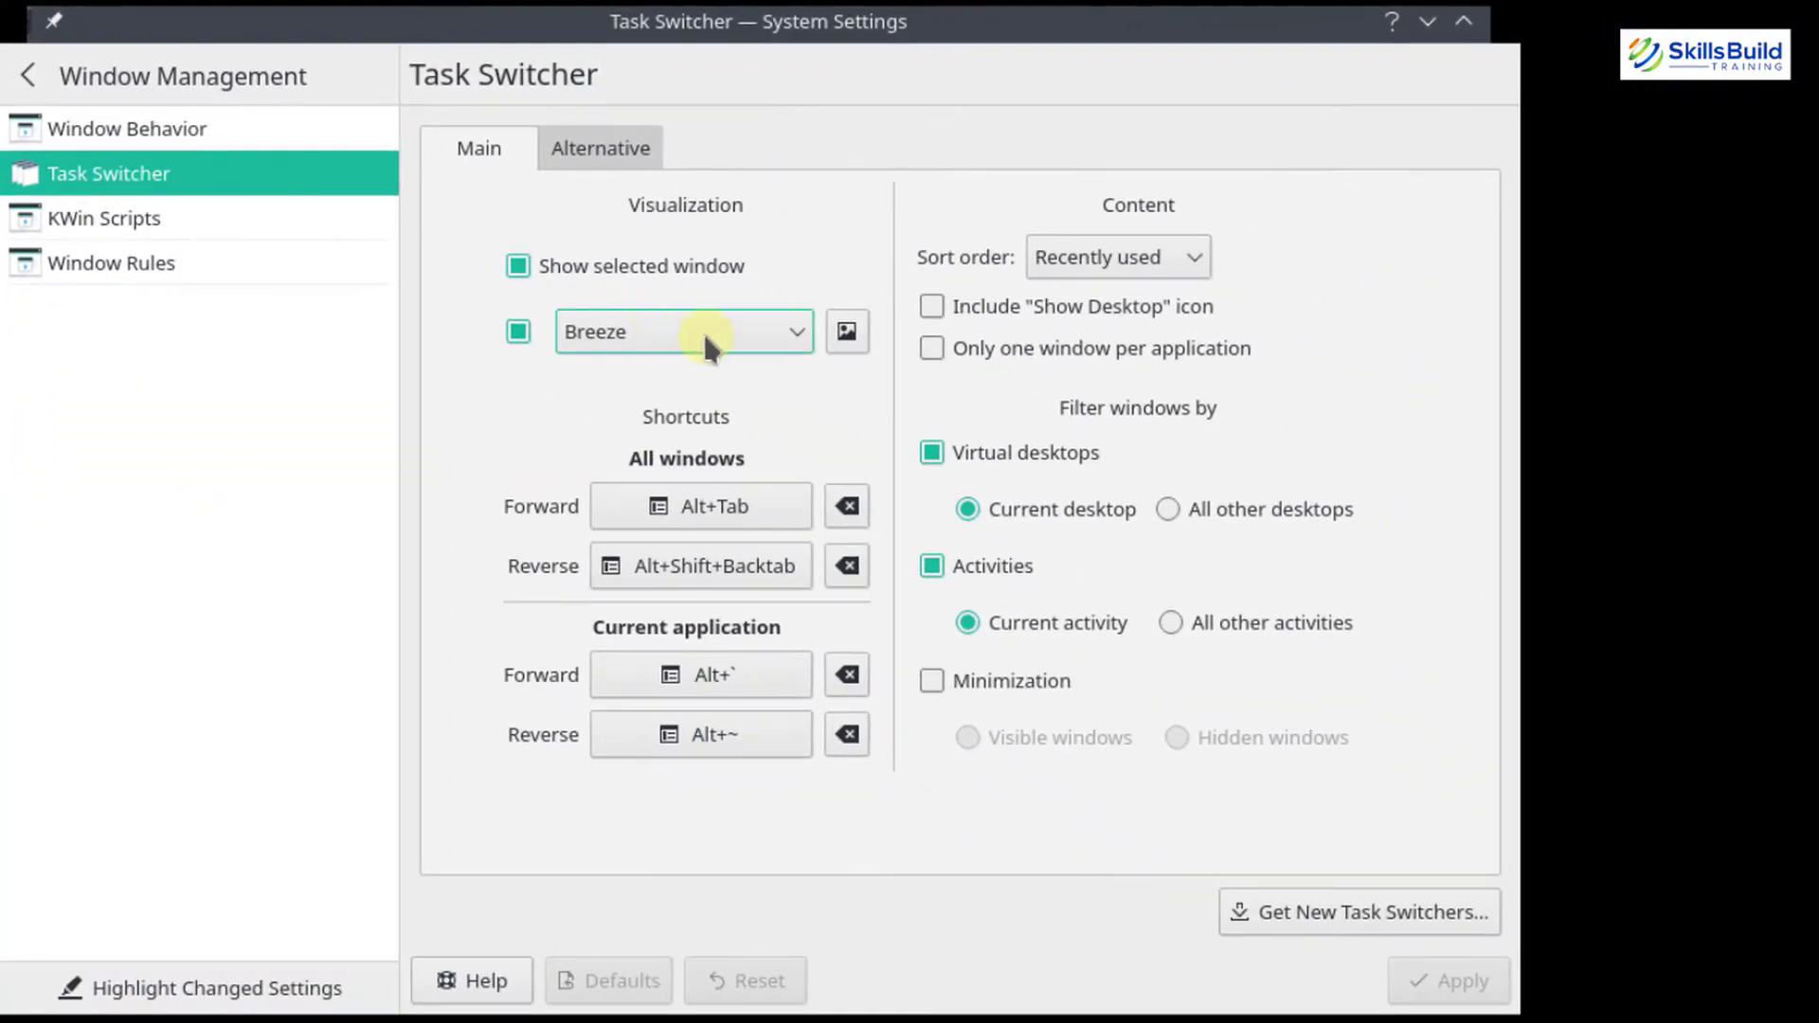
pyautogui.click(1181, 558)
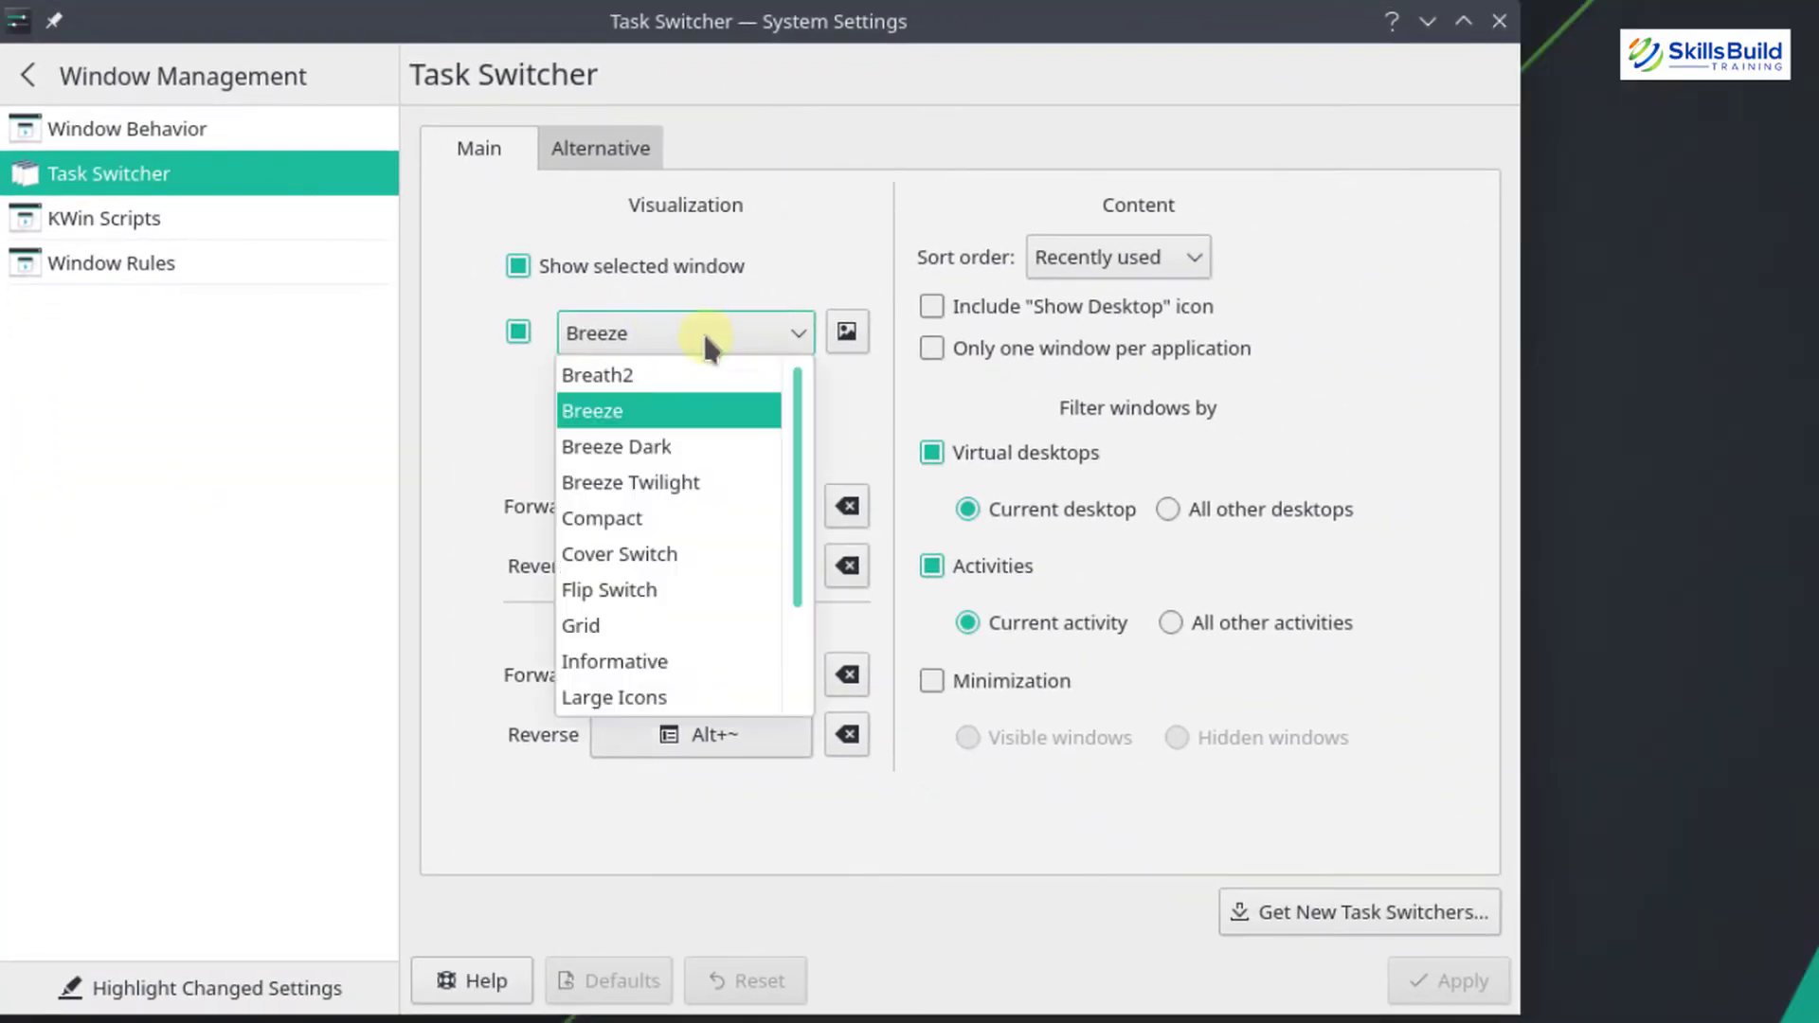
pyautogui.press('Down')
pyautogui.press('Down')
pyautogui.press('Down')
pyautogui.press('Down')
pyautogui.press('Down')
pyautogui.press('Down')
pyautogui.press('Down')
pyautogui.press('Down')
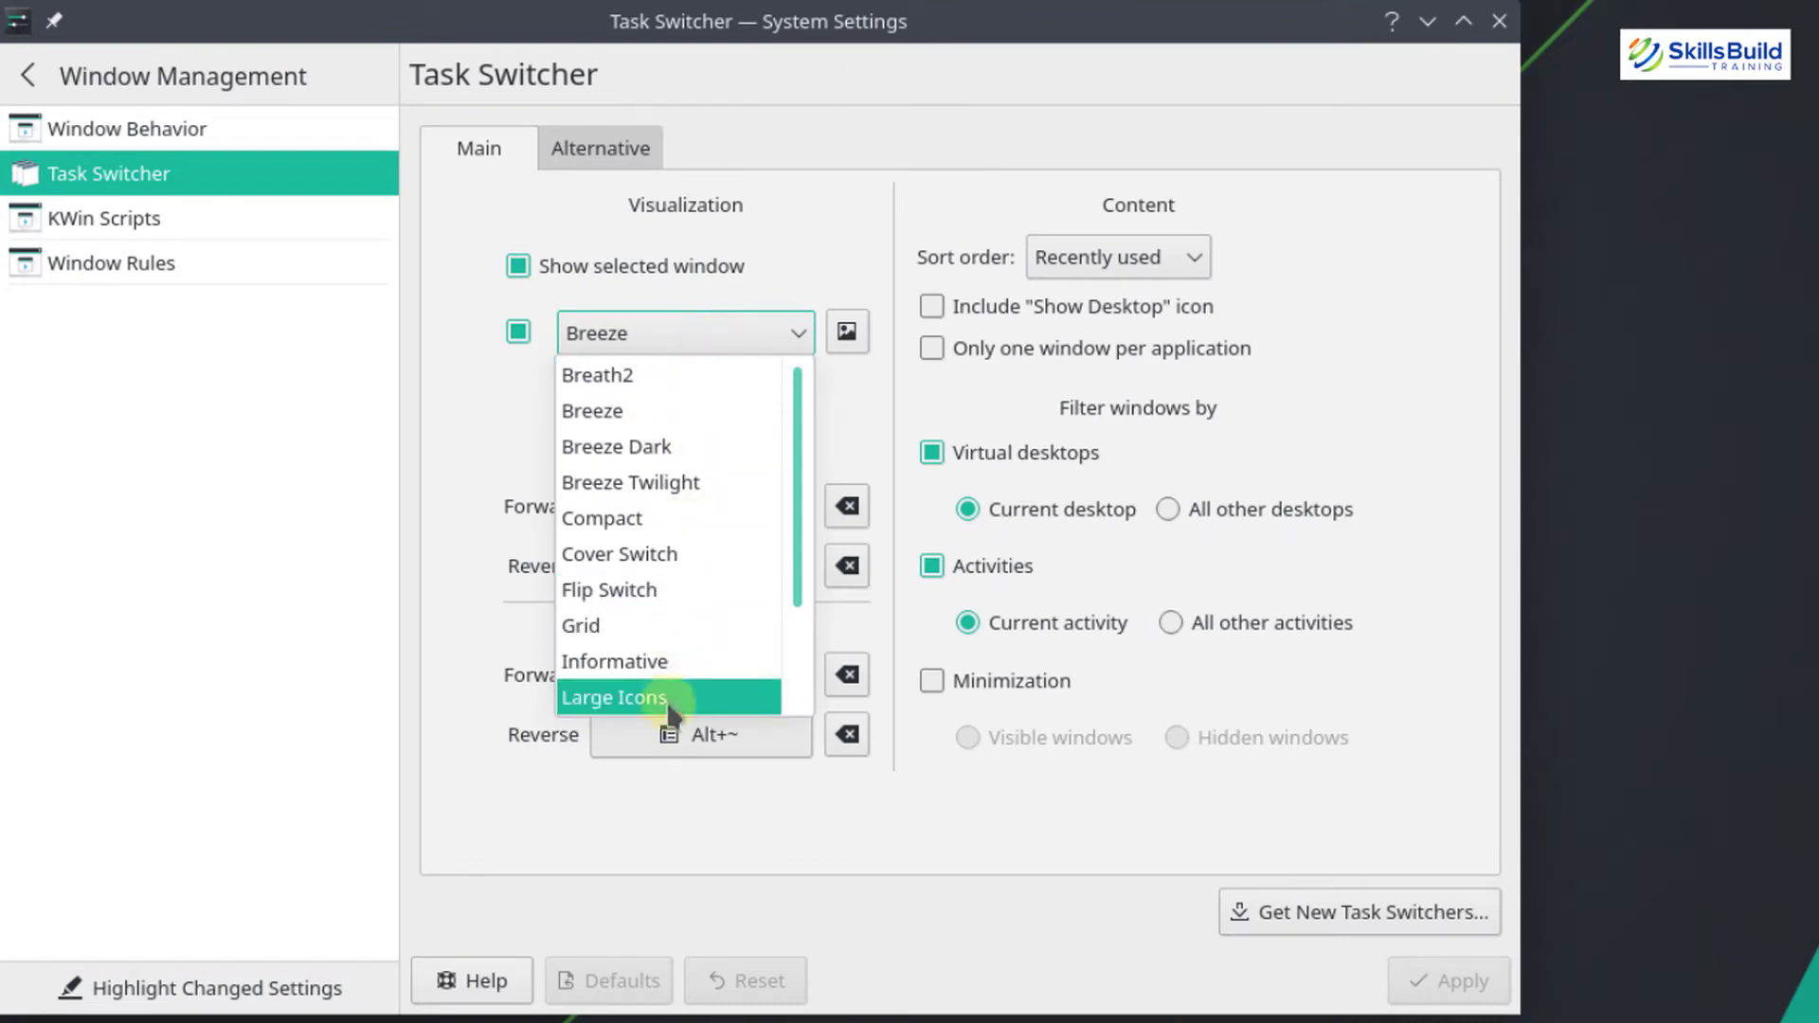
pyautogui.press('Return')
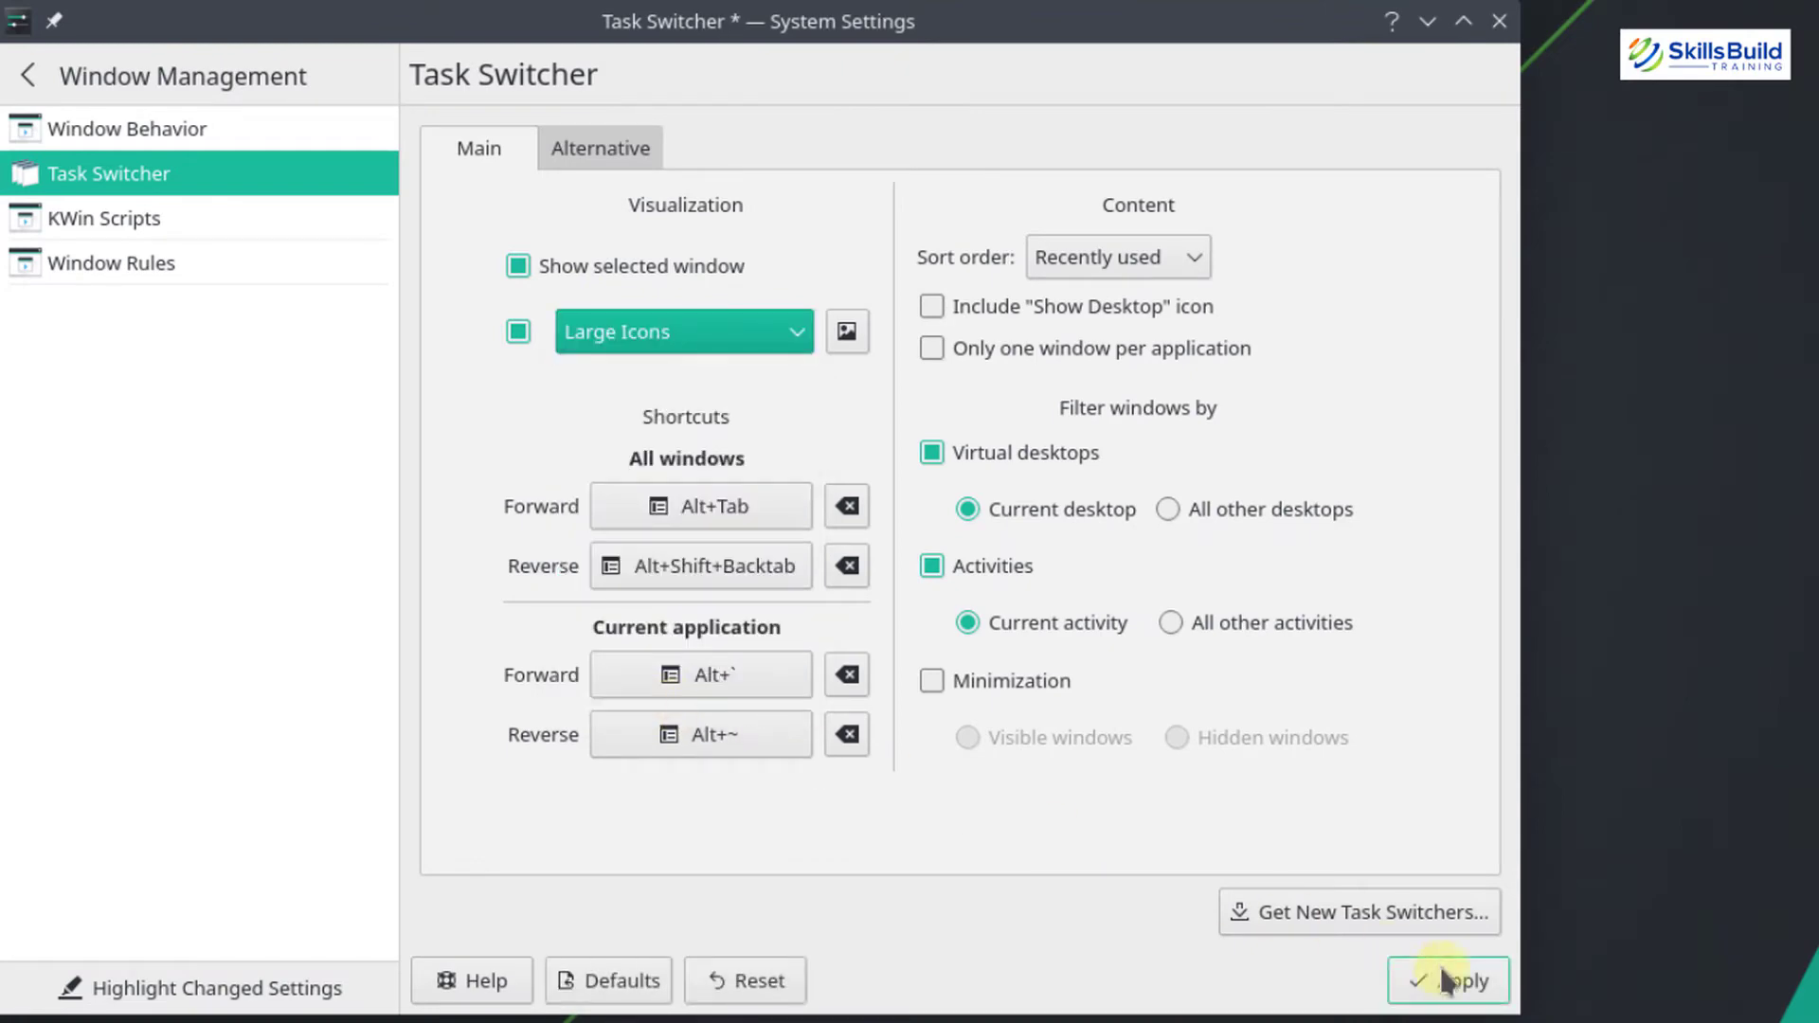
pyautogui.click(1445, 980)
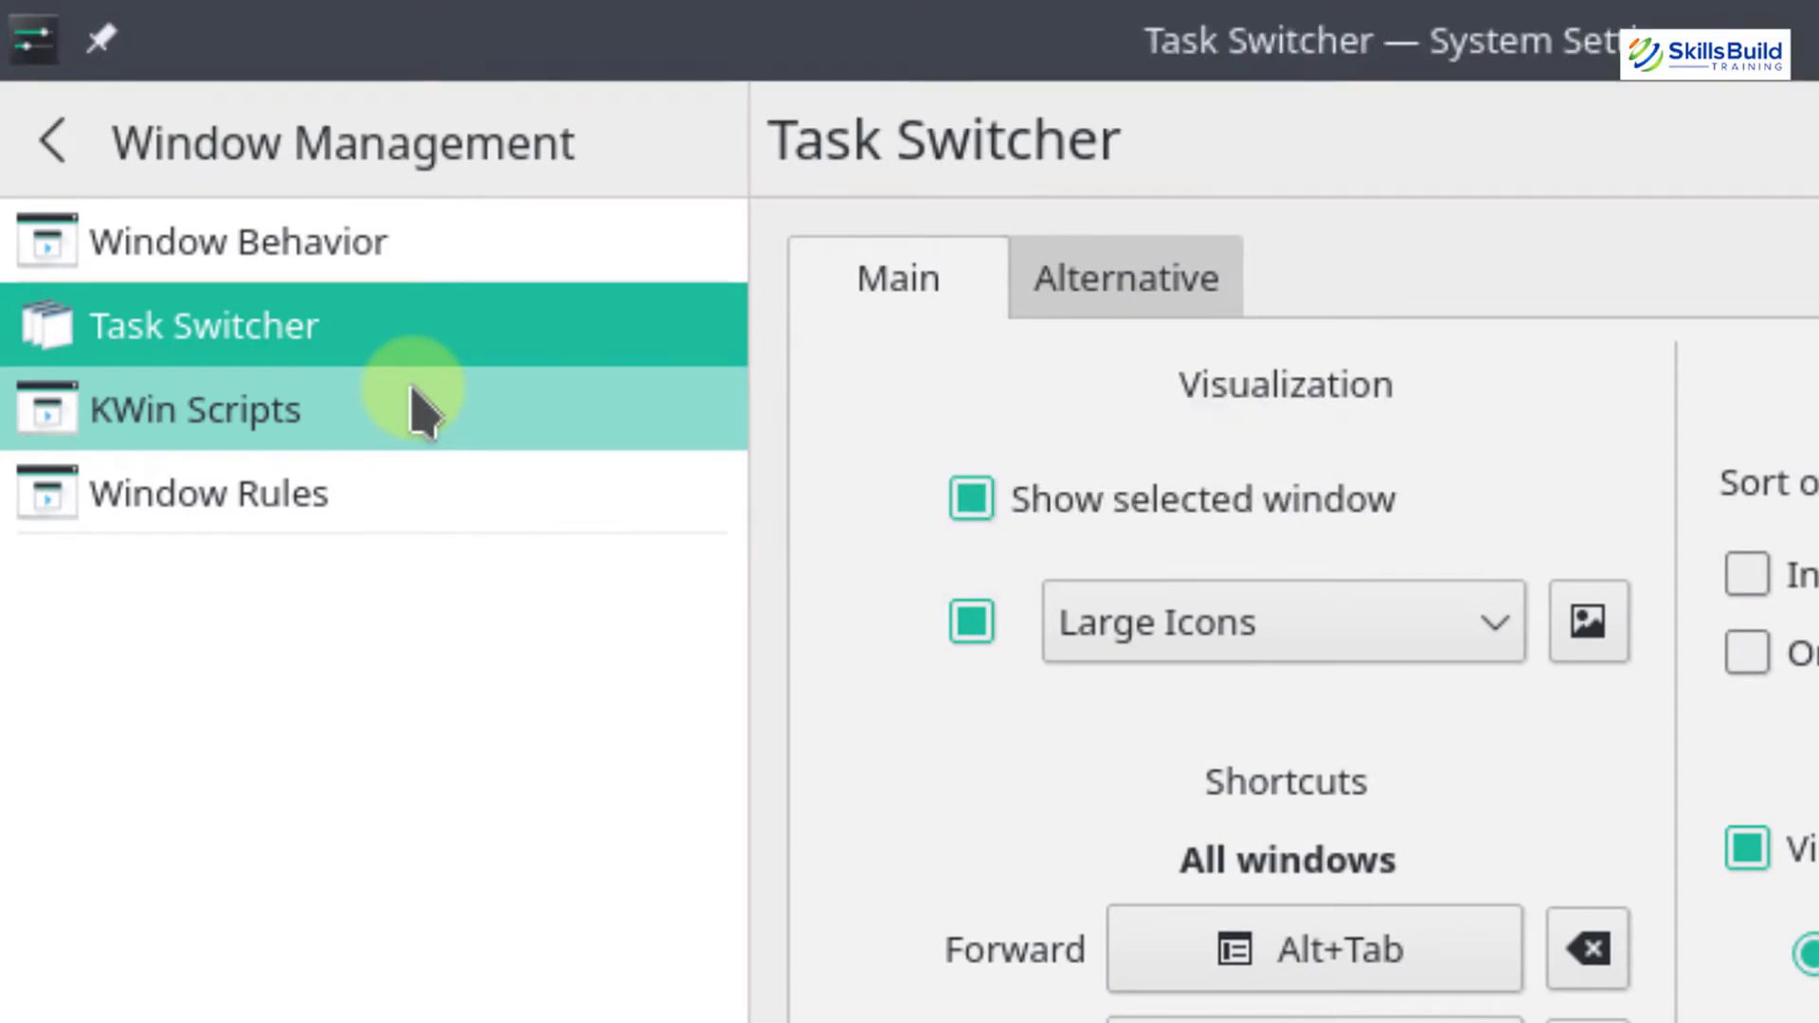
# - Search the installed KWin Scripts for 'force blur'
pyautogui.click(414, 398)
pyautogui.click(841, 179)
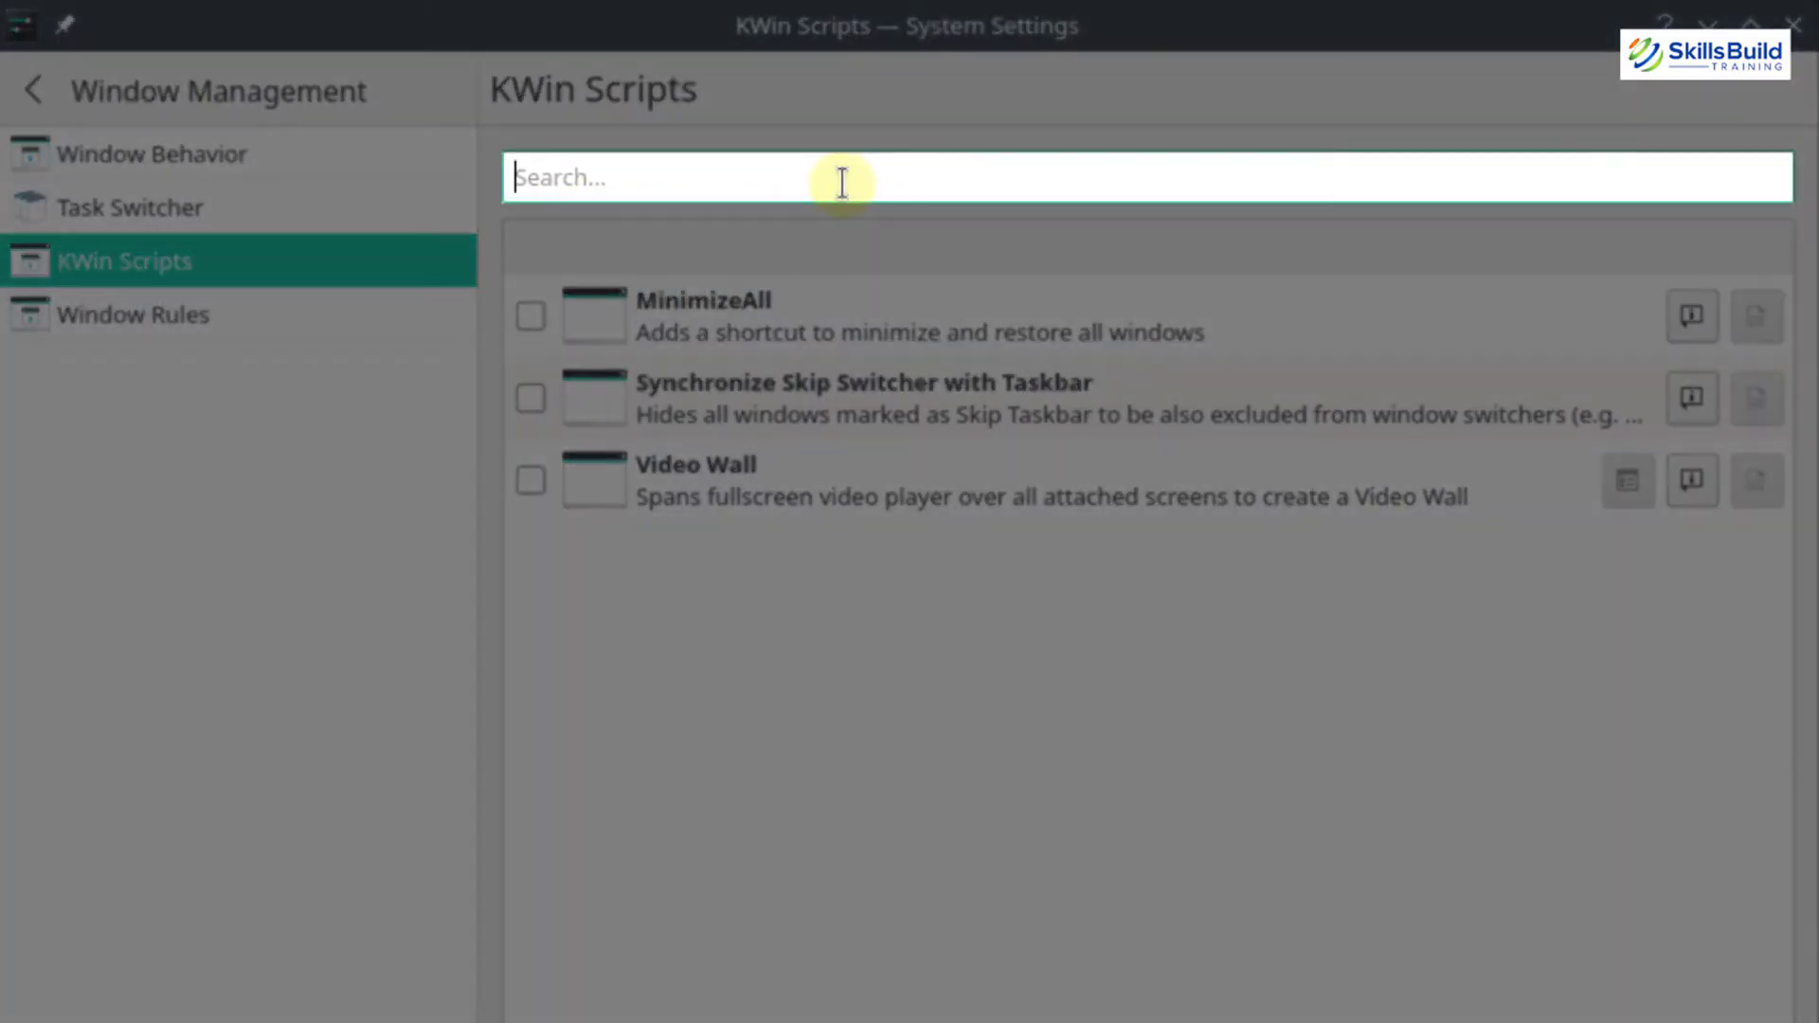
pyautogui.write('force blur')
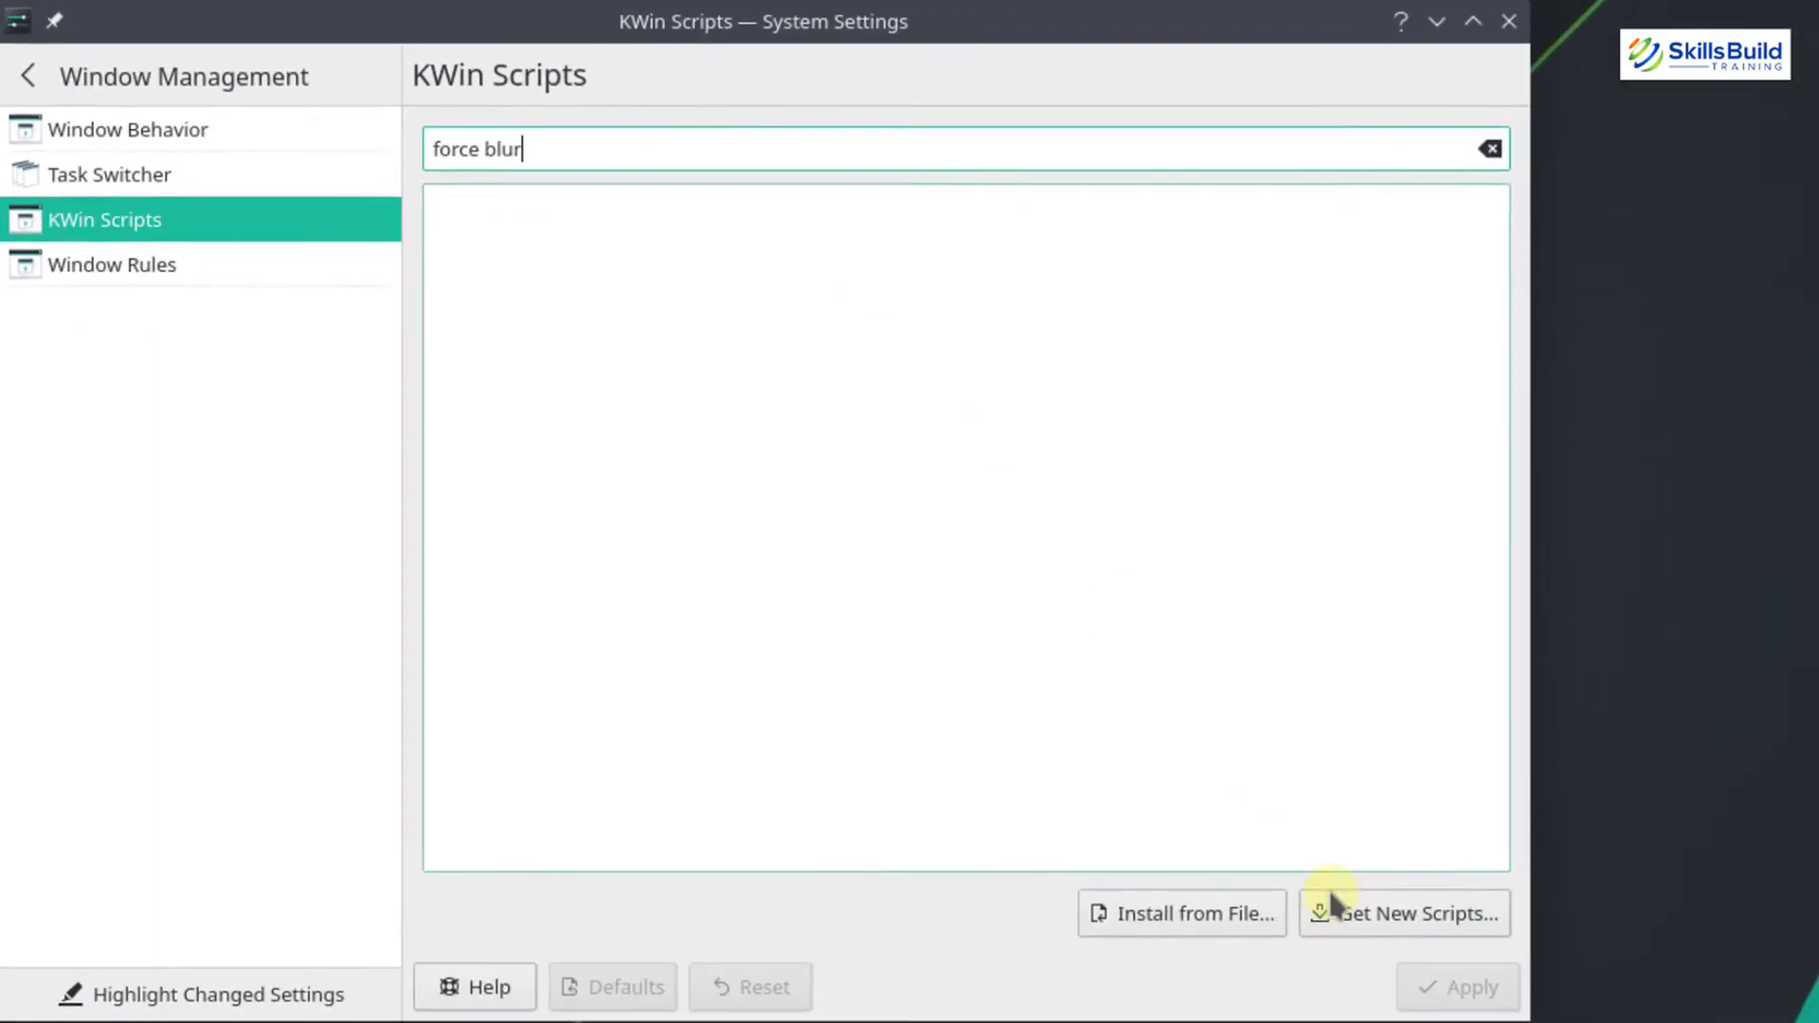
# - Download and install the Force Blur script, then enable it and apply
pyautogui.click(1353, 925)
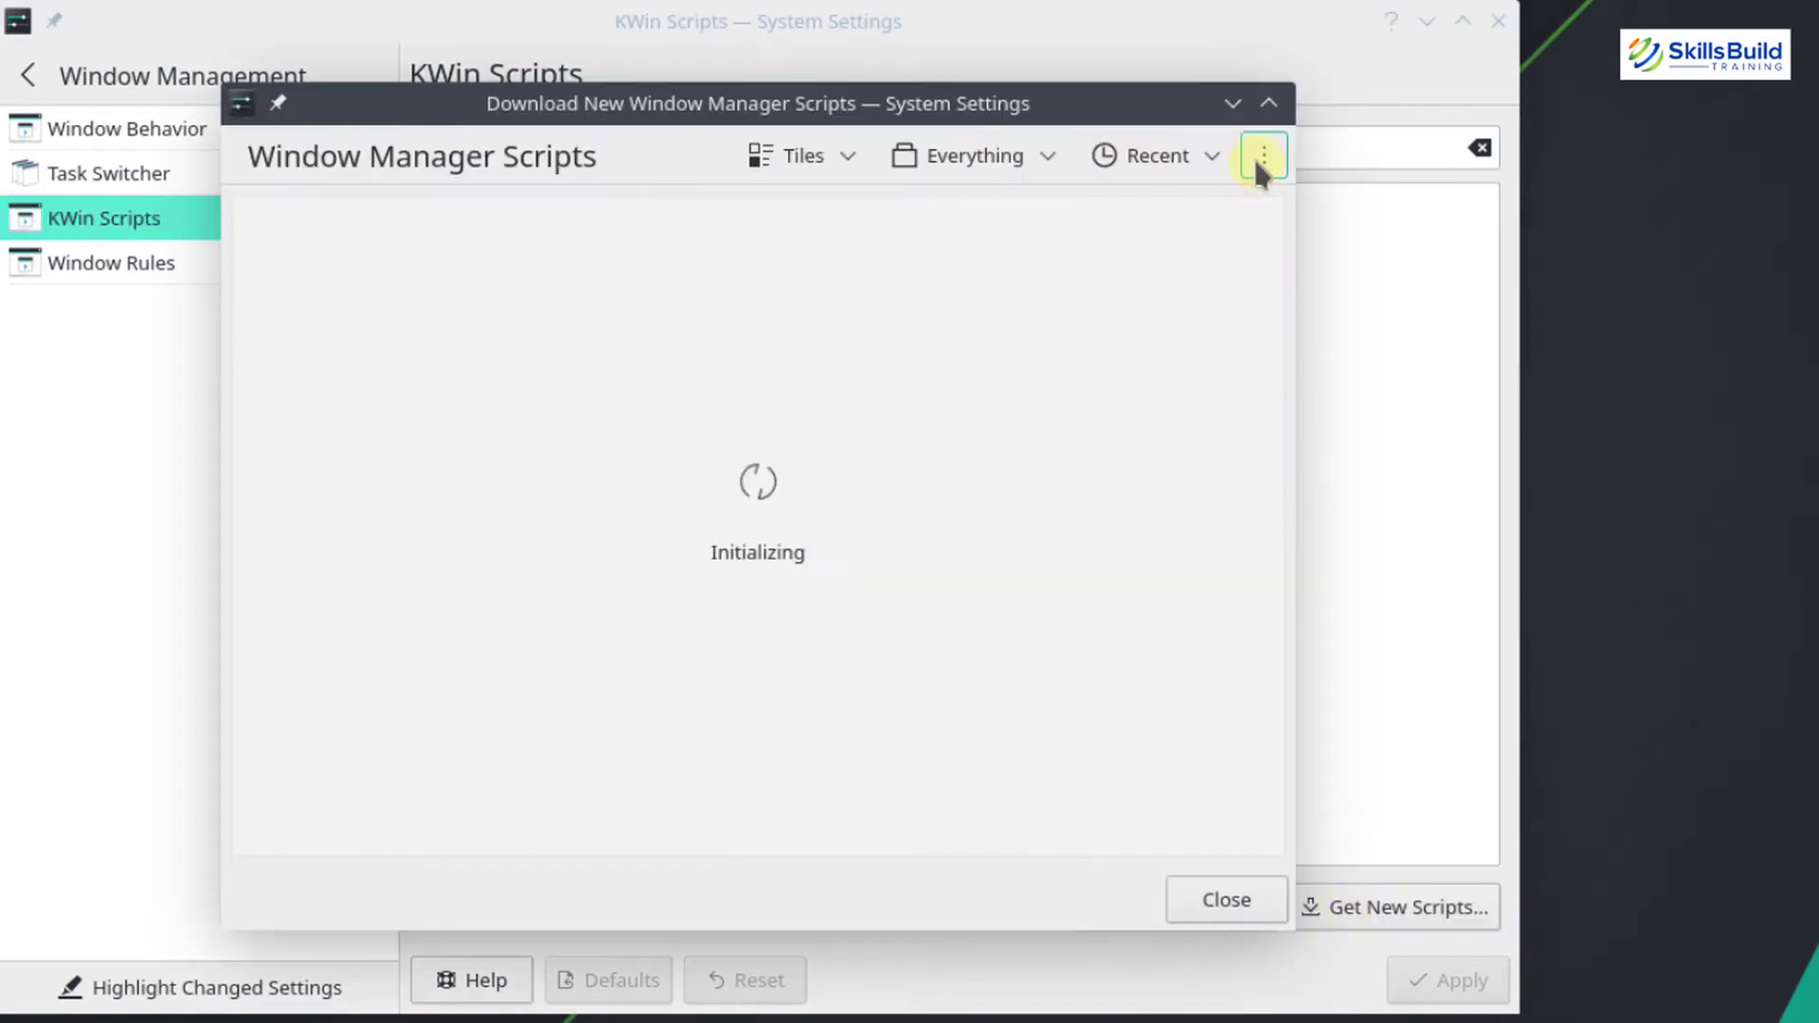
pyautogui.click(1264, 155)
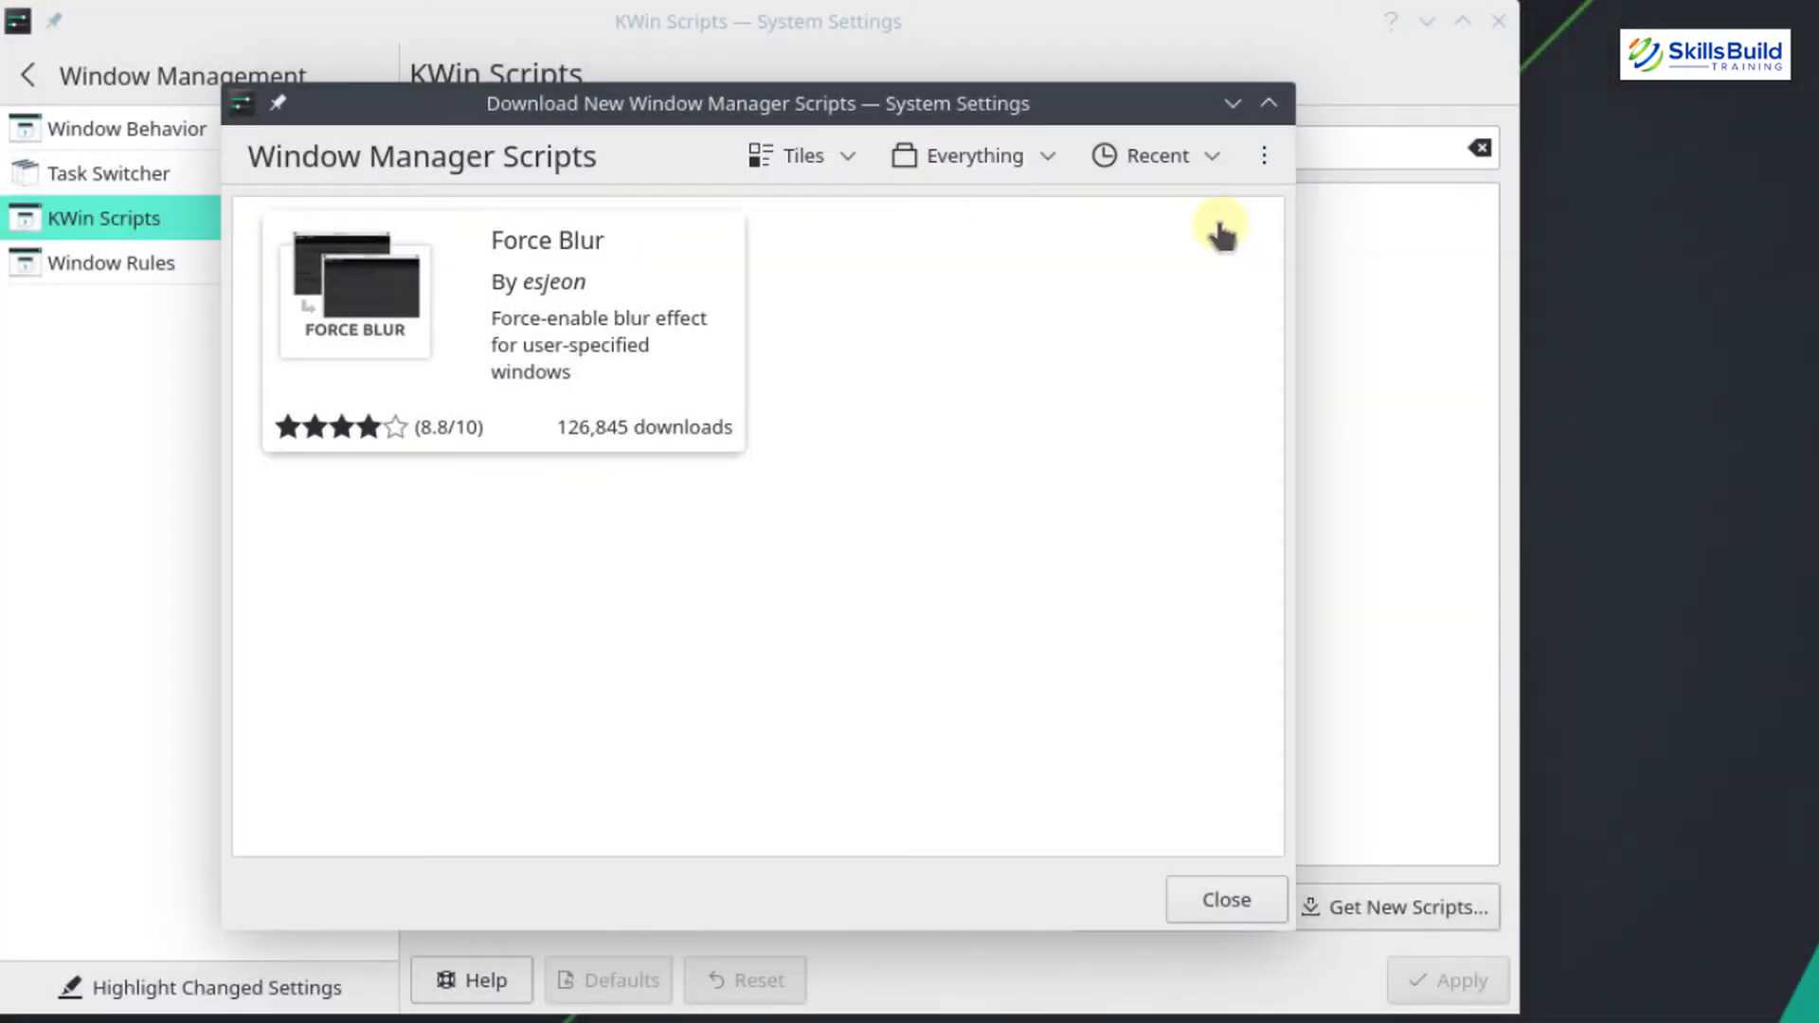
pyautogui.moveTo(679, 248)
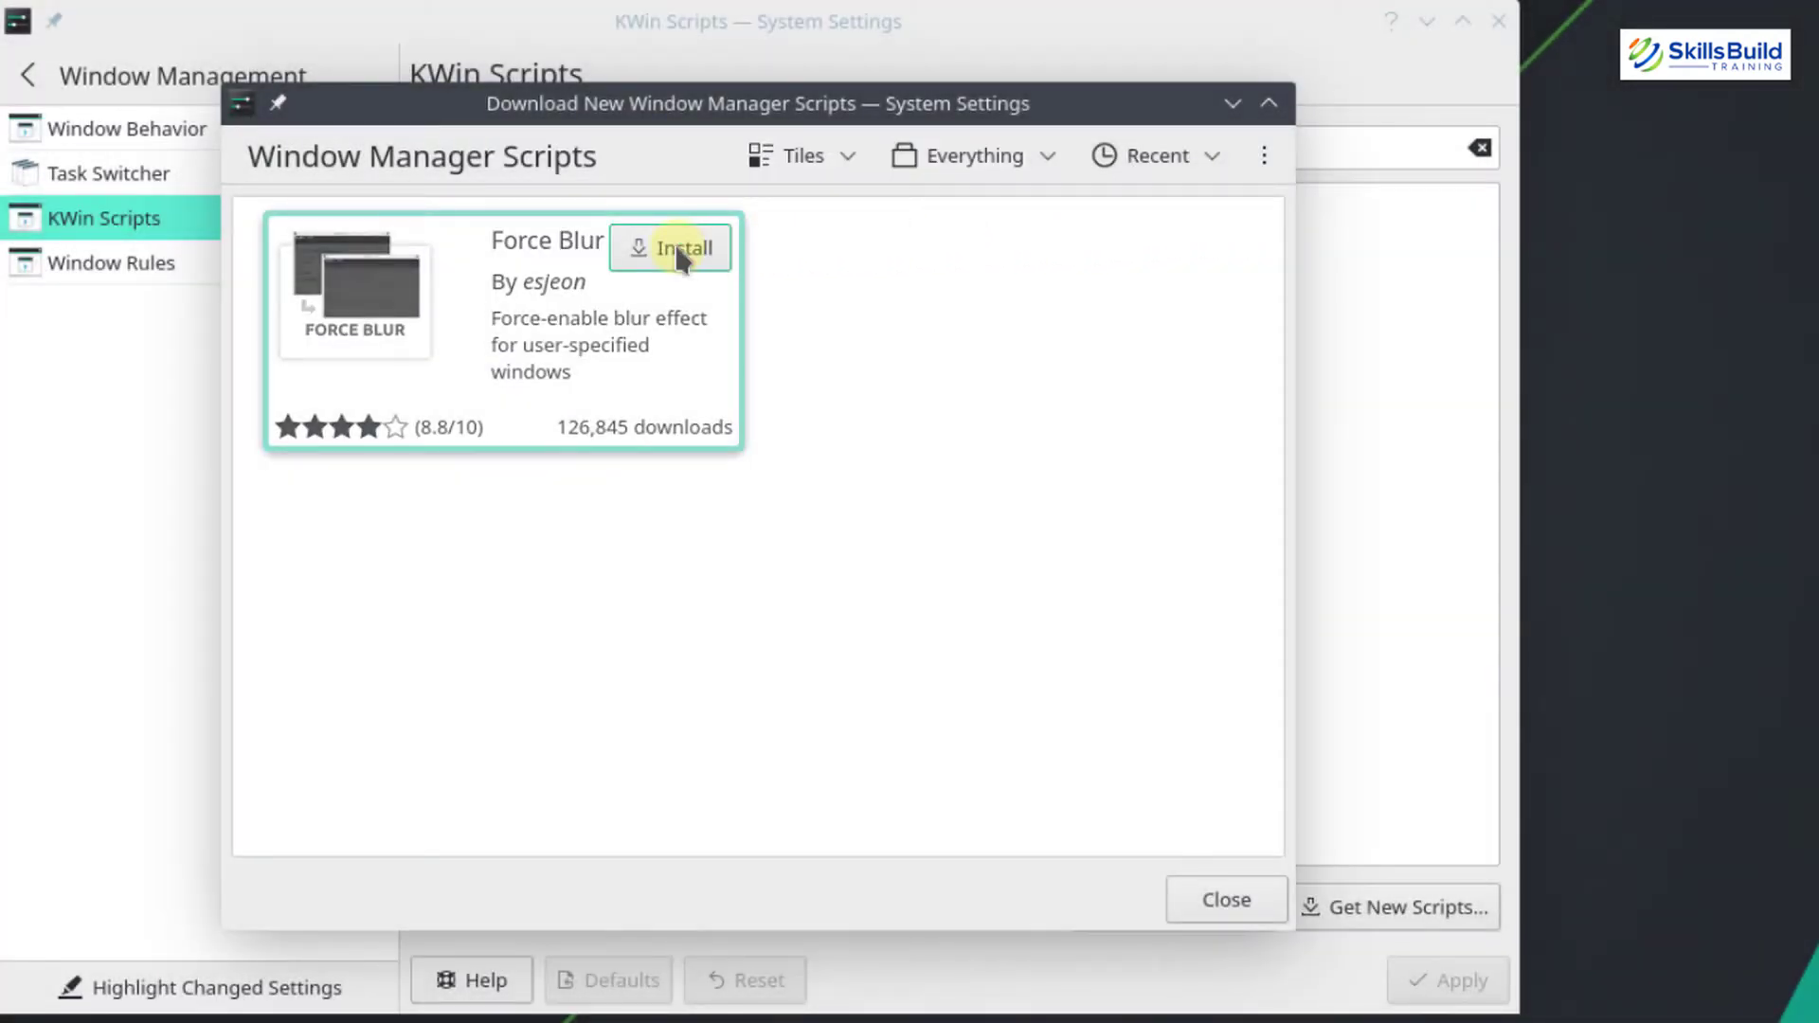
pyautogui.click(677, 250)
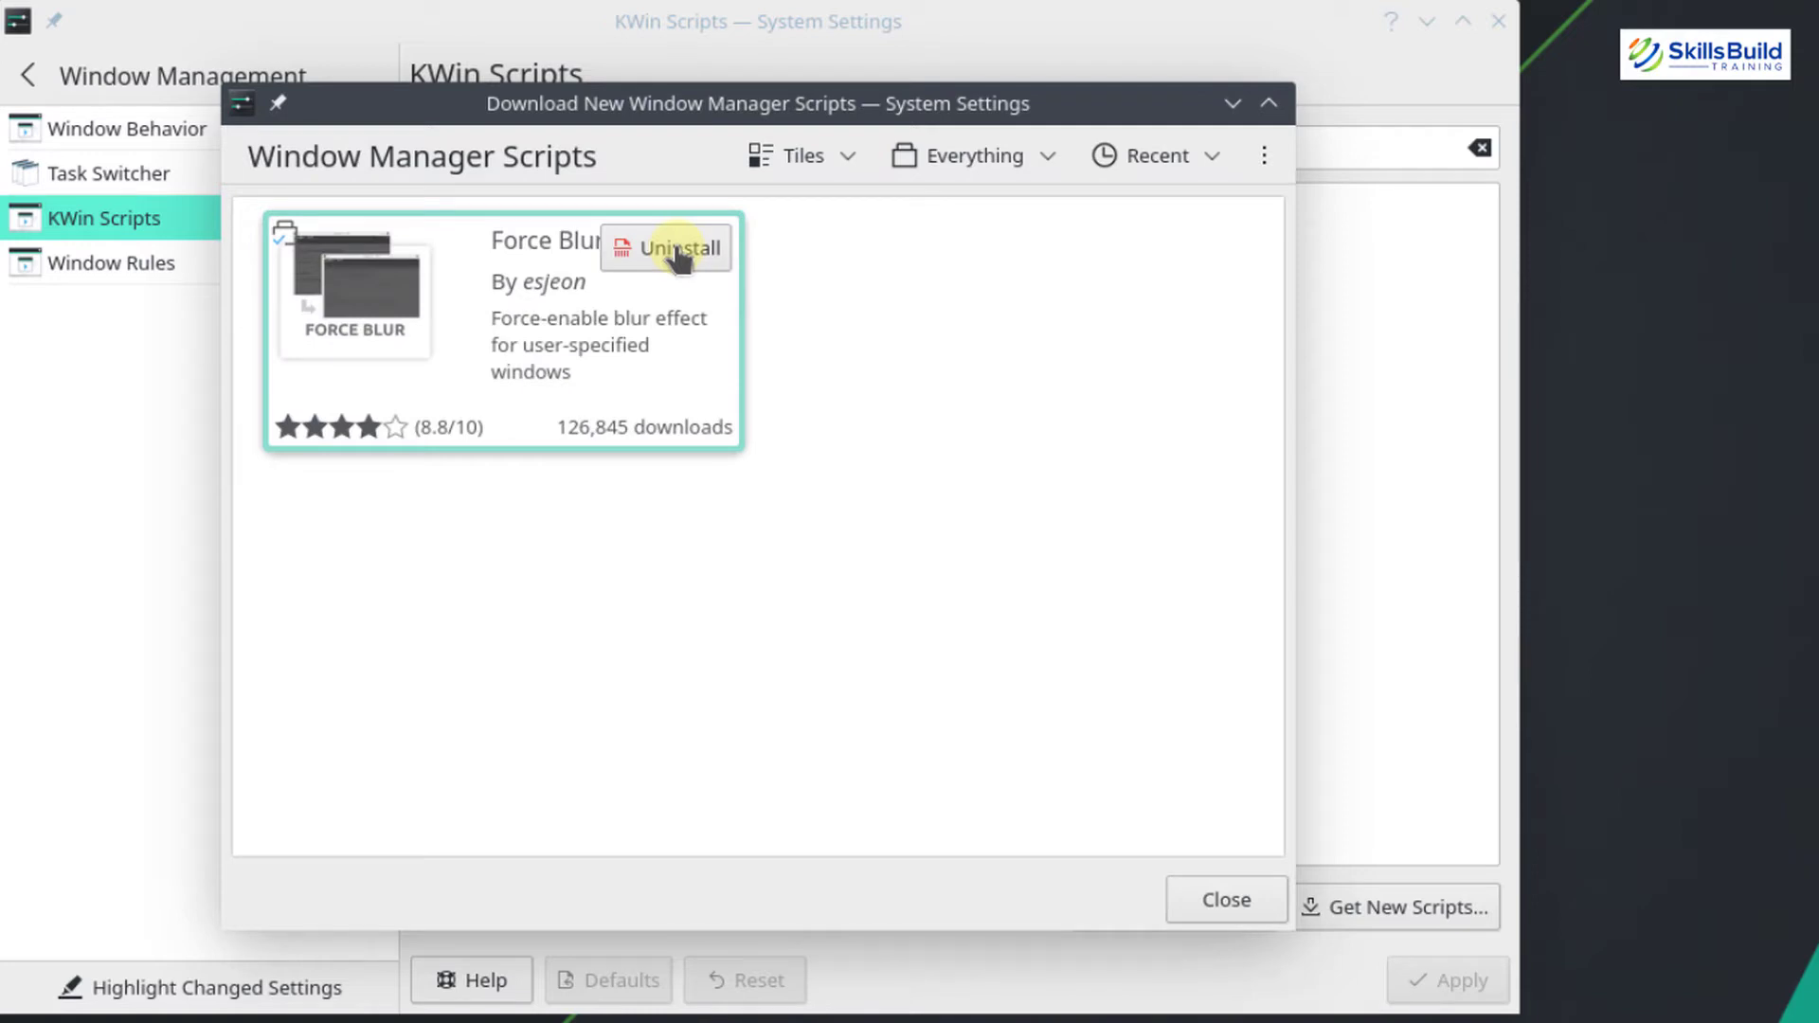
pyautogui.click(1226, 900)
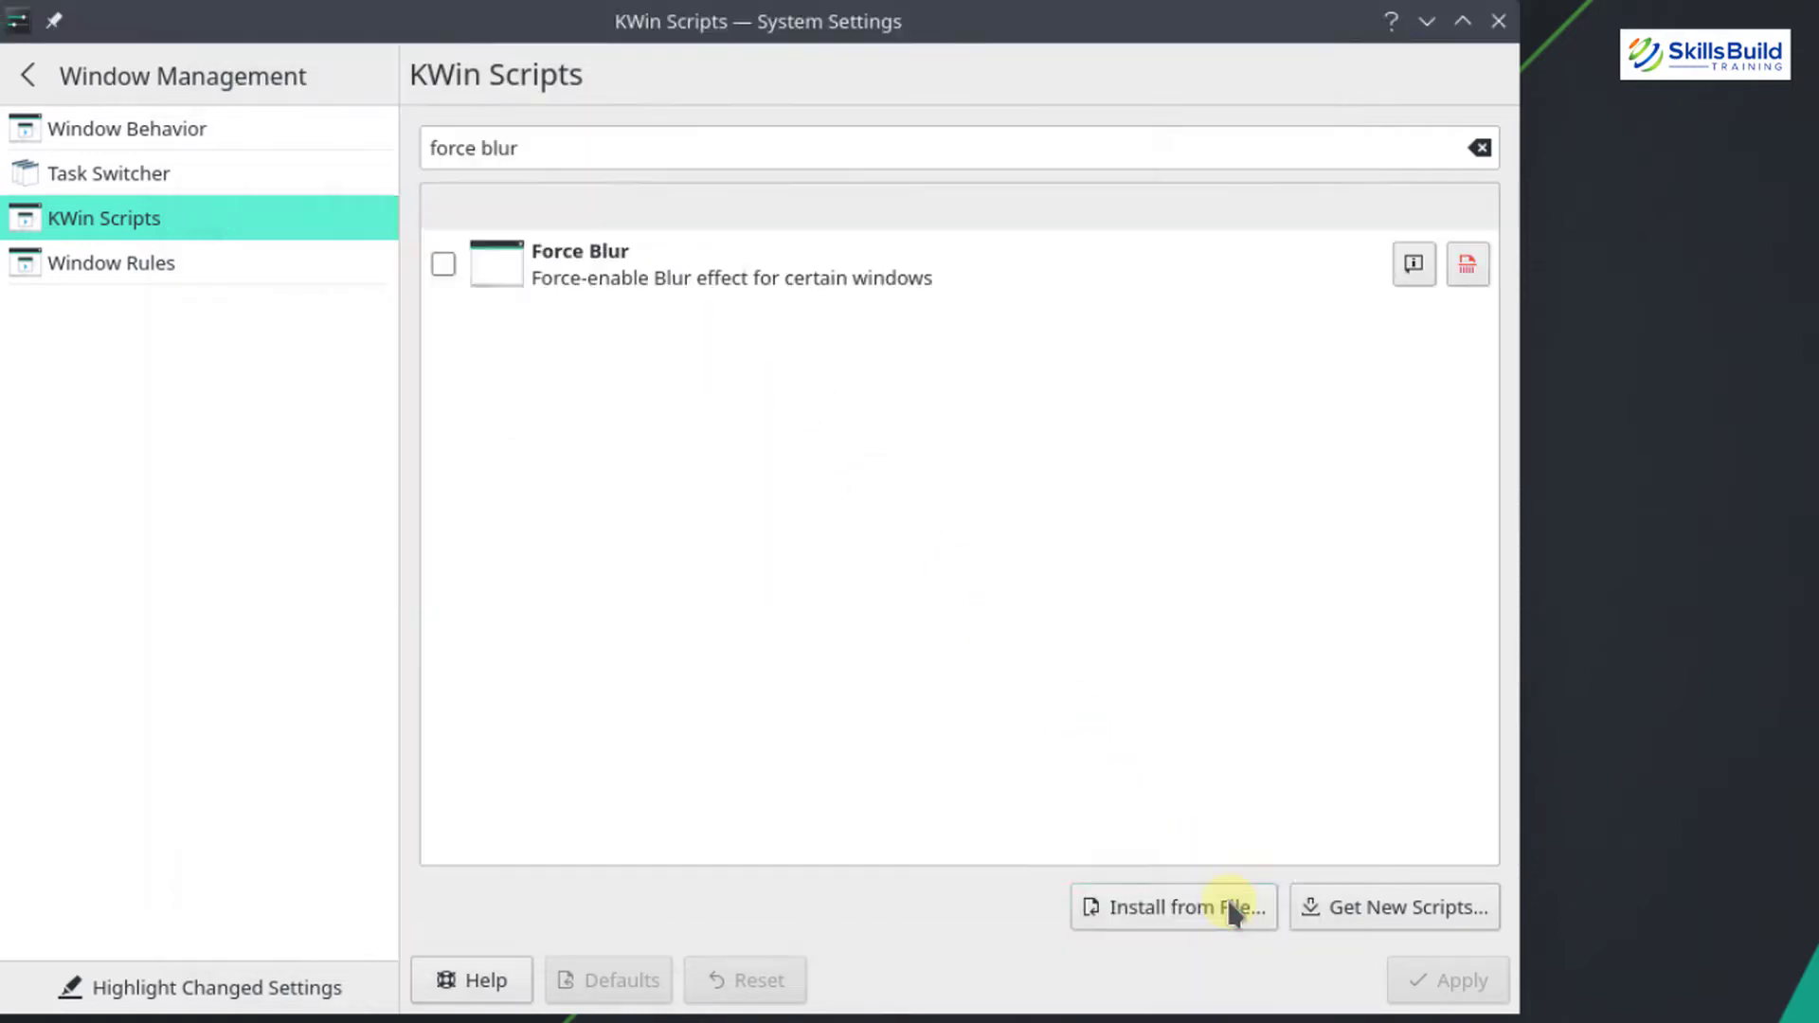
pyautogui.click(445, 264)
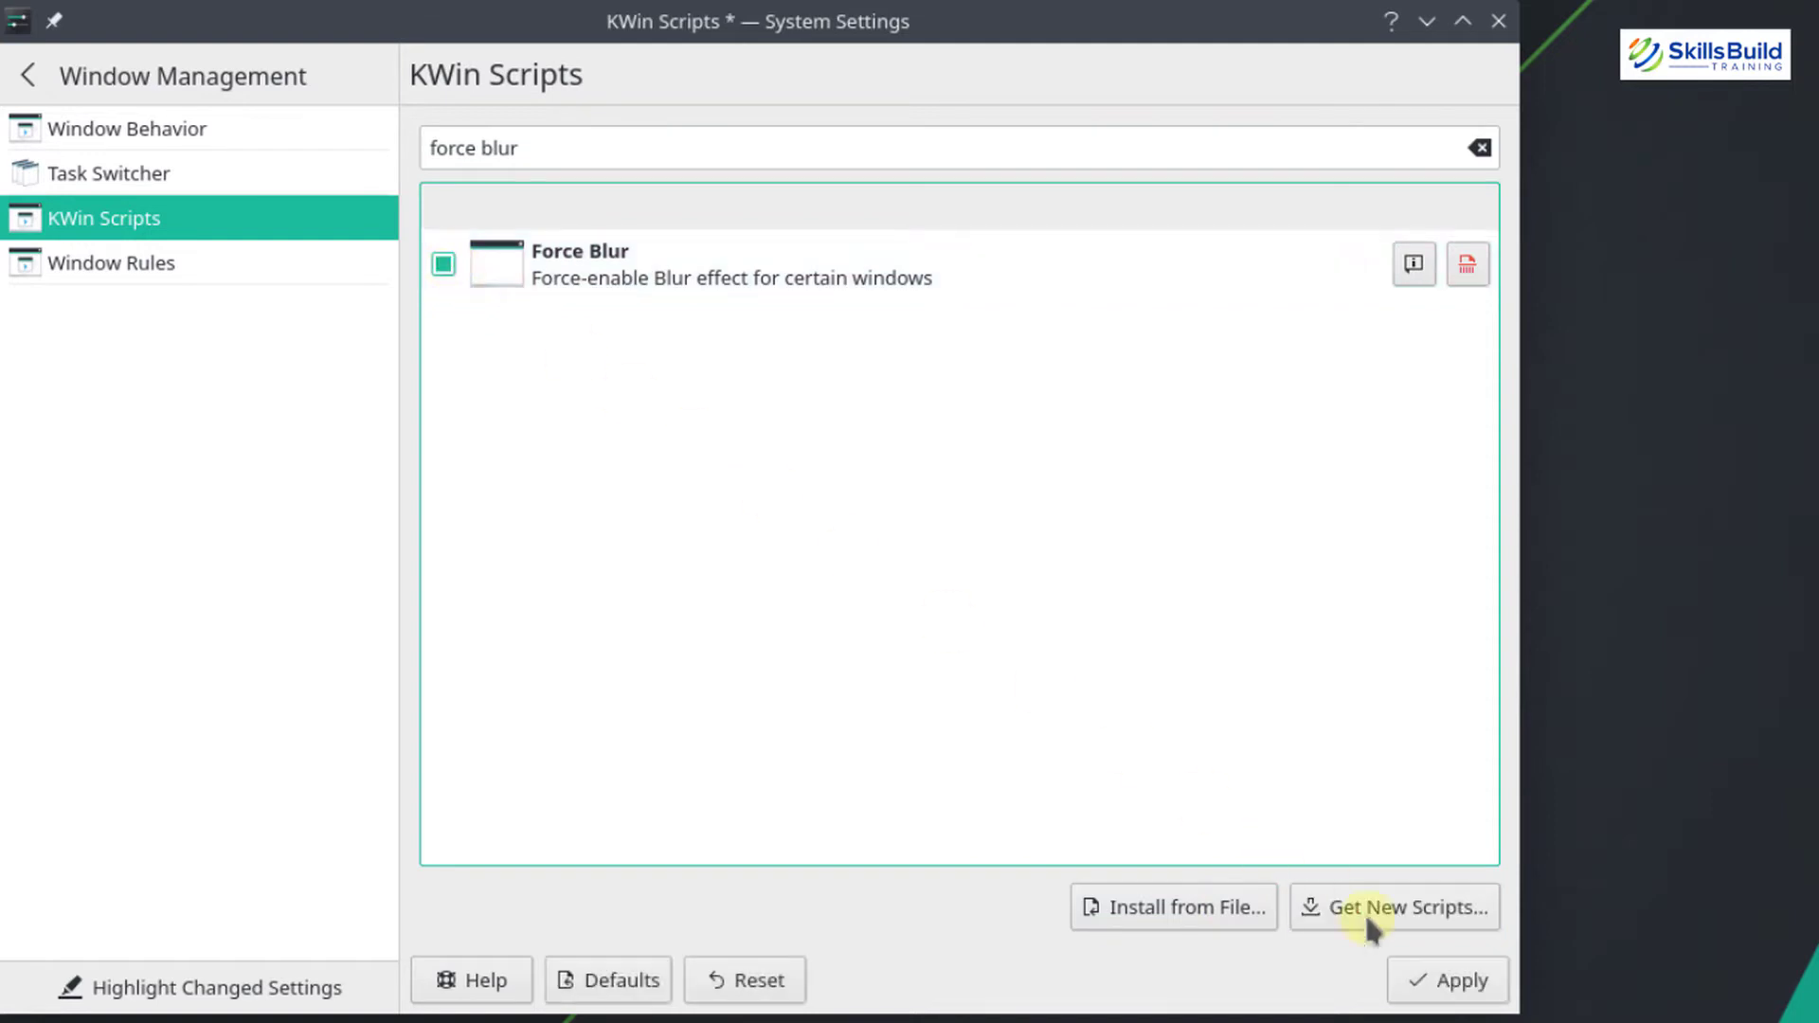
pyautogui.click(1450, 981)
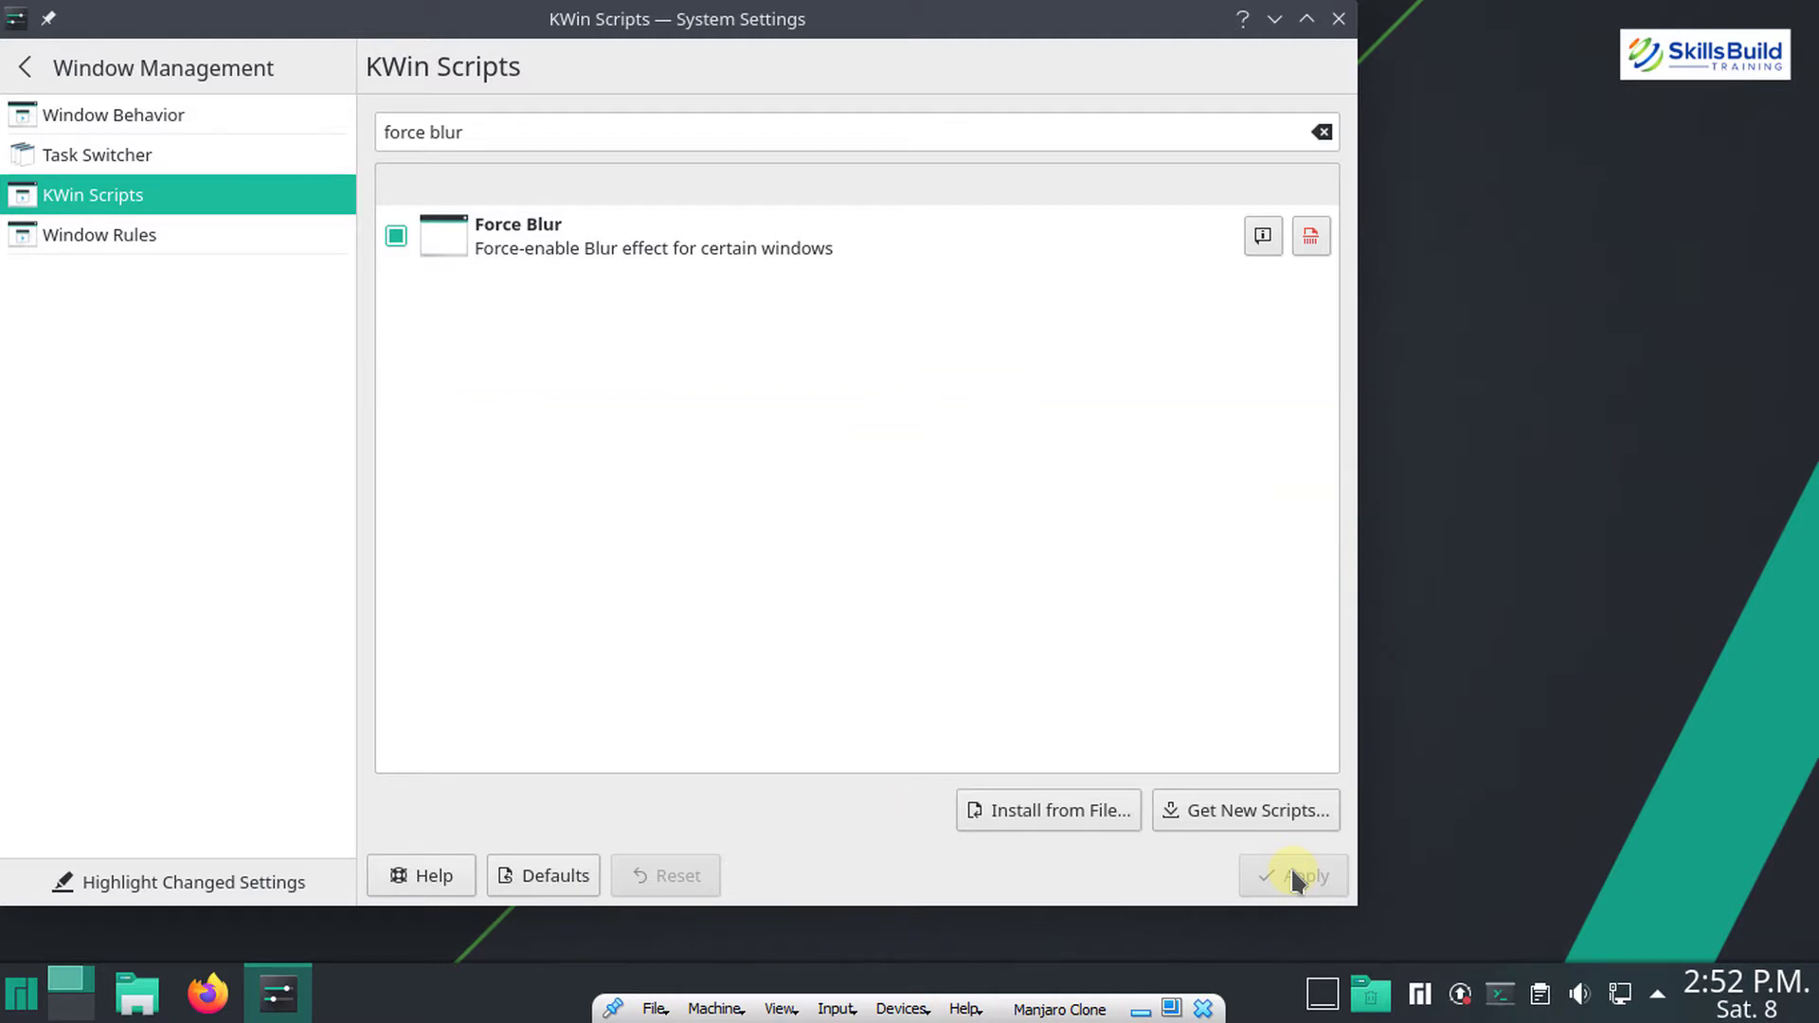
# - Search the downloadable global theme catalogue under Appearance for 'whitesur'
pyautogui.click(24, 67)
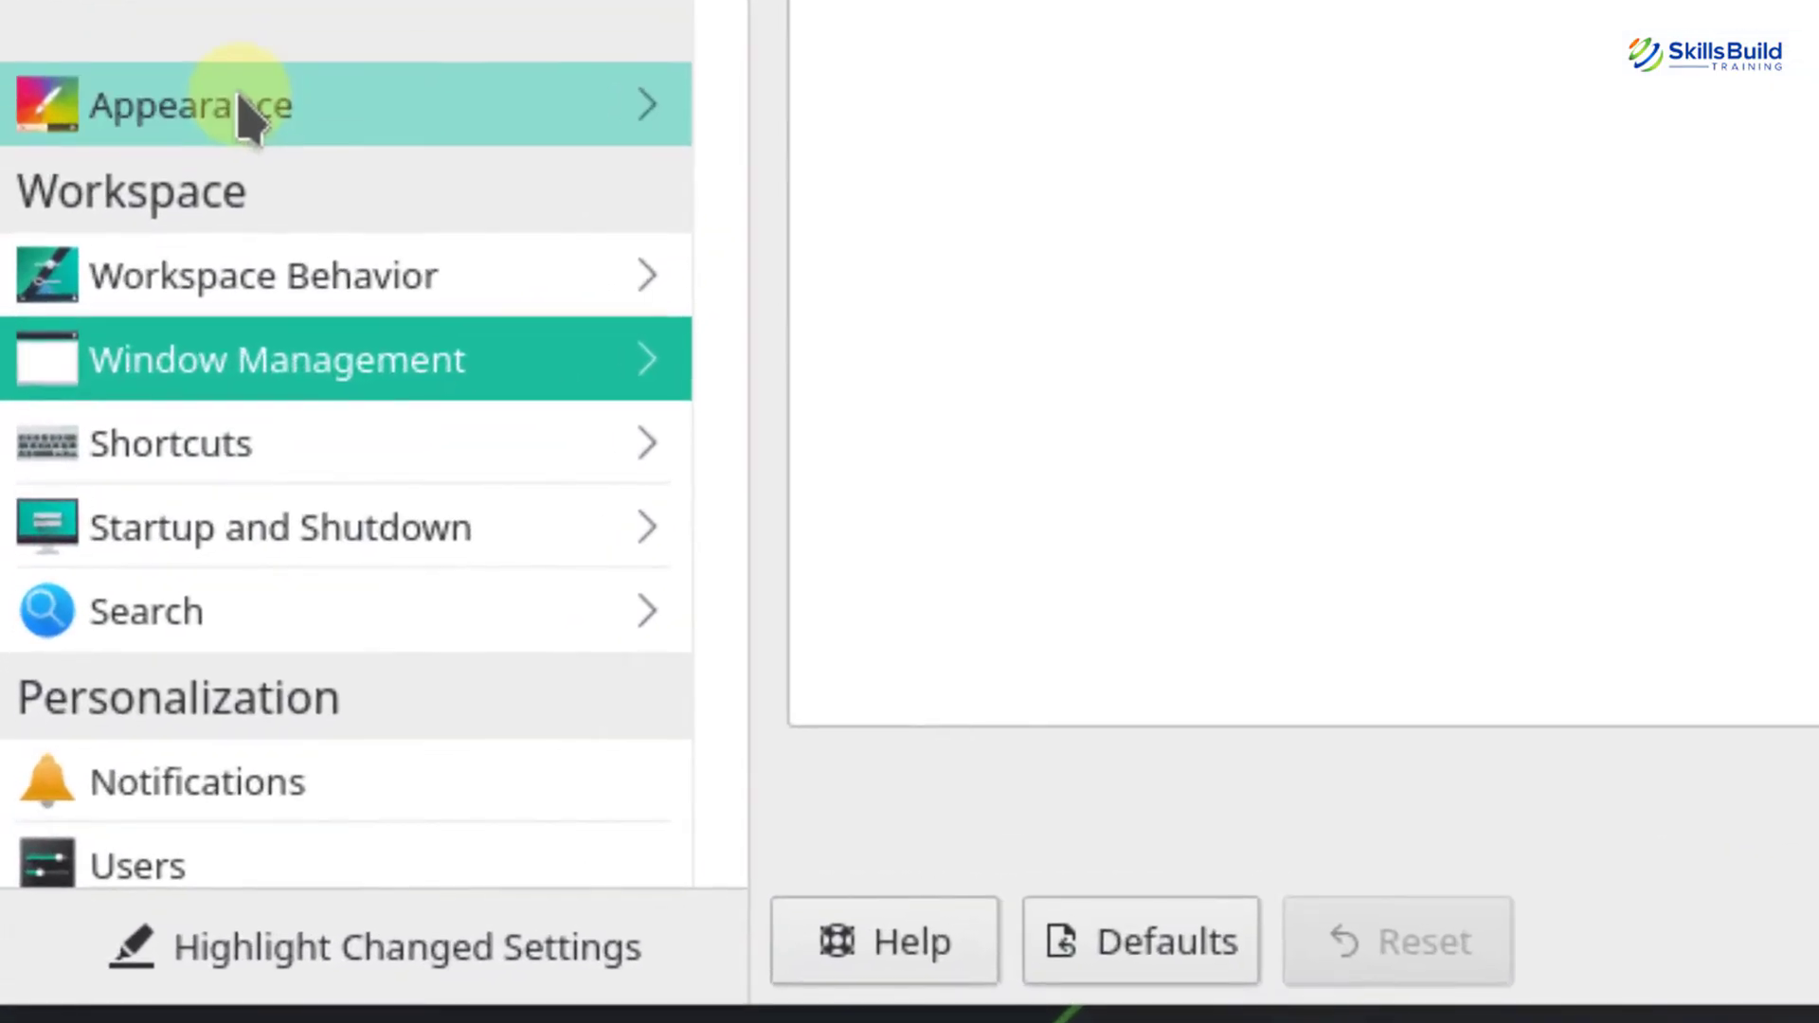
pyautogui.moveTo(143, 396)
pyautogui.click(242, 112)
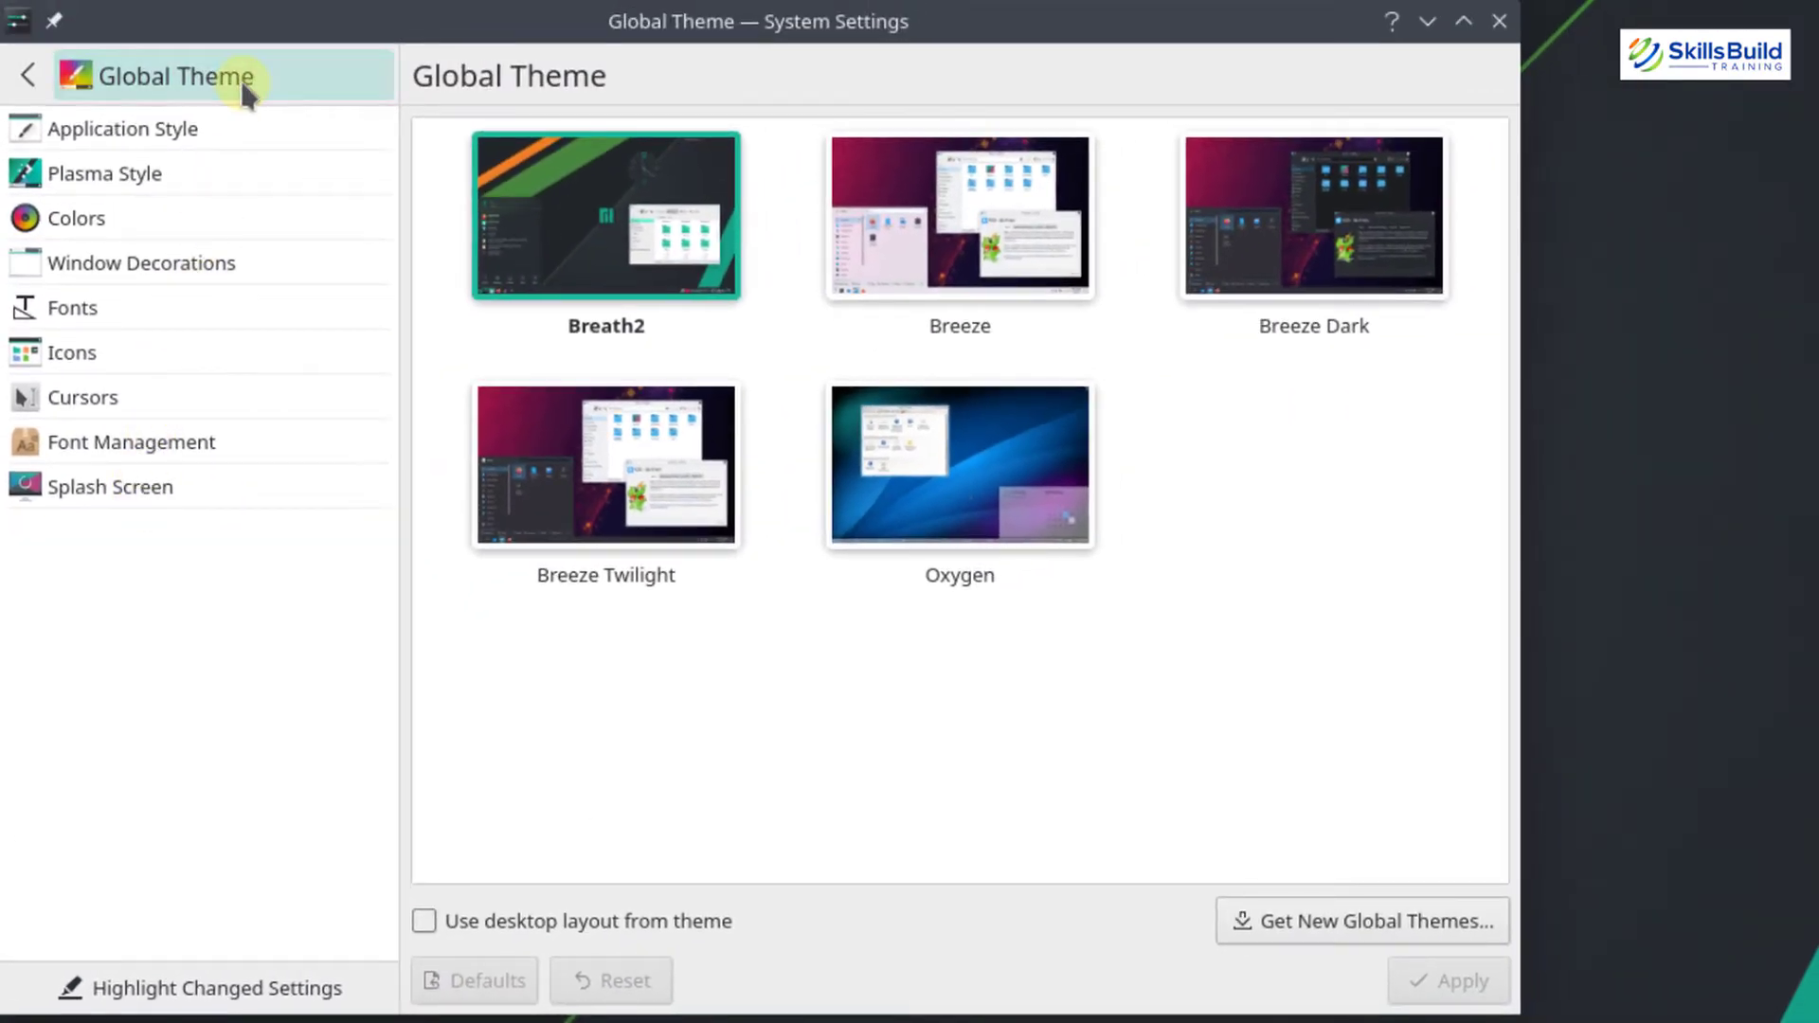
pyautogui.click(1361, 929)
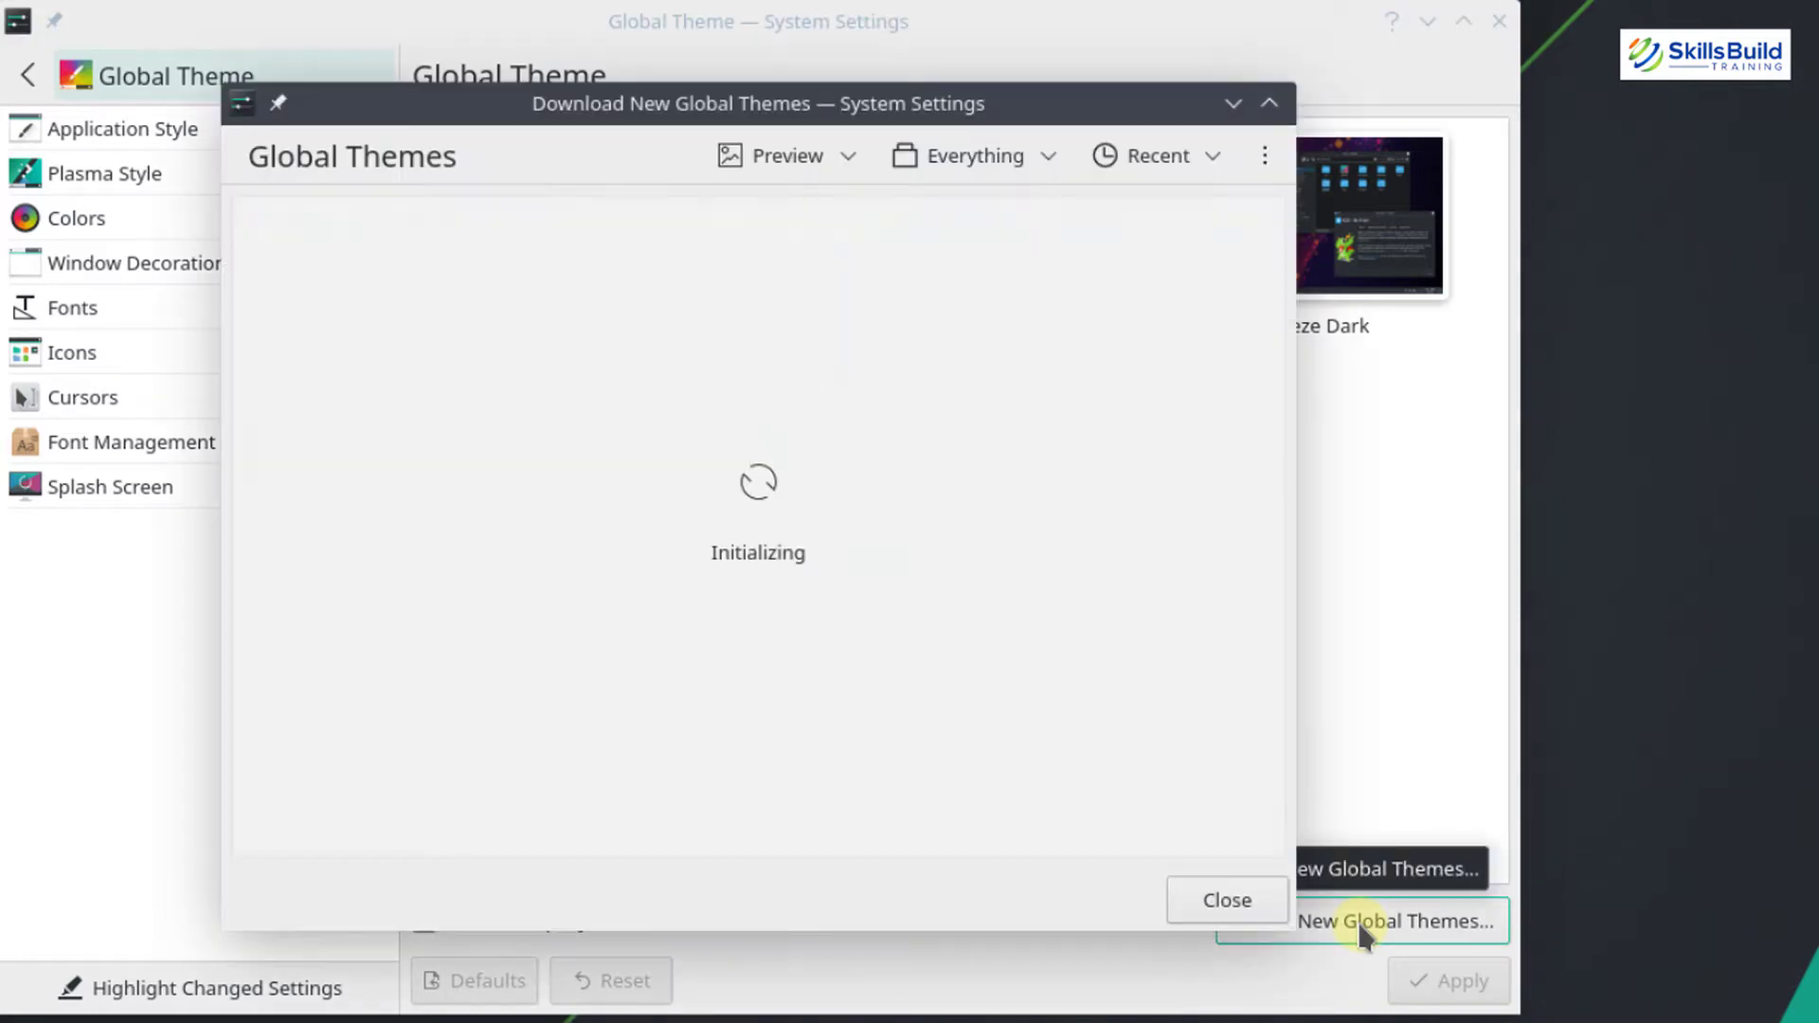
pyautogui.click(1265, 156)
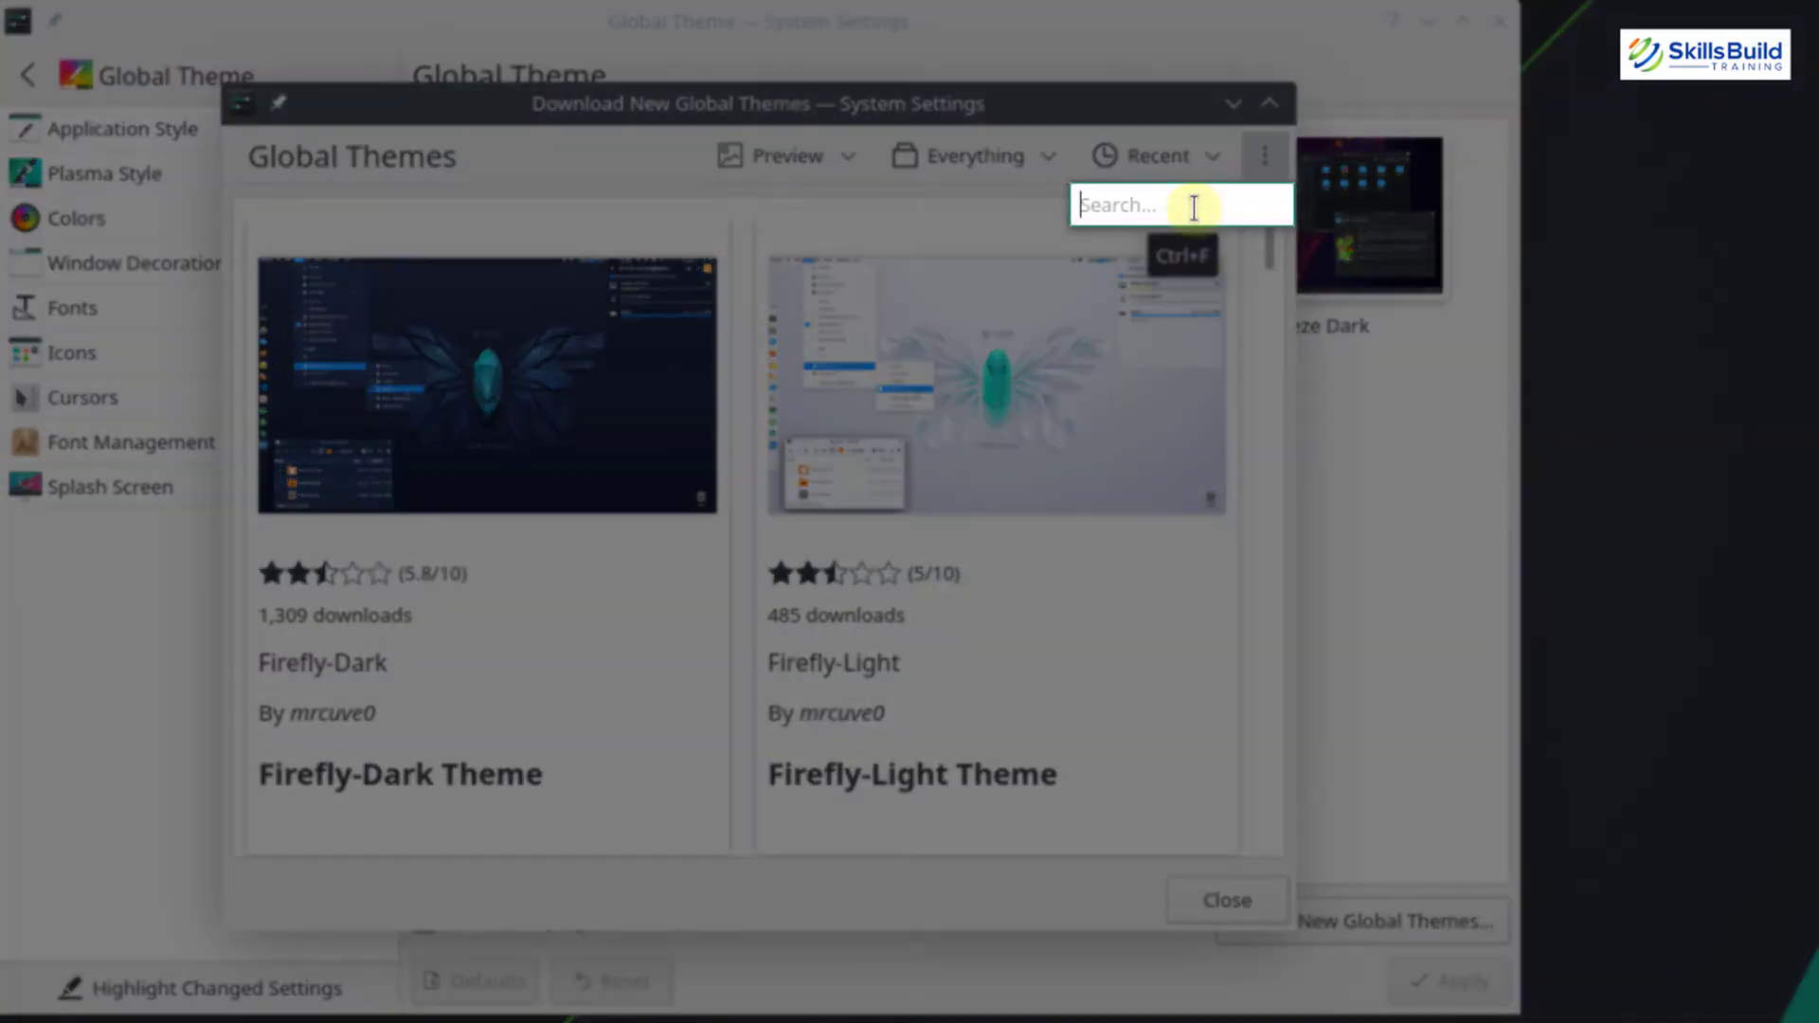
pyautogui.write('whitesur')
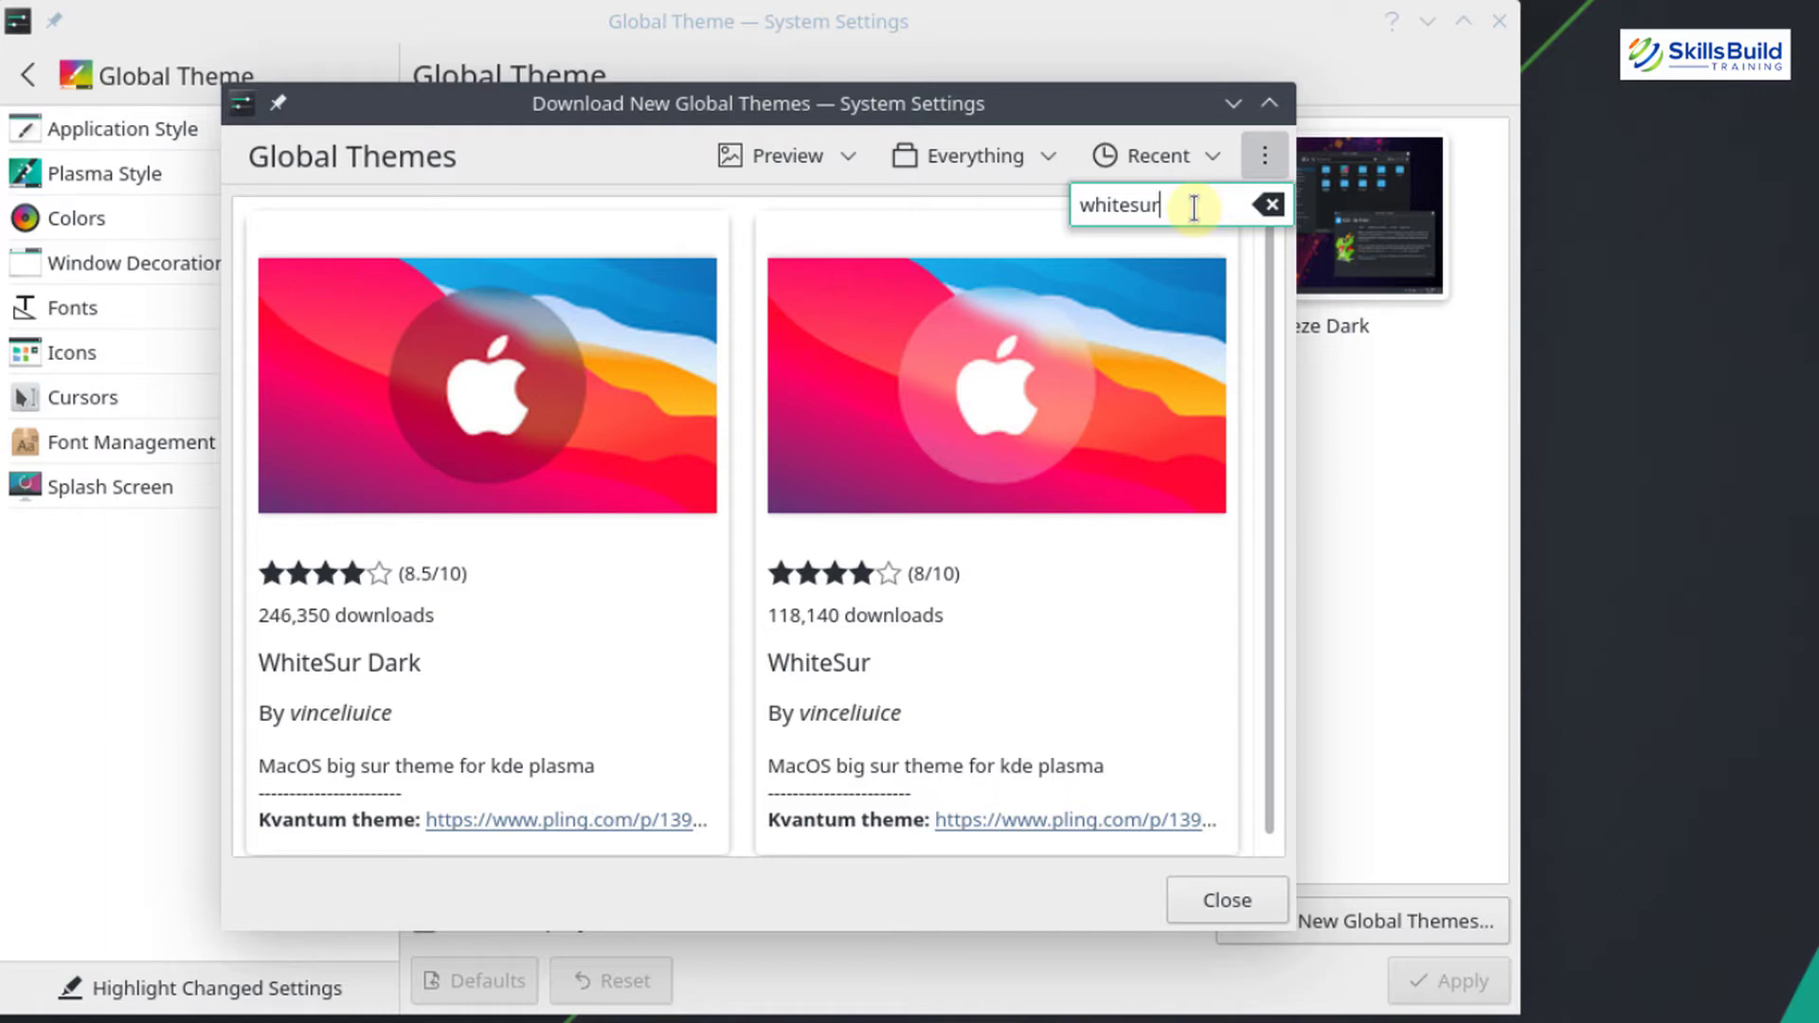
# - Install the WhiteSur-alt global theme package, authenticating with the administrator password
pyautogui.moveTo(586, 504)
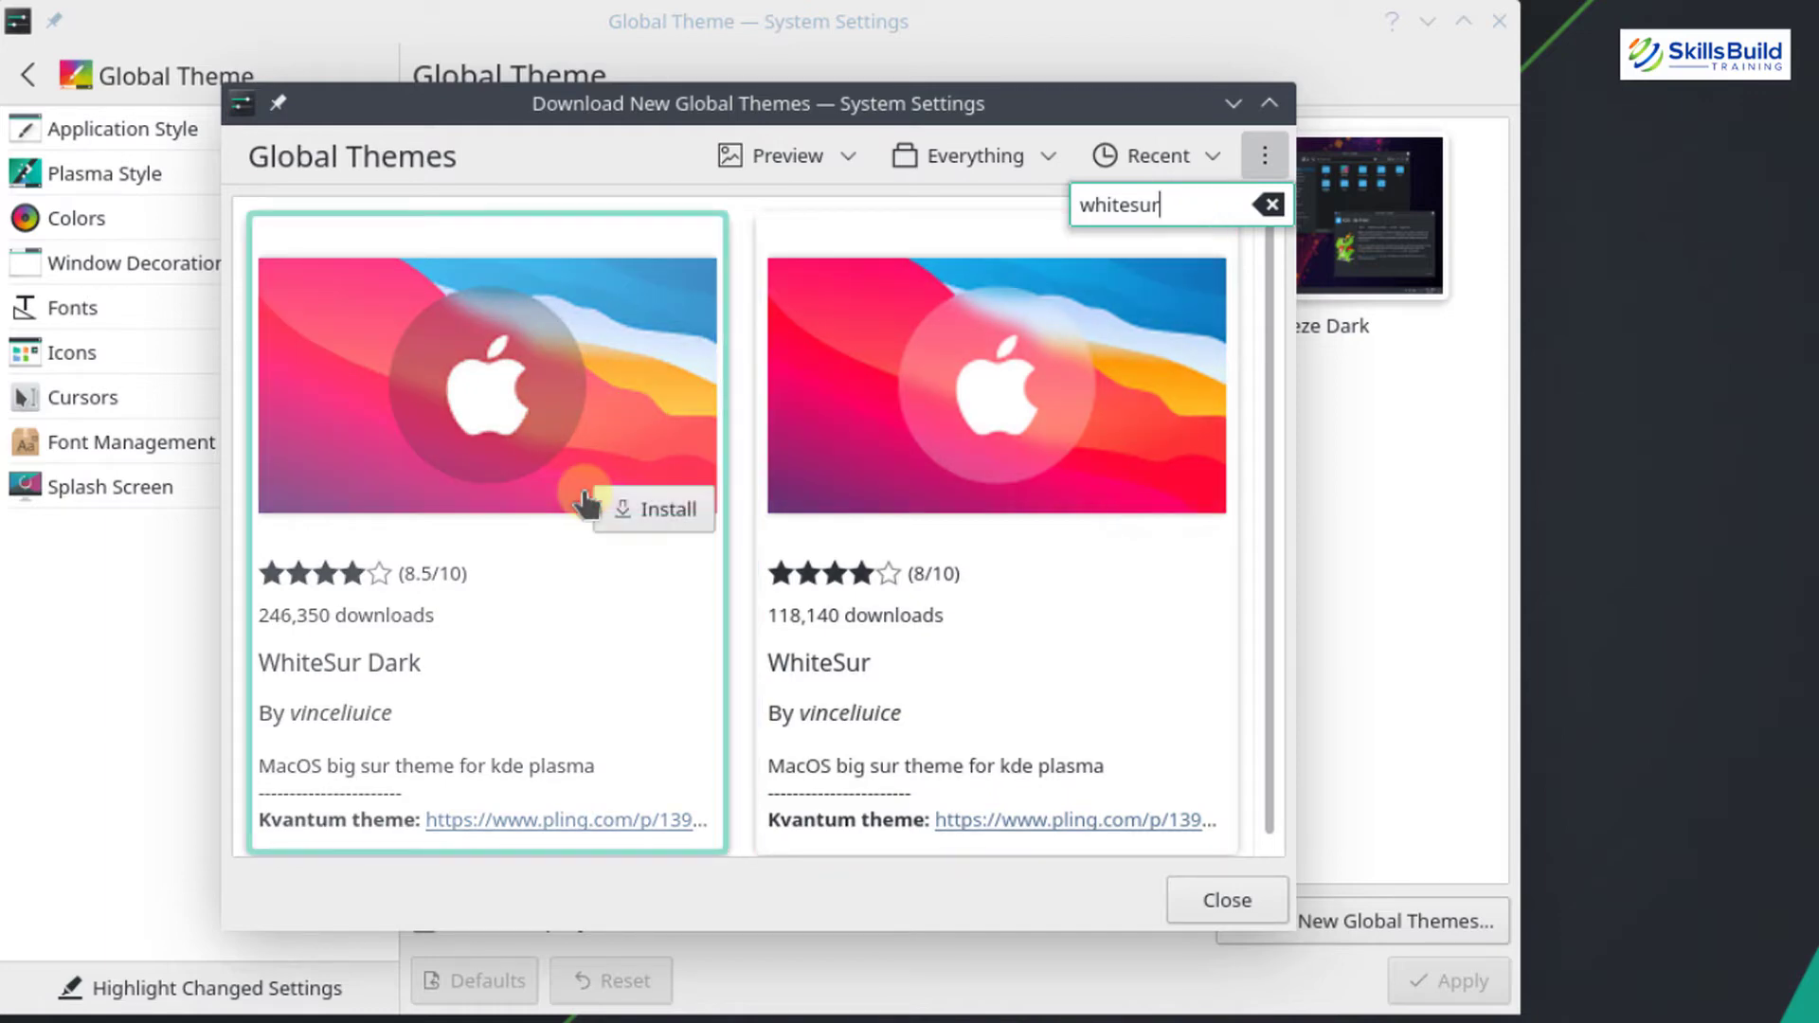
pyautogui.moveTo(917, 566)
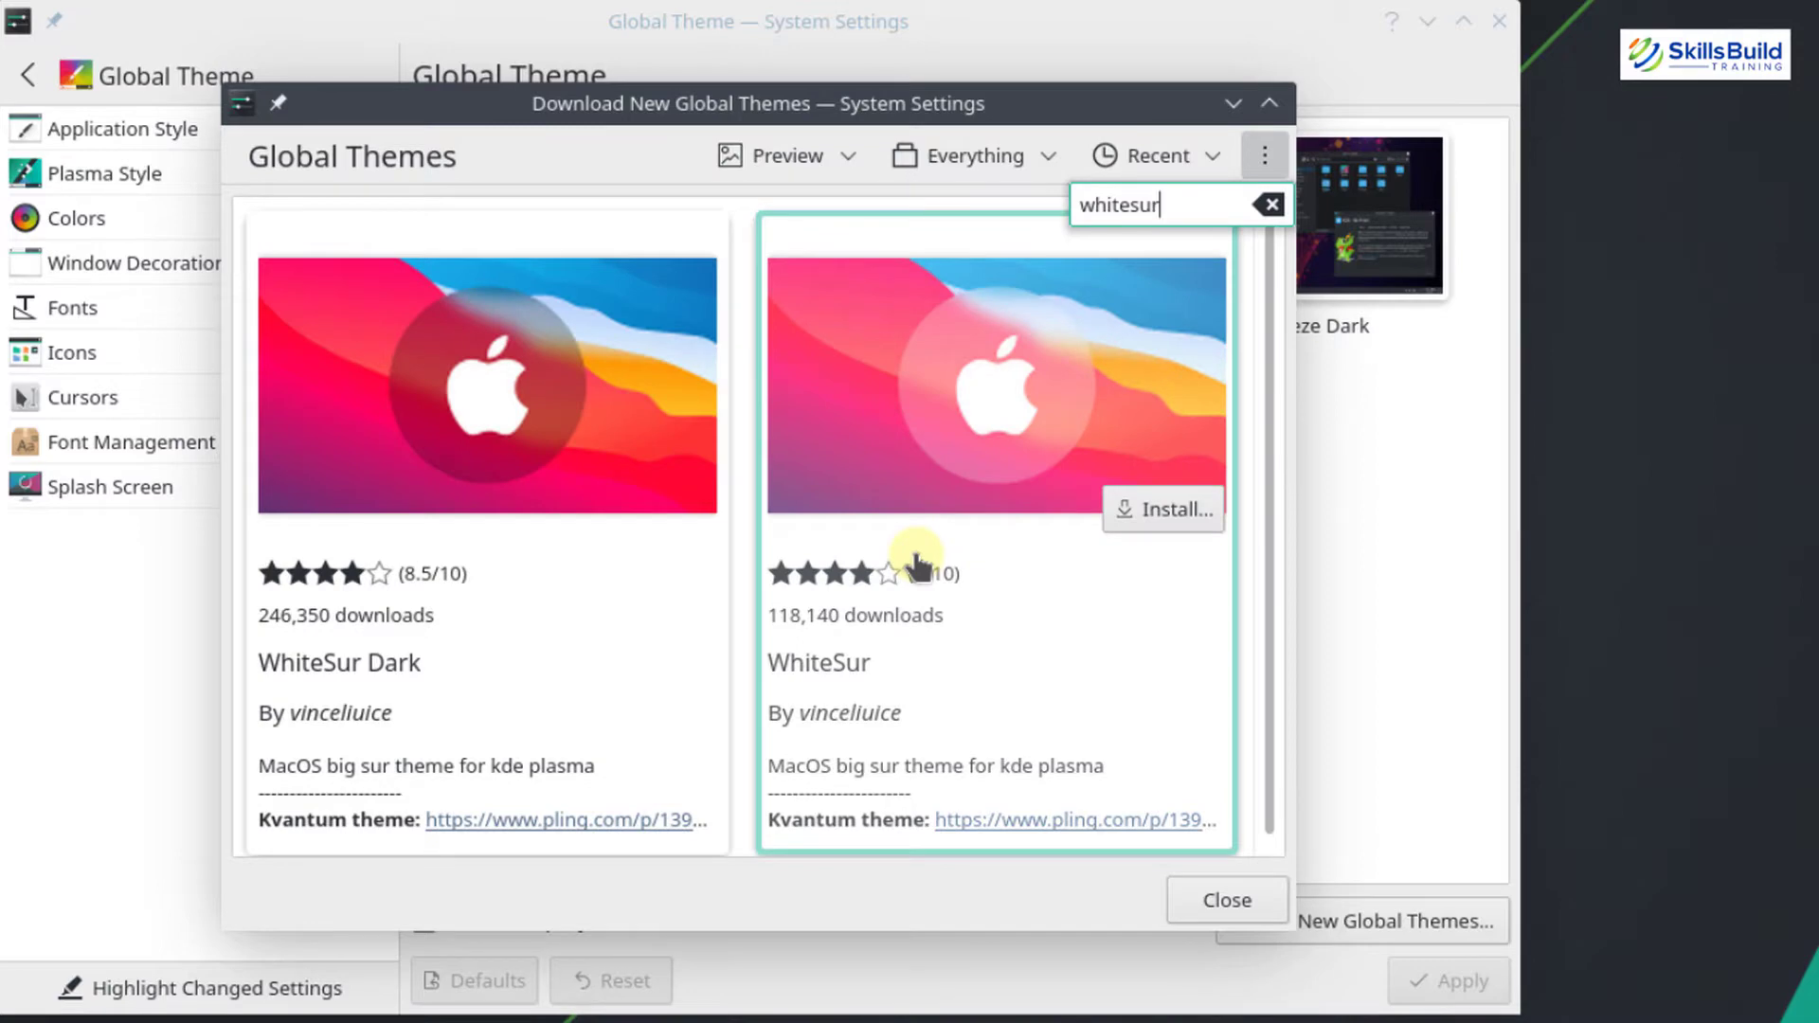
pyautogui.moveTo(594, 578)
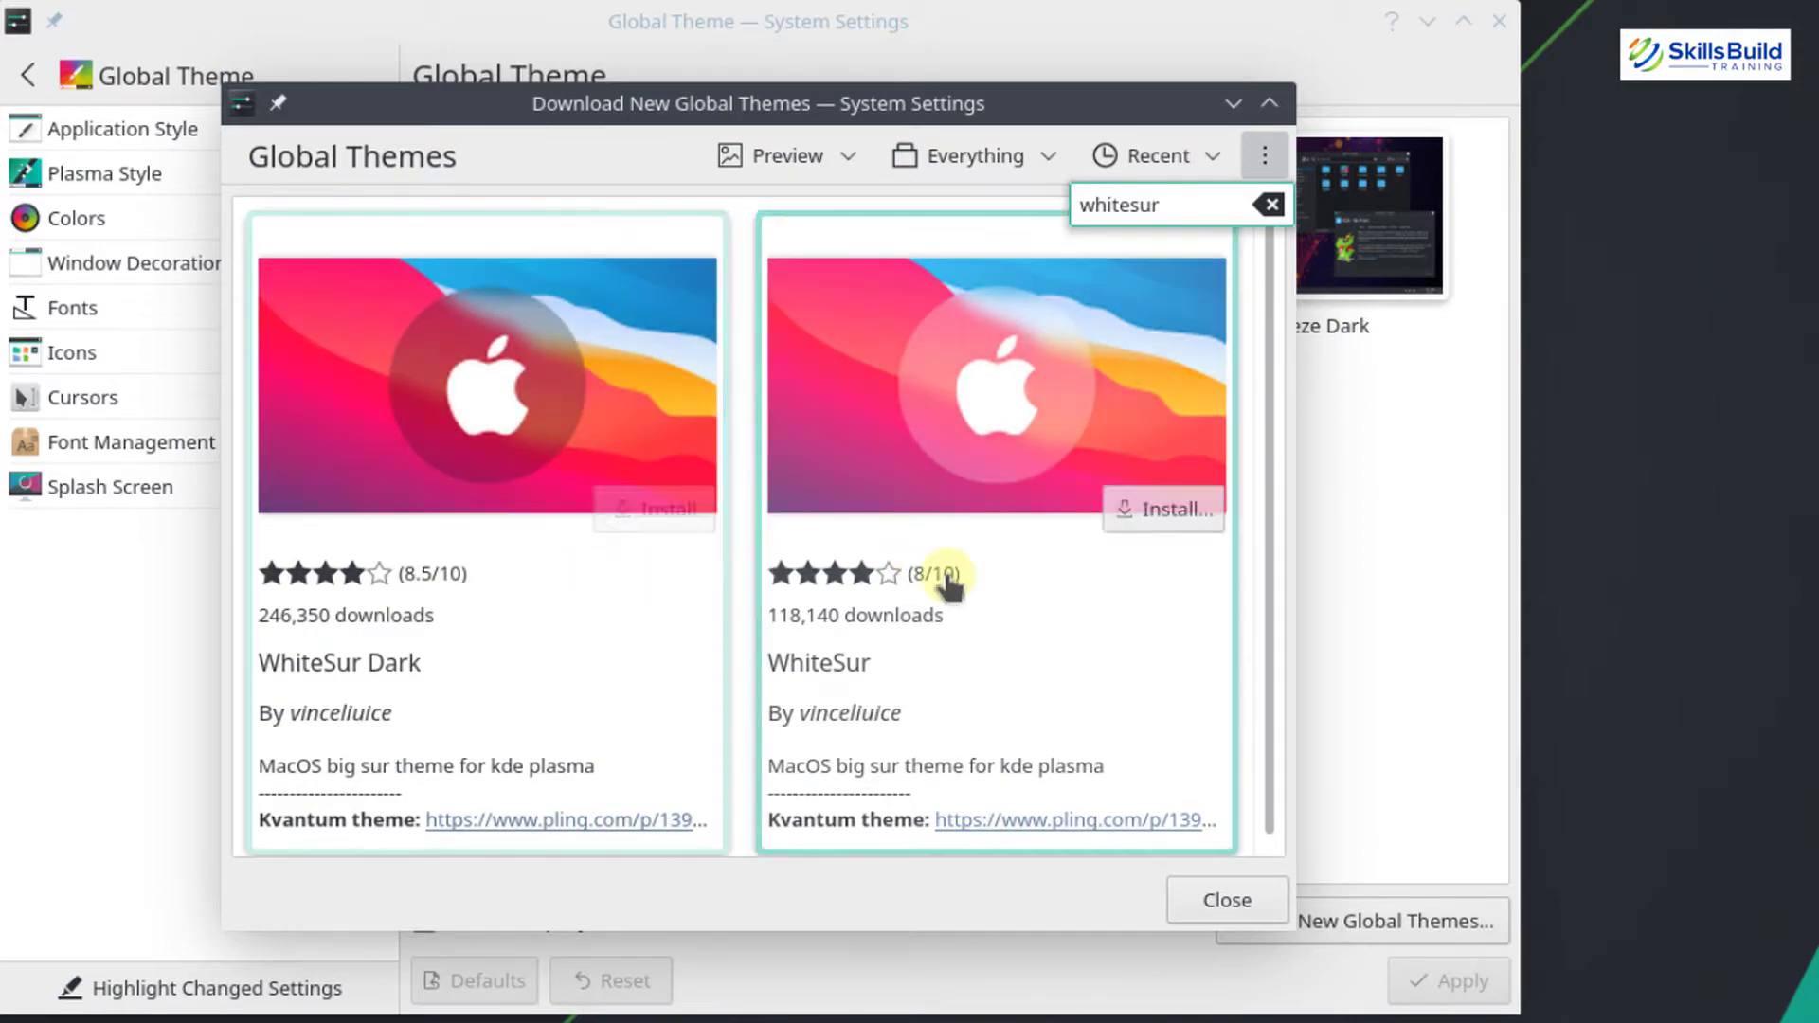
pyautogui.click(1126, 476)
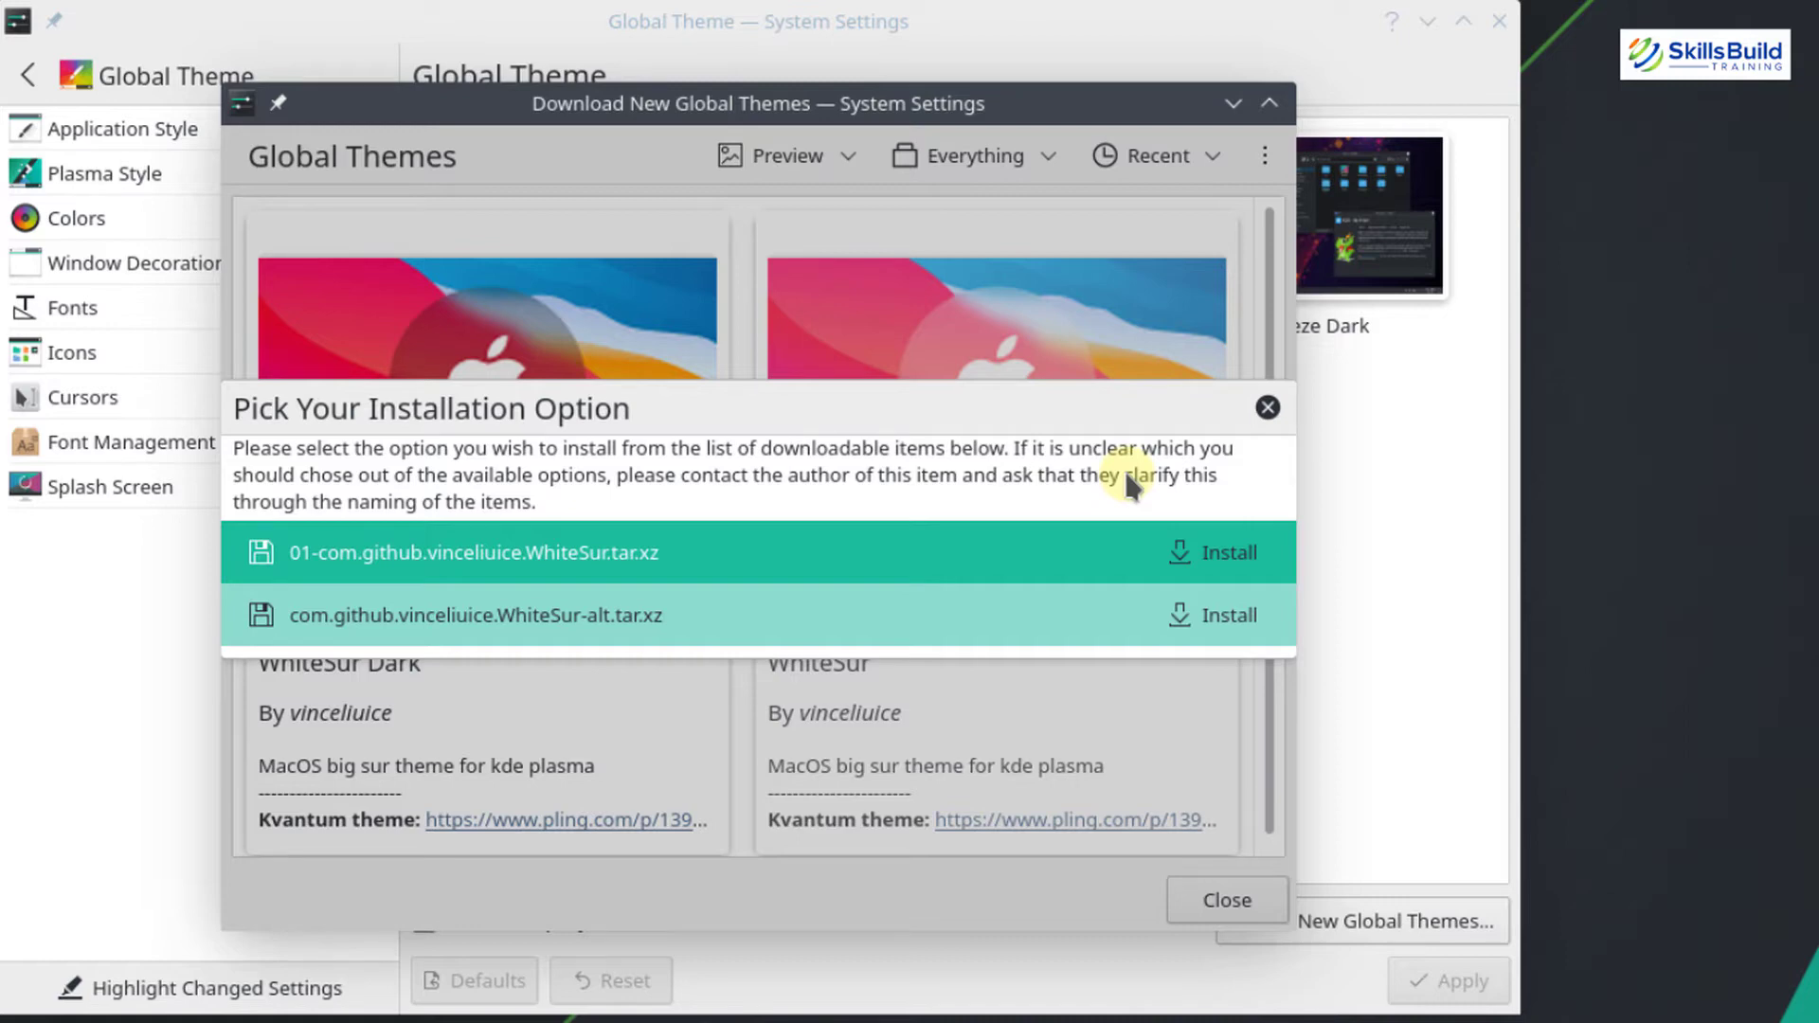
pyautogui.click(1236, 608)
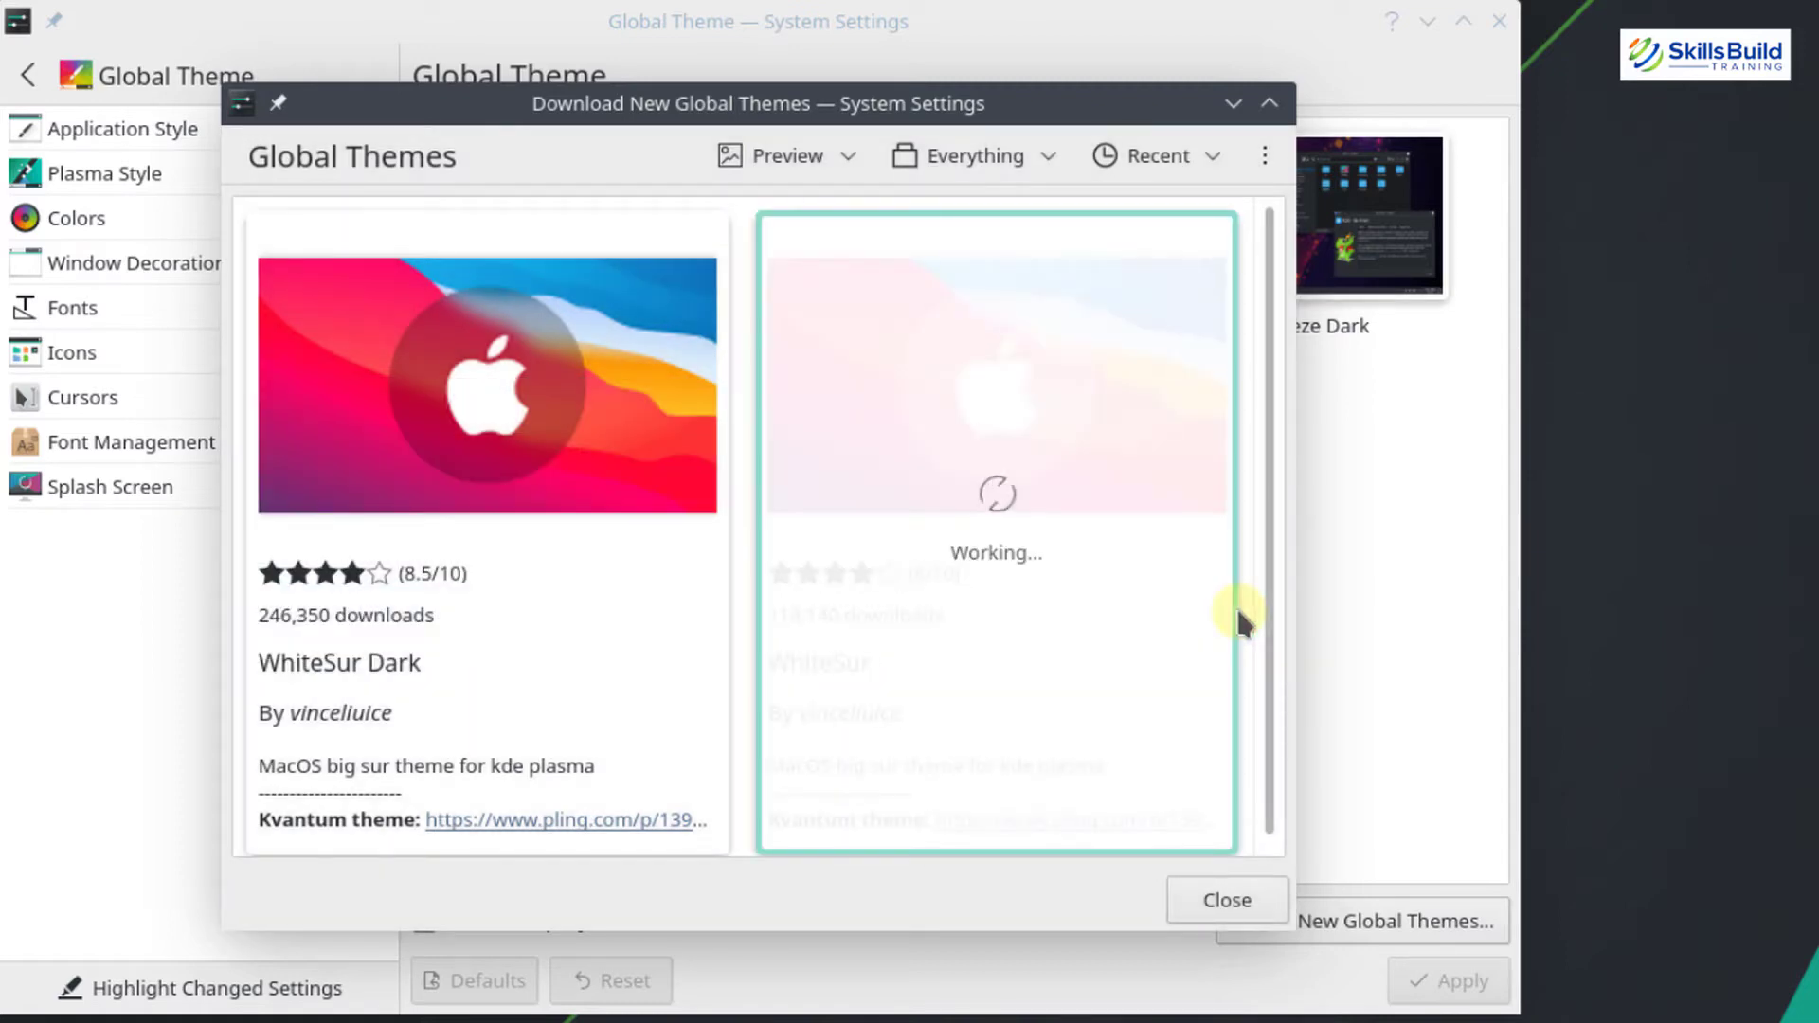
pyautogui.write('********')
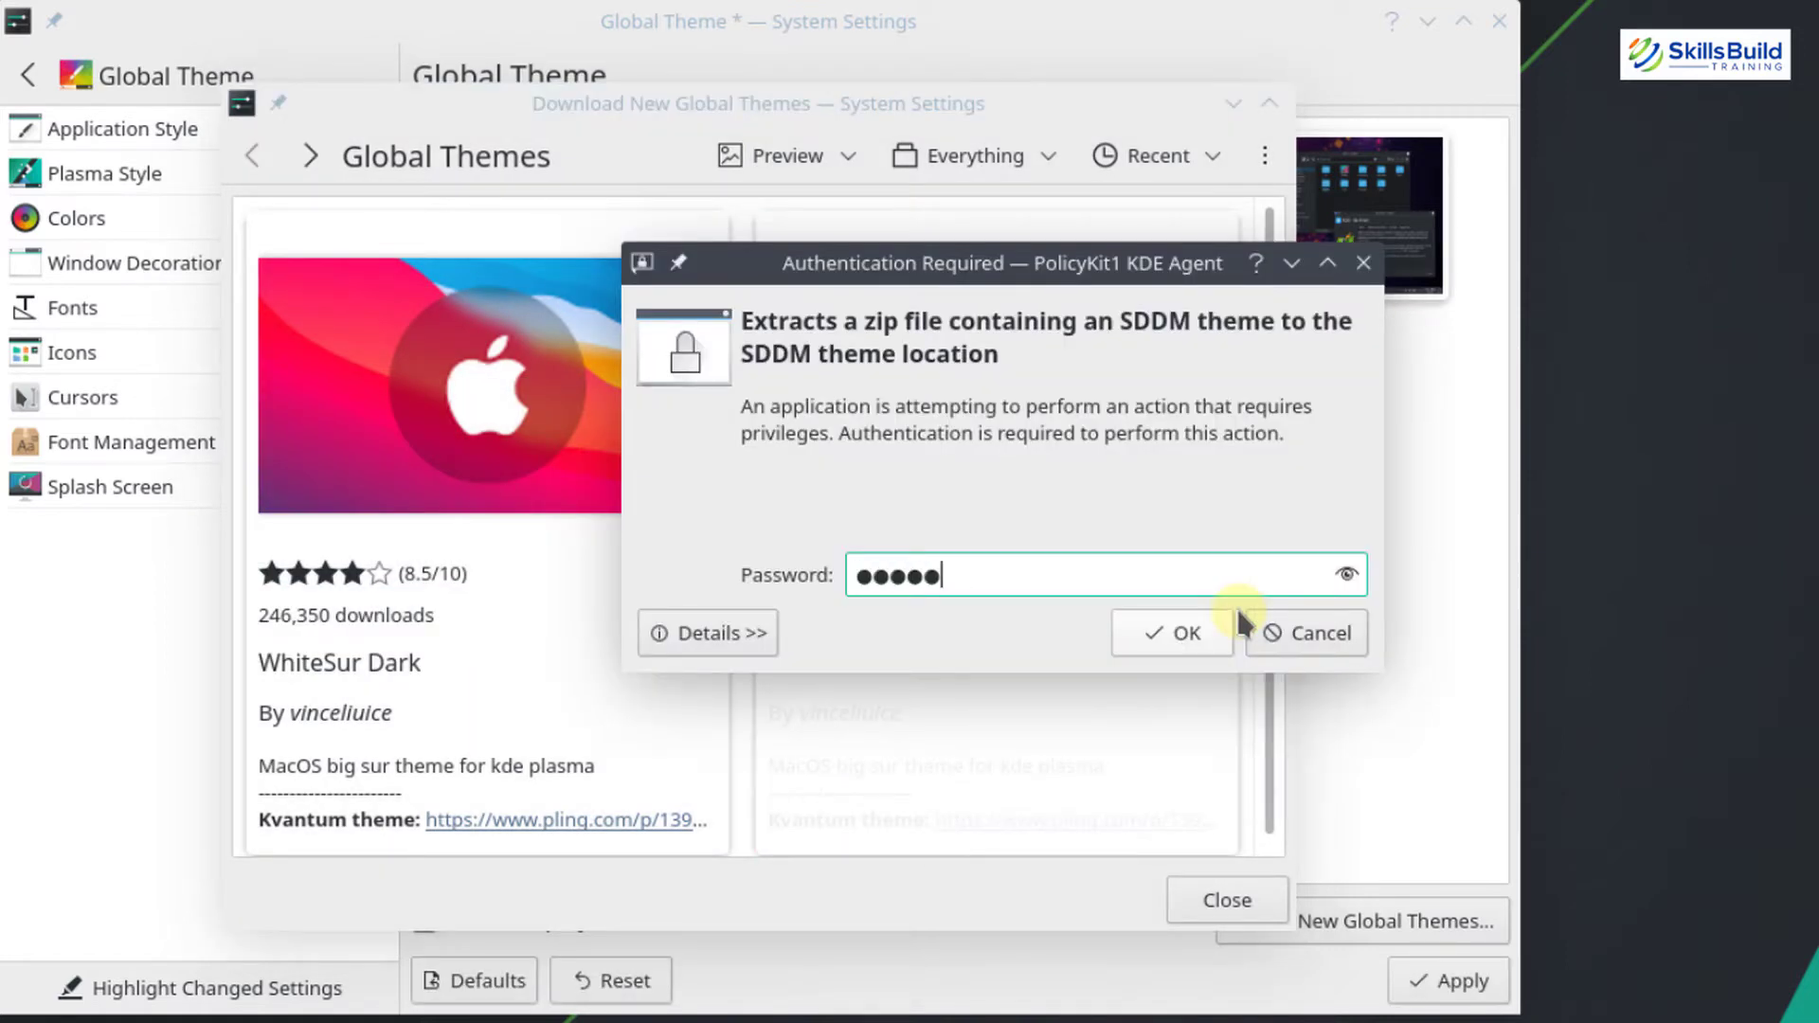
pyautogui.click(1196, 634)
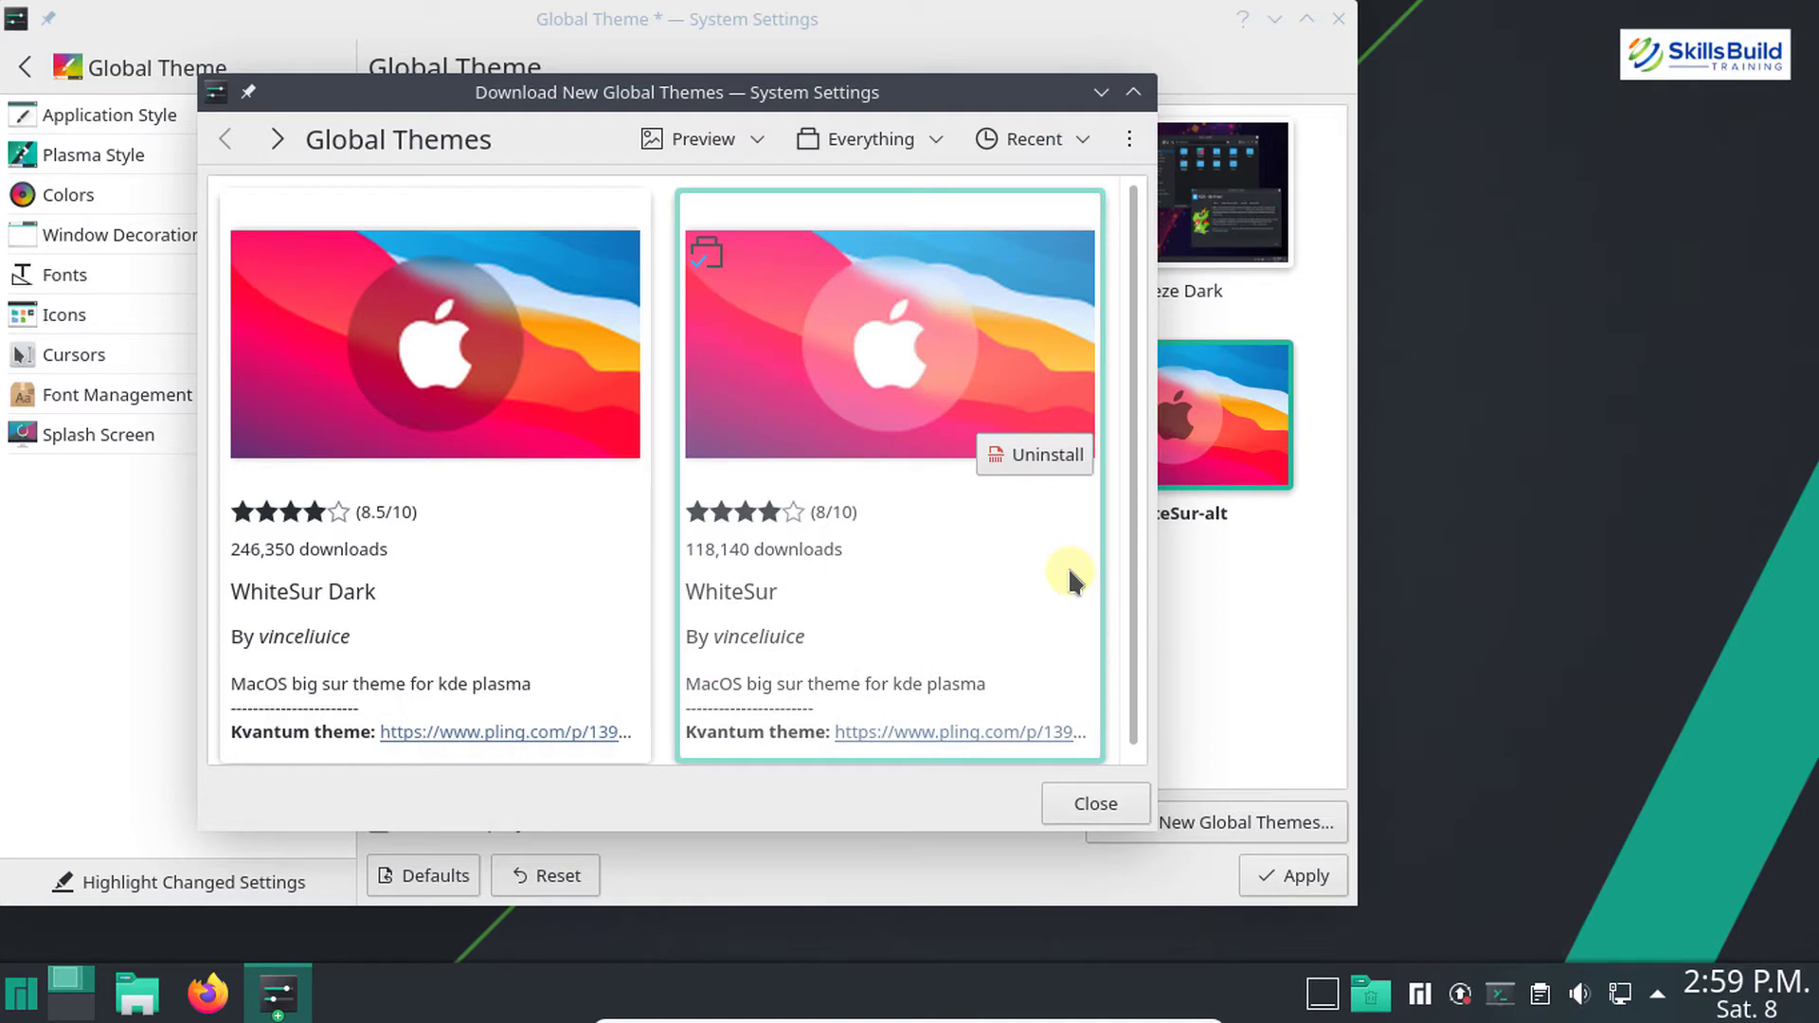
pyautogui.click(1071, 801)
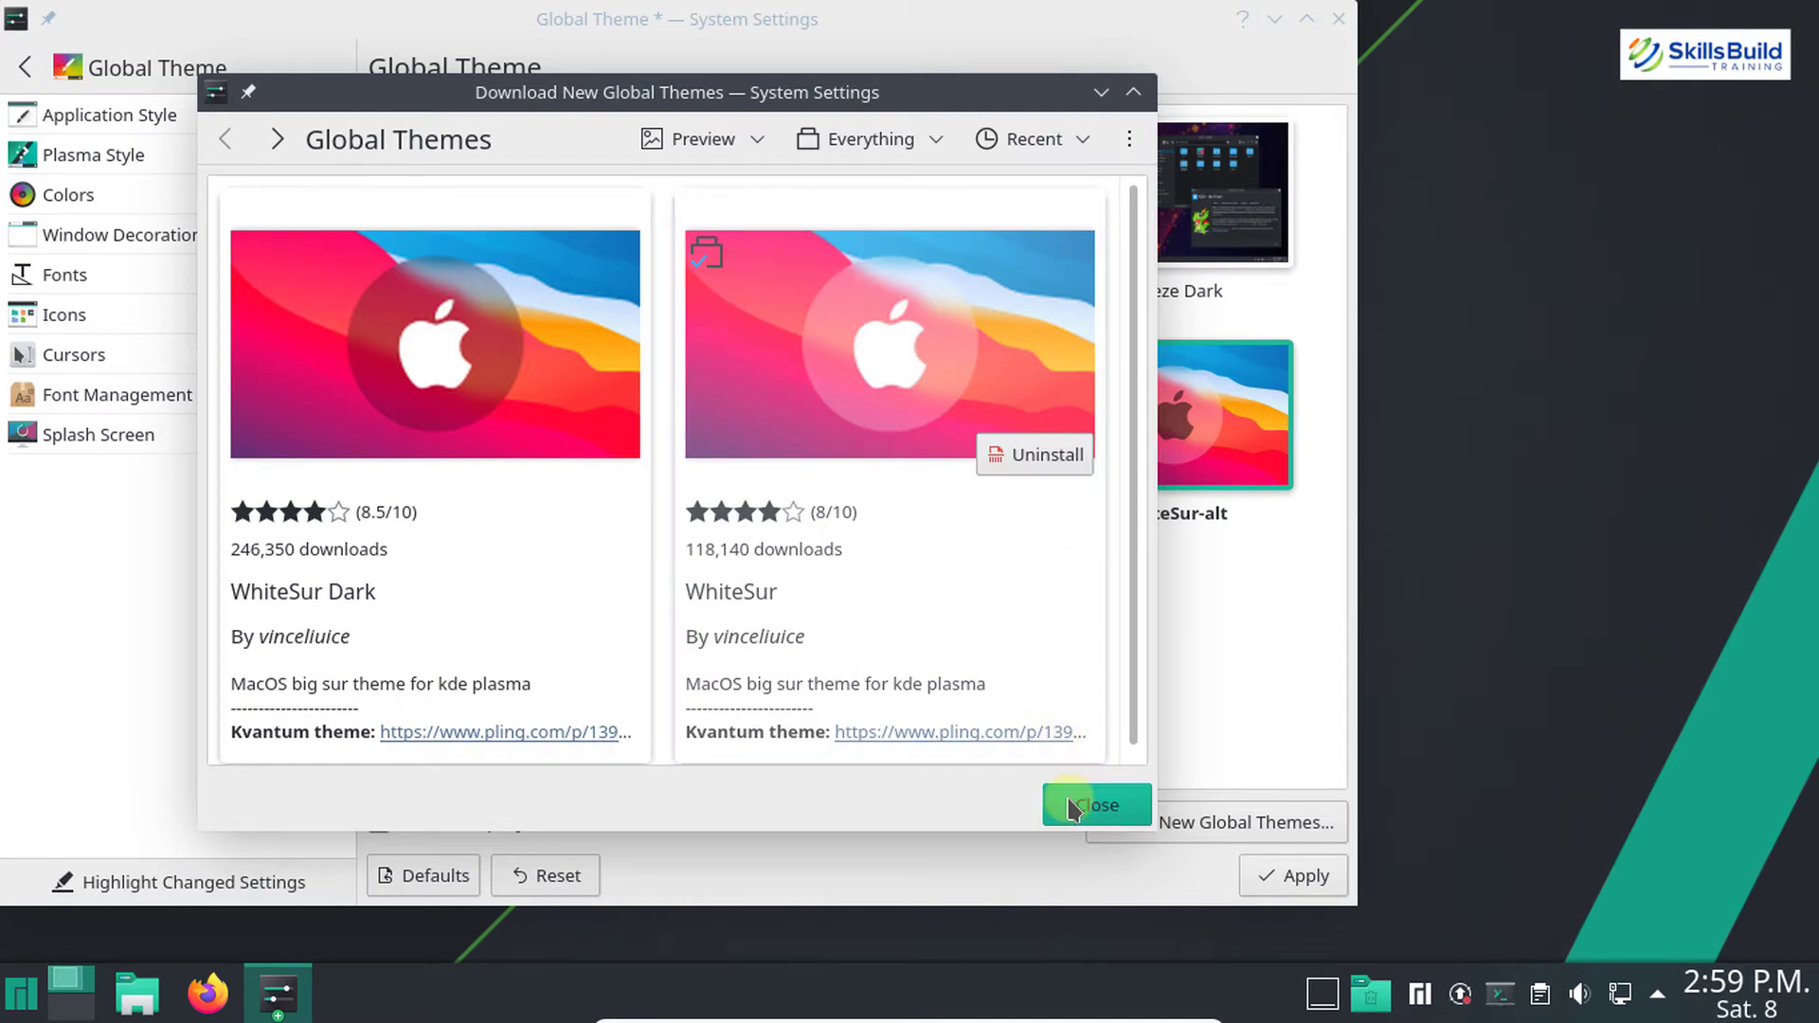
pyautogui.moveTo(1196, 474)
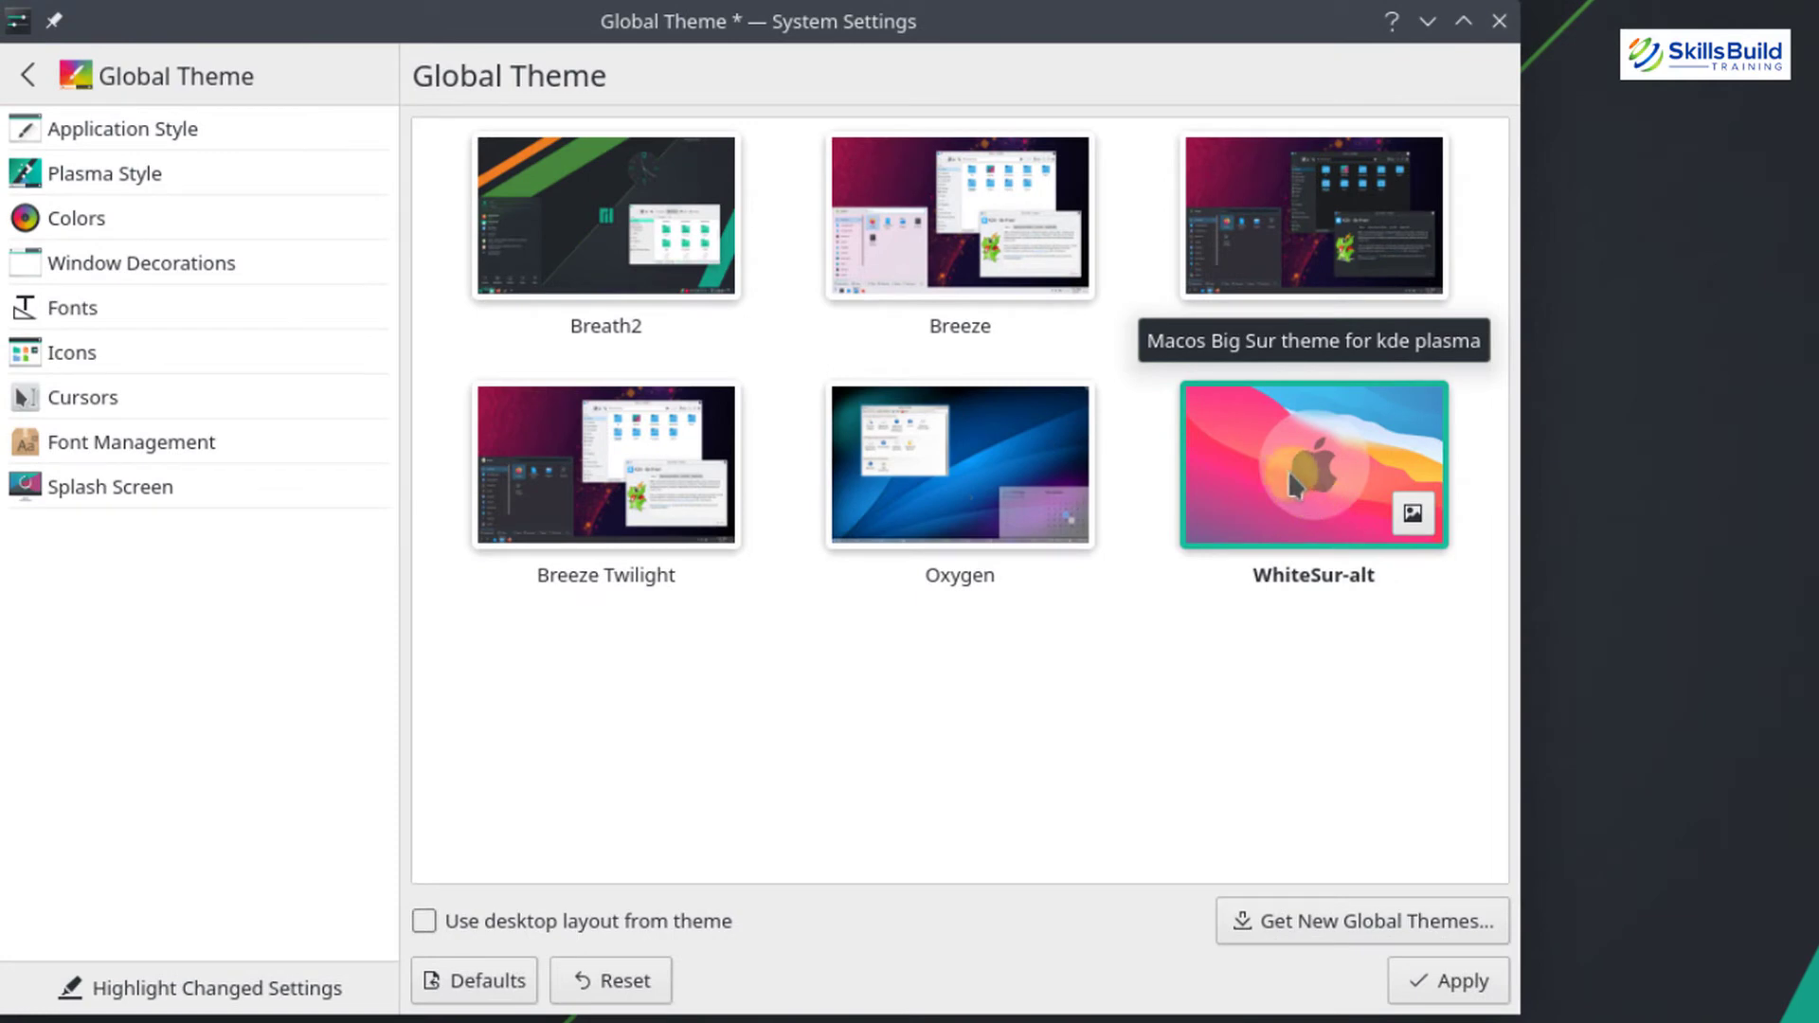
# - Apply the WhiteSur-alt global theme and shift the settings window slightly right
pyautogui.click(1417, 986)
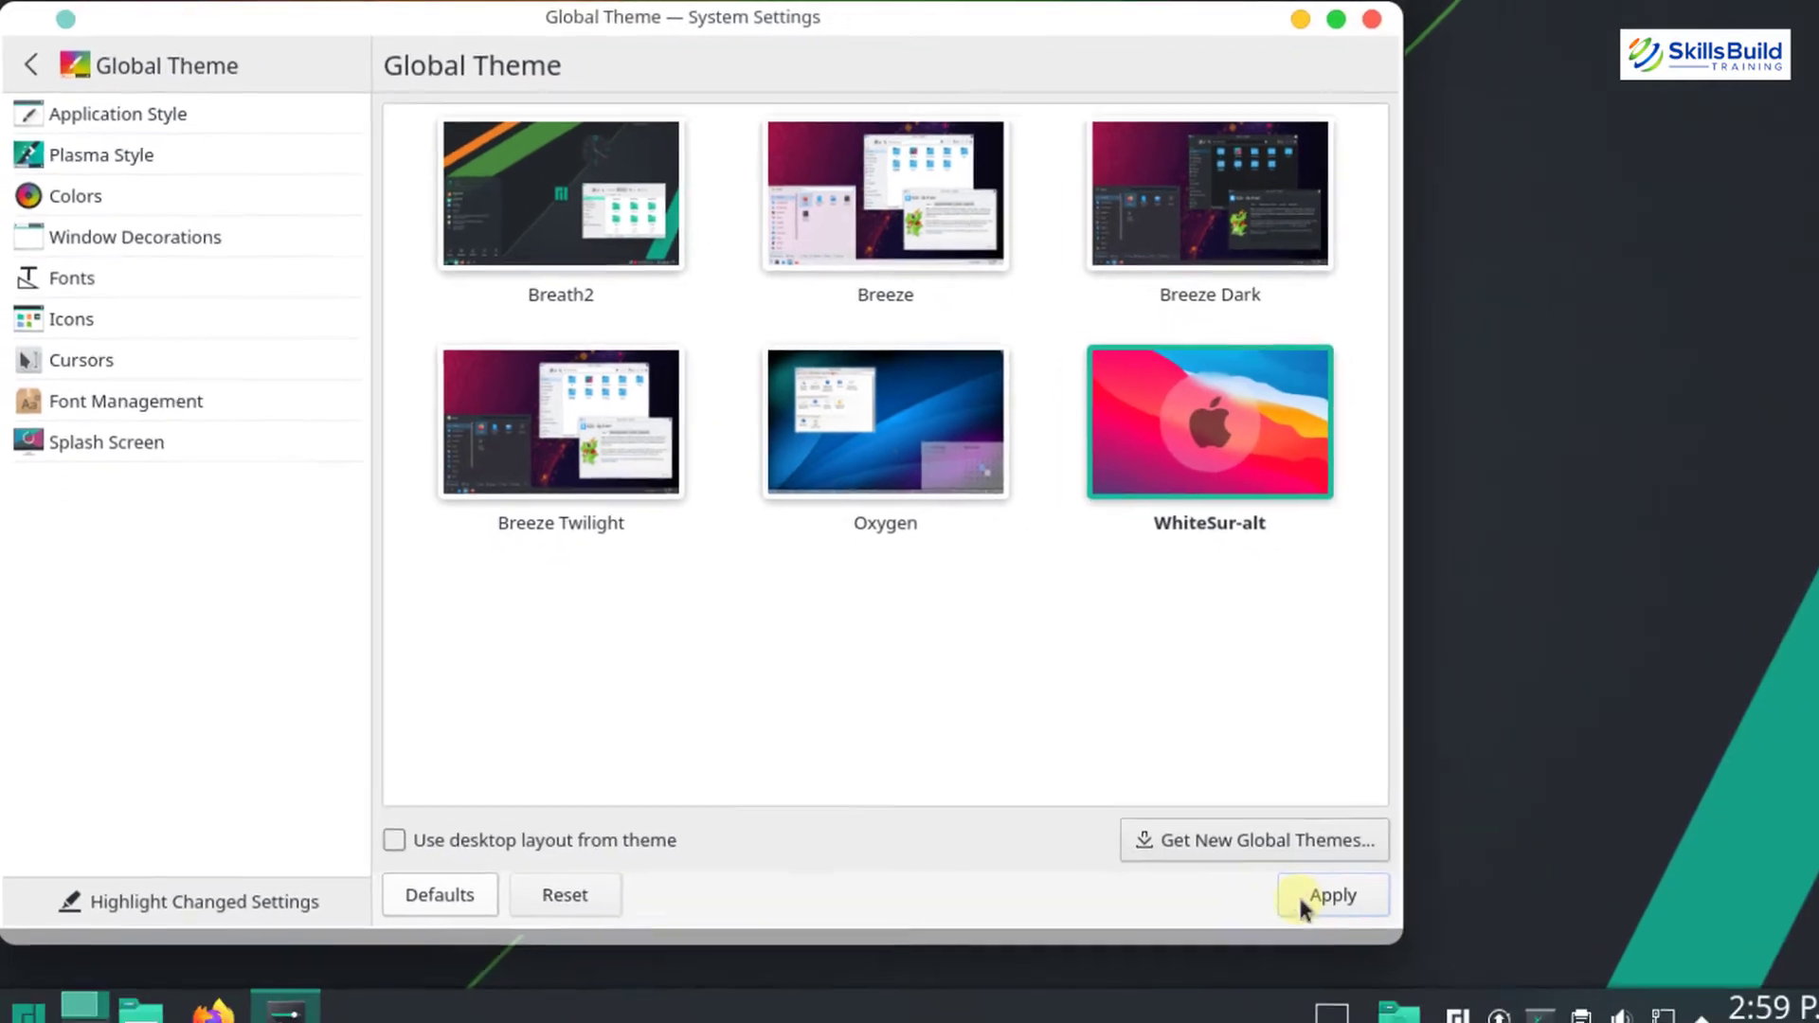
pyautogui.moveTo(337, 26); pyautogui.dragTo(426, 37)
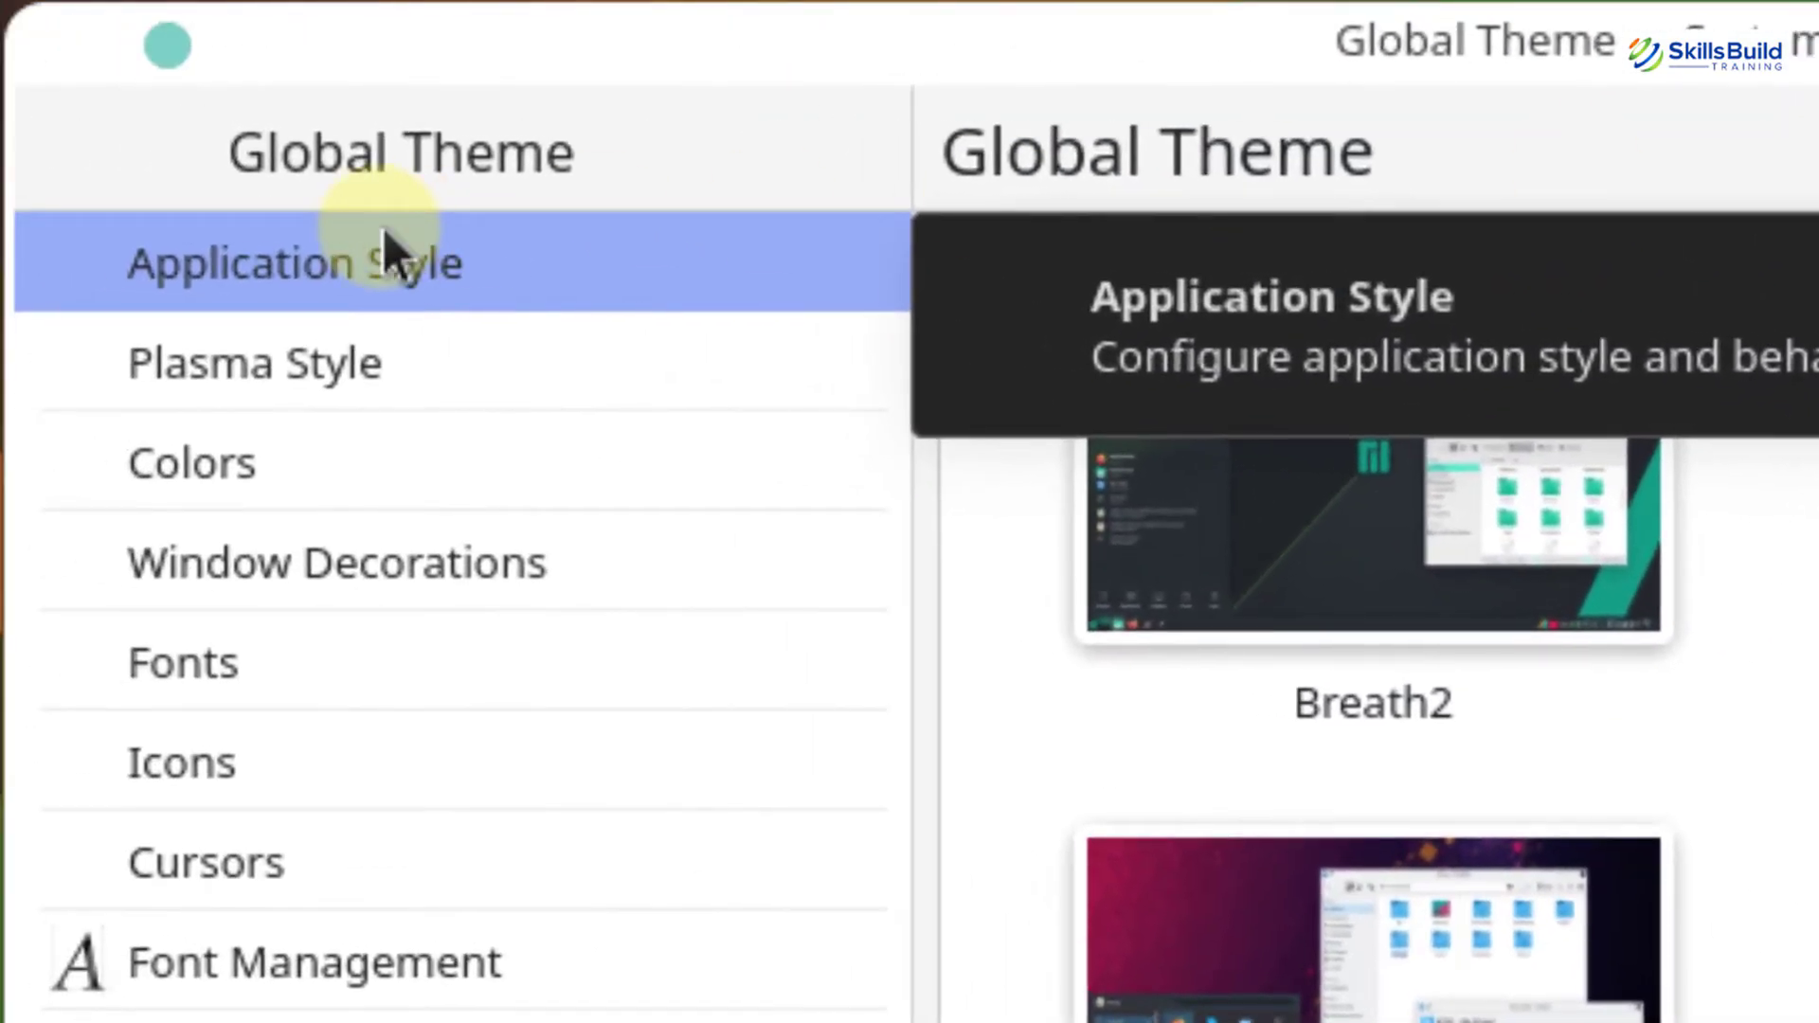
# - Download the BigSur-Originals-Gtk-Blue-Dark style from the GNOME/GTK application style catalogue
pyautogui.click(383, 227)
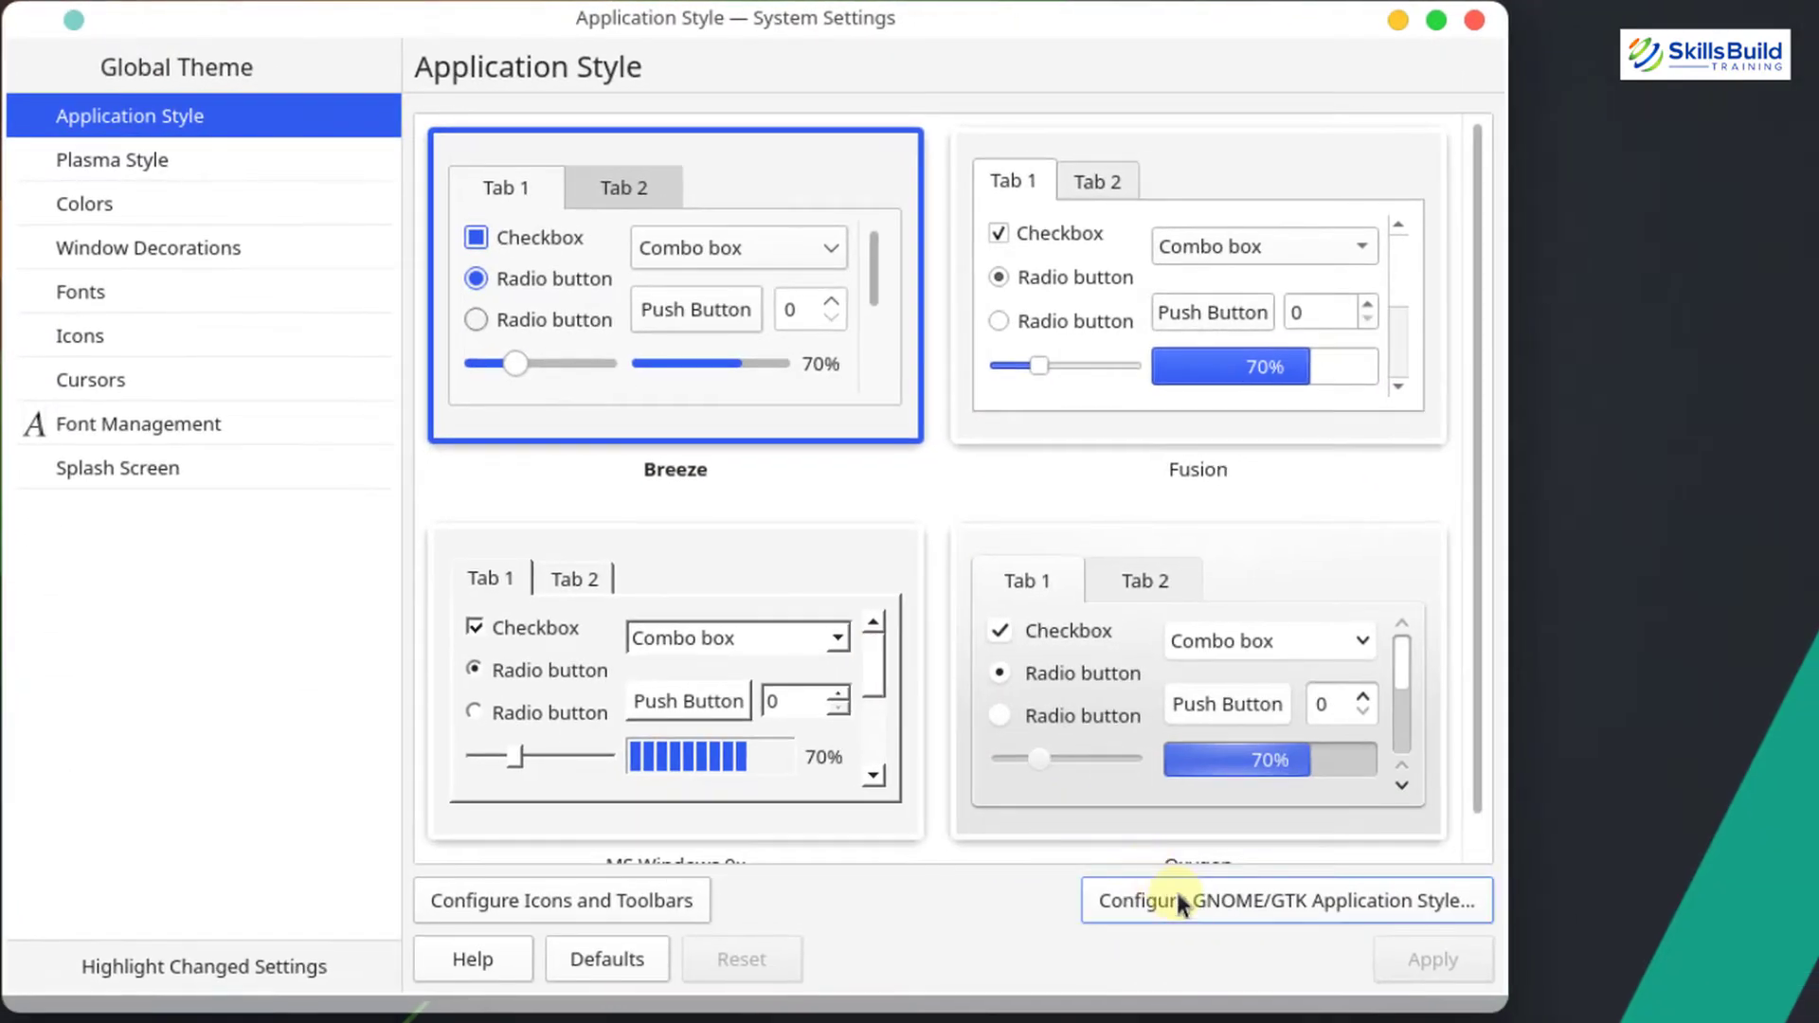
pyautogui.click(1180, 902)
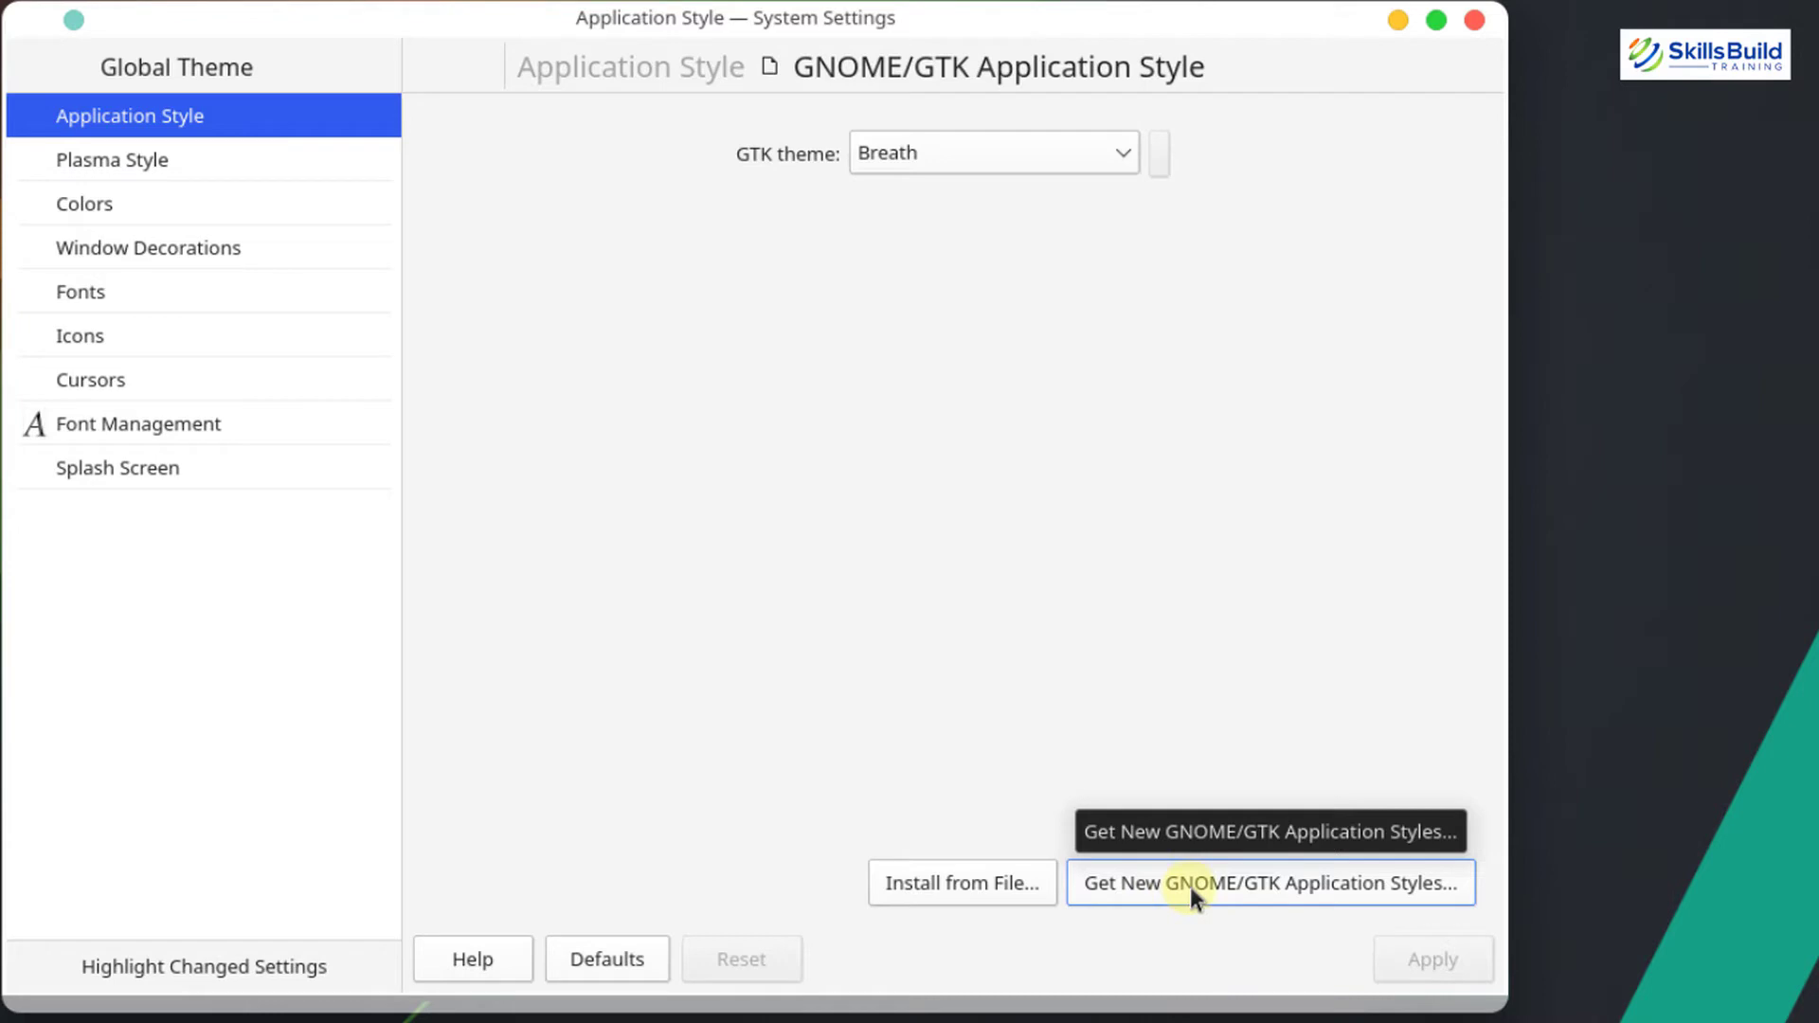
pyautogui.click(1192, 890)
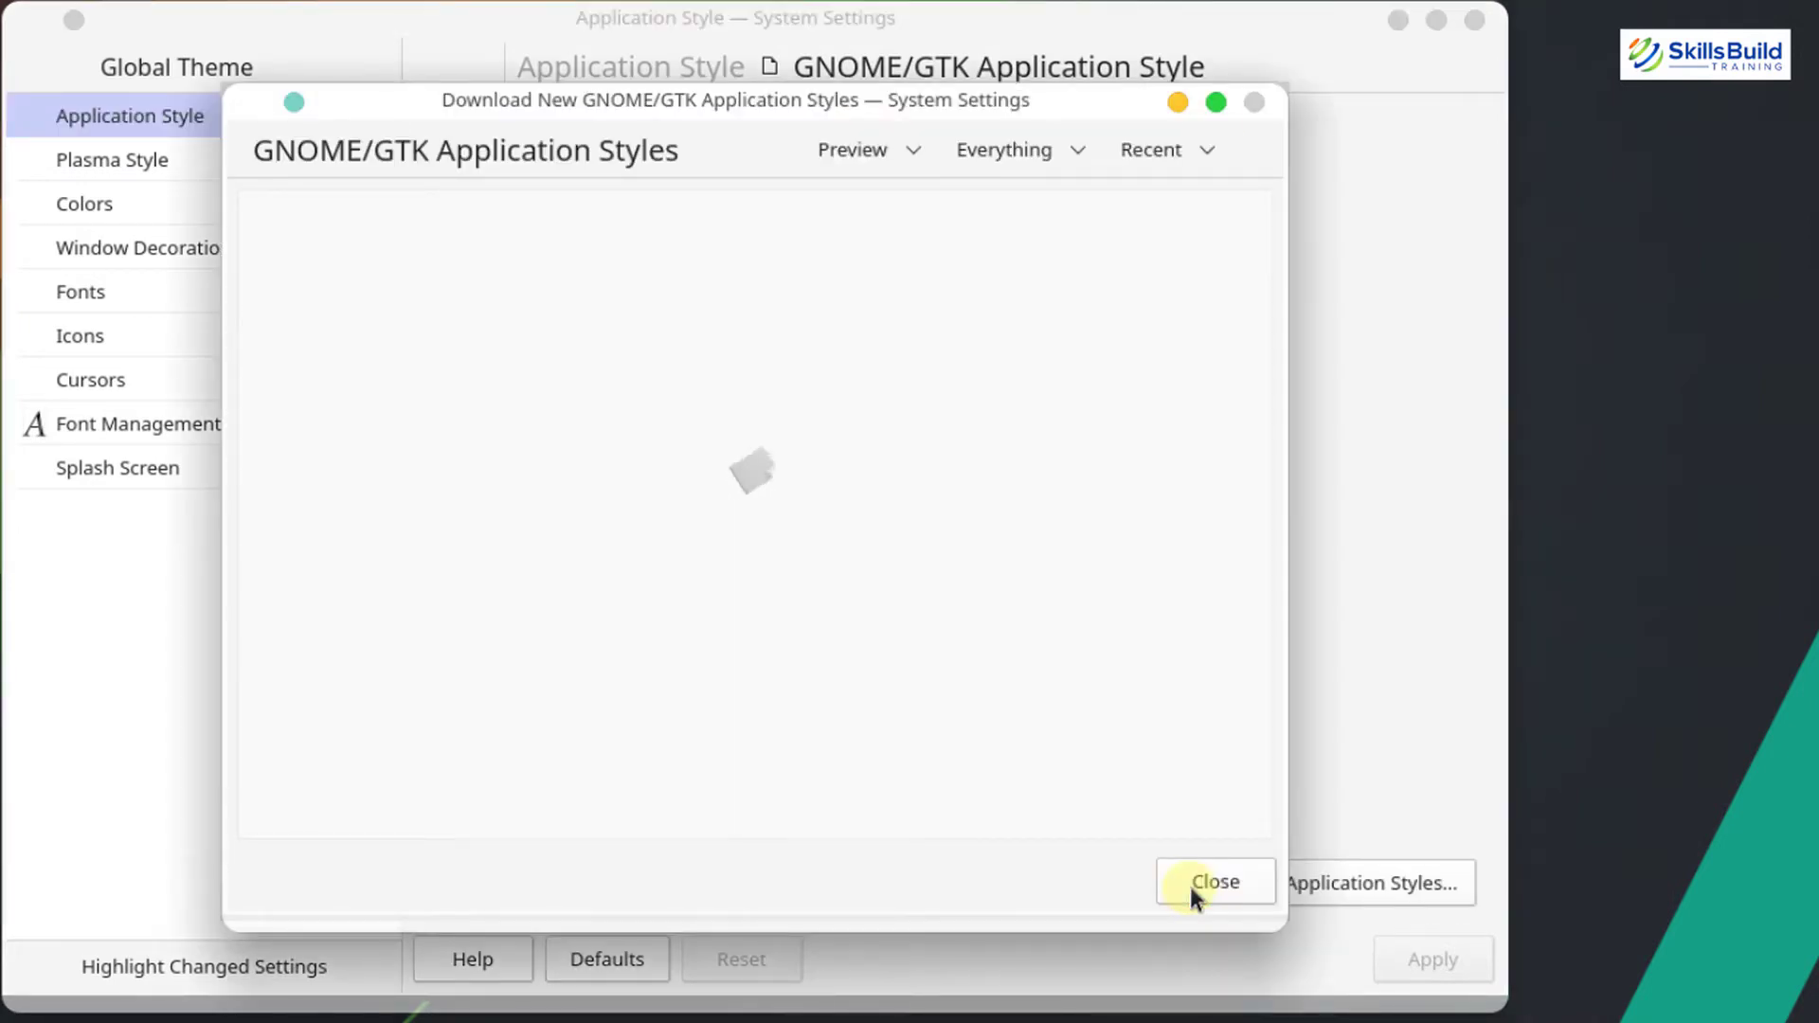
pyautogui.click(1215, 121)
pyautogui.click(1205, 194)
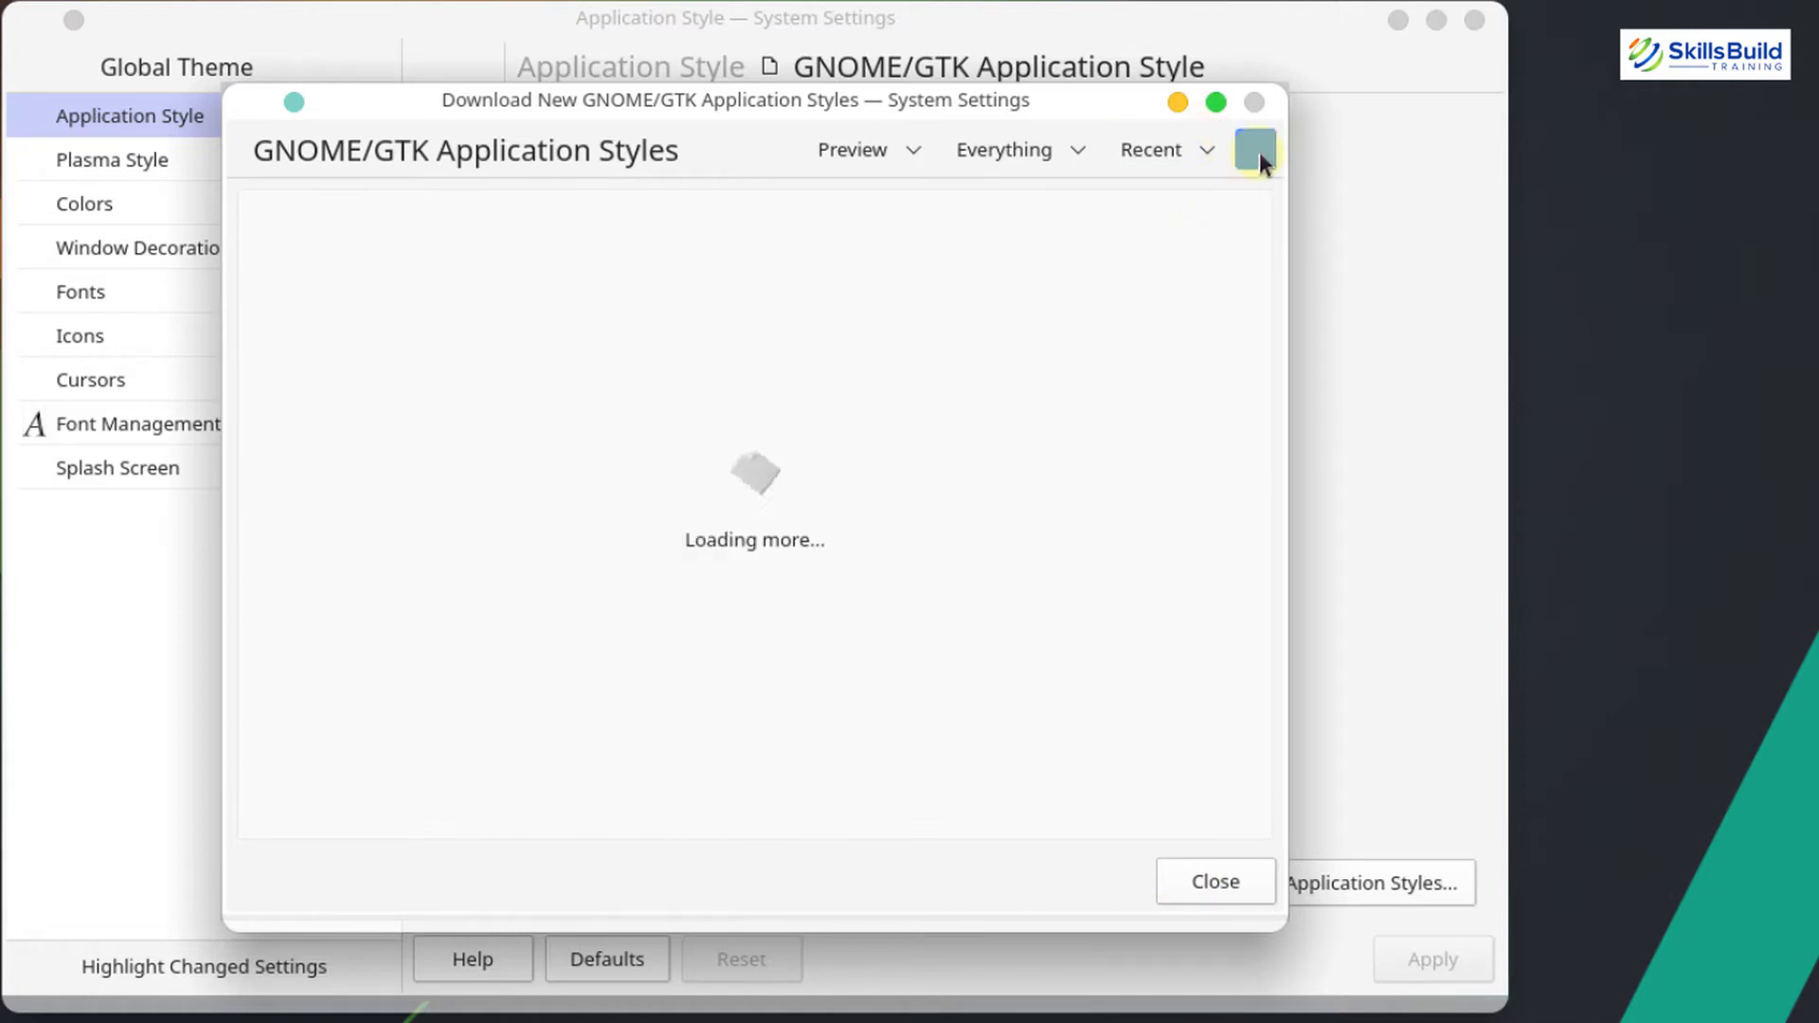
pyautogui.click(1258, 150)
pyautogui.click(1170, 192)
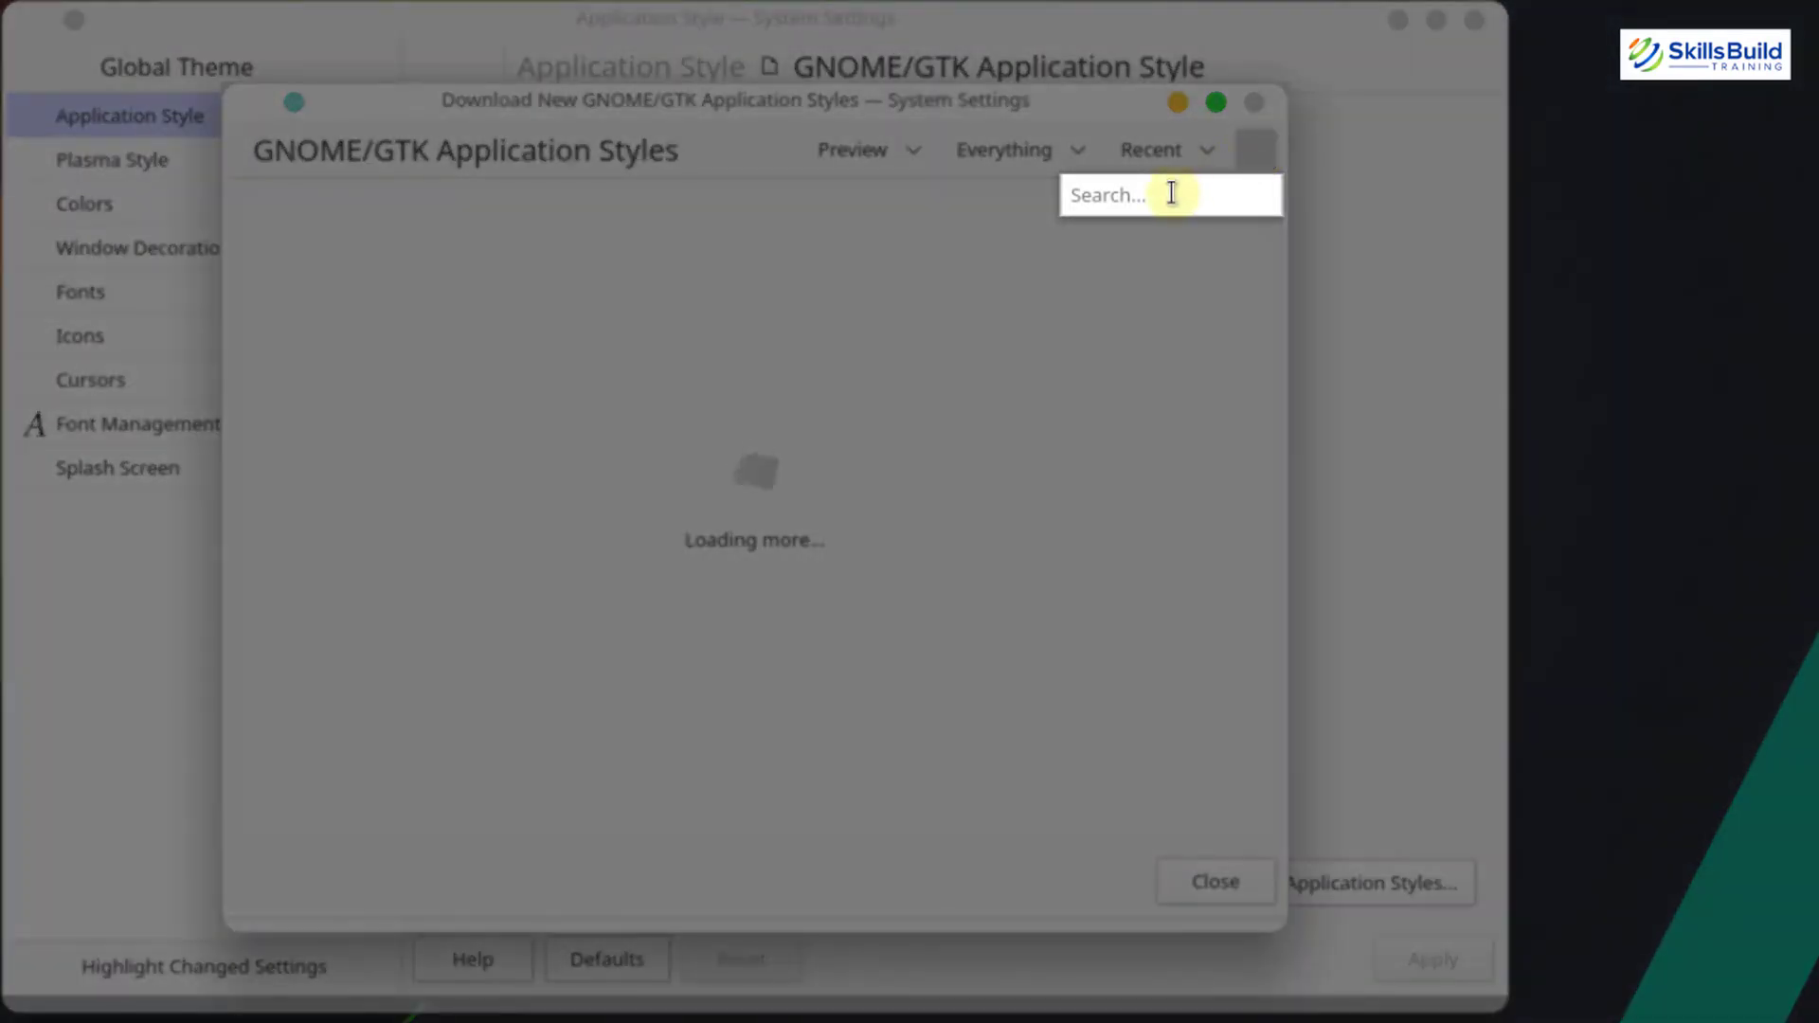
pyautogui.write('BigSur')
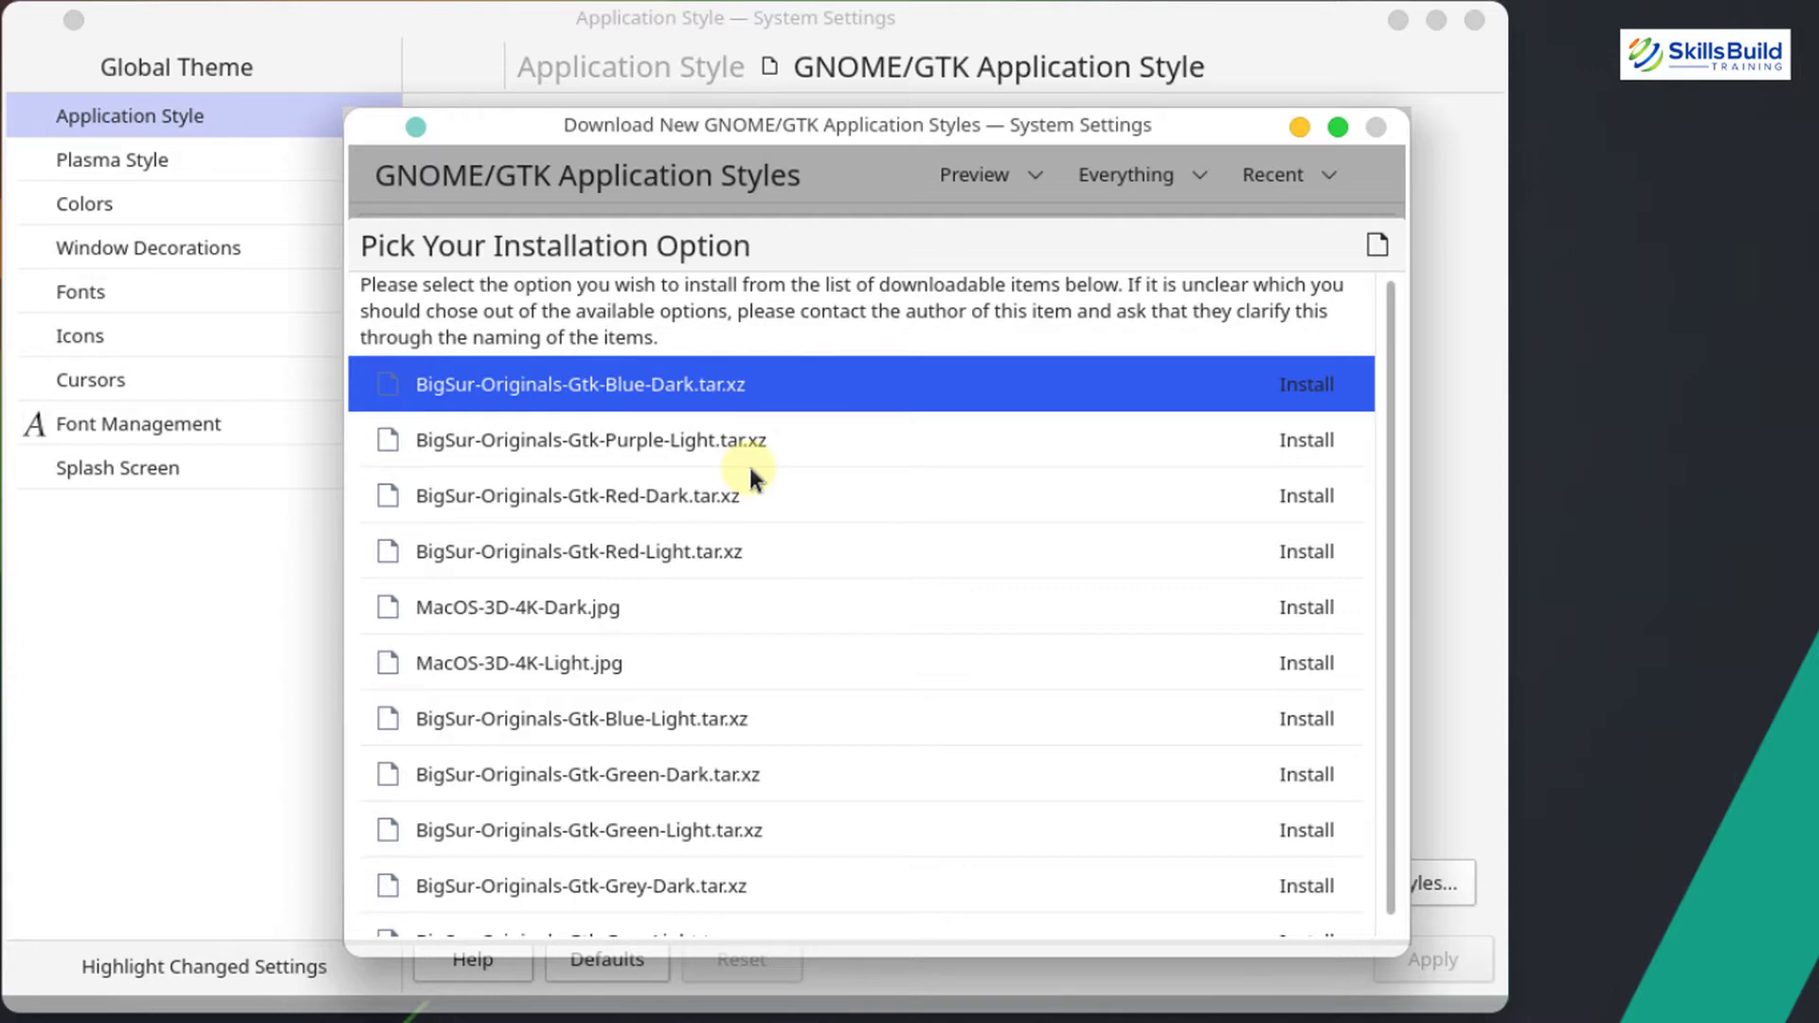
pyautogui.click(1312, 387)
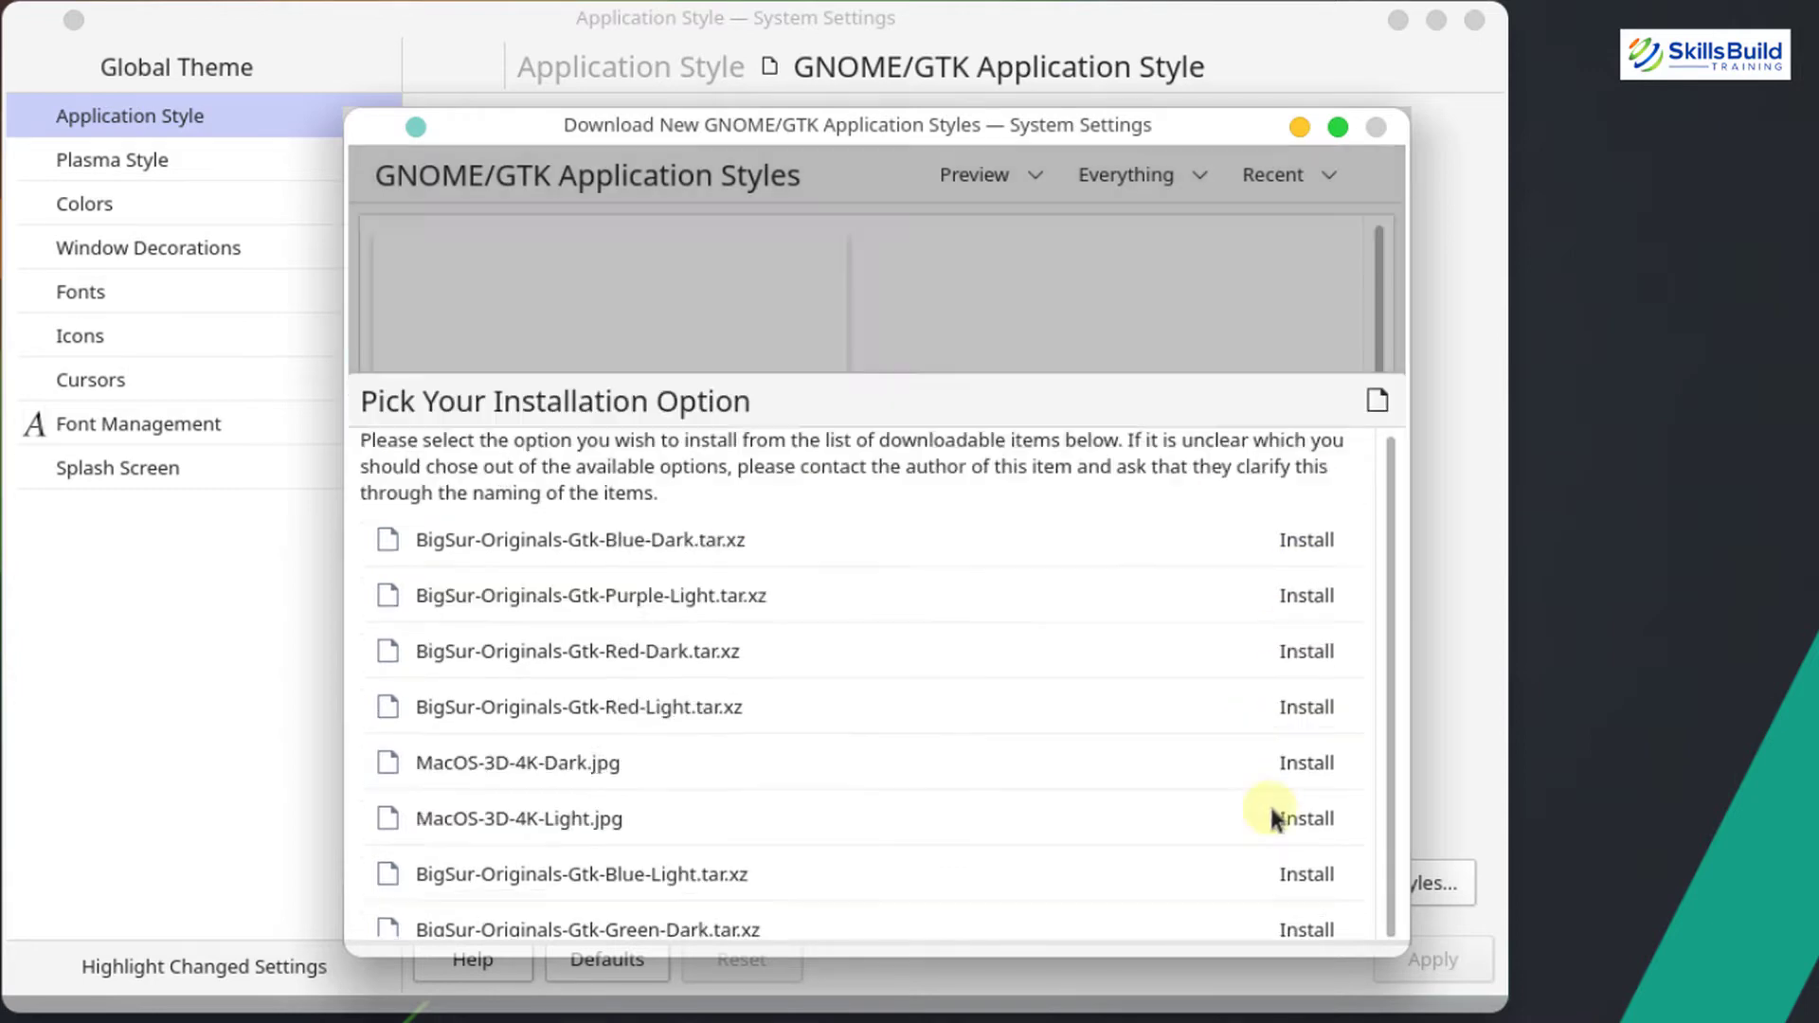
pyautogui.click(1312, 906)
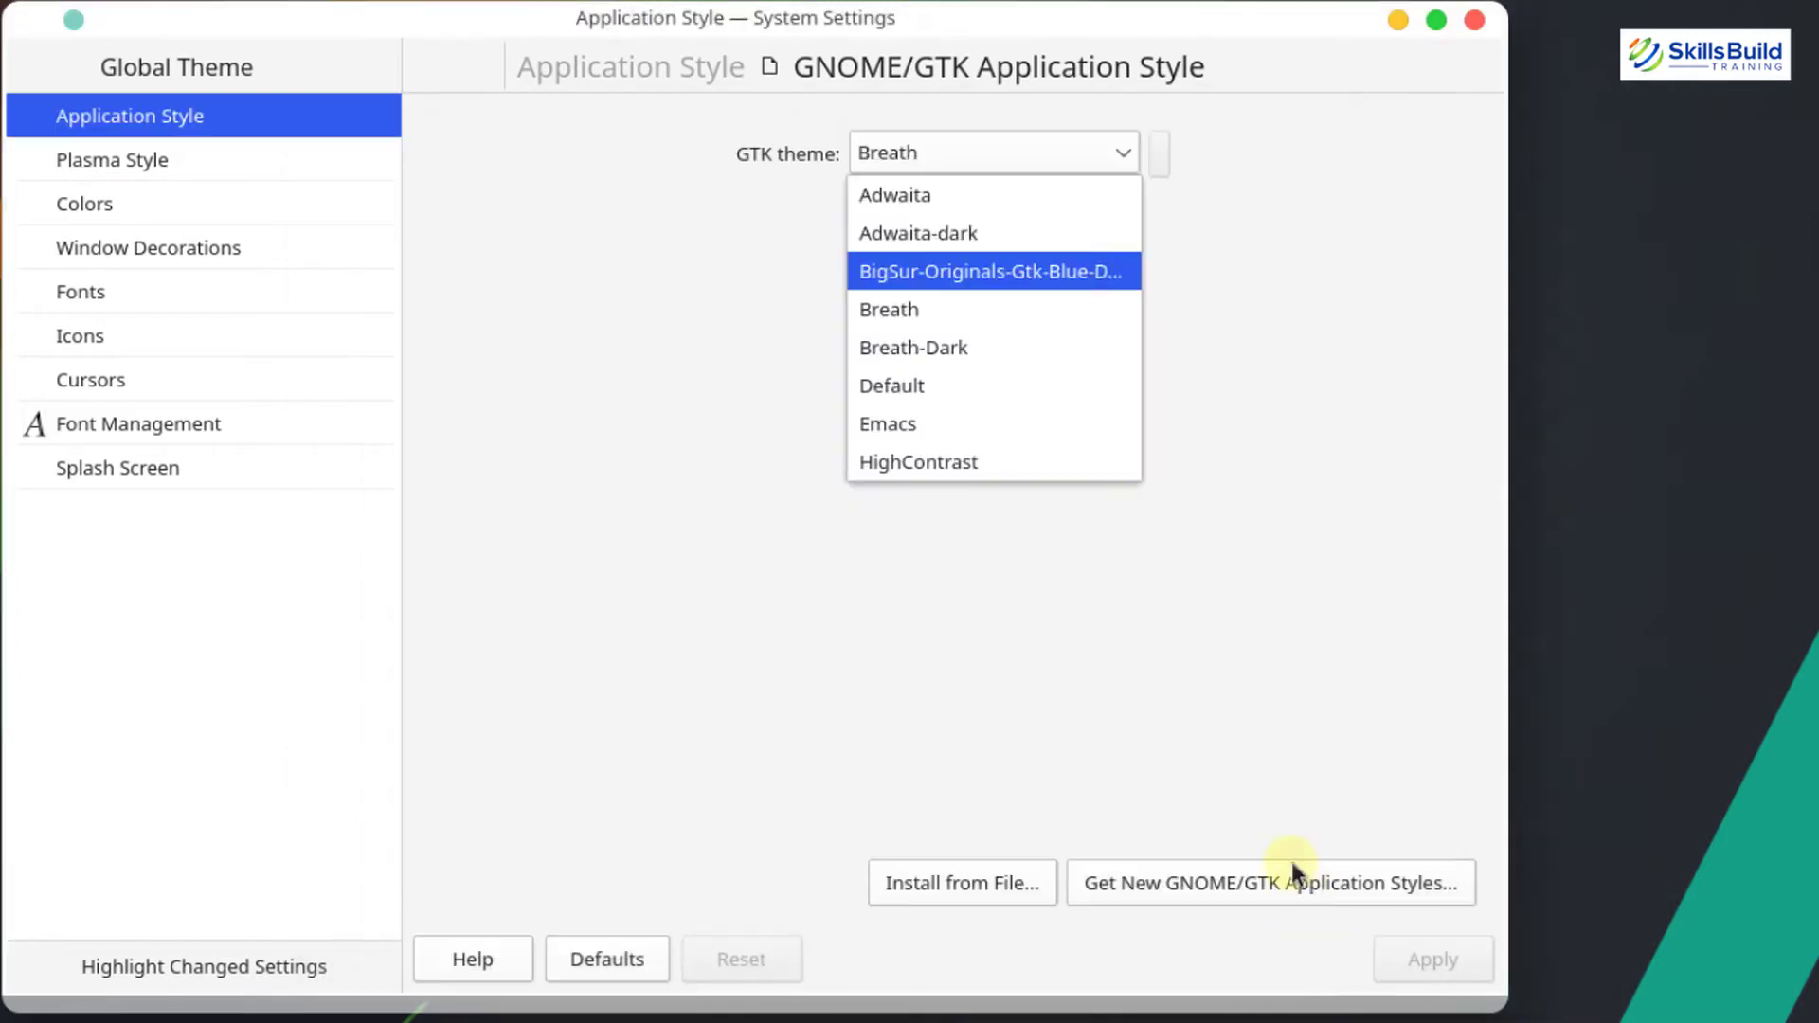
# - Set and apply BigSur-Originals-Gtk-Blue-Dark as the GTK theme, then go to Window Decorations
pyautogui.click(930, 163)
pyautogui.click(930, 169)
pyautogui.click(946, 275)
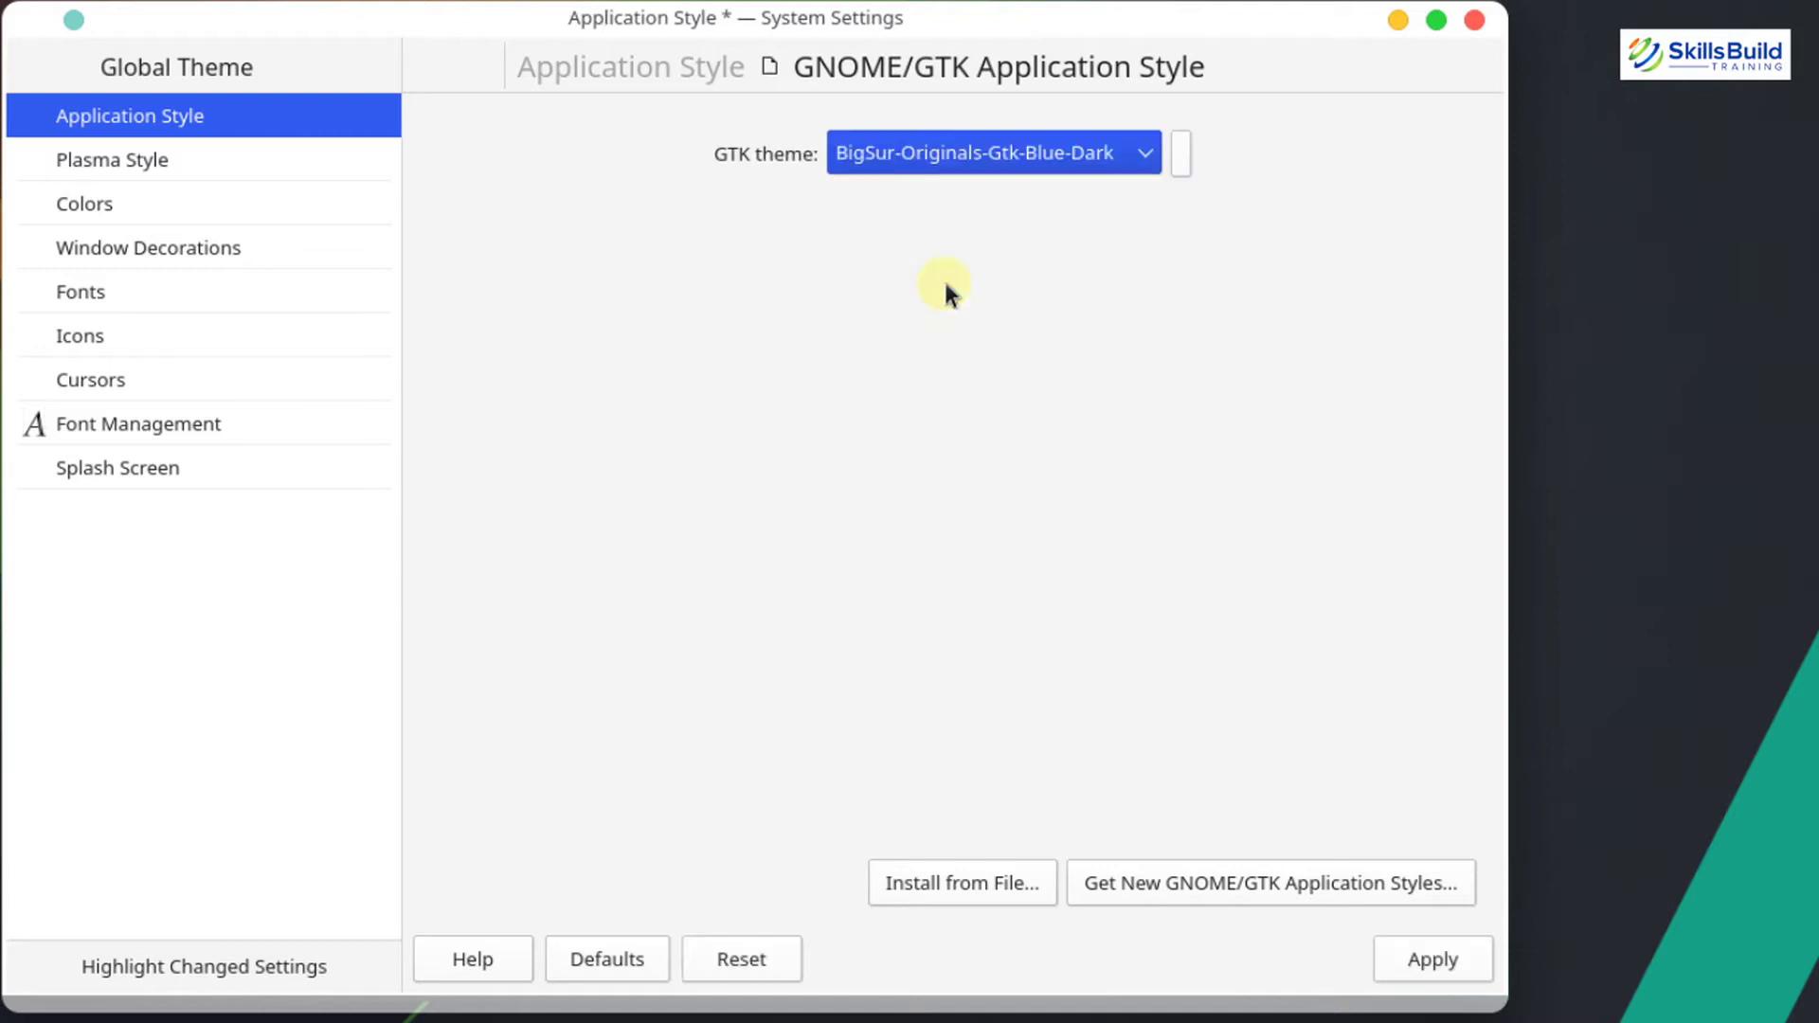
pyautogui.click(1433, 960)
pyautogui.click(148, 248)
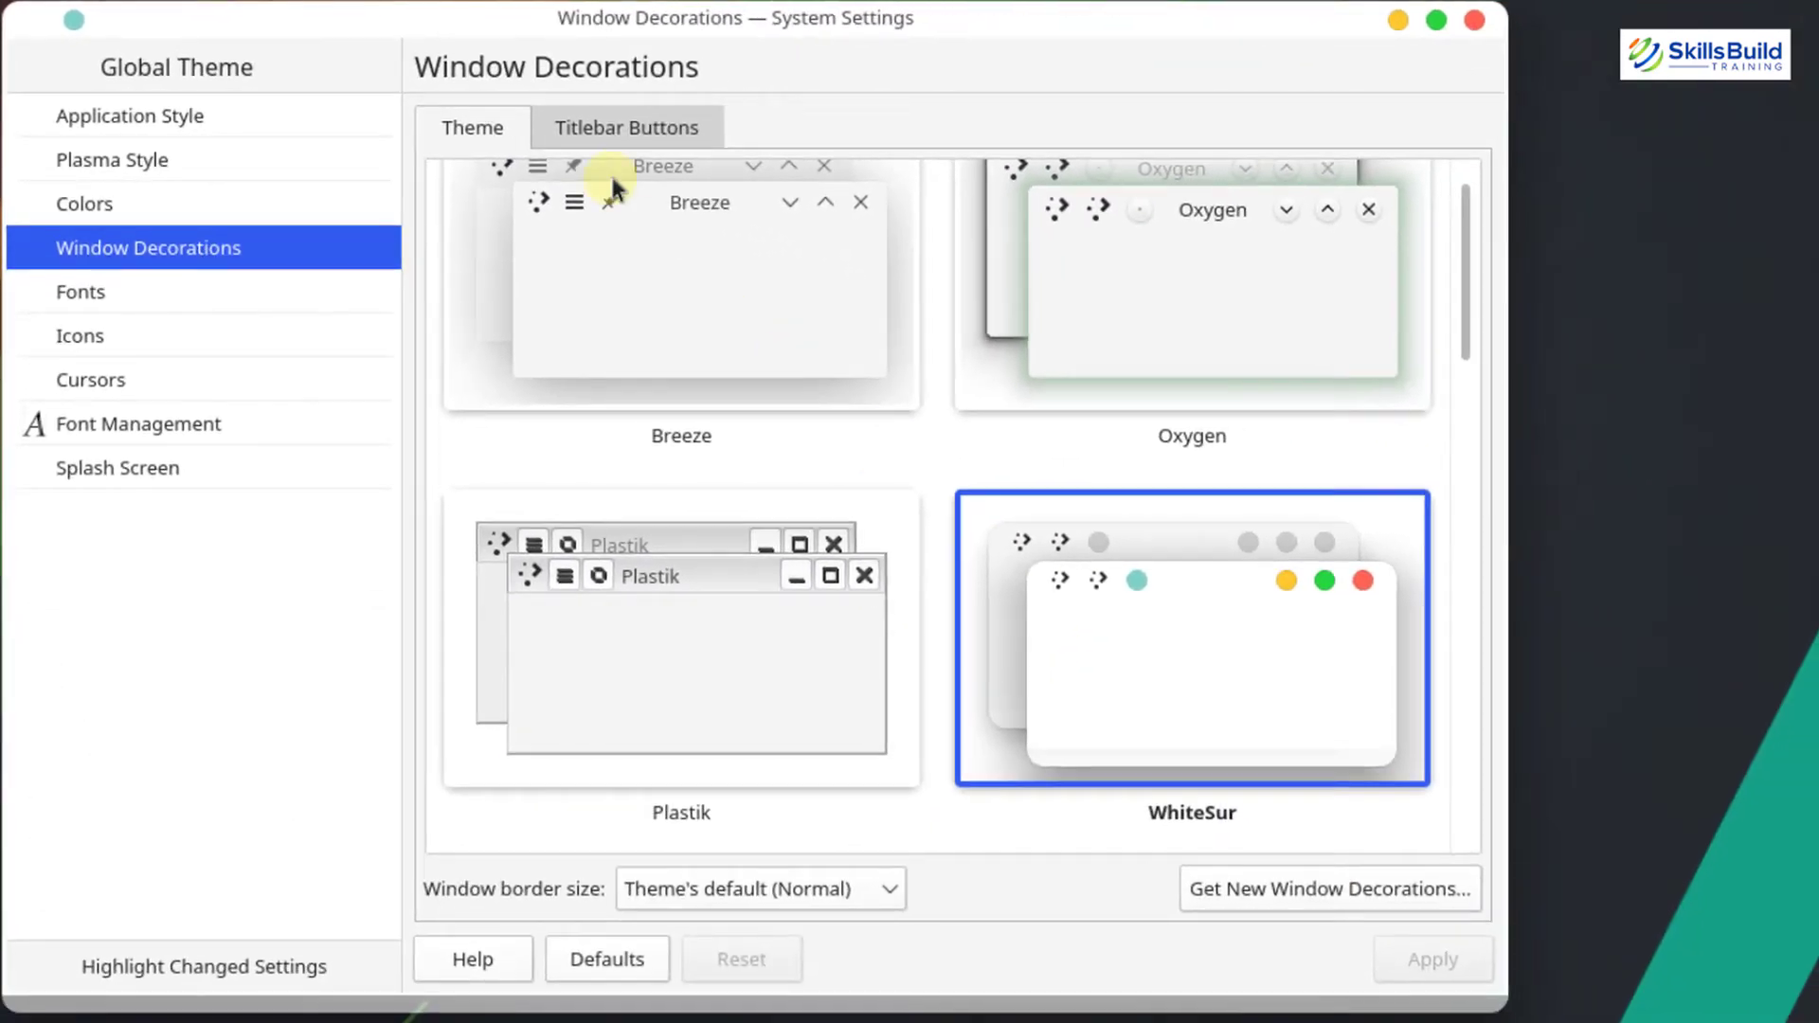
# - Remove help, on-all-desktops and menu buttons; put Minimize, Maximize, Close at titlebar left; apply
pyautogui.click(564, 129)
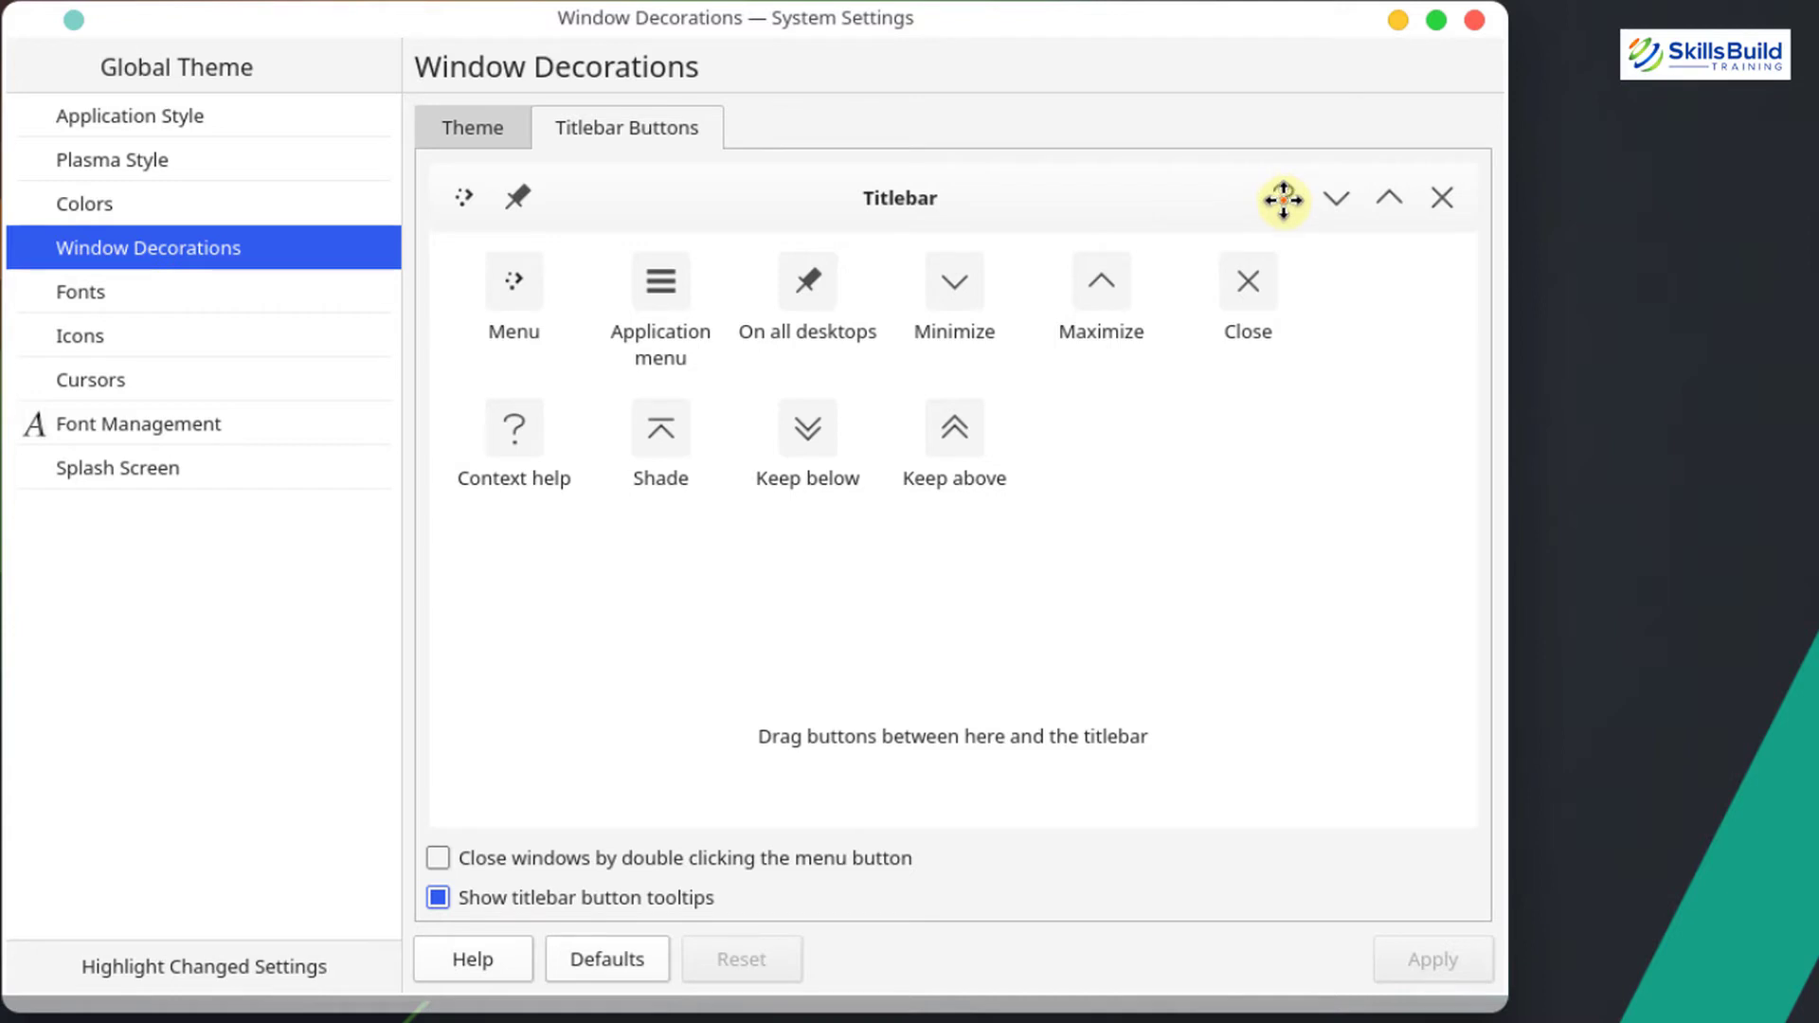
pyautogui.moveTo(1284, 196); pyautogui.dragTo(1200, 456)
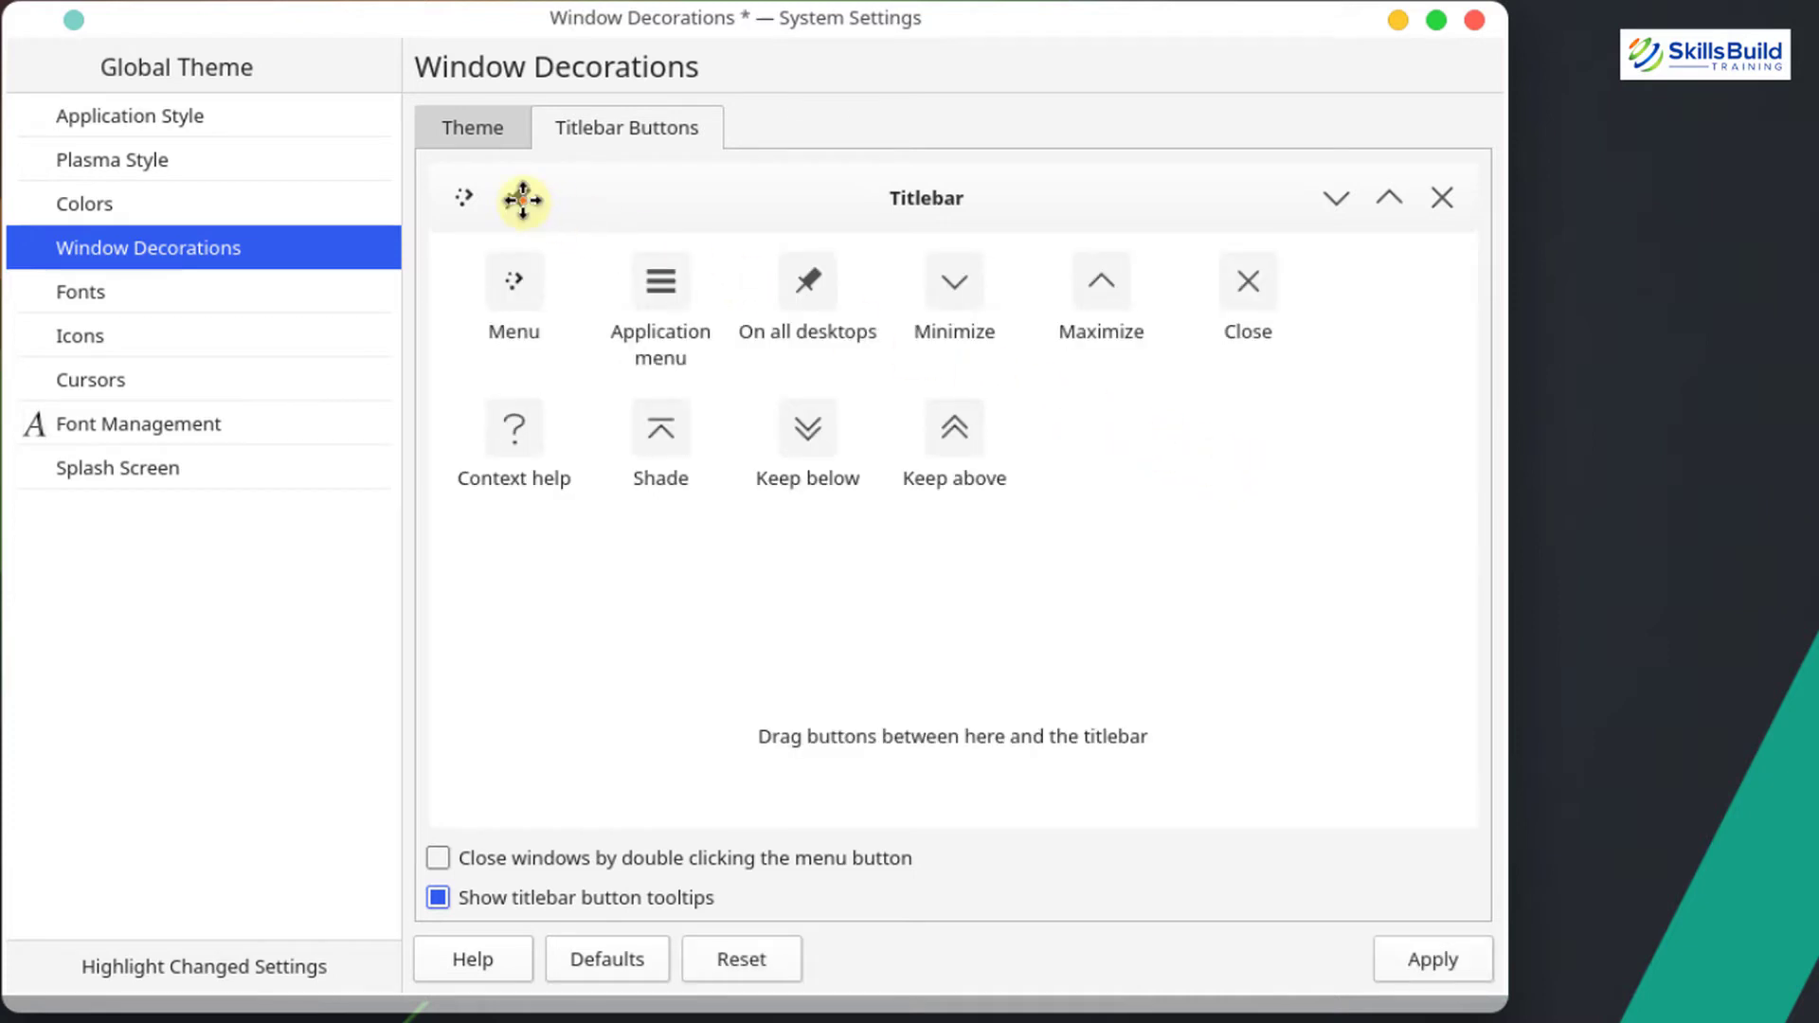
pyautogui.moveTo(522, 200); pyautogui.dragTo(635, 479)
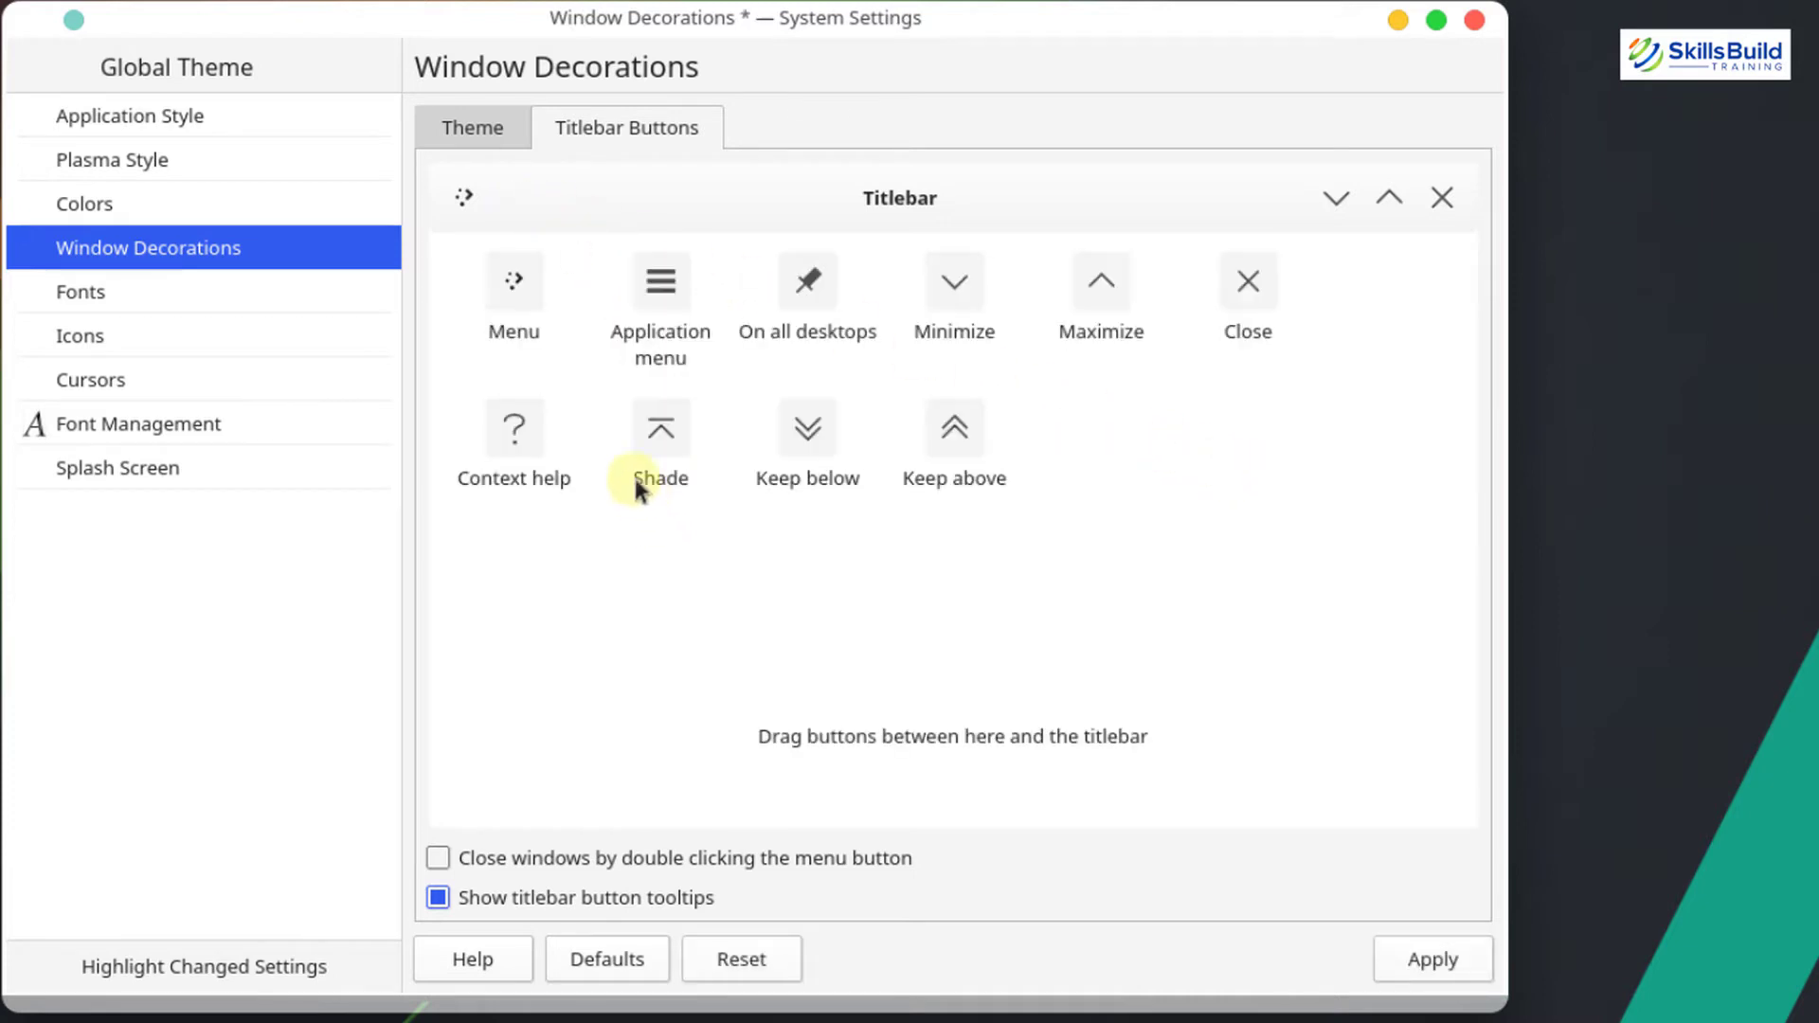
pyautogui.moveTo(464, 196); pyautogui.dragTo(764, 511)
pyautogui.moveTo(1344, 195); pyautogui.dragTo(463, 199)
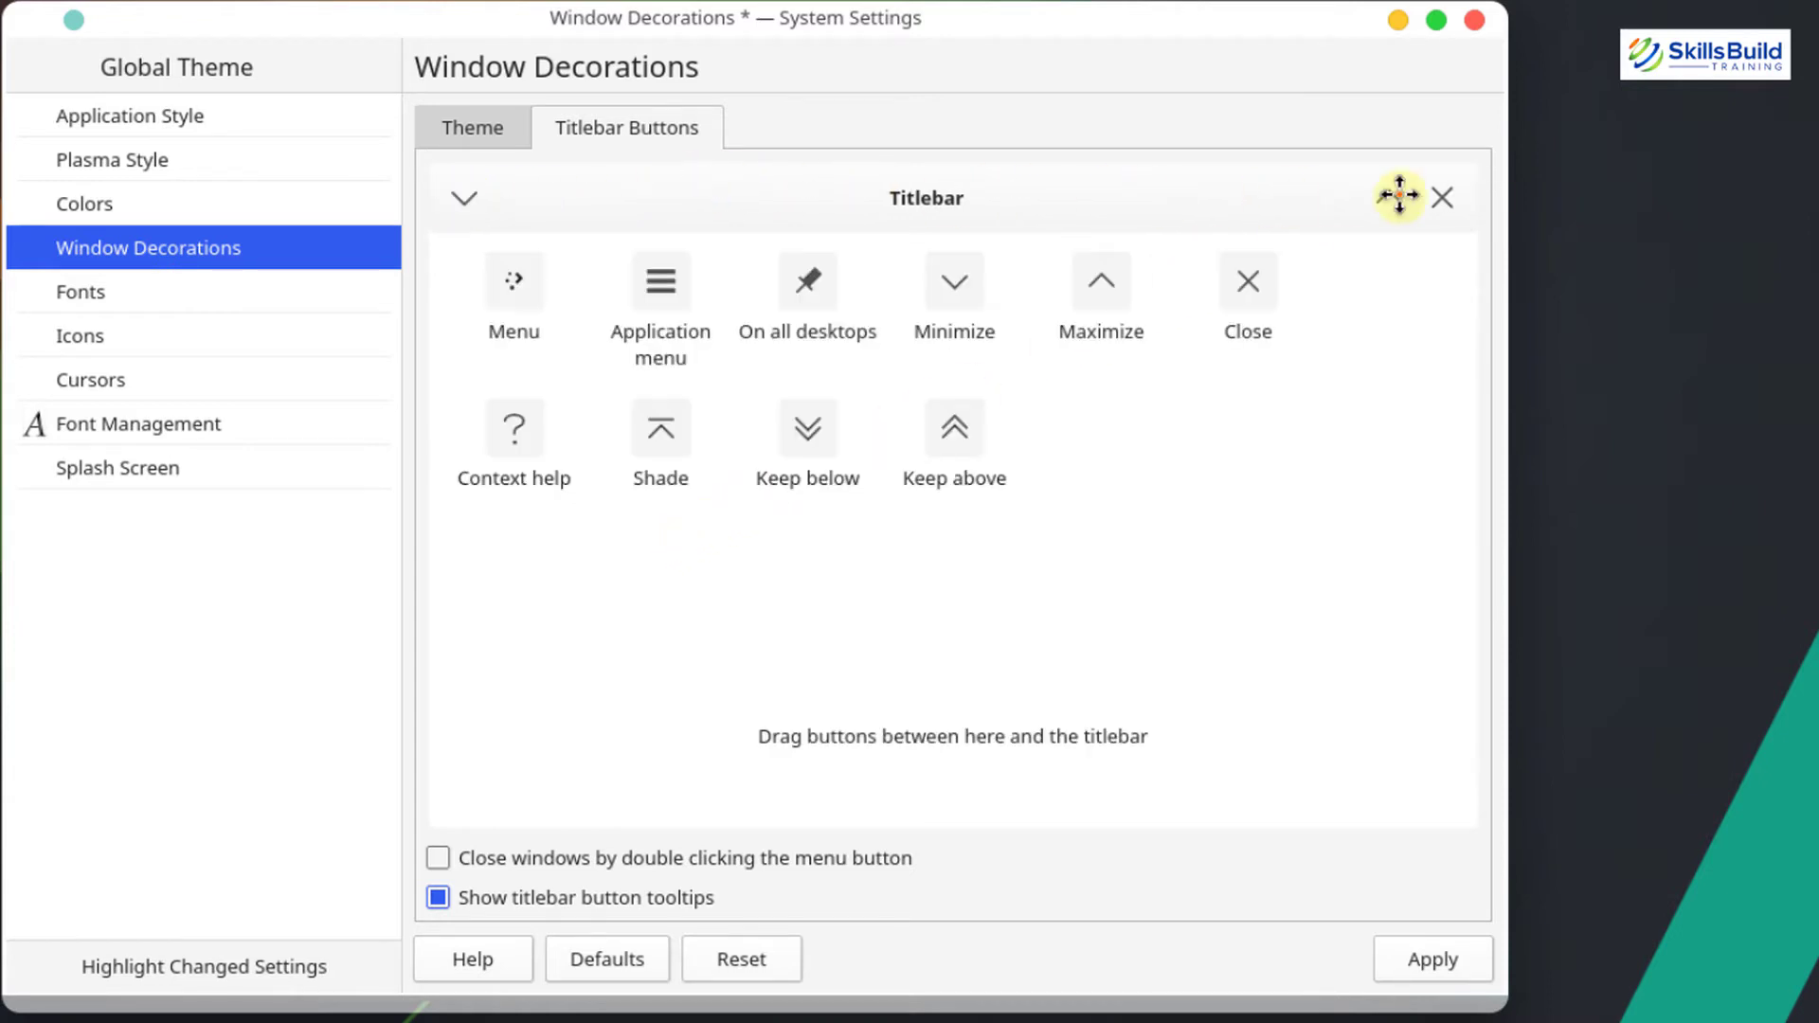
pyautogui.moveTo(1399, 195); pyautogui.dragTo(566, 212)
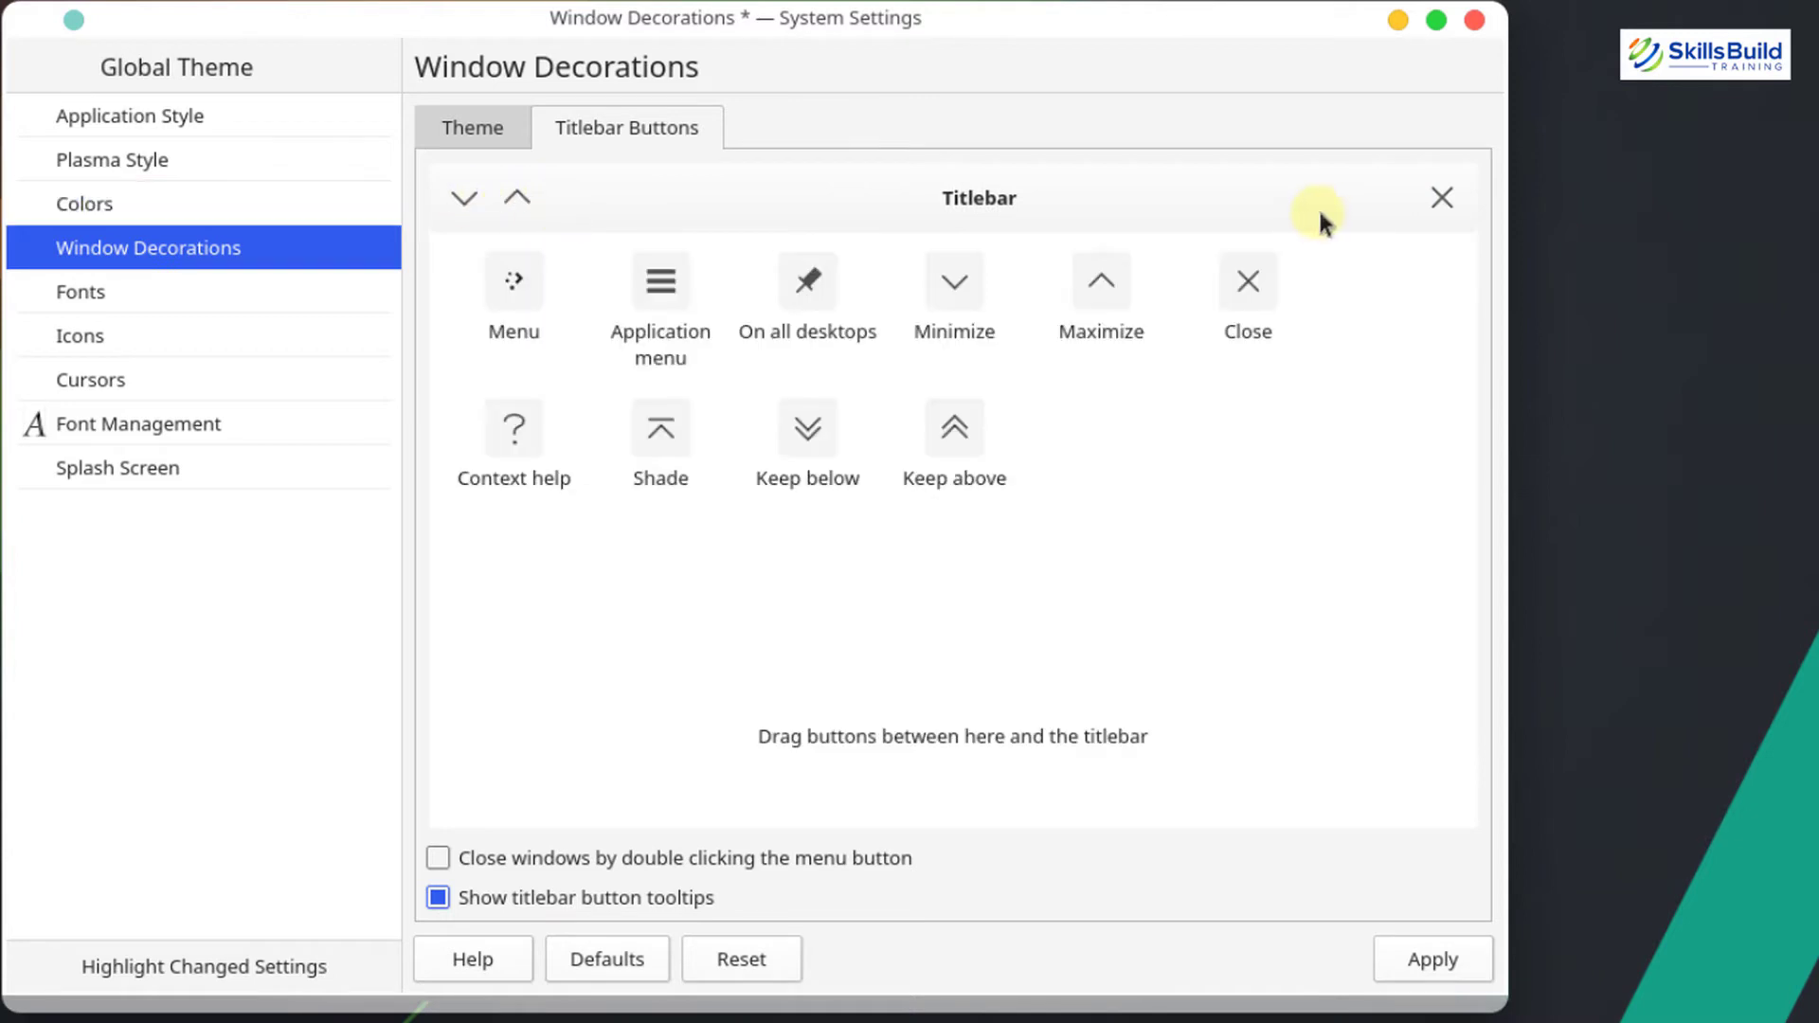
pyautogui.moveTo(1437, 195); pyautogui.dragTo(565, 201)
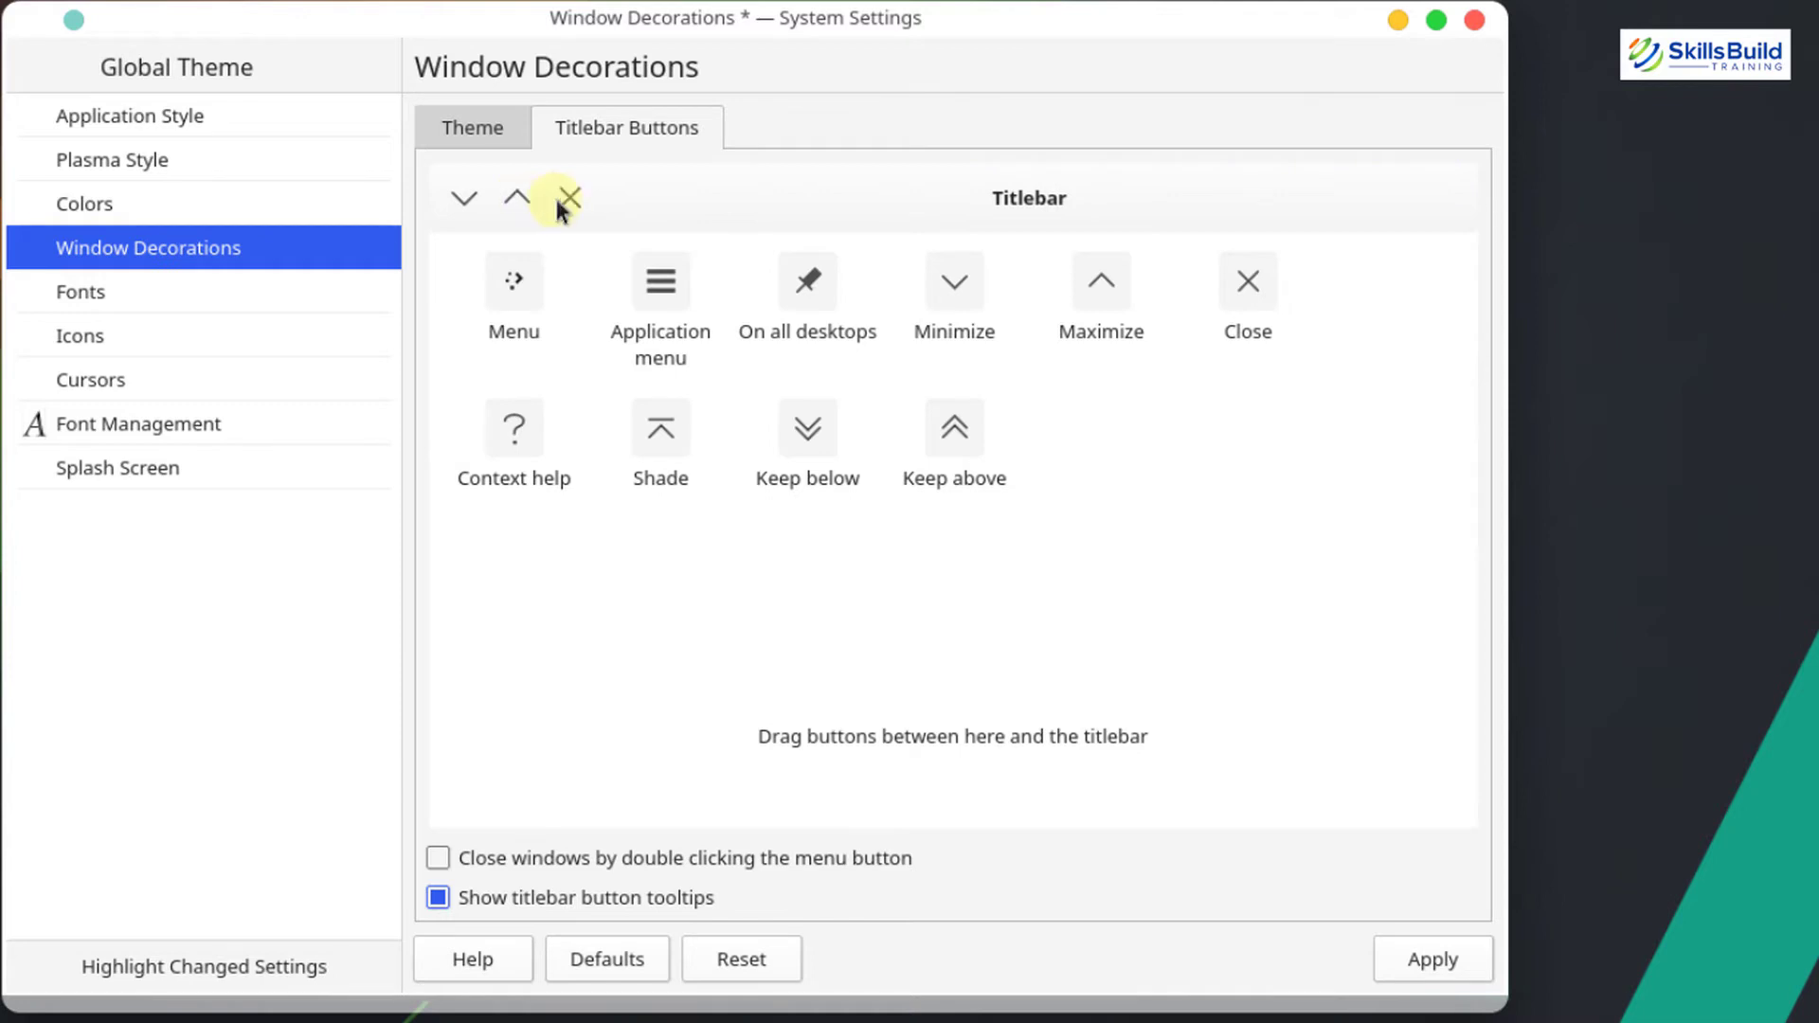
pyautogui.click(1457, 947)
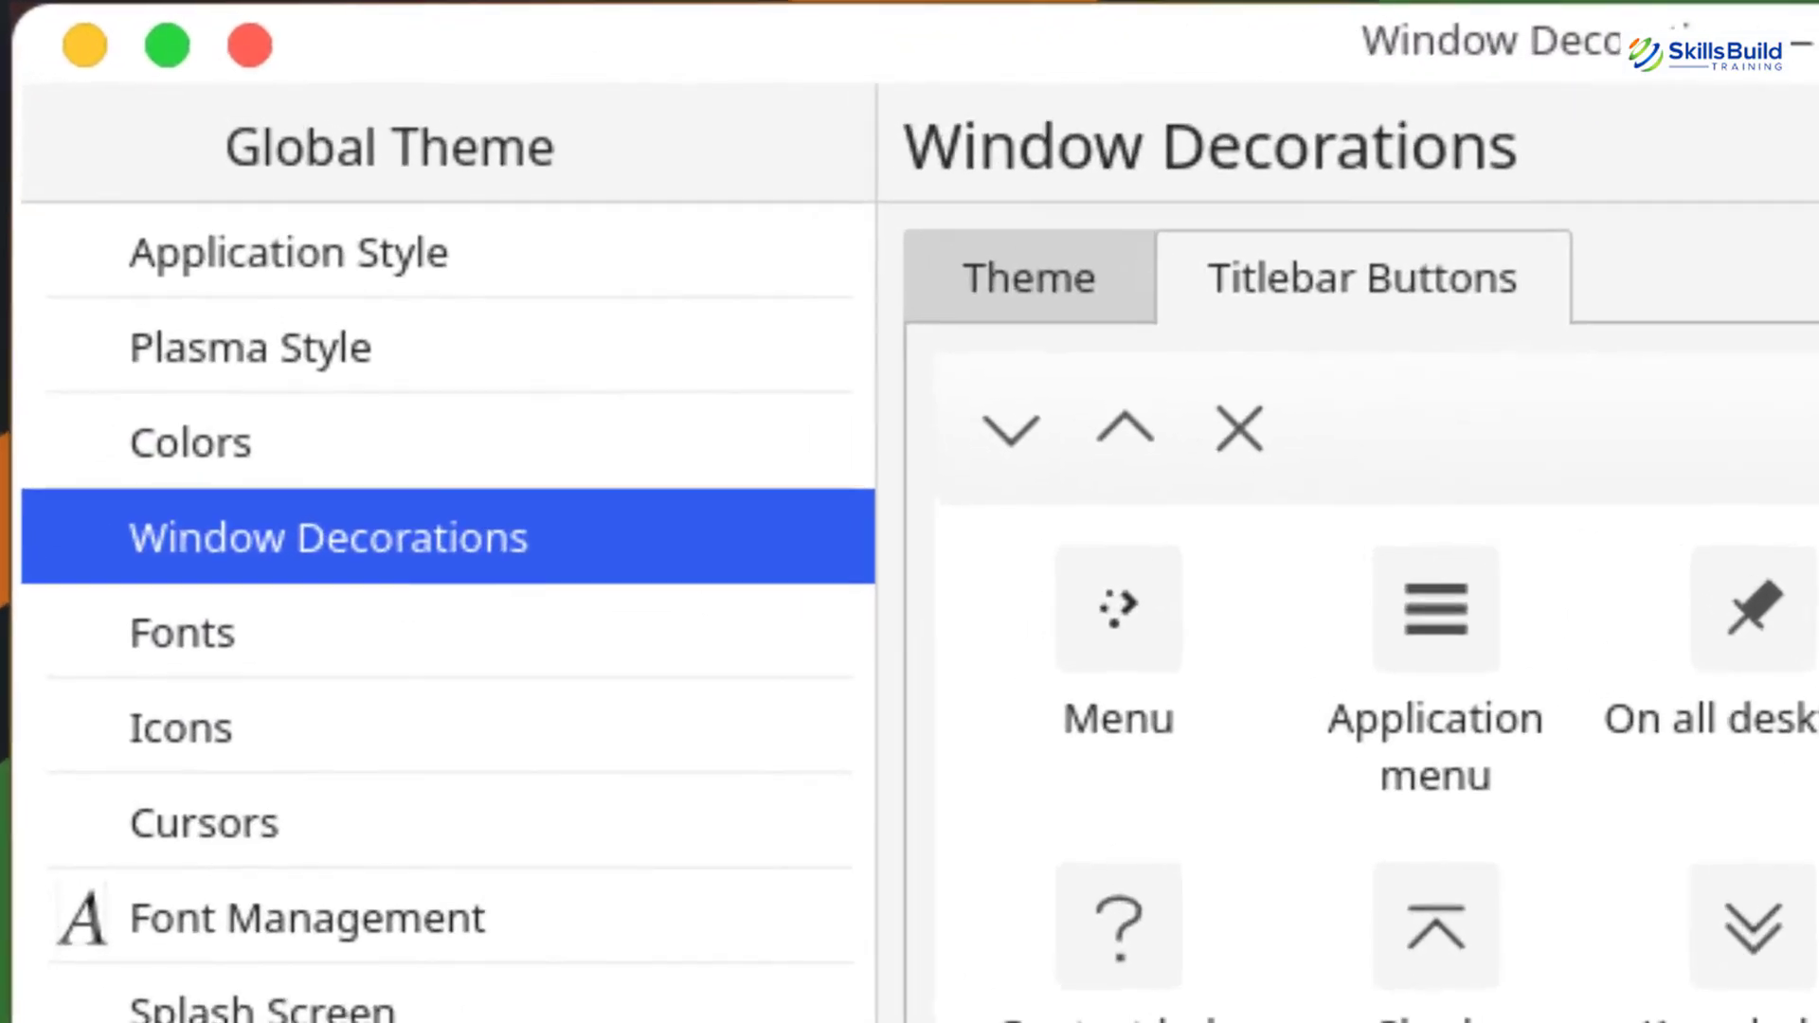
# - Download the Mkos-Big-Sur icon set and apply it as the icon theme
pyautogui.click(163, 744)
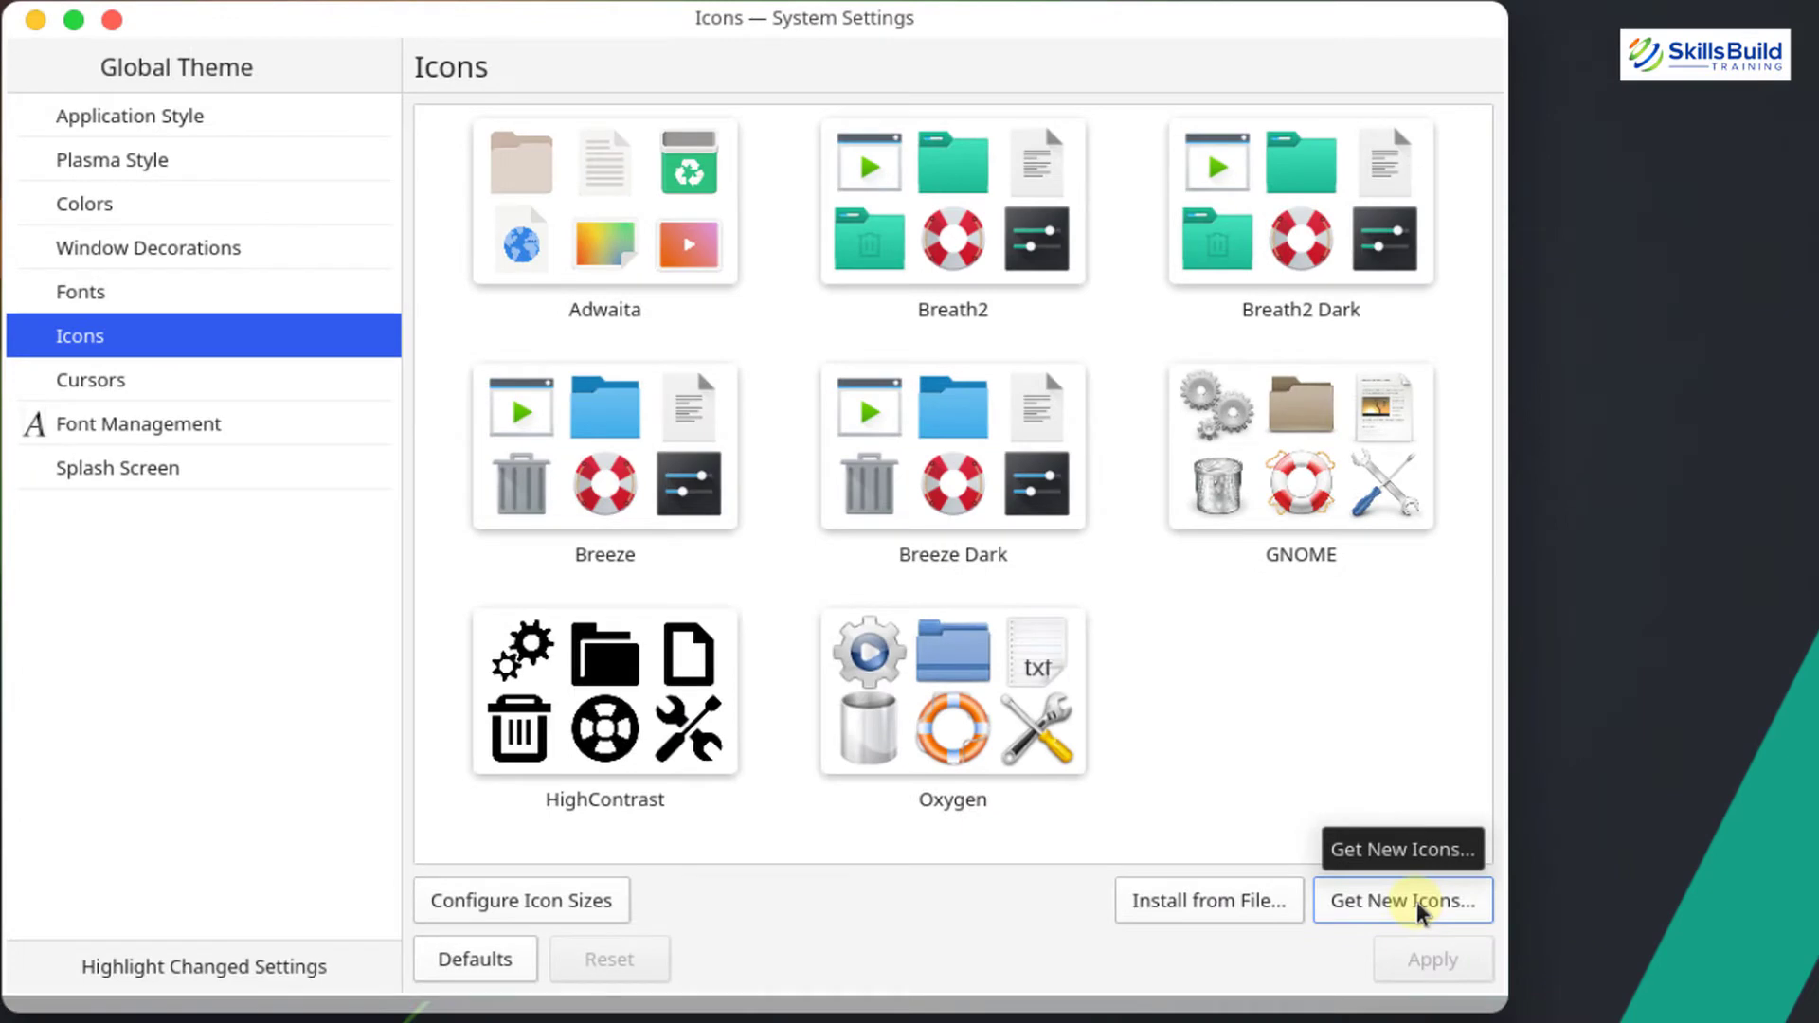
pyautogui.click(1402, 900)
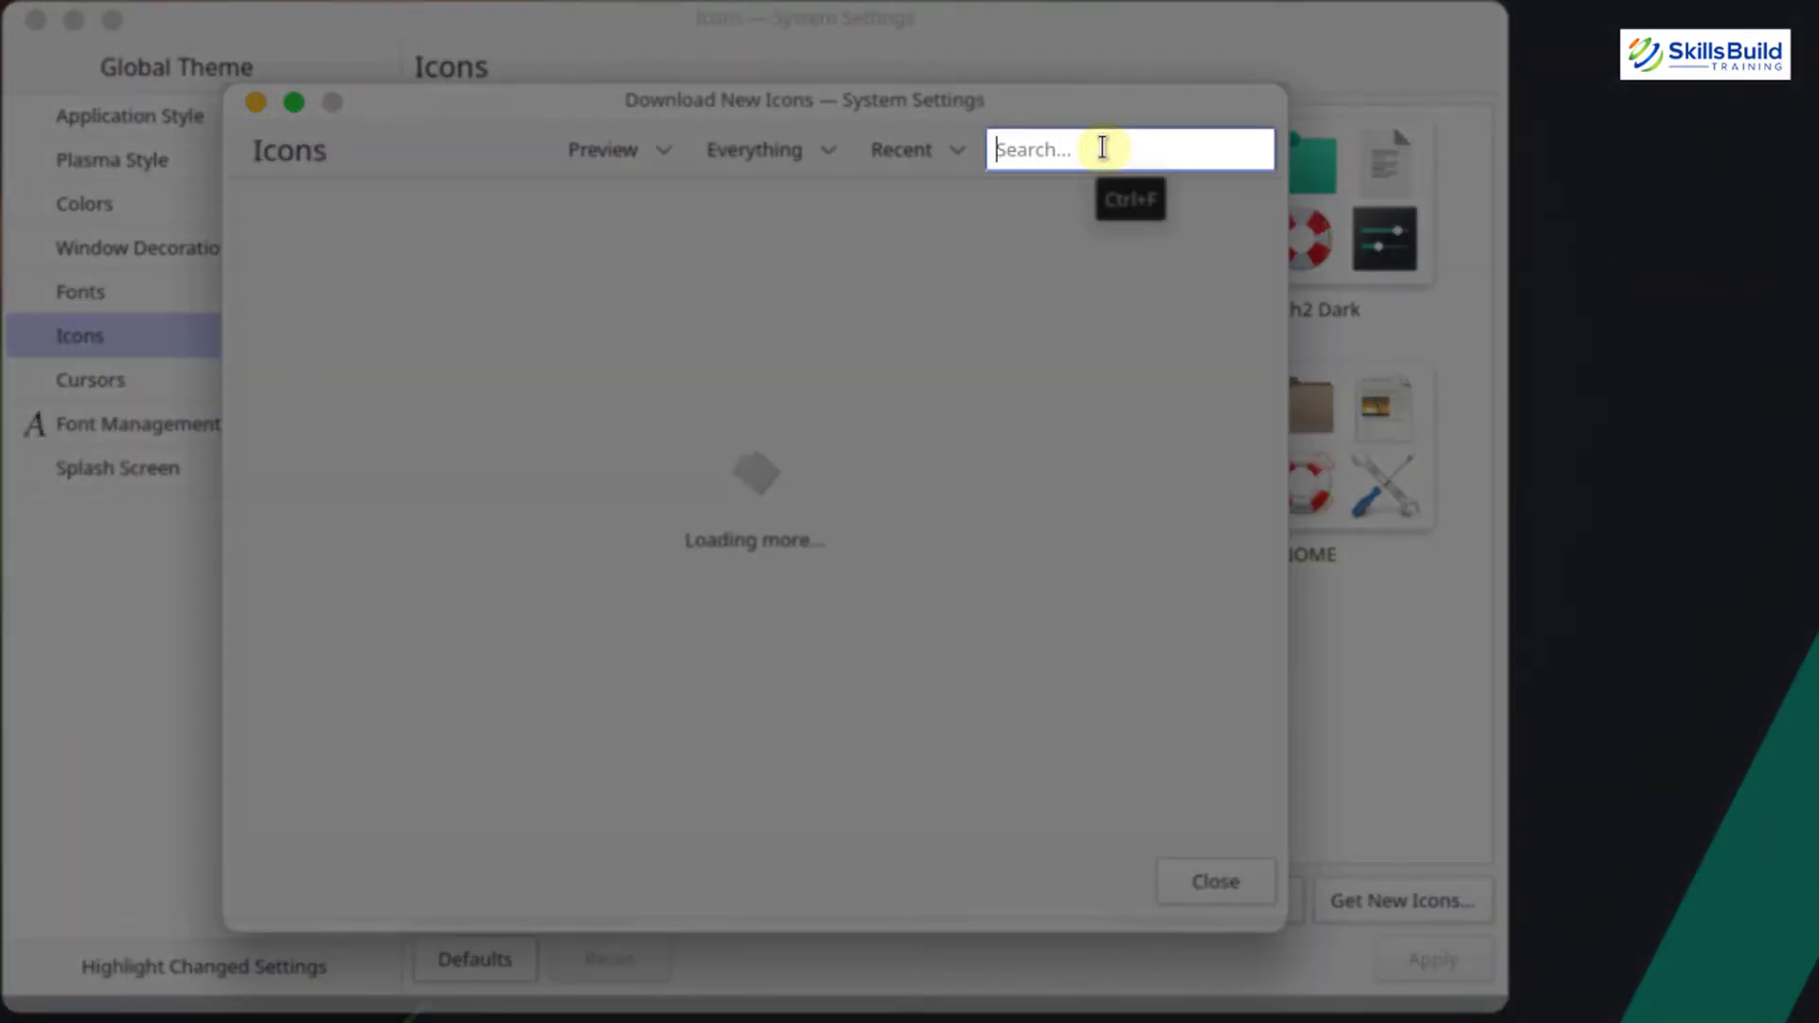
pyautogui.write('Mko')
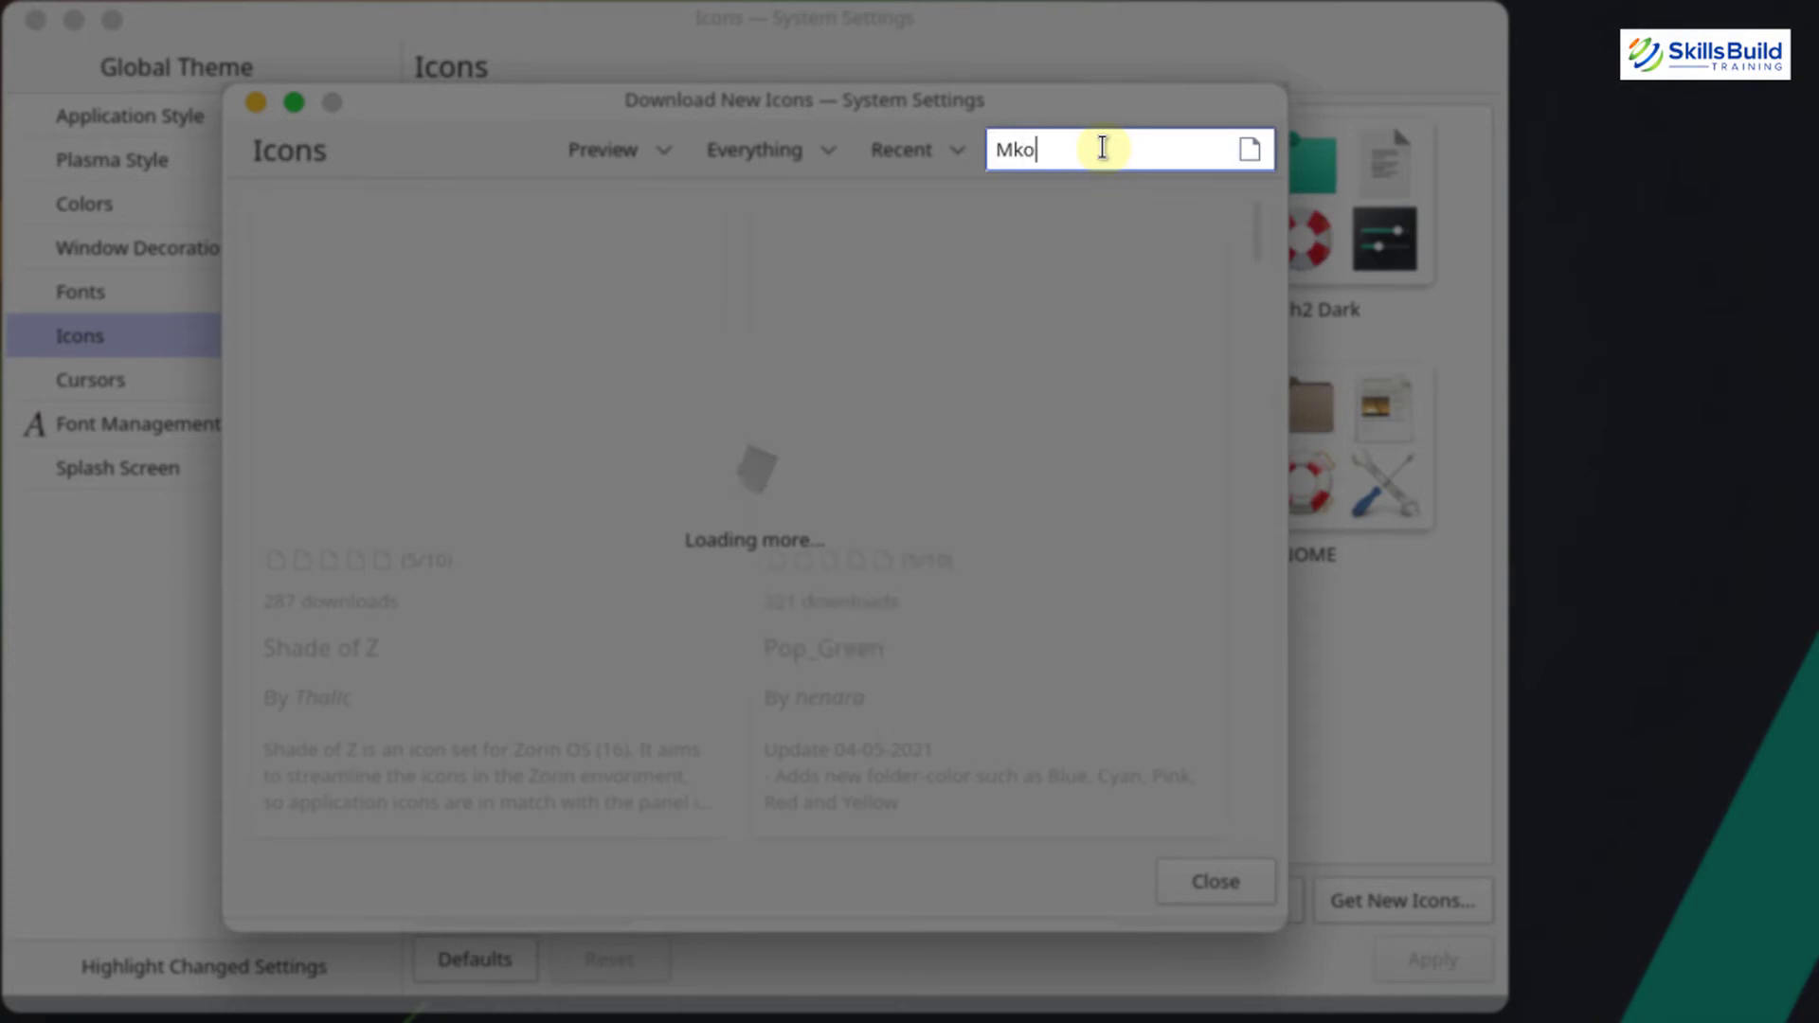
pyautogui.write('s Big Sur')
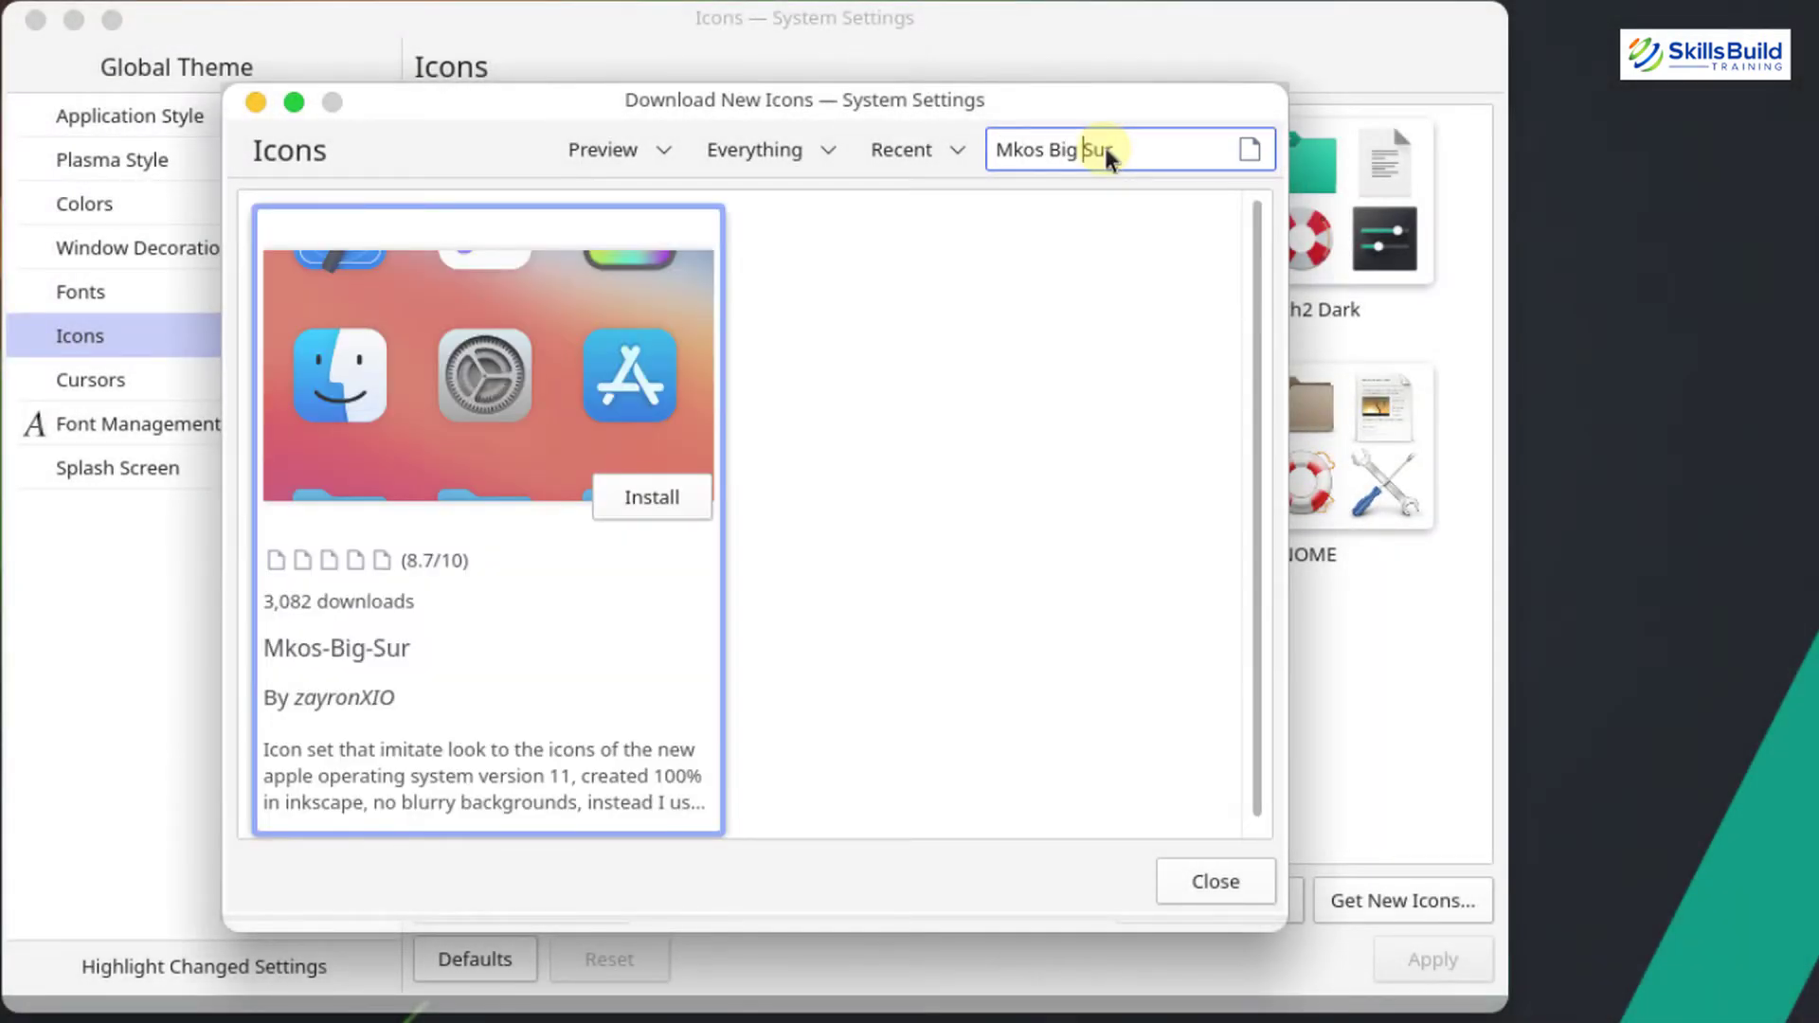
pyautogui.click(651, 502)
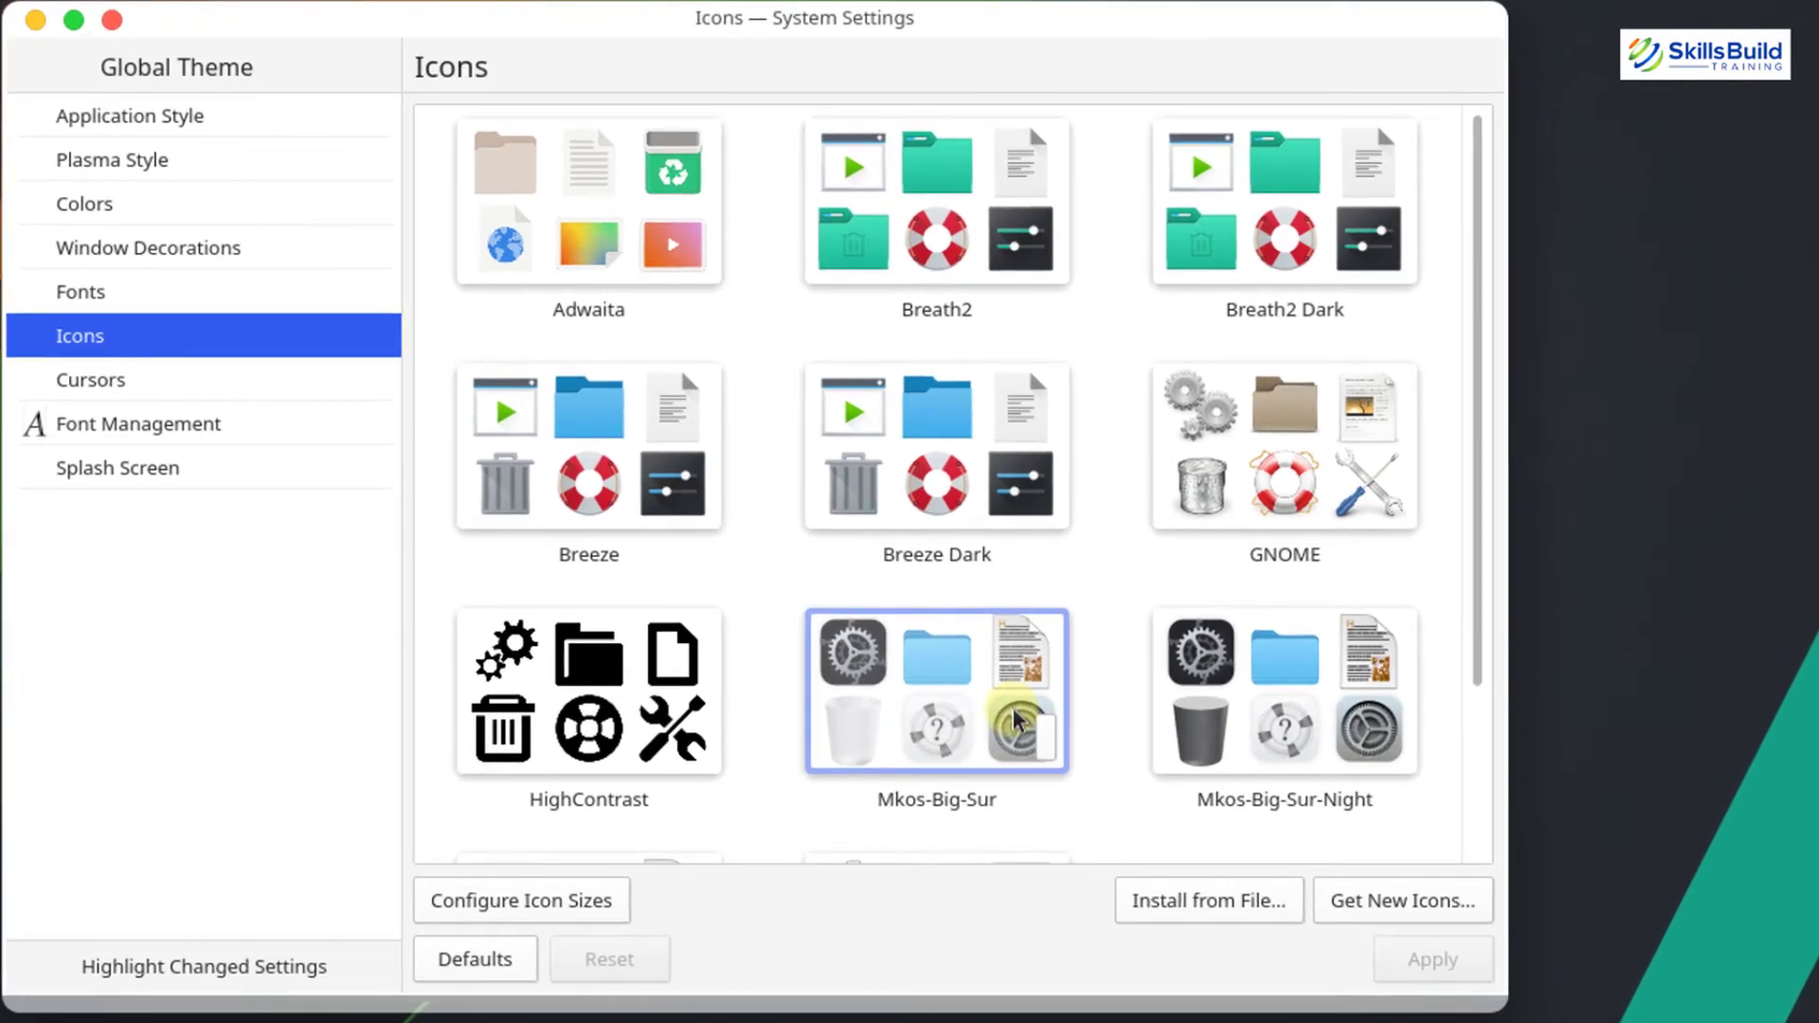
pyautogui.click(933, 730)
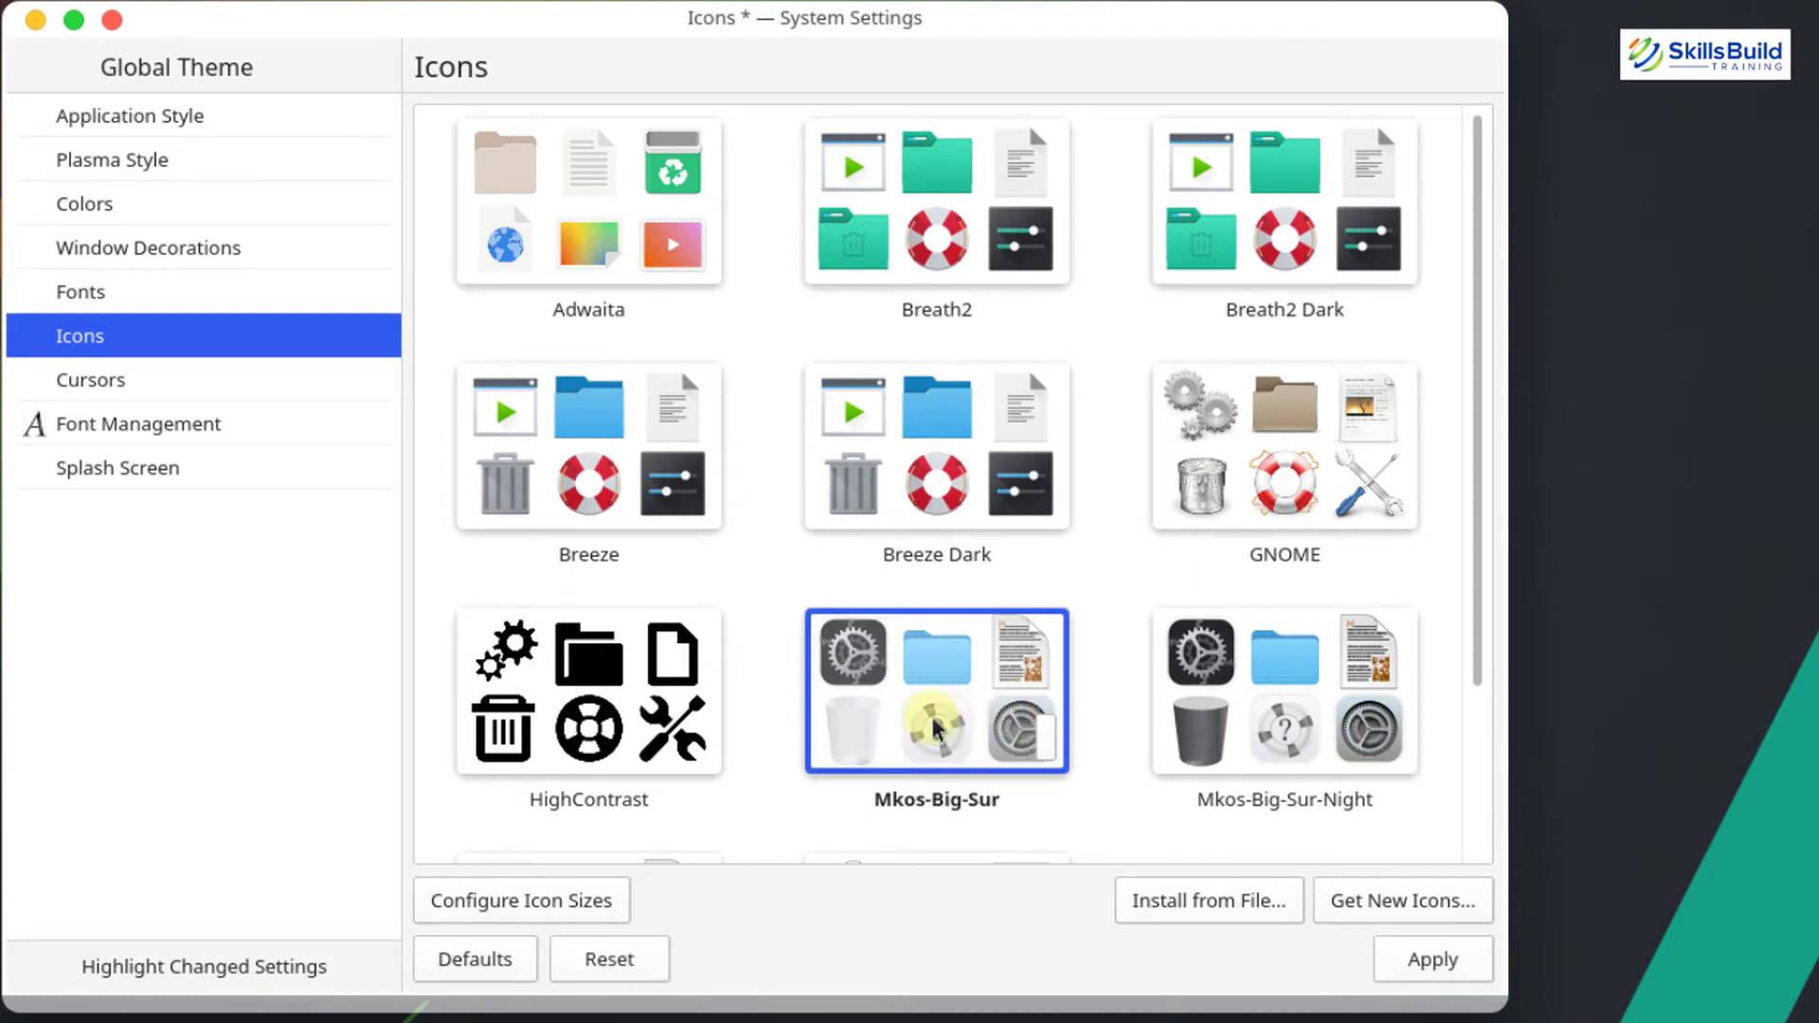
pyautogui.click(1392, 936)
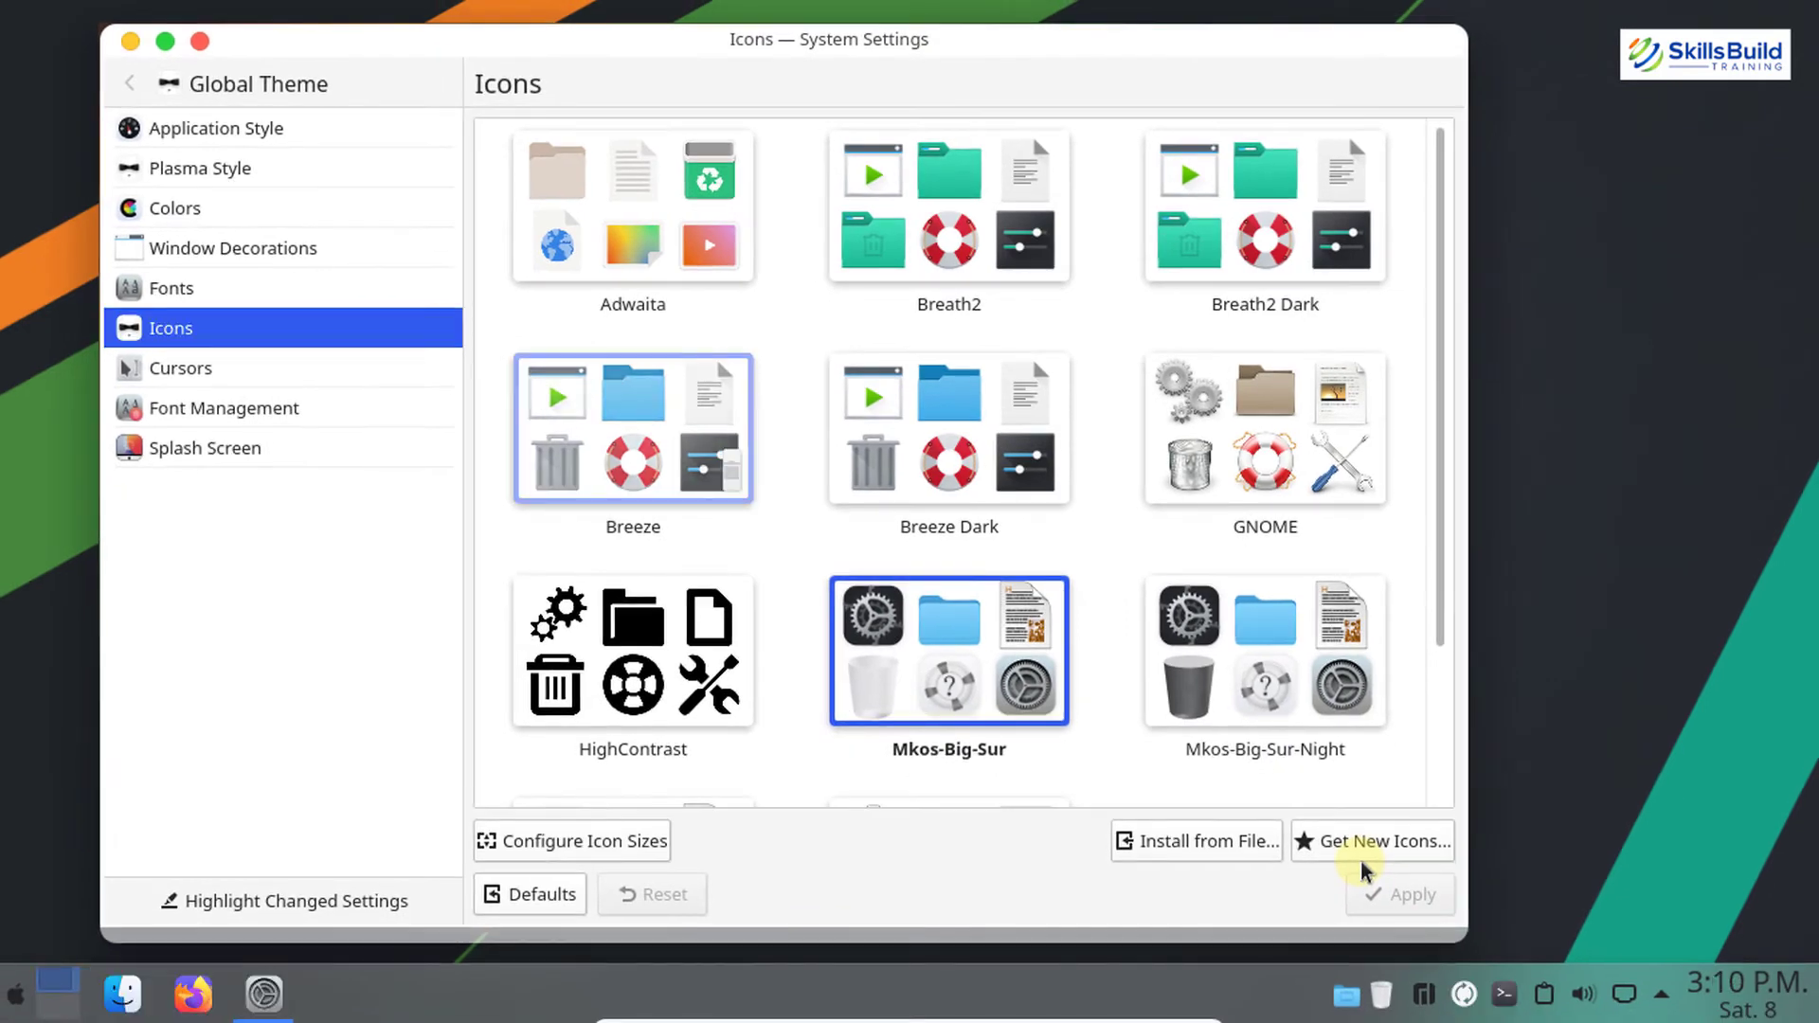
pyautogui.press('Down')
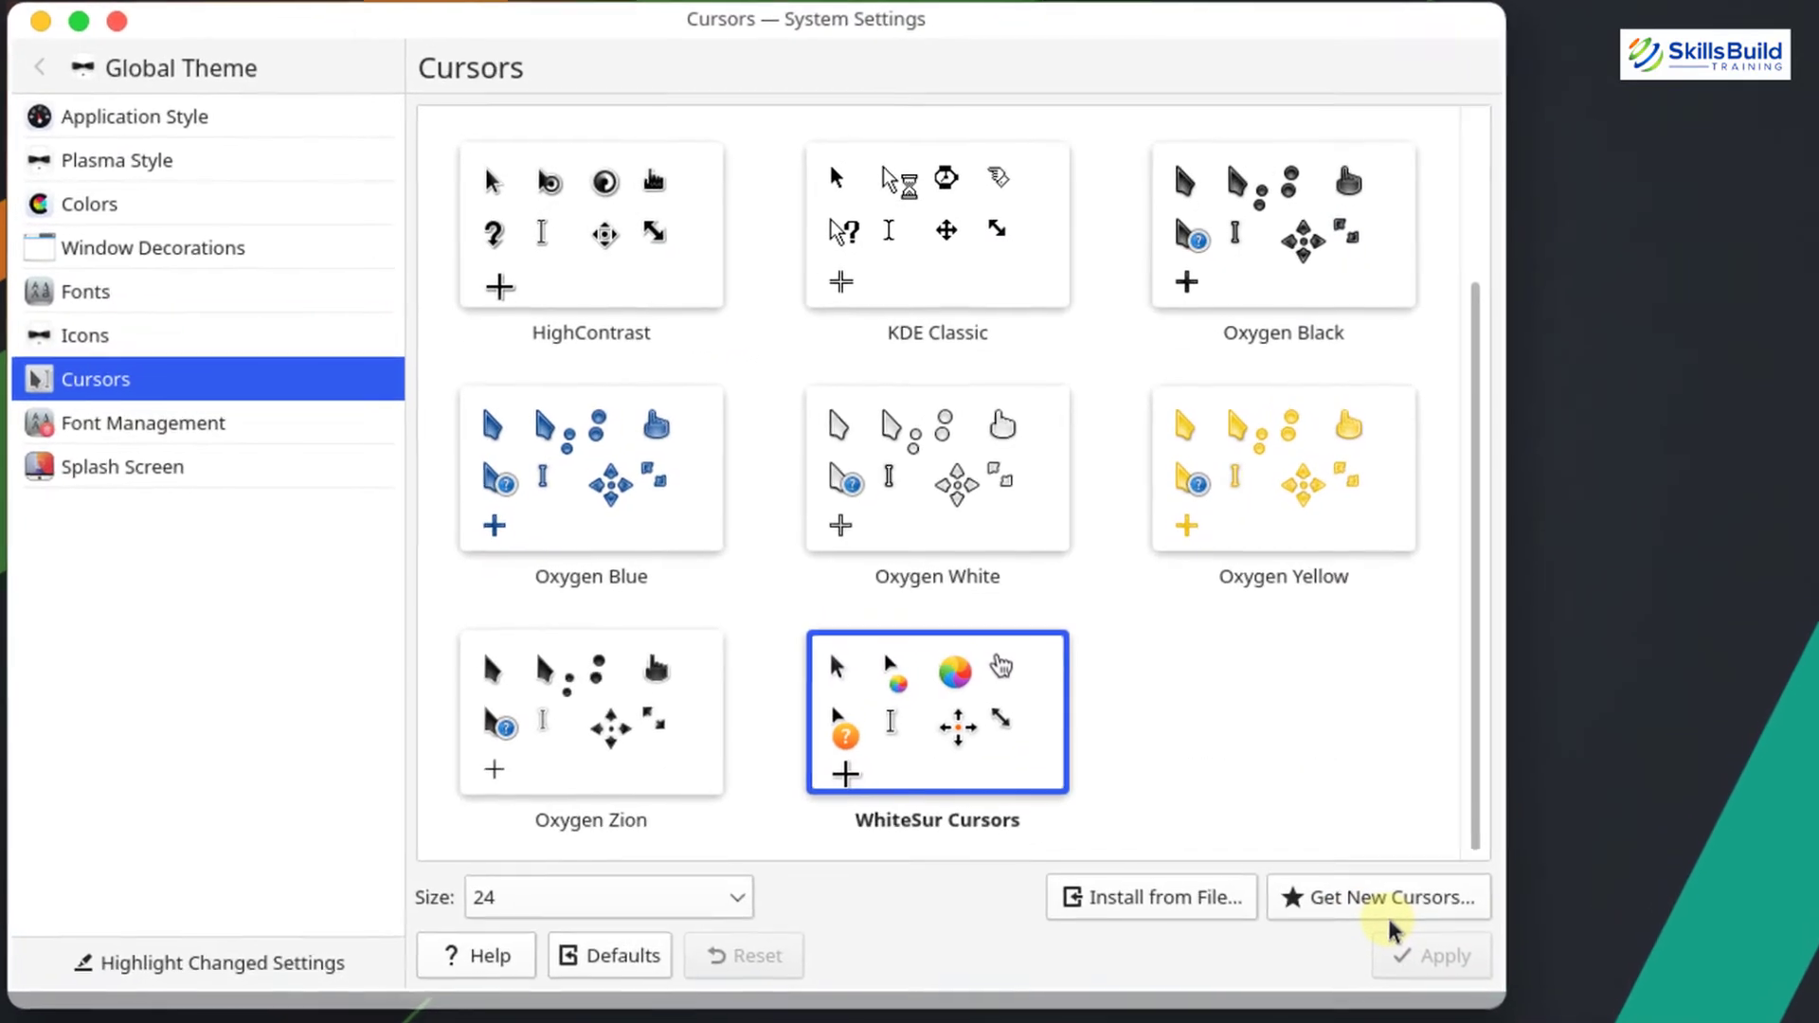
# - Download McMojave Cursors, apply it as the cursor theme, and return to the main categories
pyautogui.click(1324, 904)
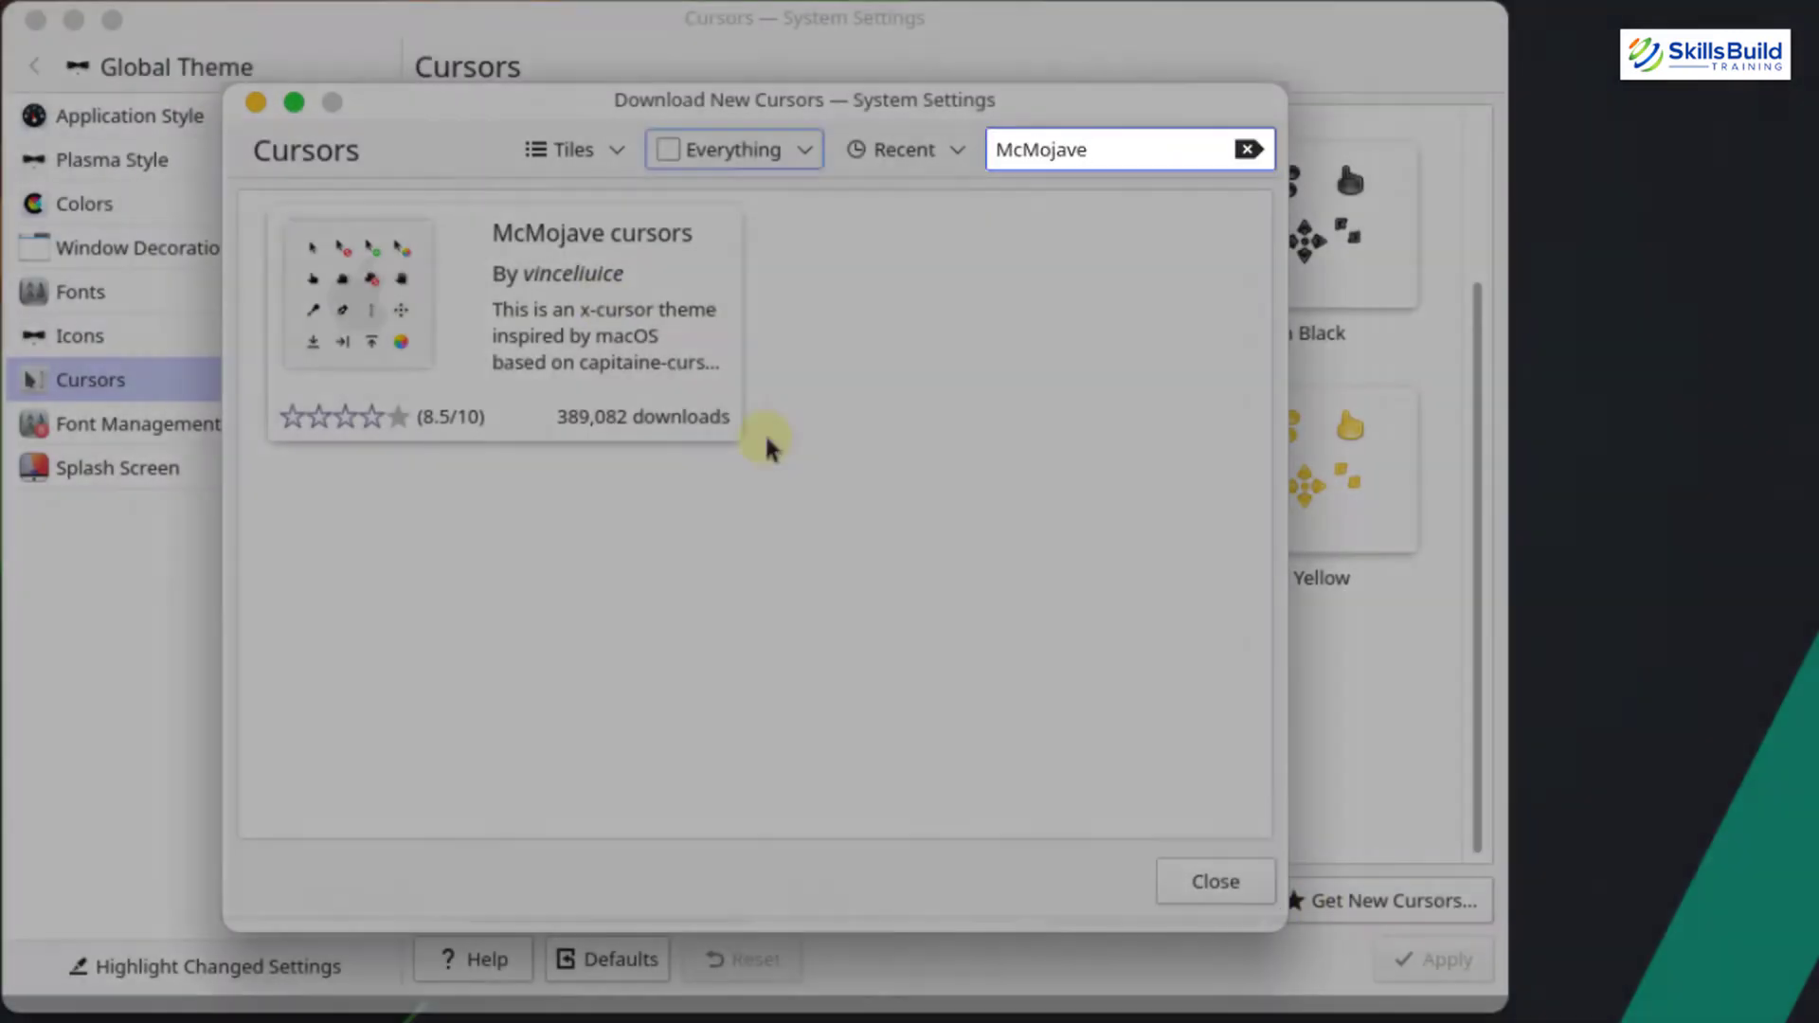
pyautogui.moveTo(557, 276)
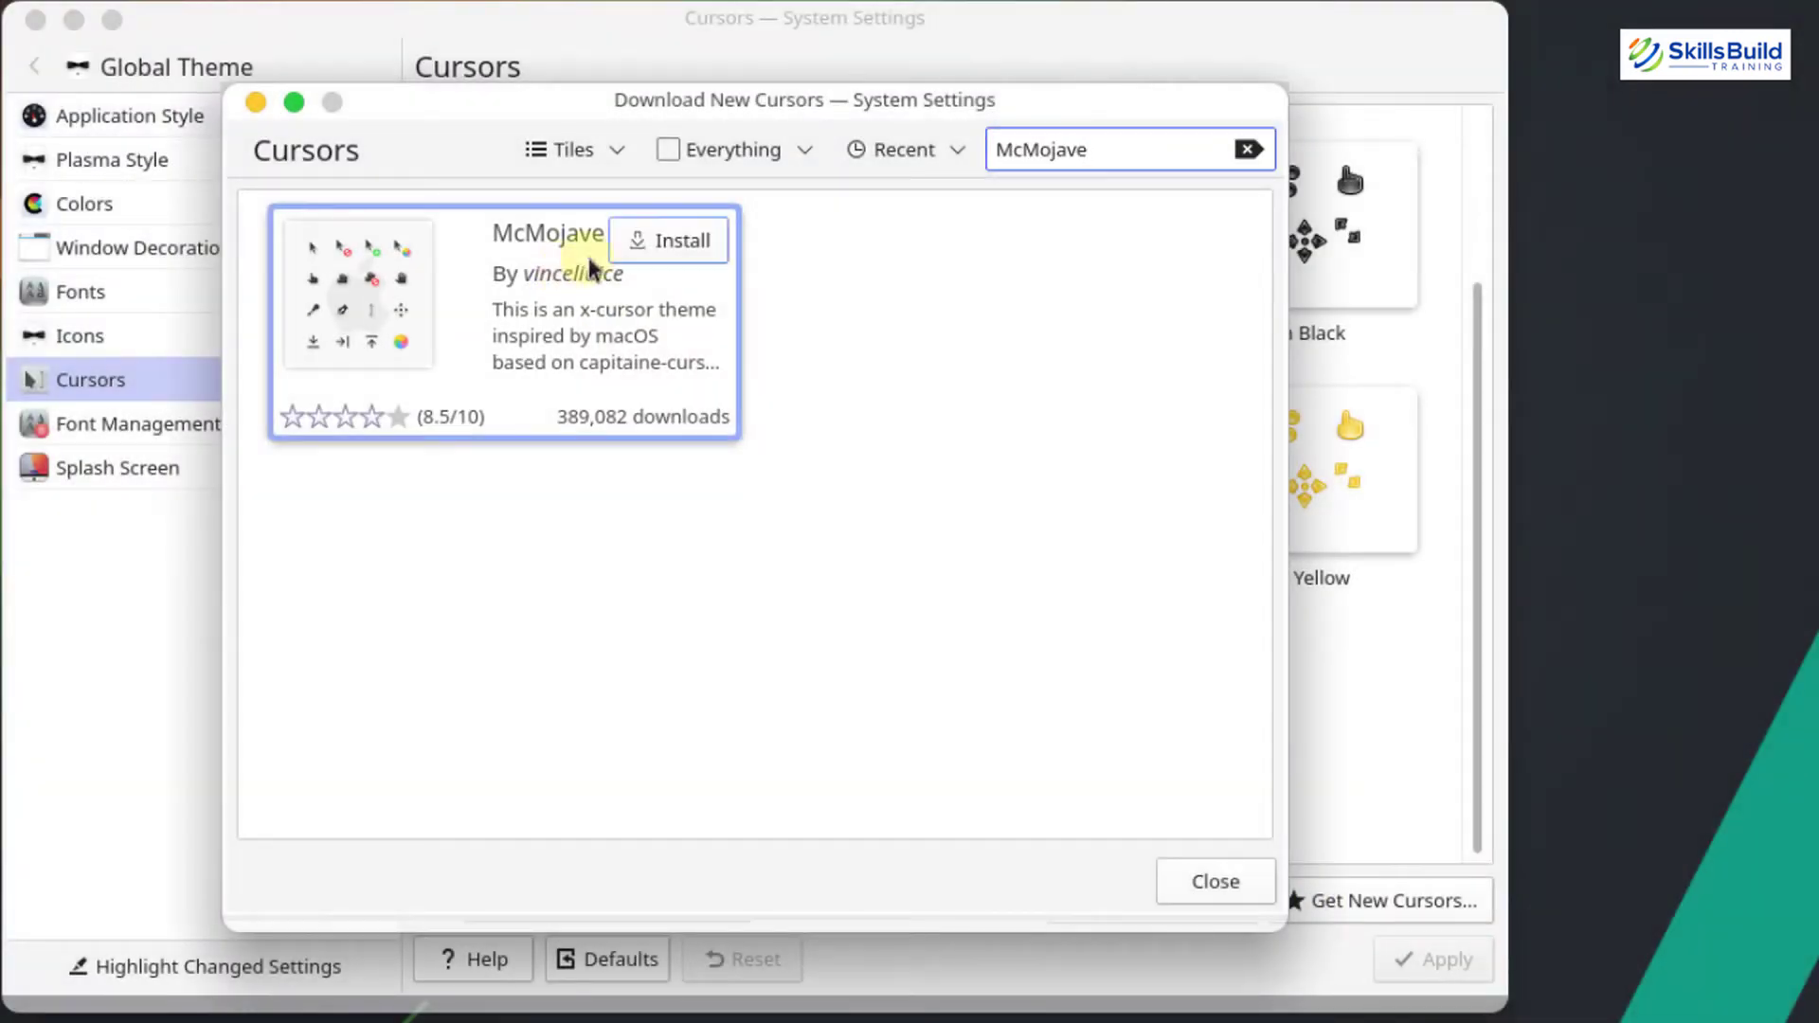
pyautogui.click(663, 236)
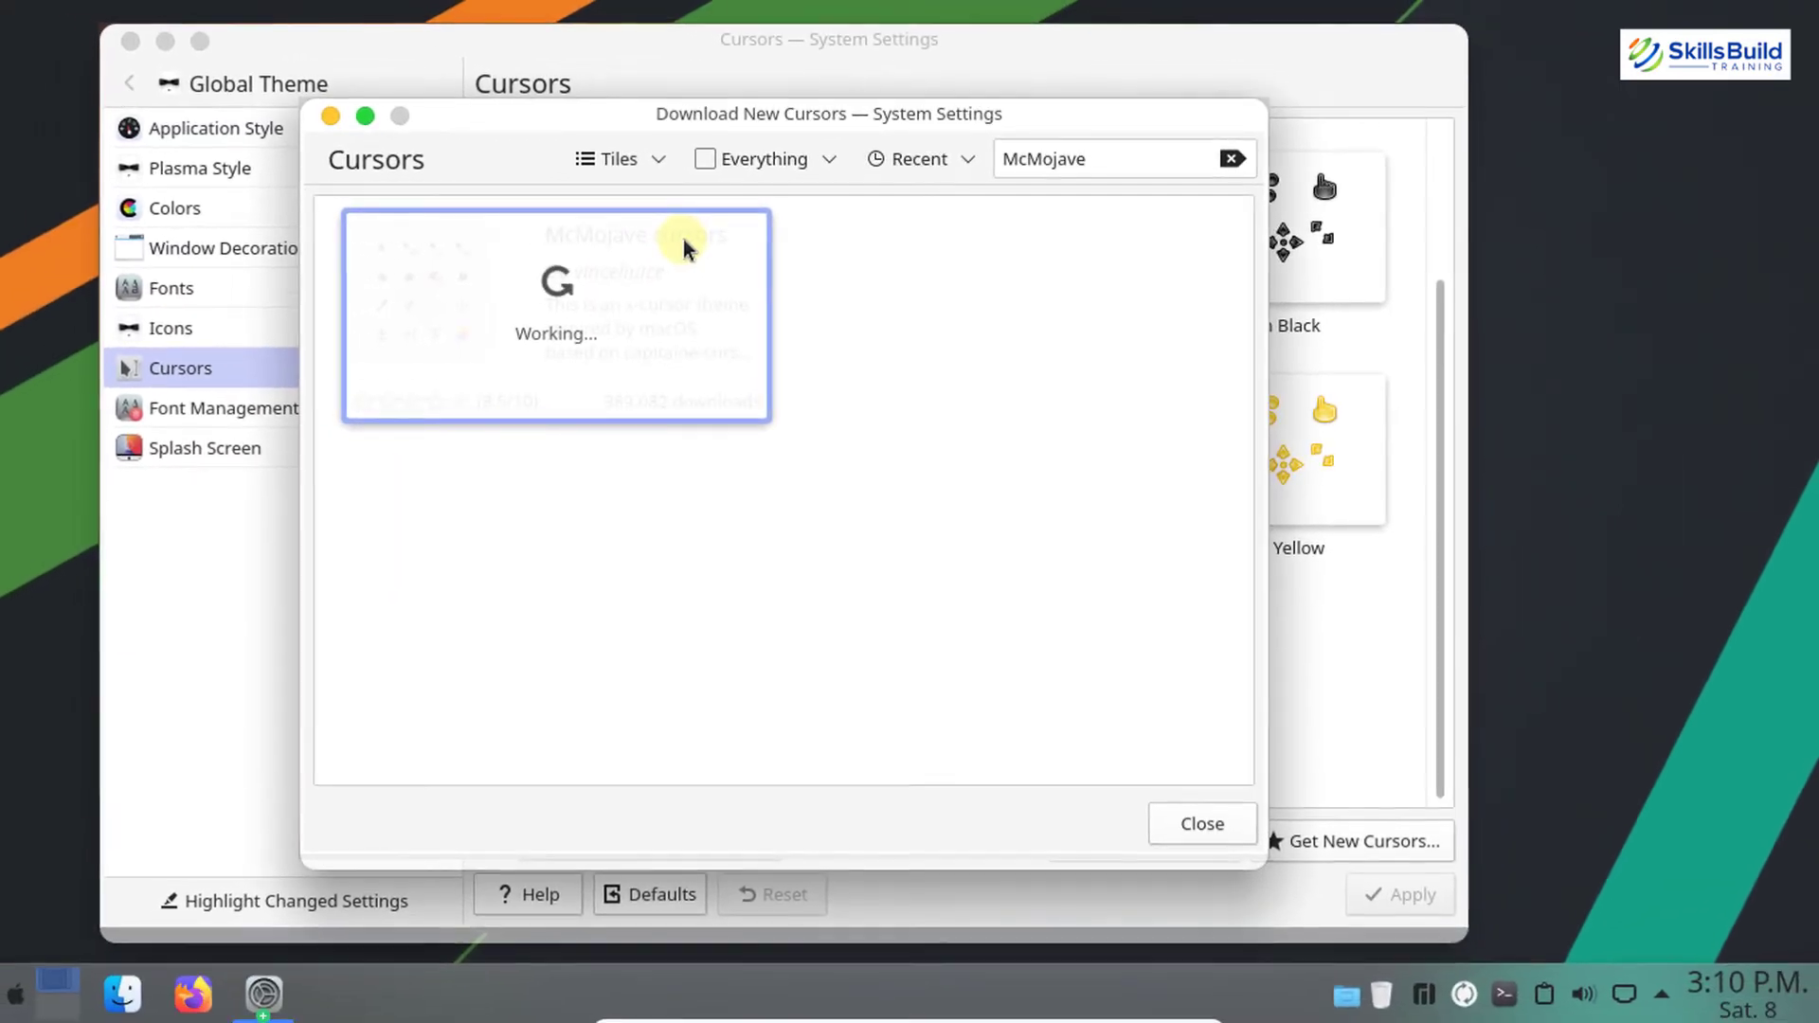
pyautogui.click(1199, 829)
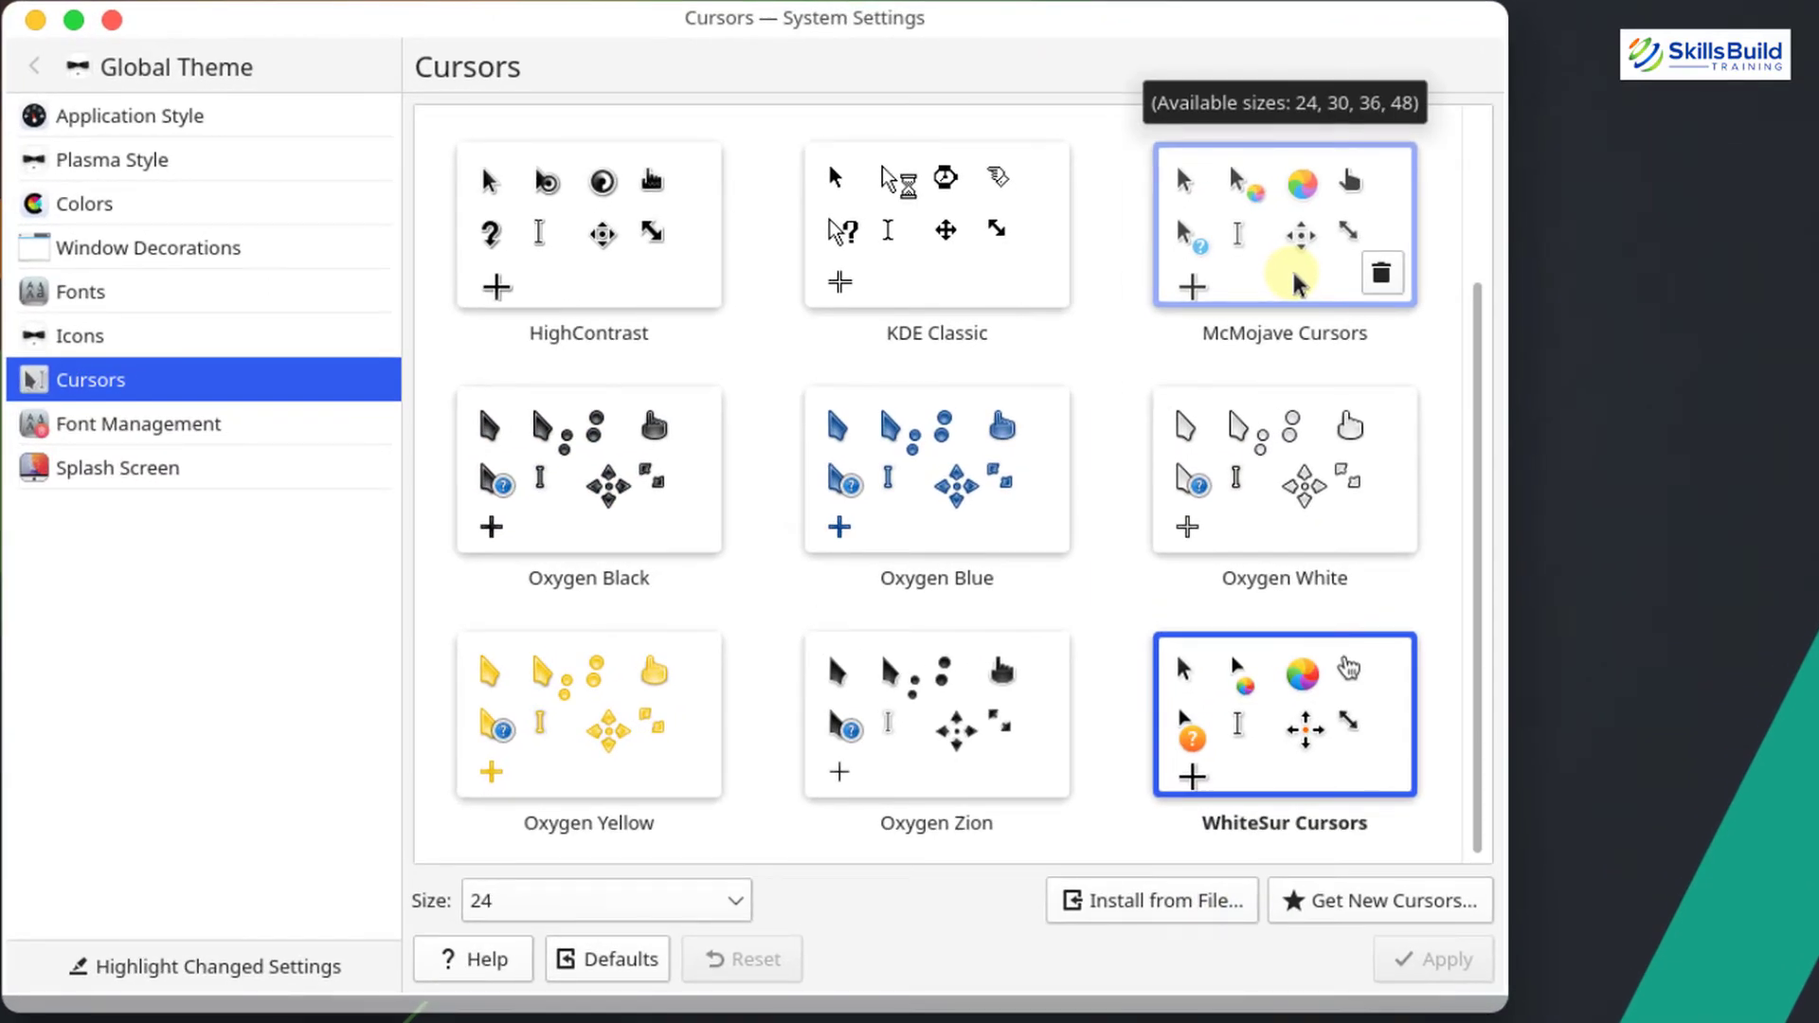
pyautogui.click(1296, 281)
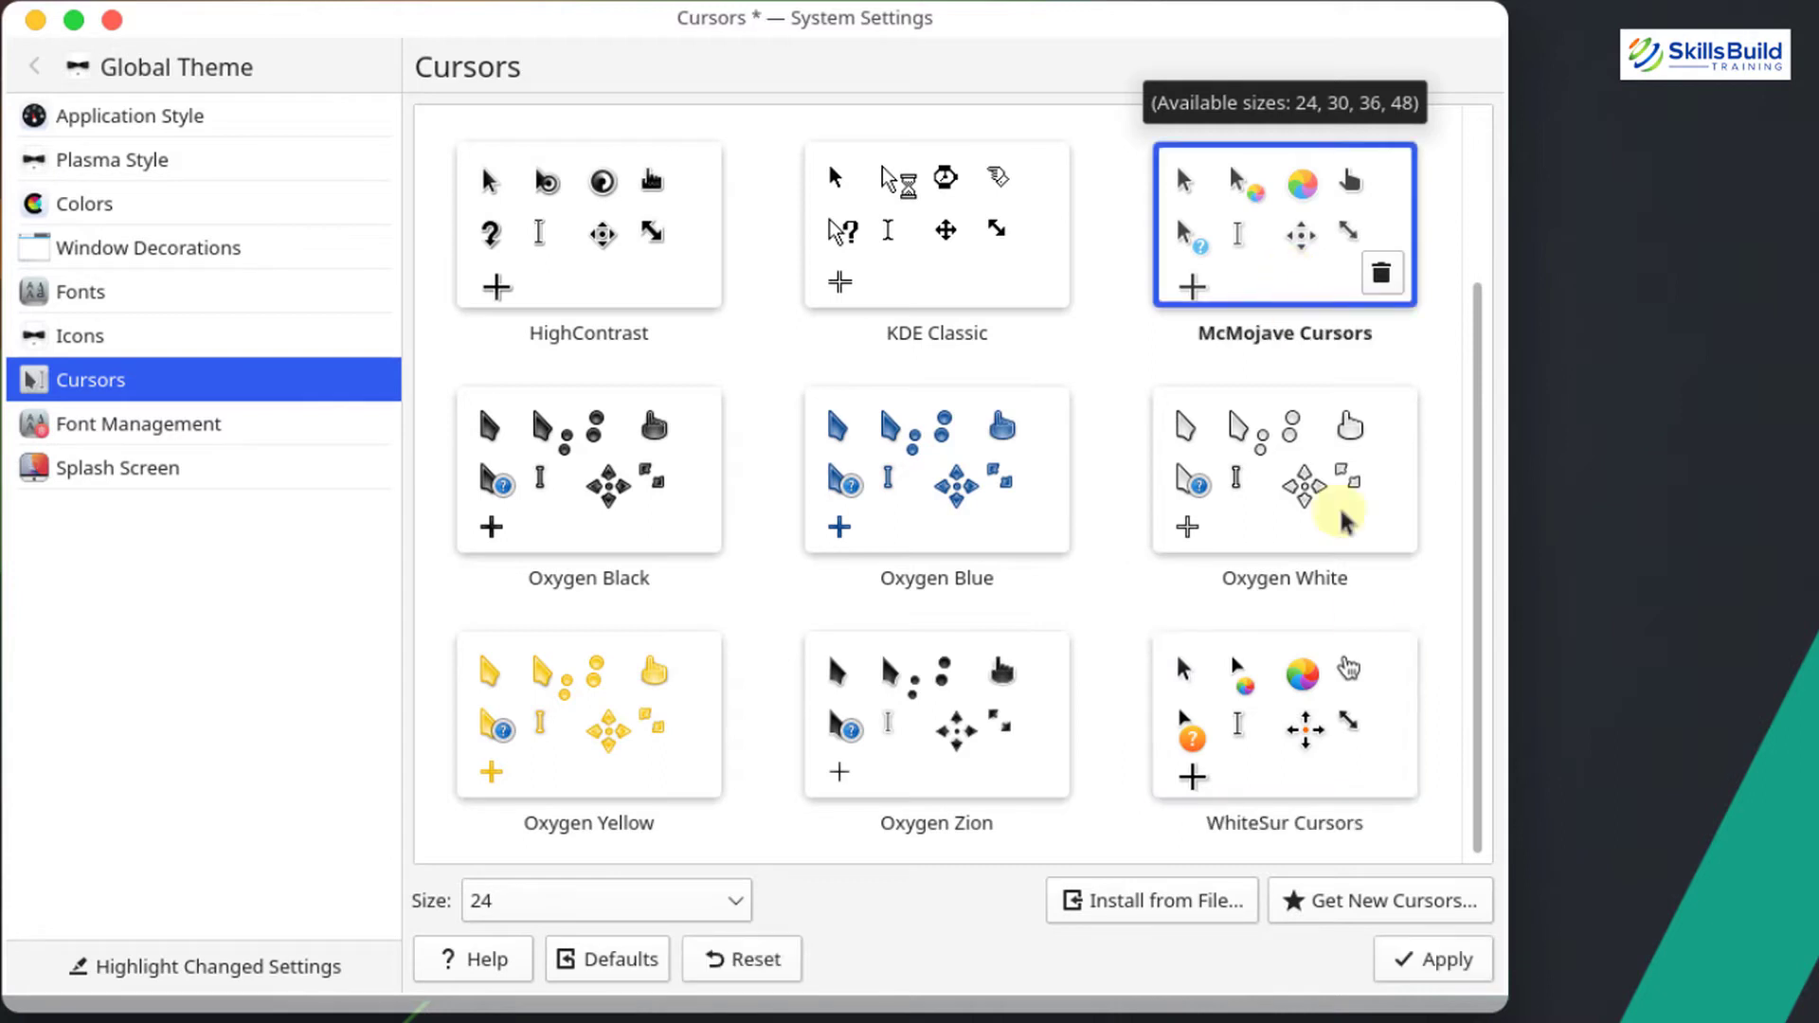
pyautogui.click(1432, 961)
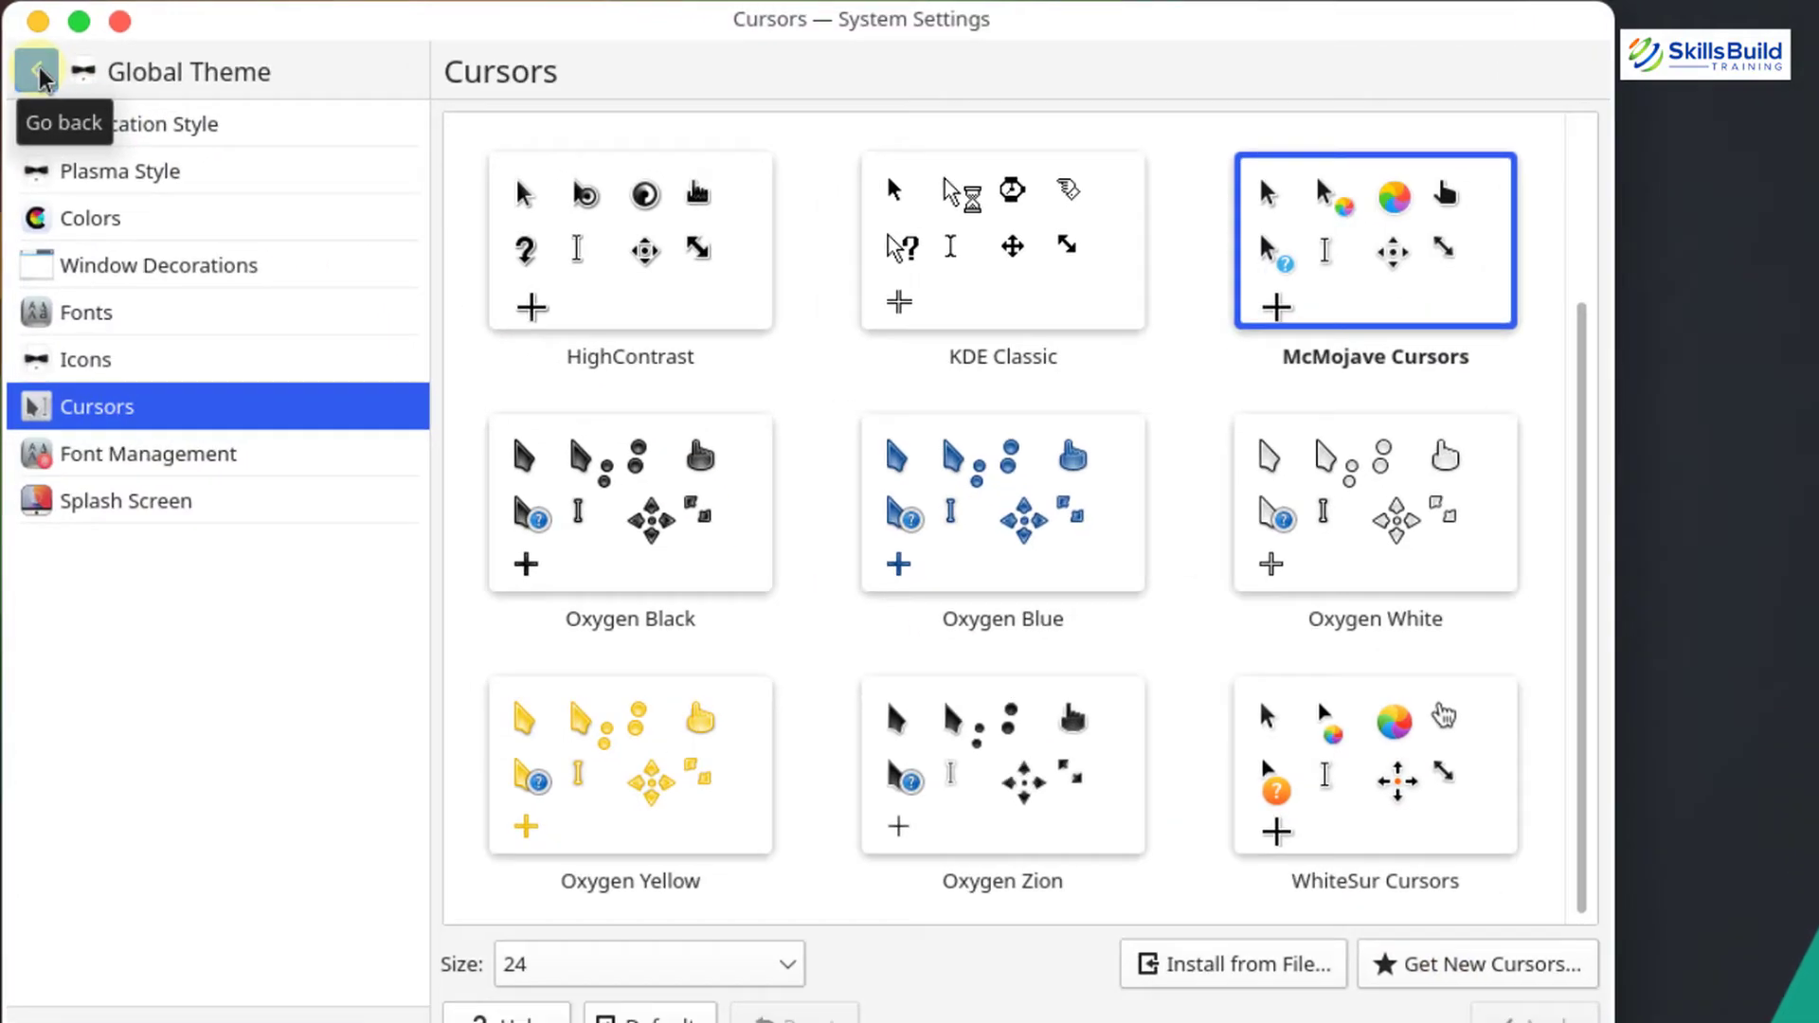
pyautogui.click(34, 66)
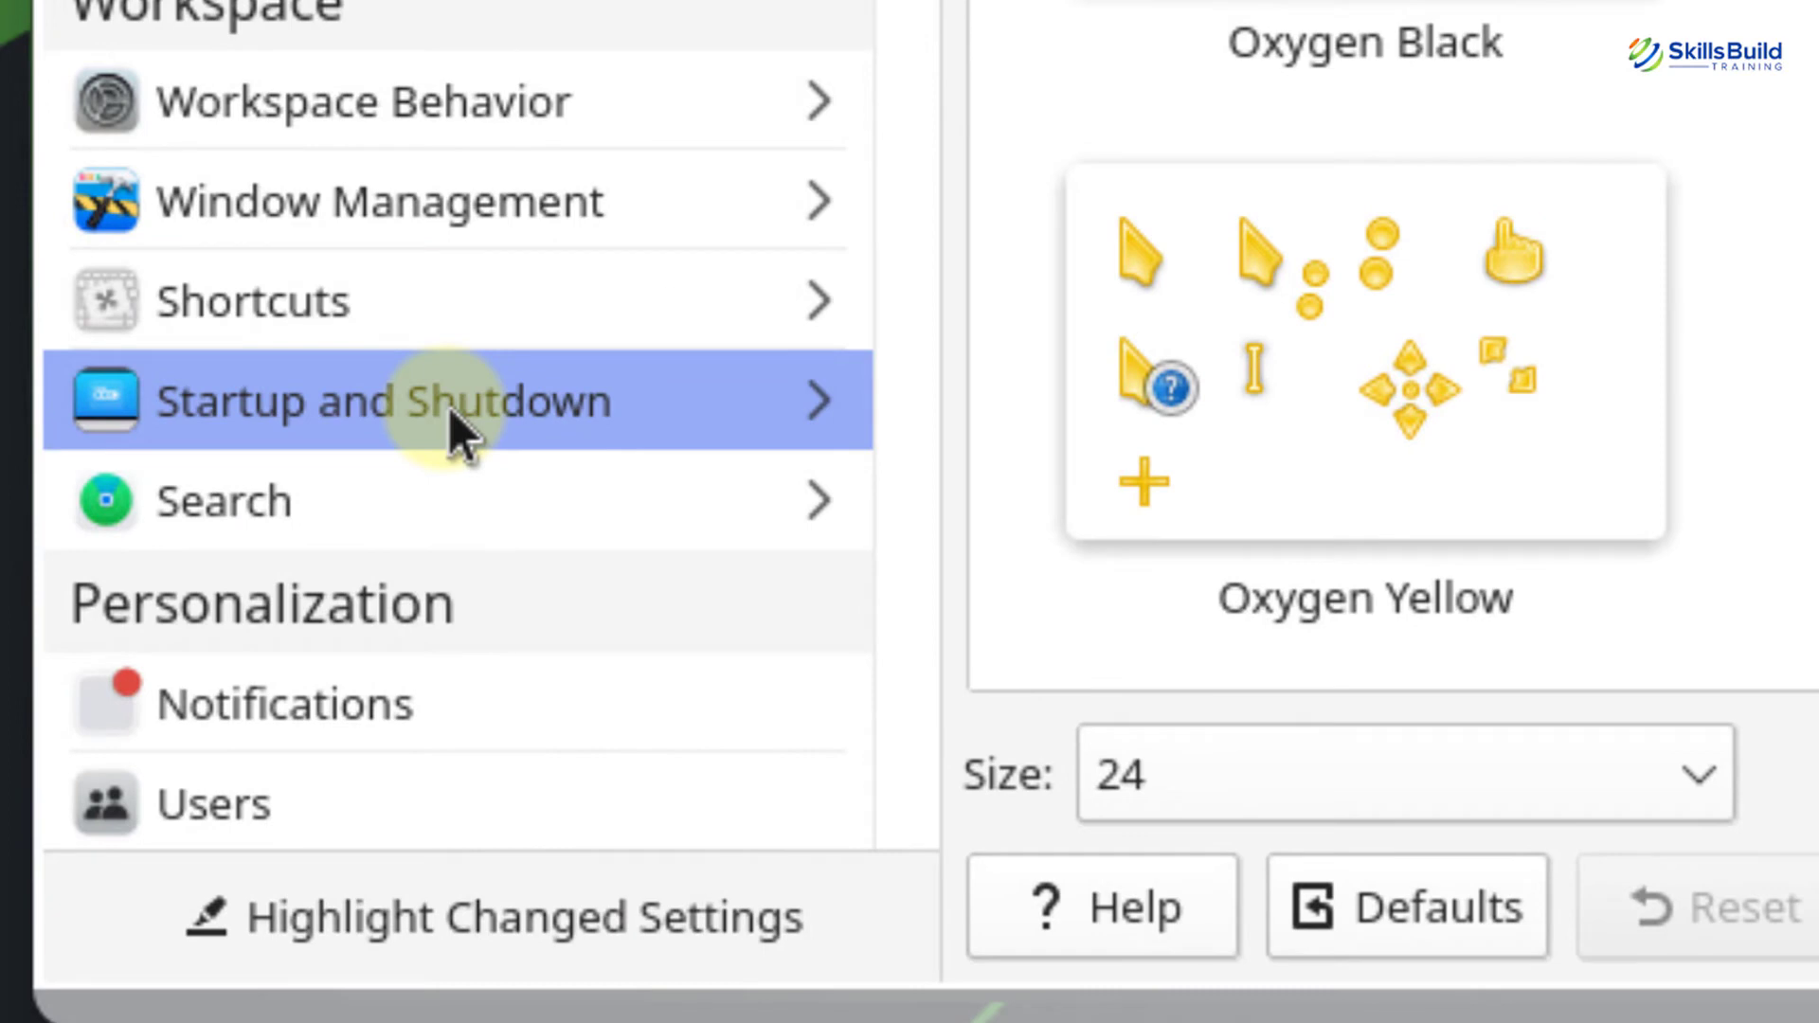
# - Apply WhiteSur as the SDDM login screen theme, authenticating with the administrator password
pyautogui.click(450, 407)
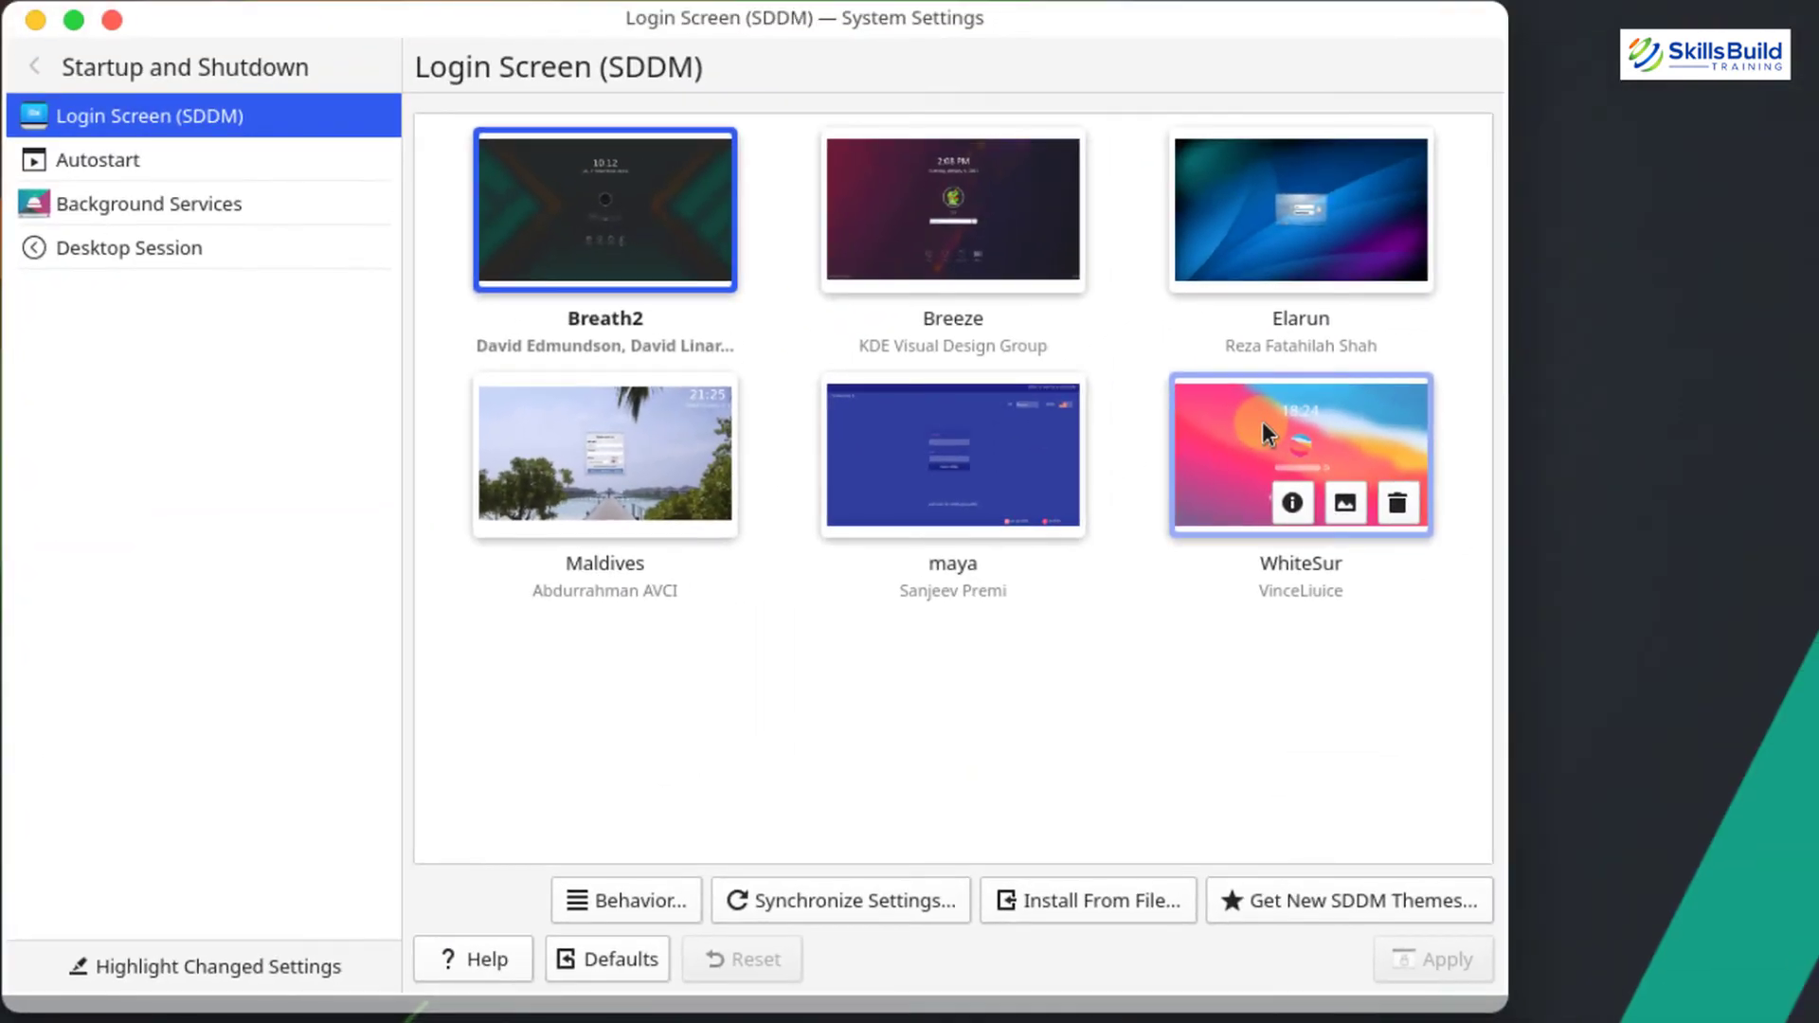
pyautogui.click(1262, 420)
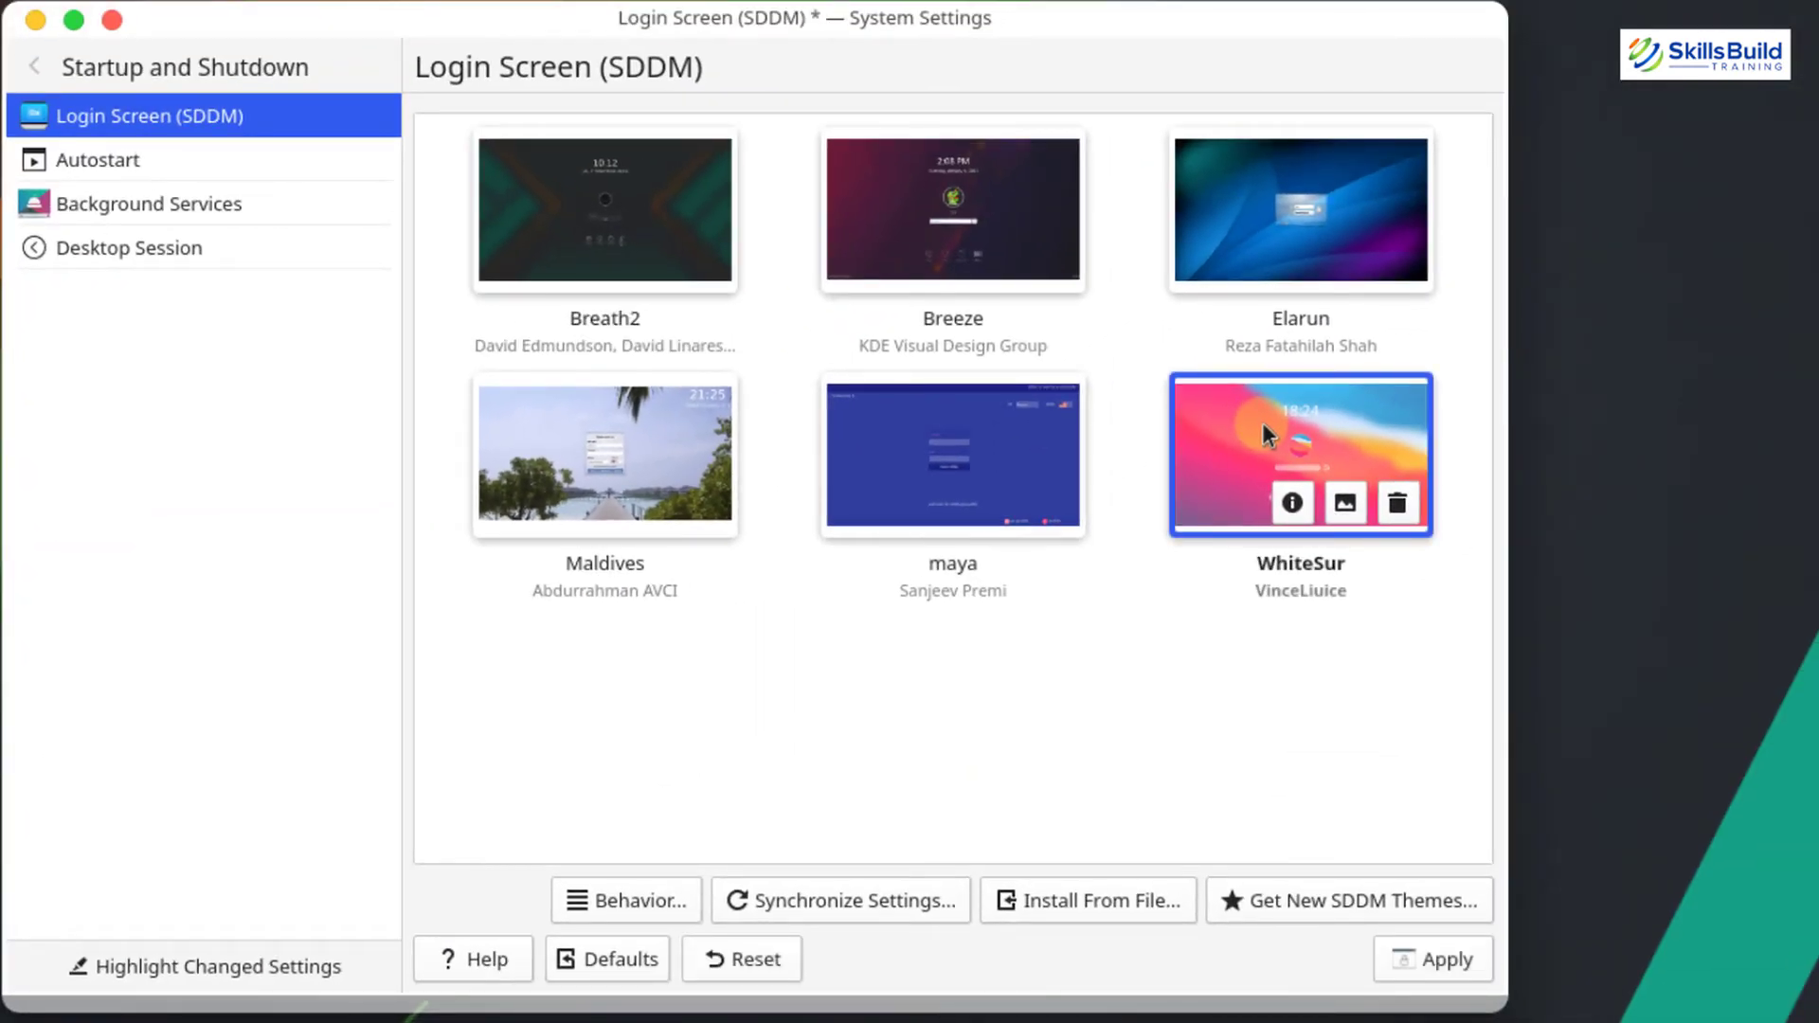
pyautogui.click(1436, 967)
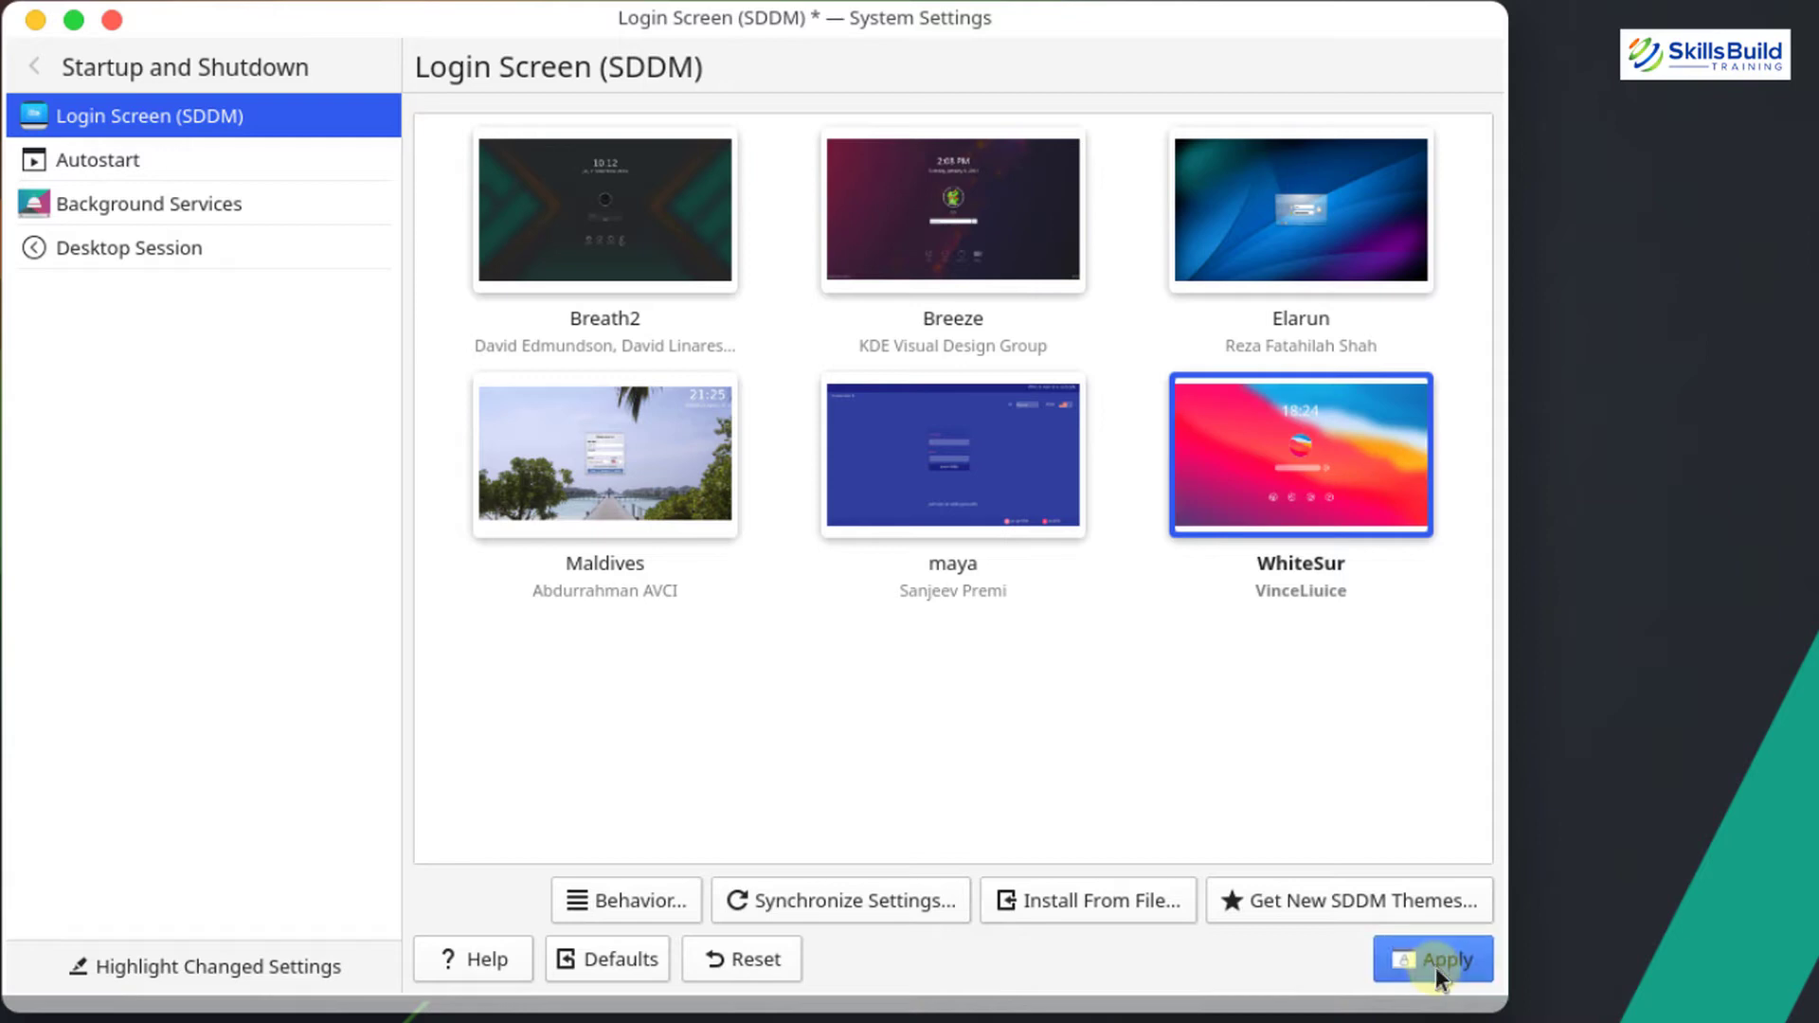
pyautogui.write('••••••••')
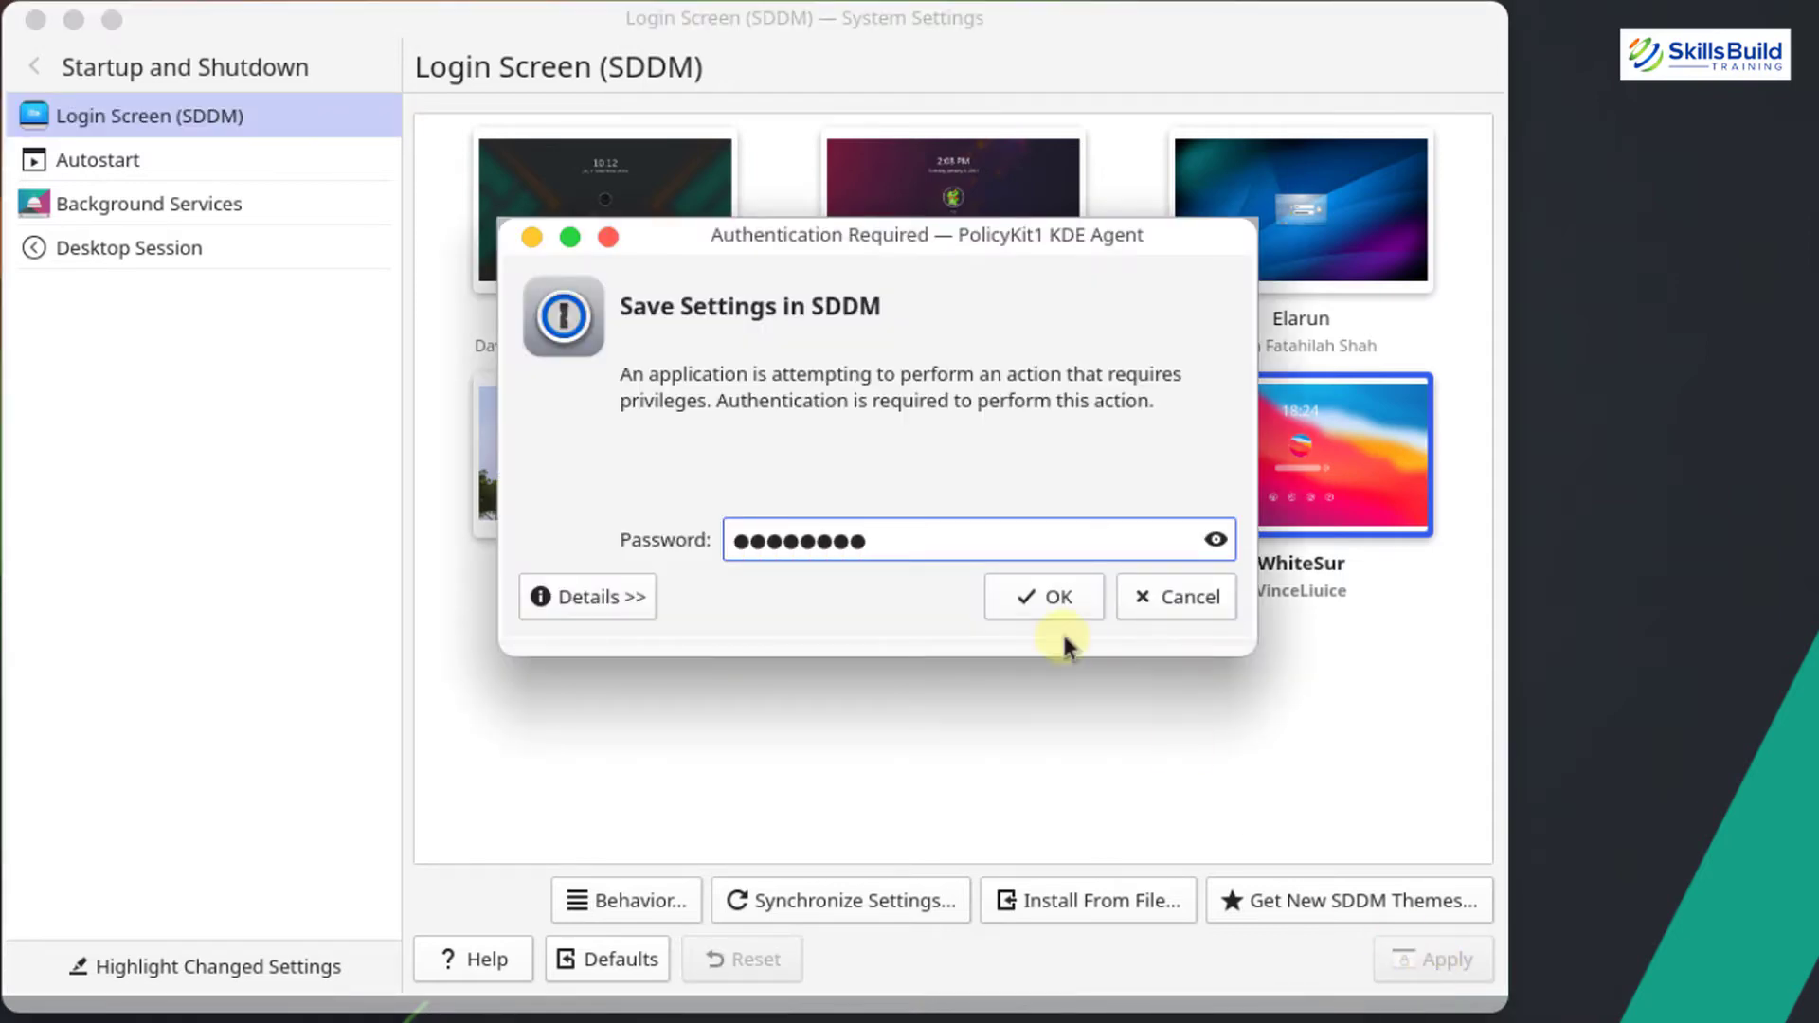
pyautogui.click(1021, 599)
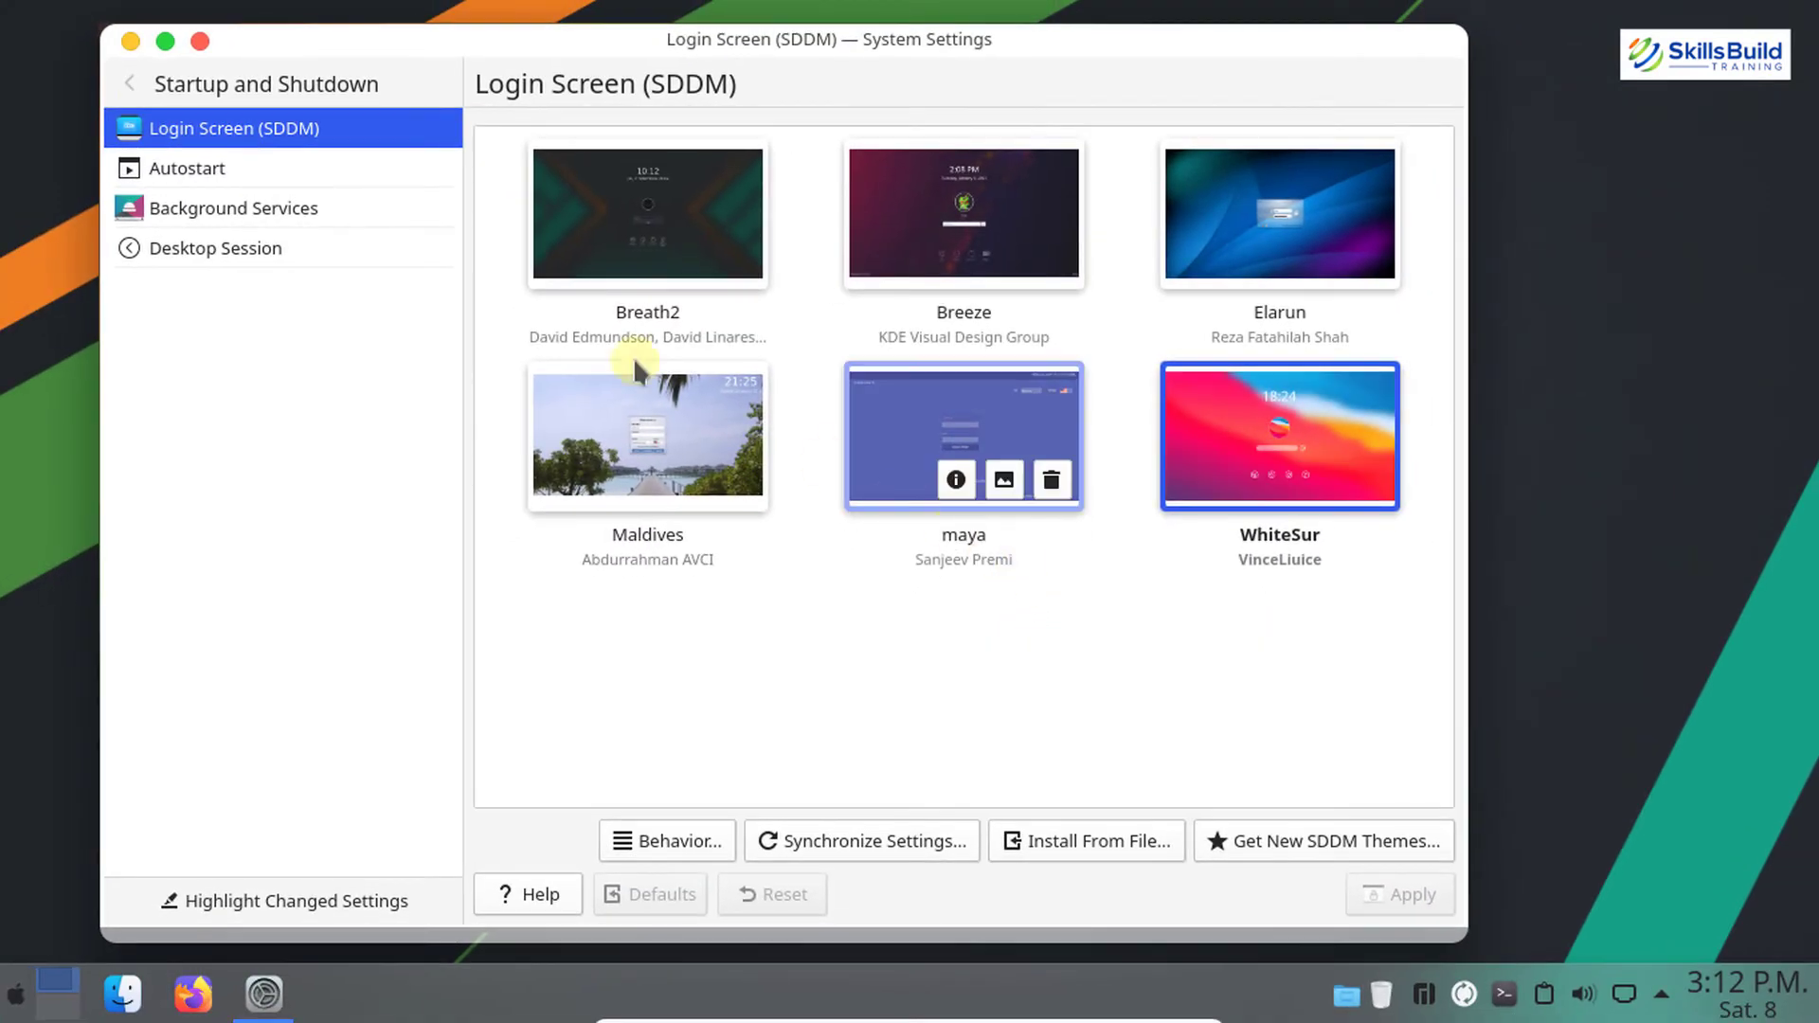
# - Close System Settings and search the application launcher for 'add'
pyautogui.click(120, 83)
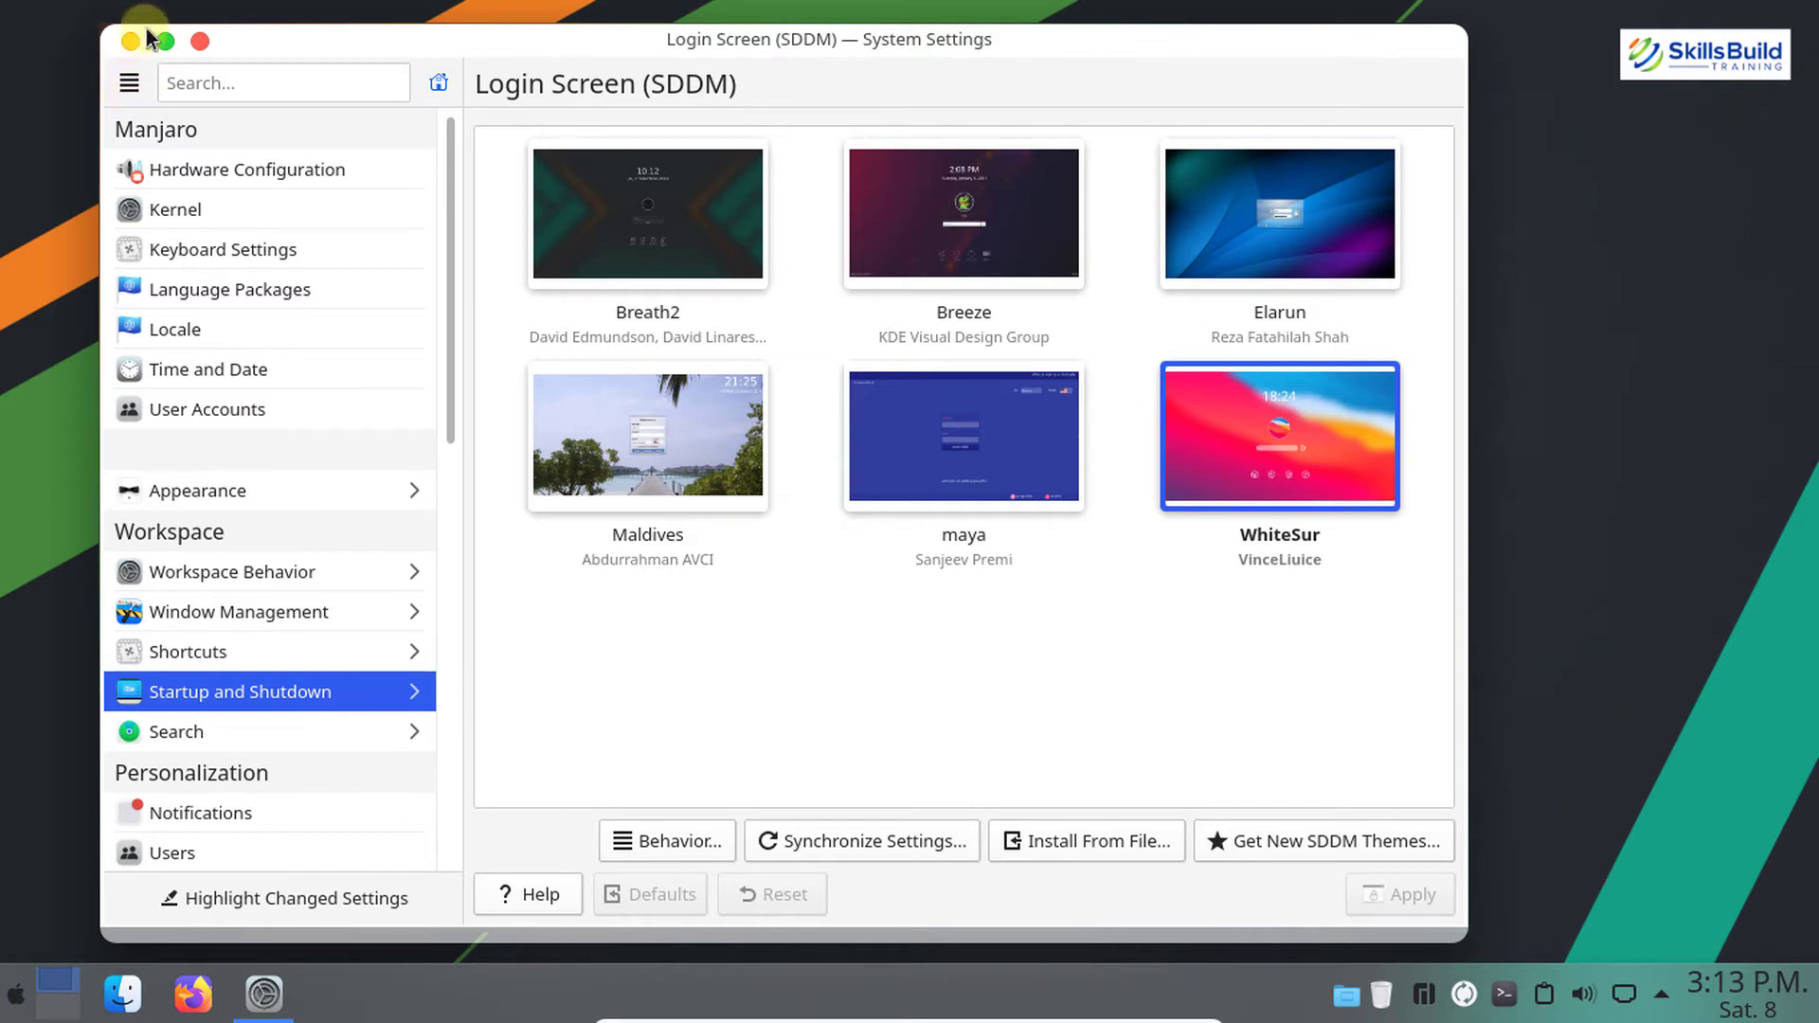
pyautogui.click(201, 43)
pyautogui.press('super')
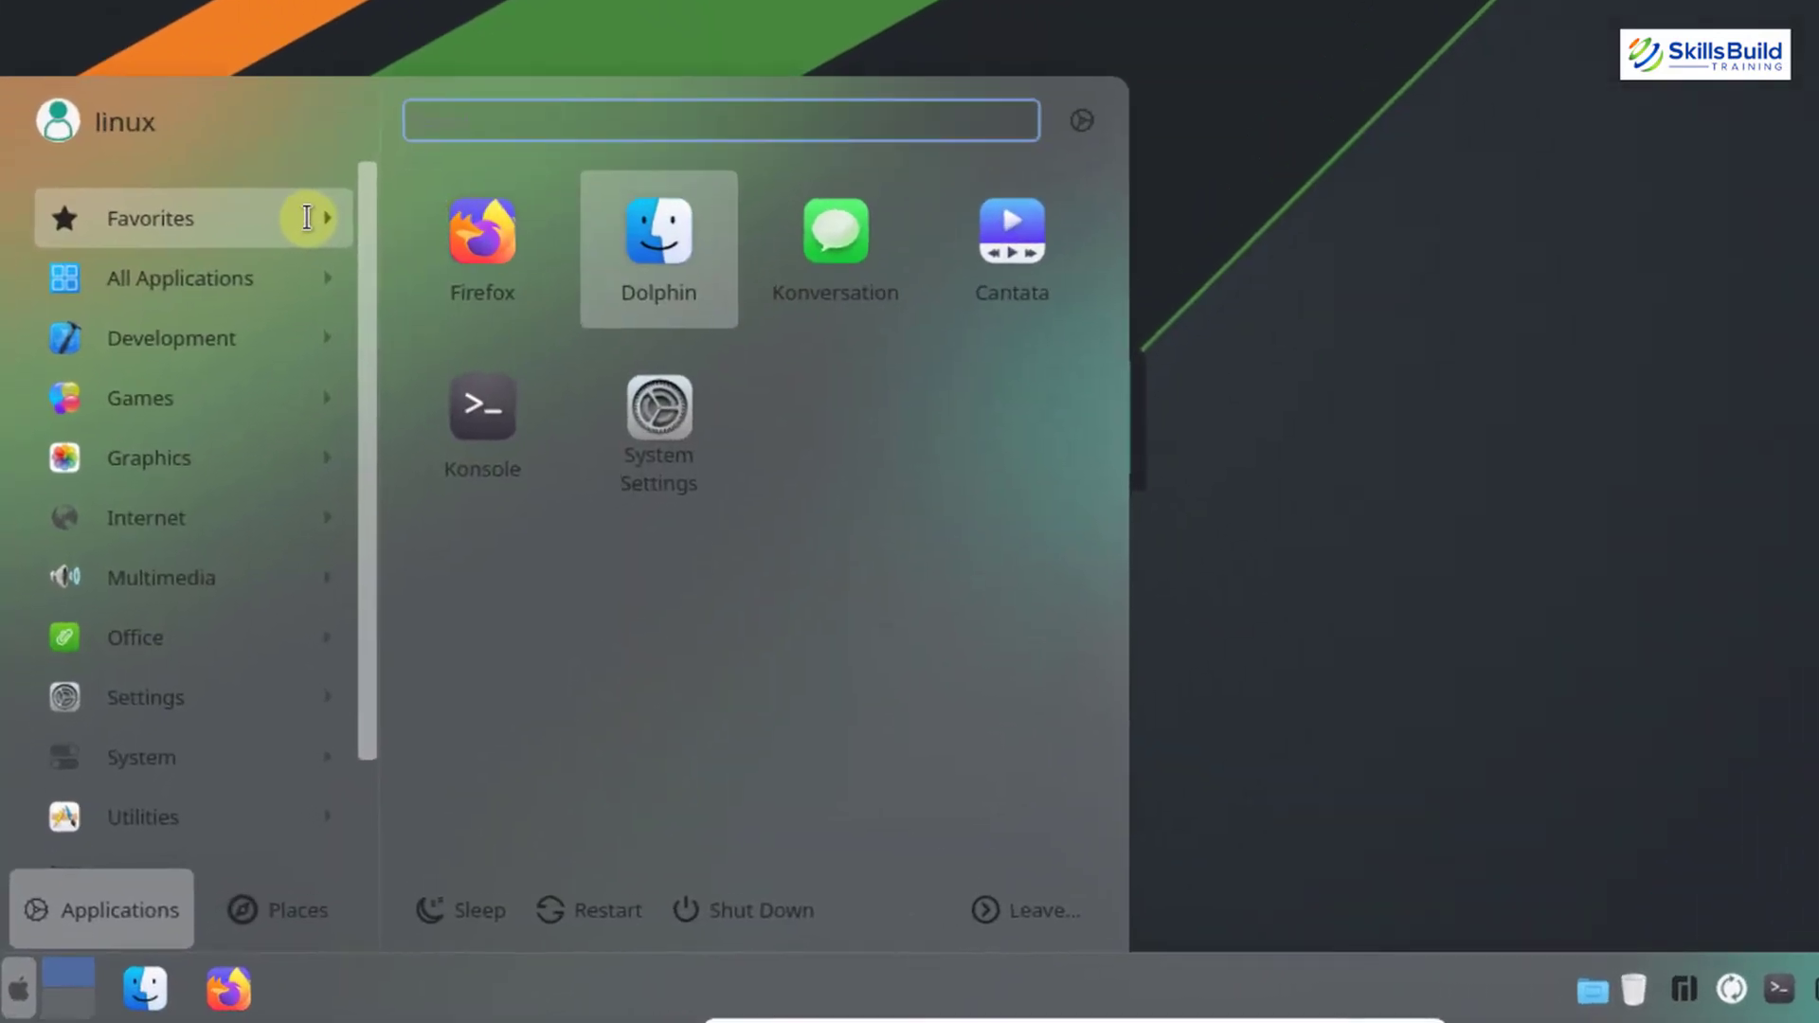
pyautogui.write('a')
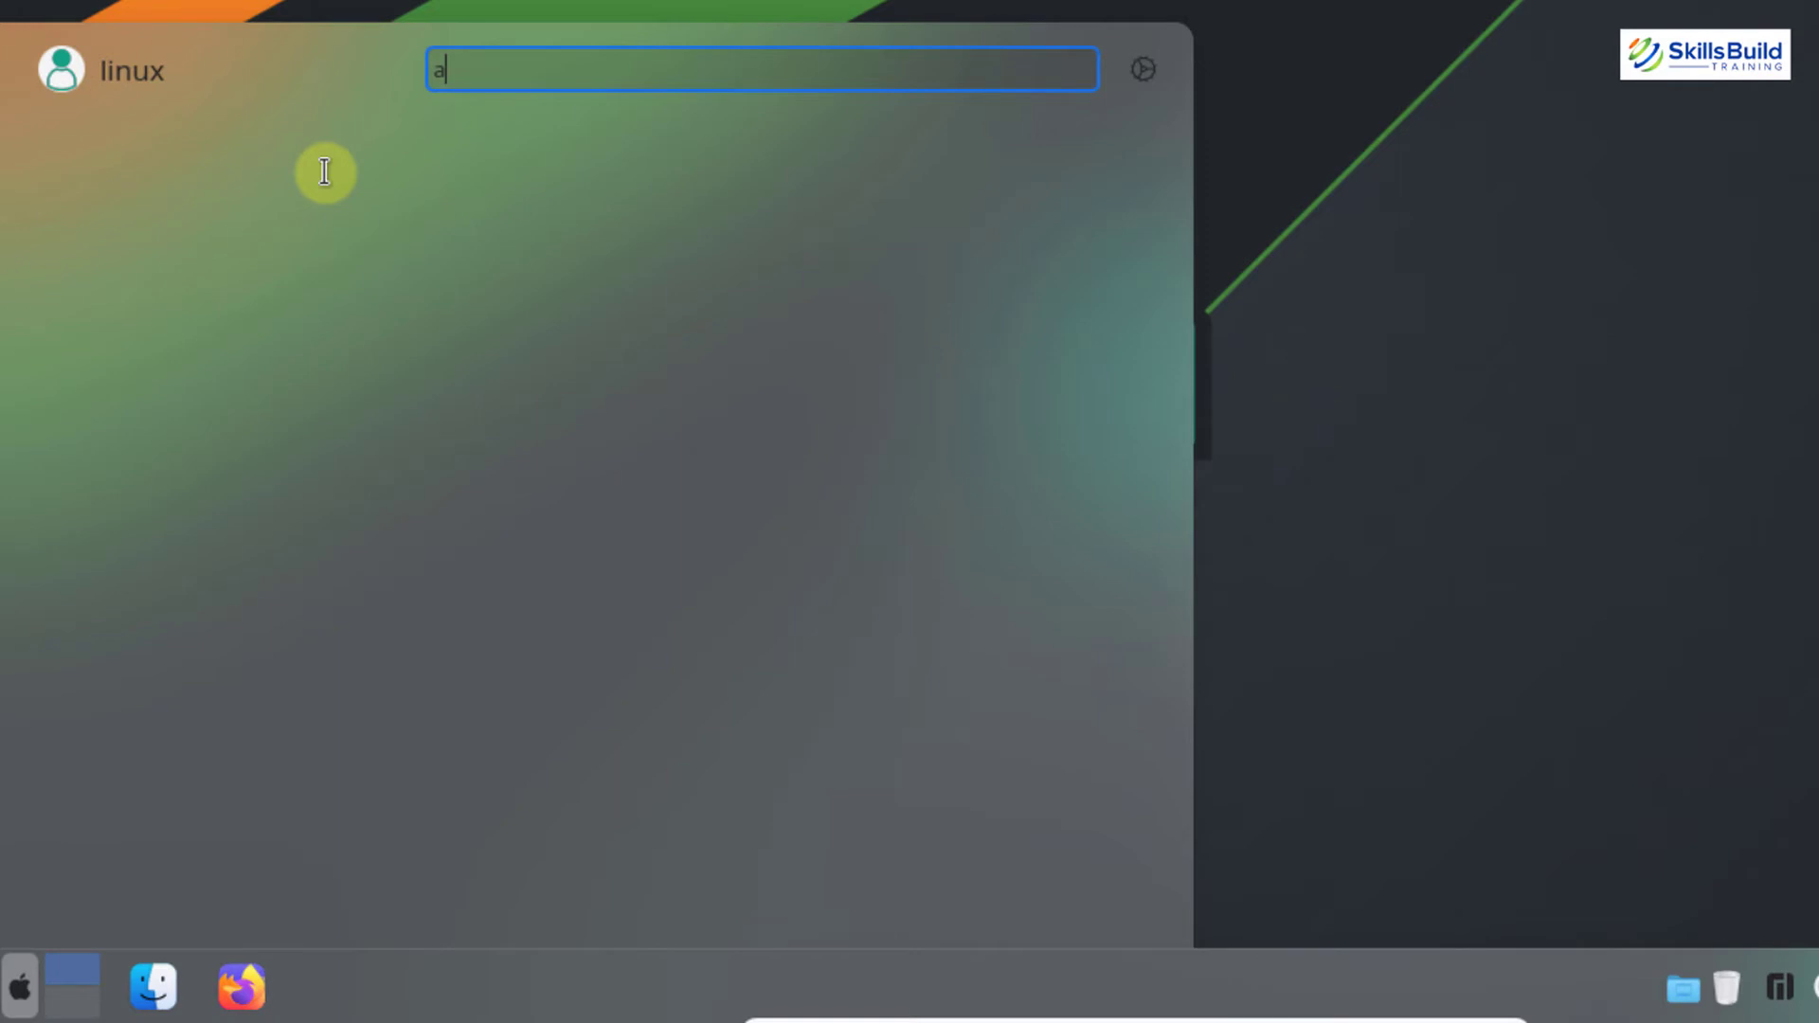
pyautogui.write('dd')
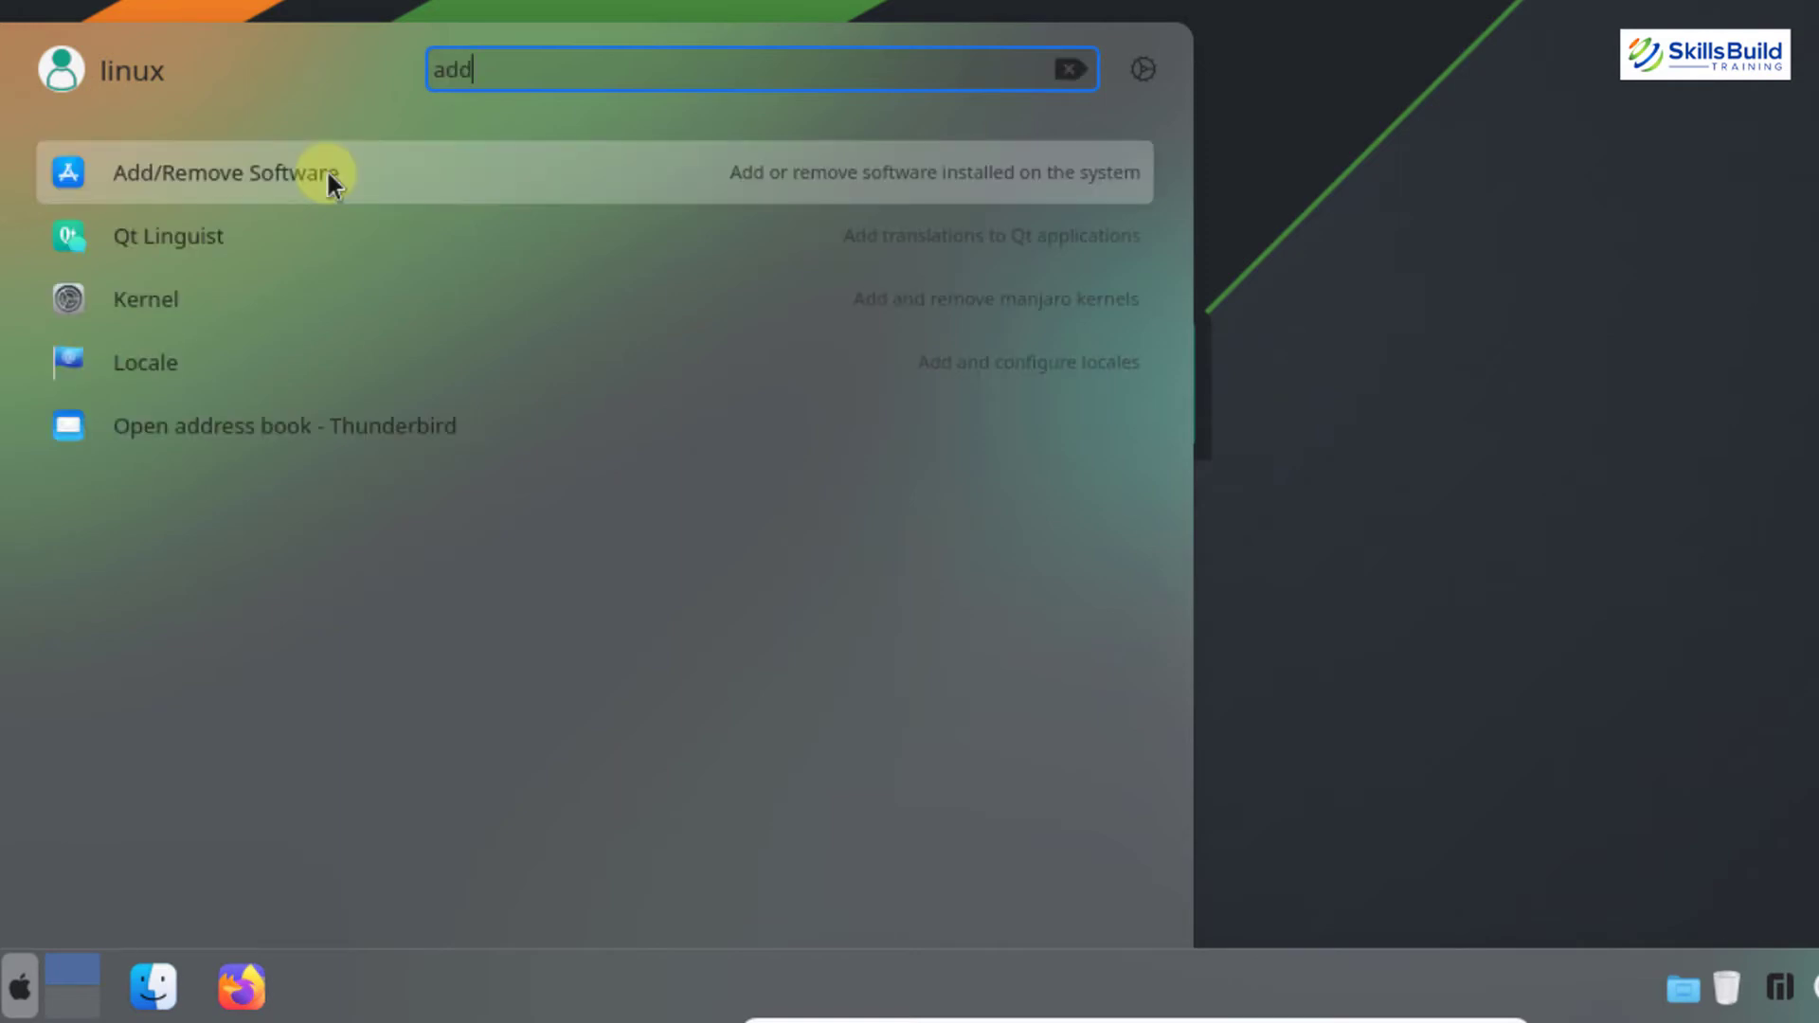
# - In Add/Remove Software, mark Kvantum Manager for installation, apply, and enter the account password
pyautogui.click(328, 174)
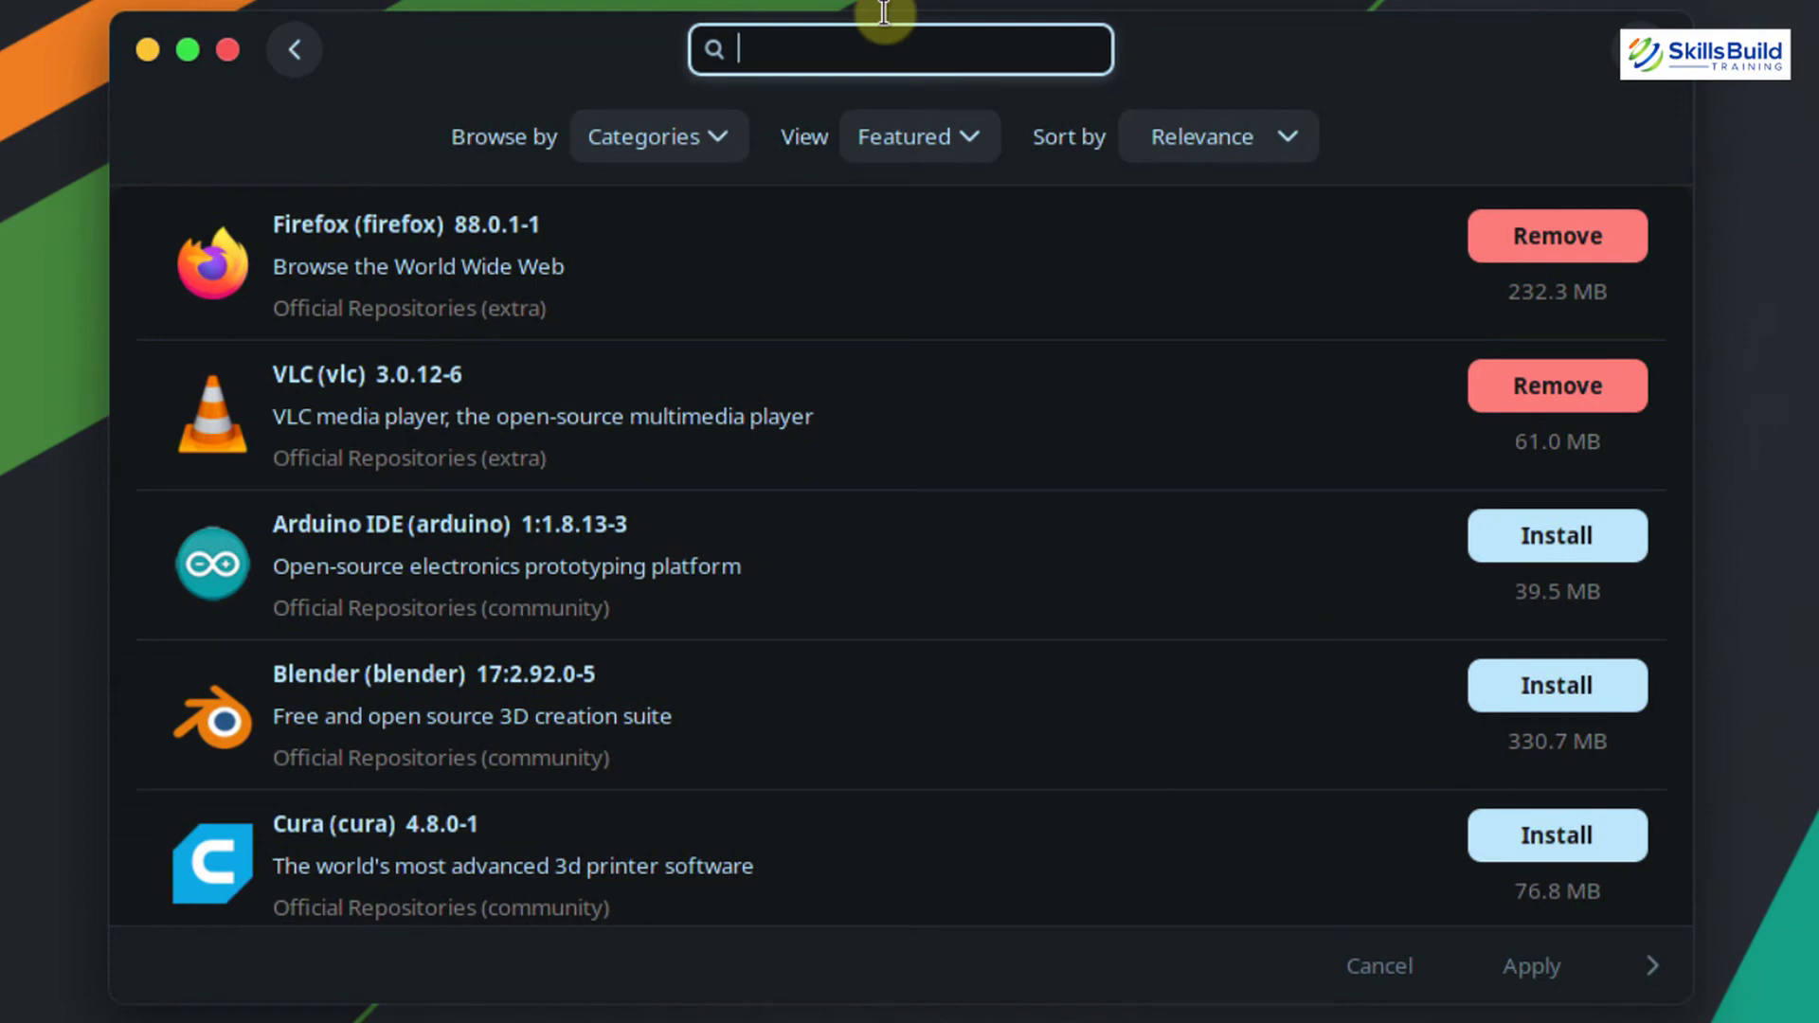
pyautogui.write('Kvantum m')
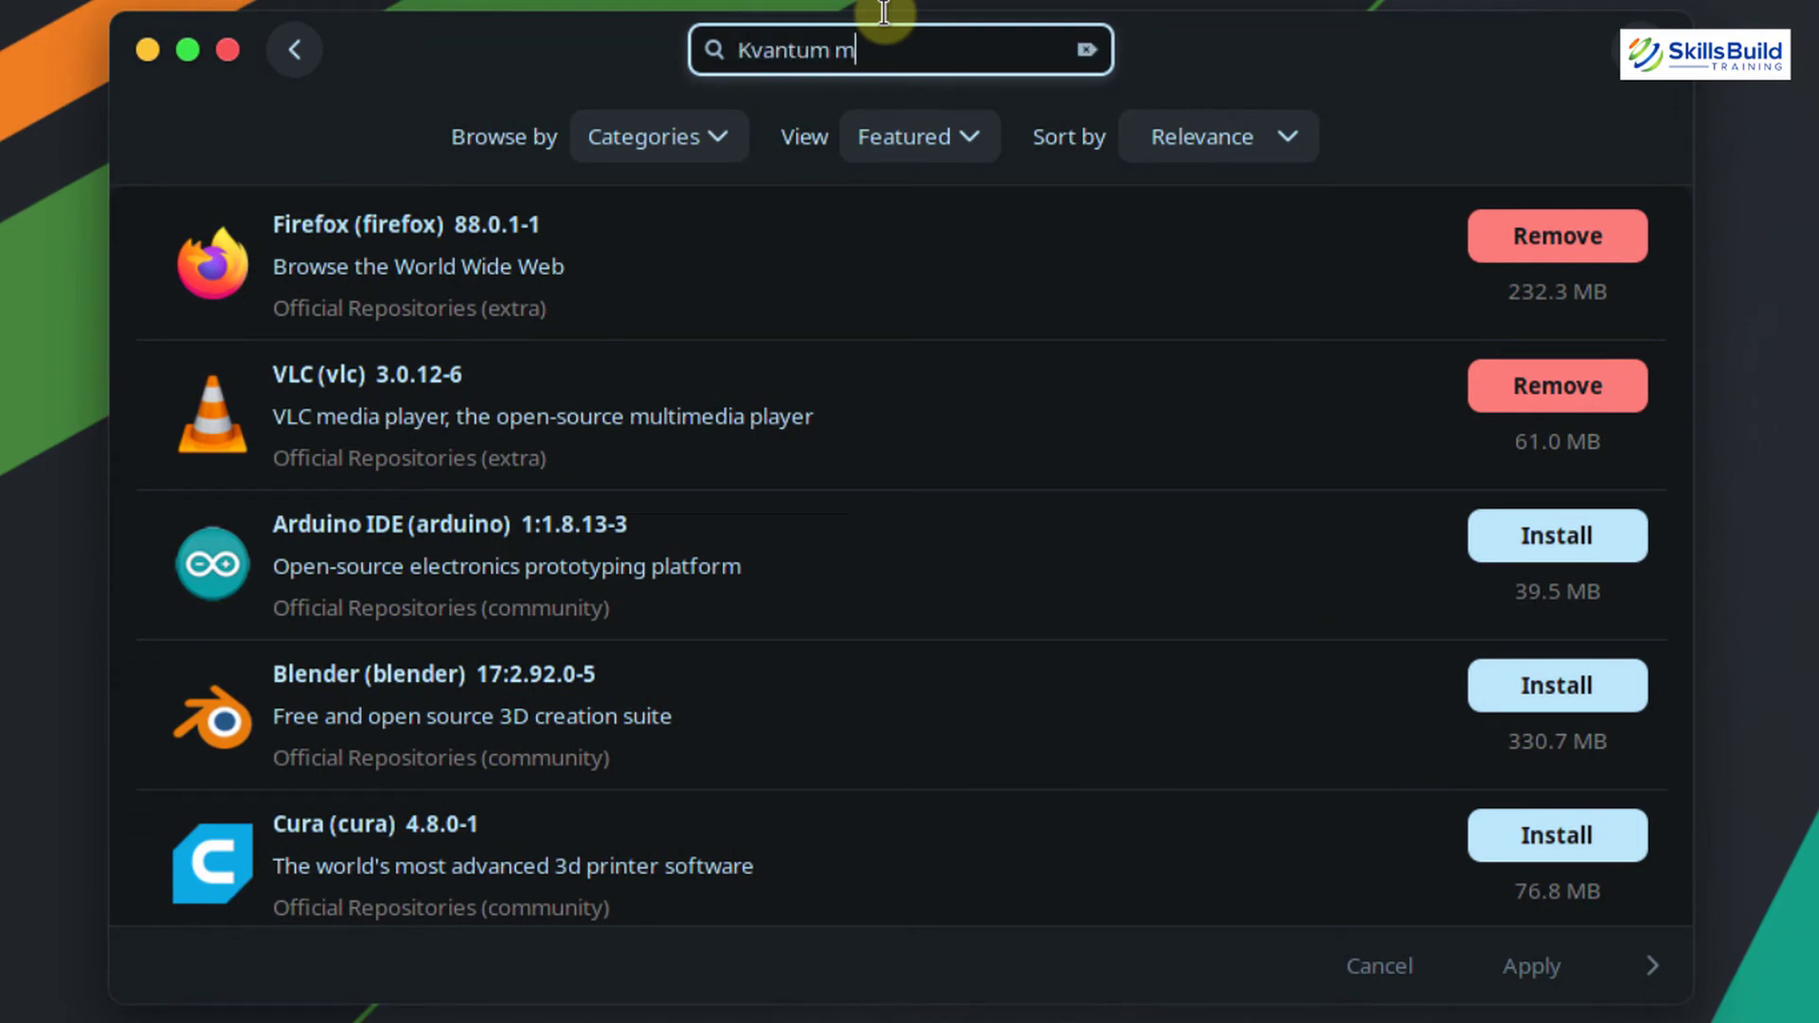
pyautogui.write('anager')
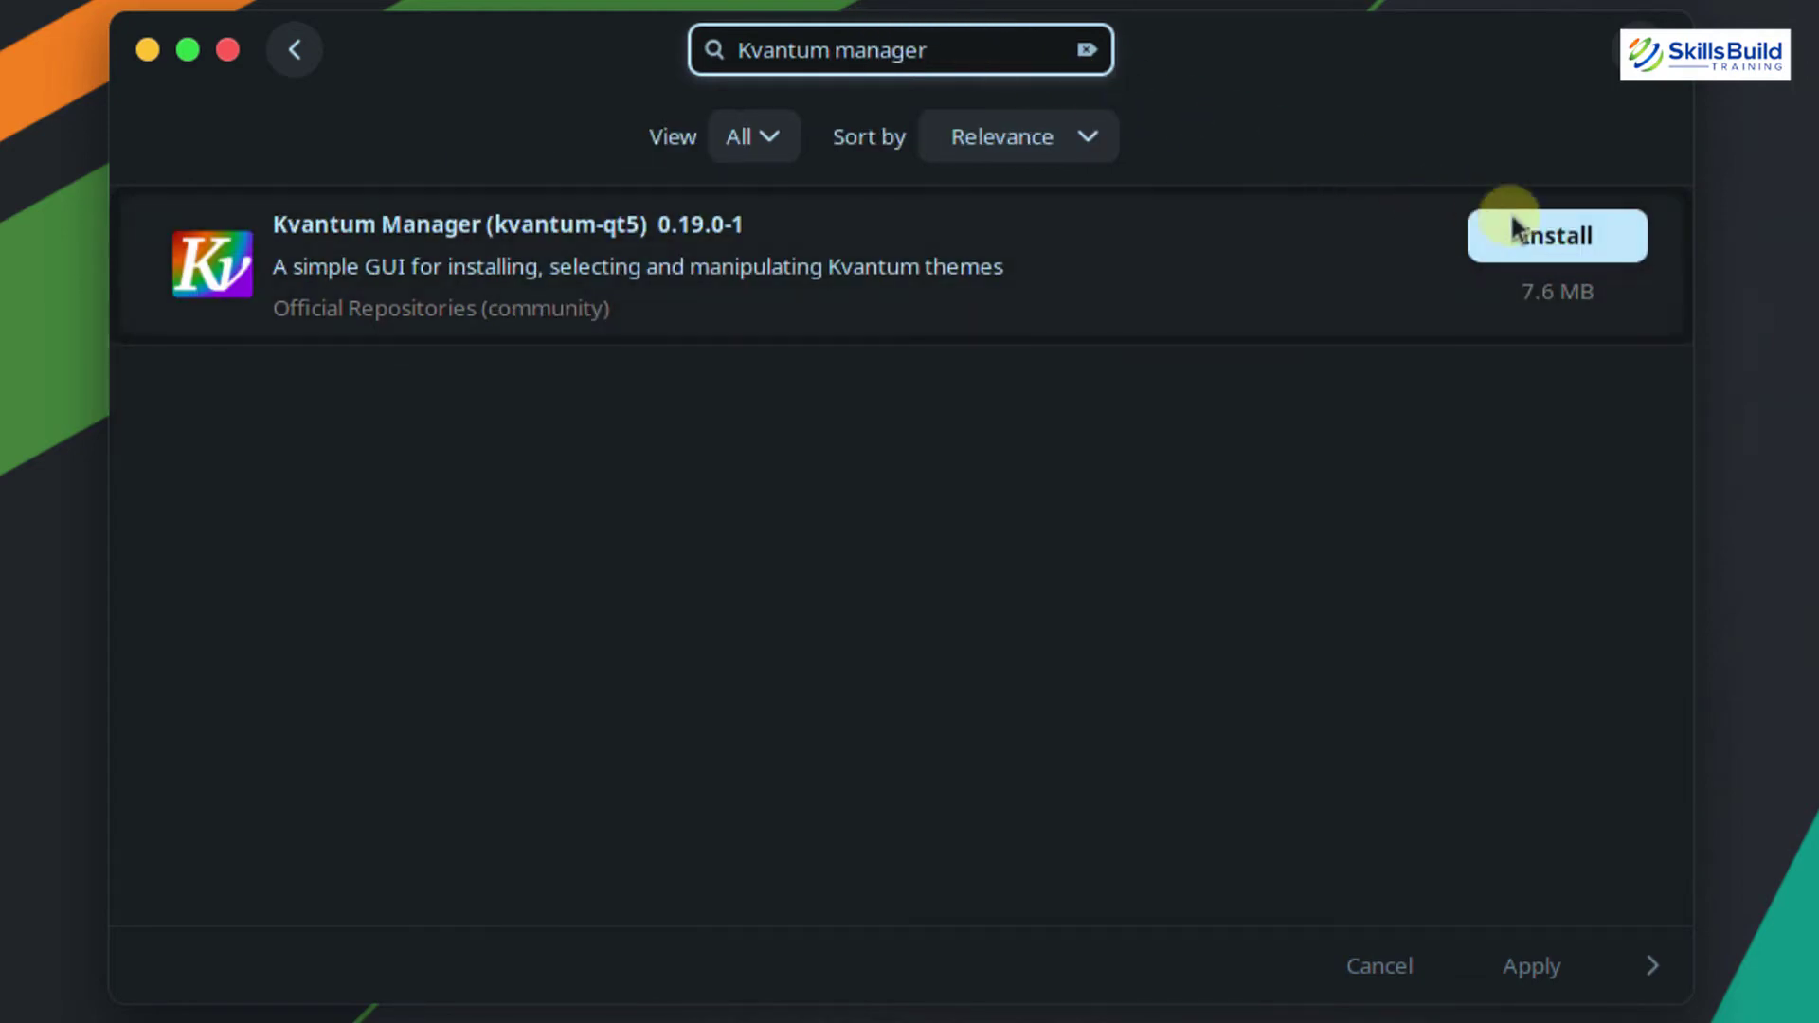
pyautogui.click(1567, 235)
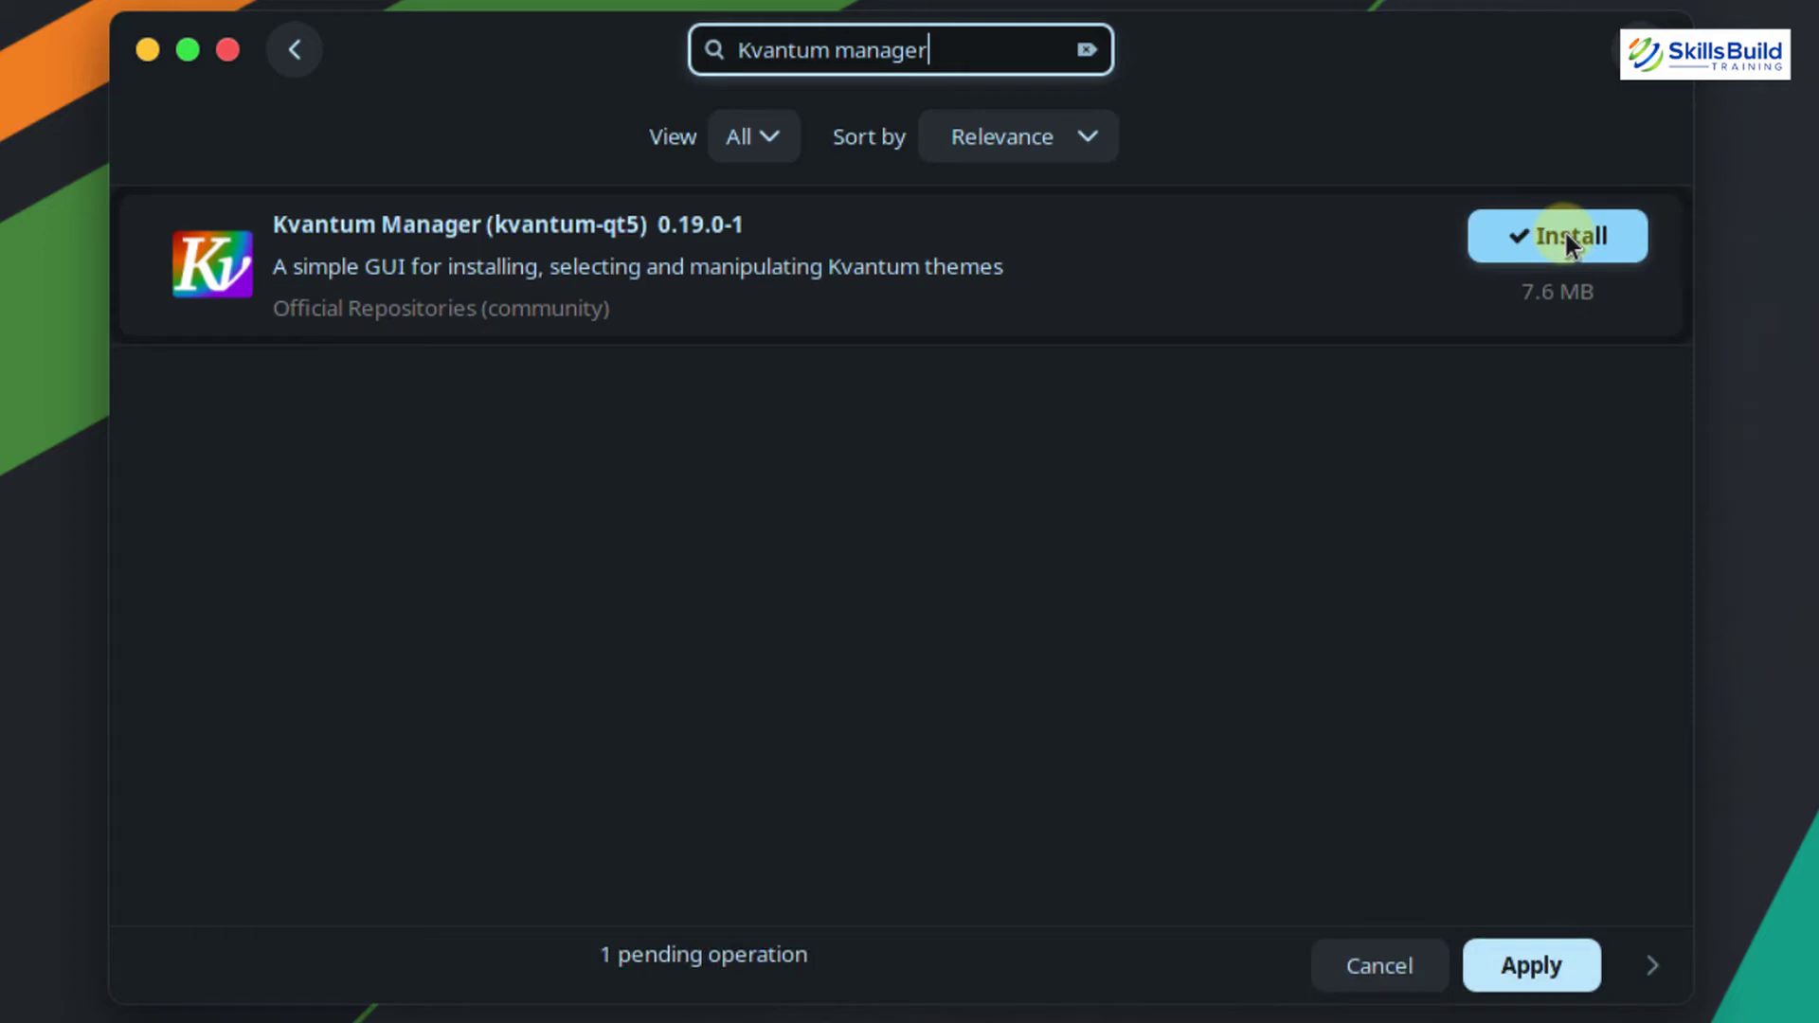
pyautogui.click(1532, 964)
pyautogui.write('••')
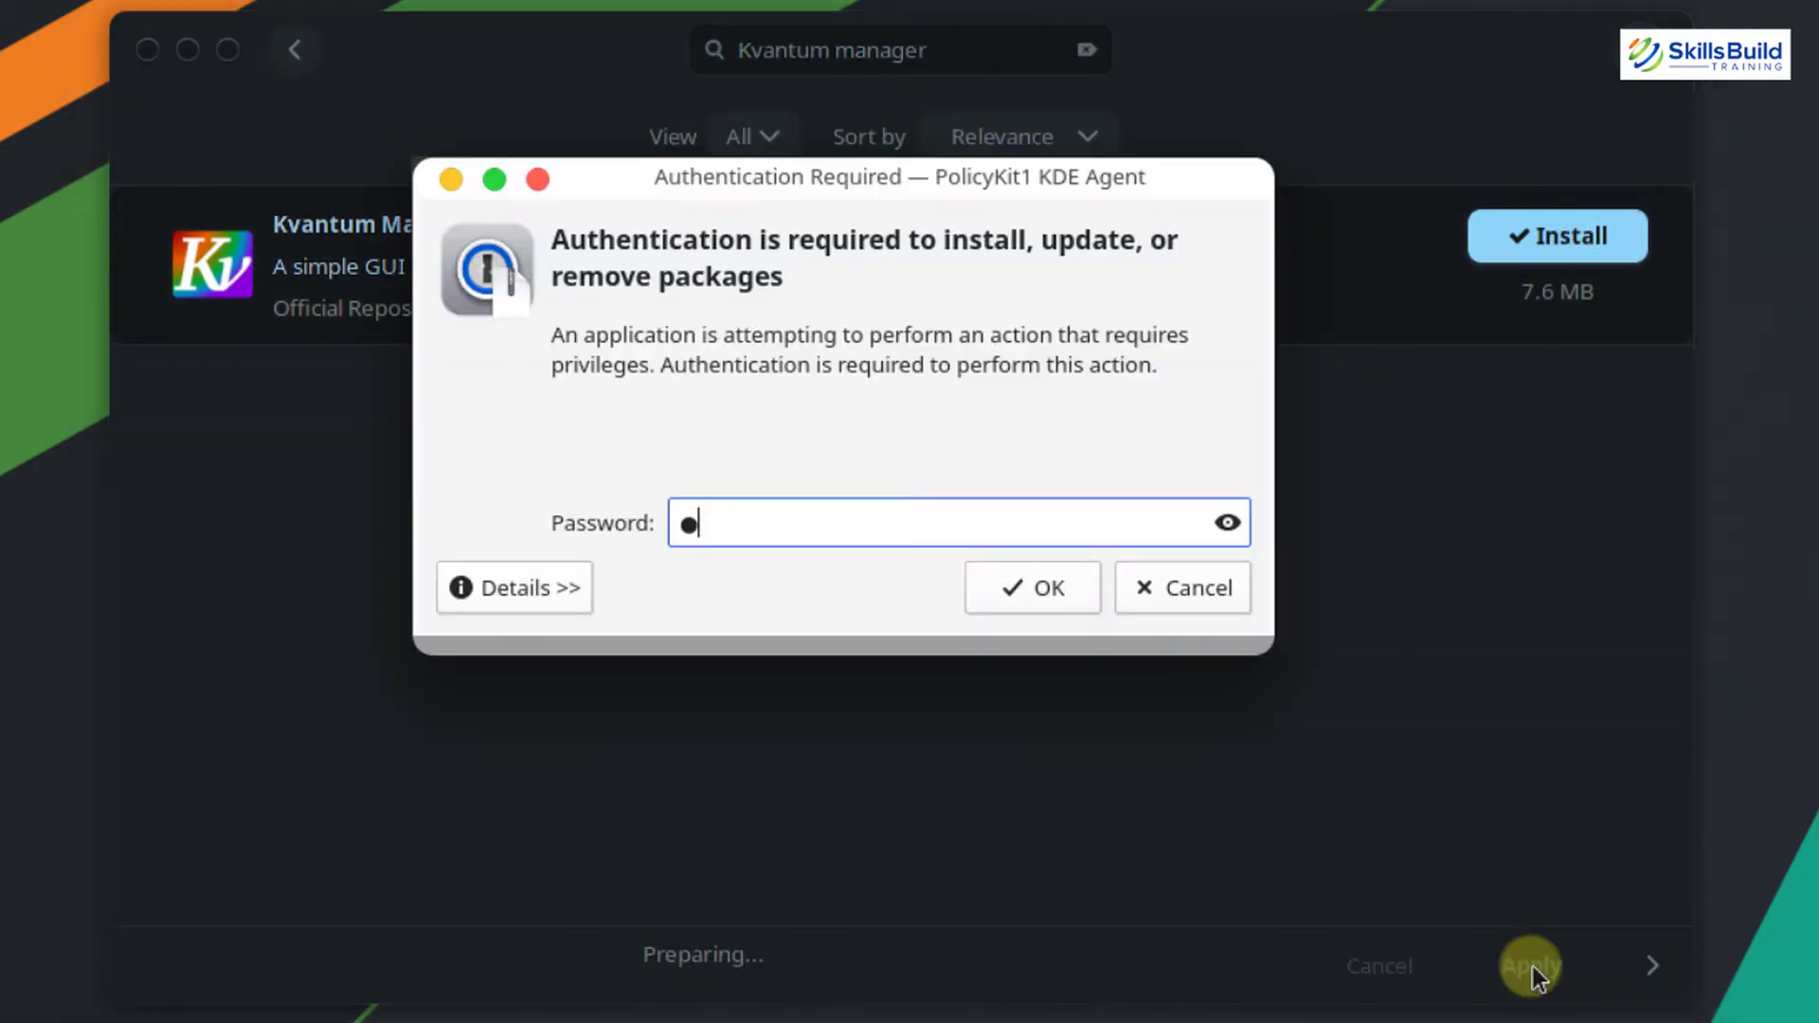
pyautogui.write('•••••')
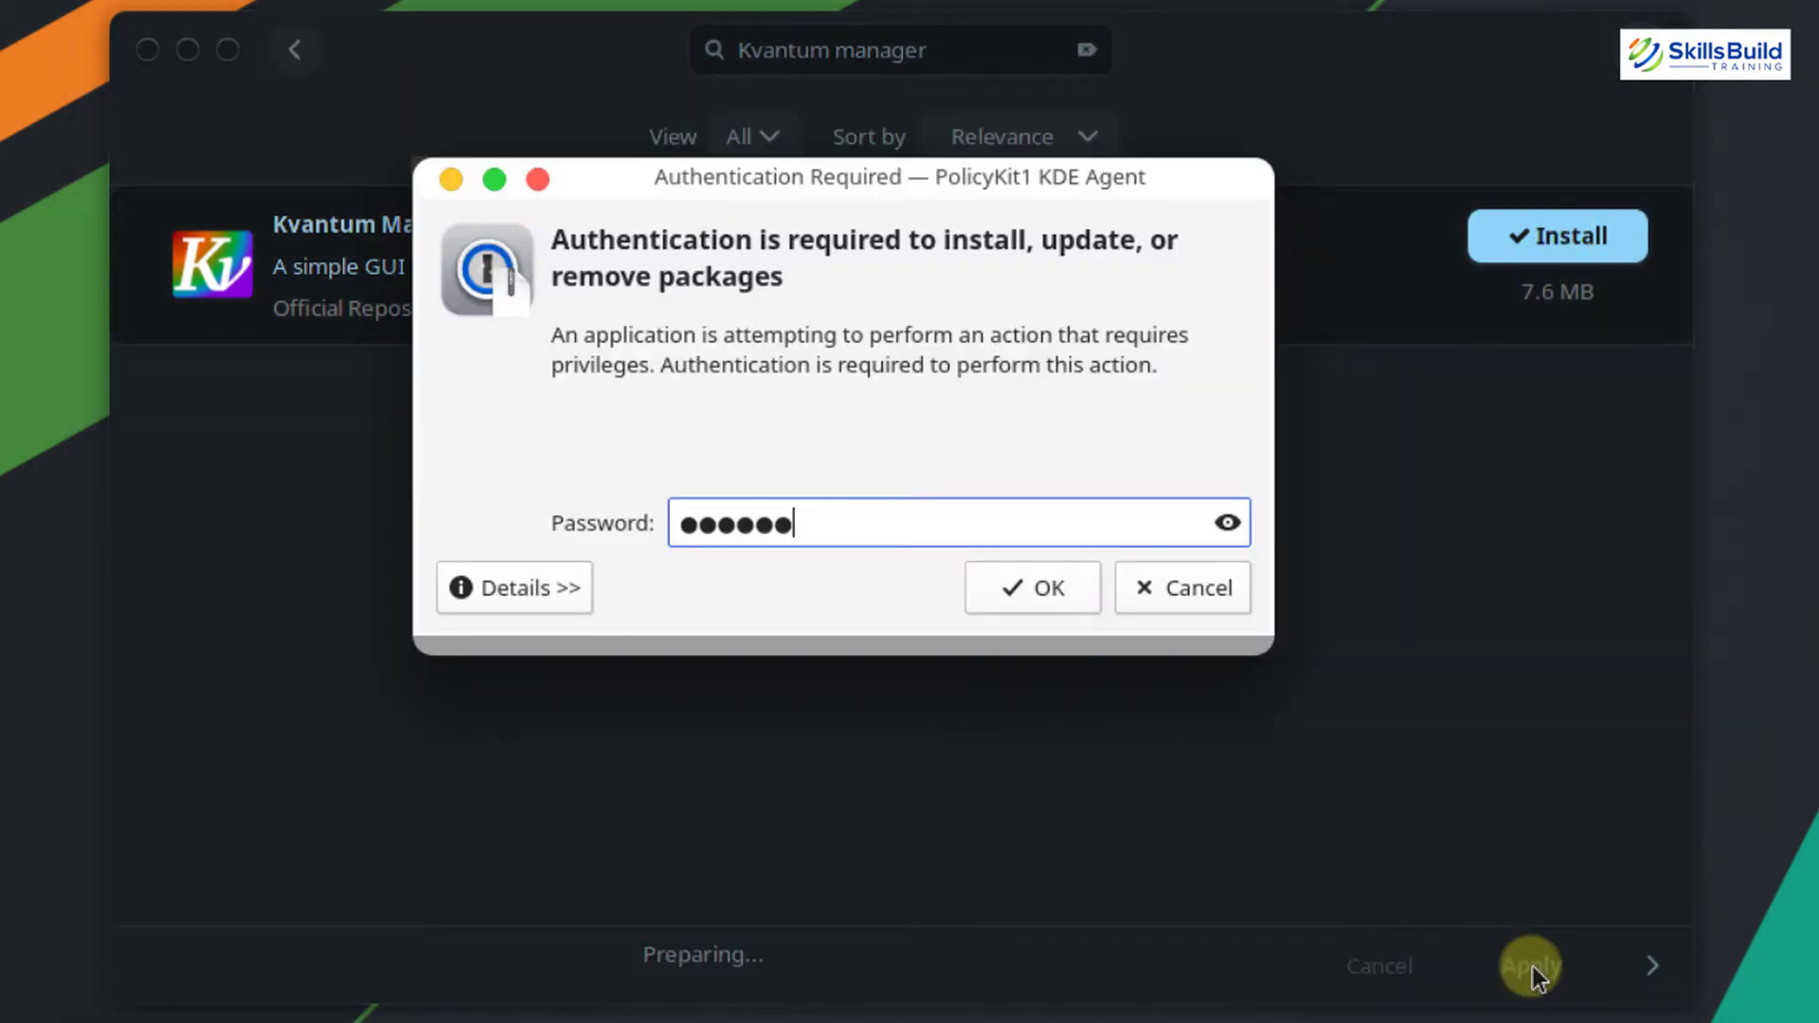
pyautogui.write('•')
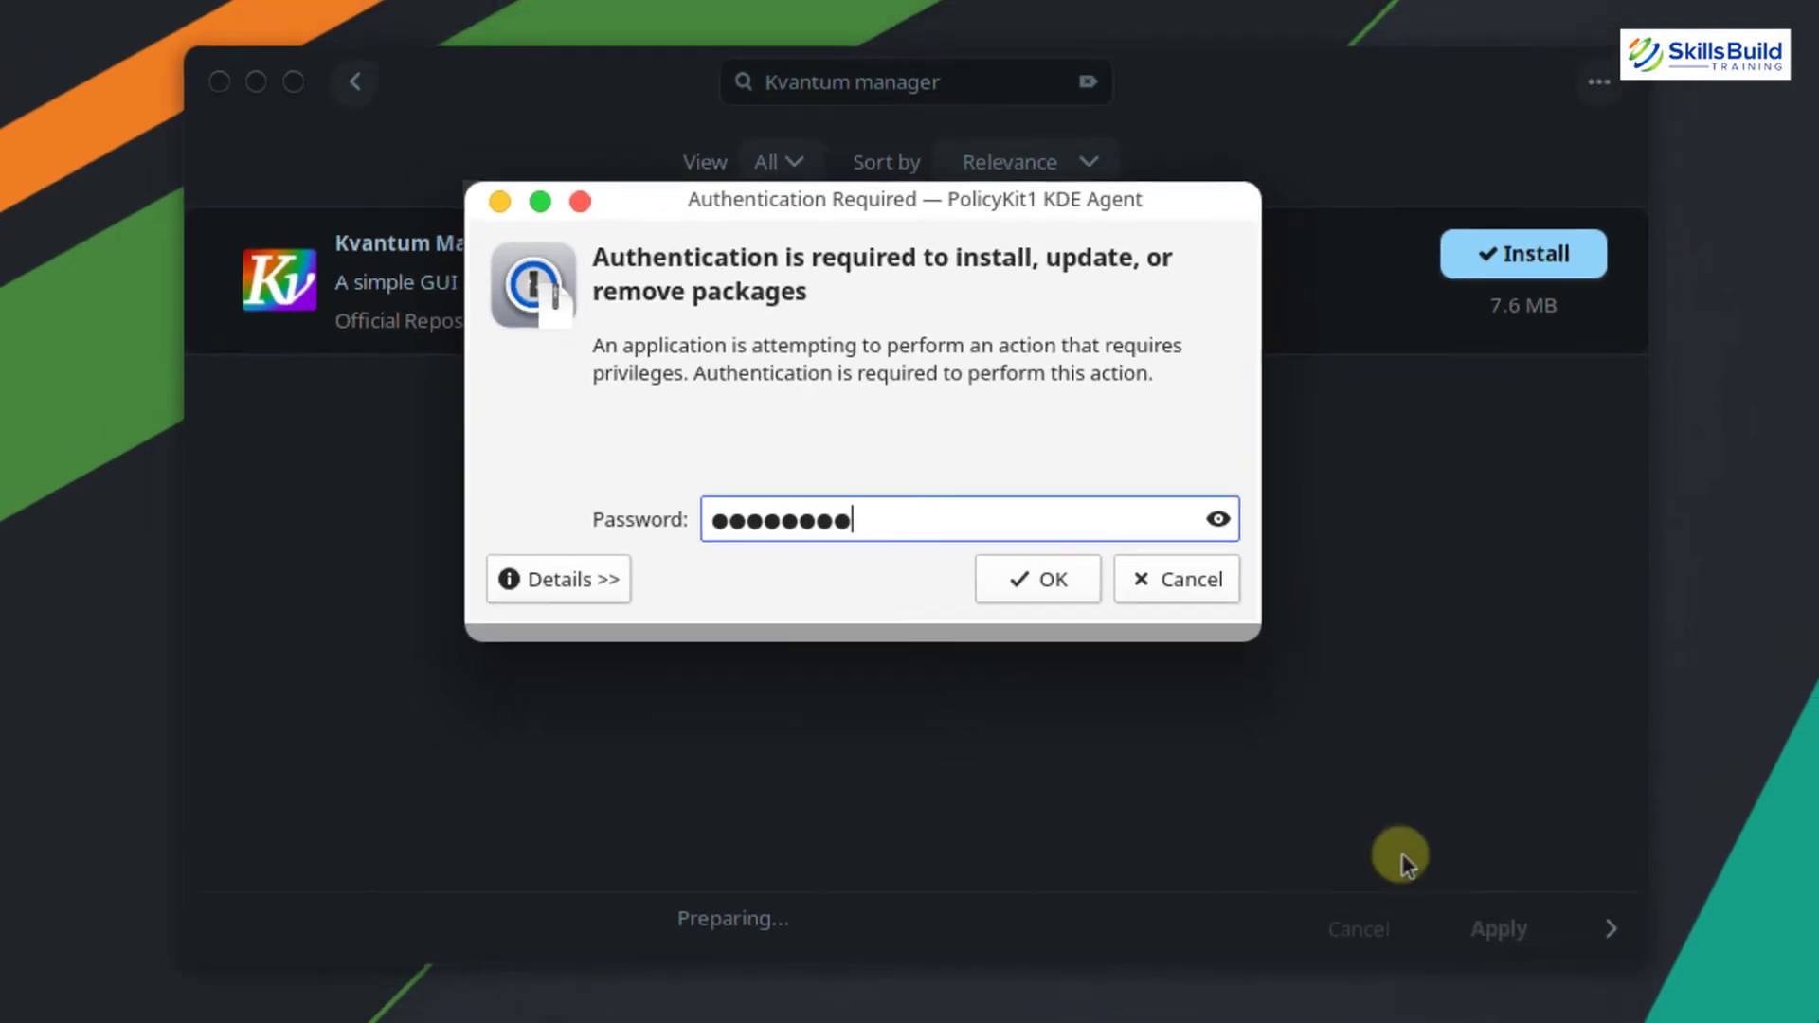
# - Authorise, then confirm the 338.6 MB transaction installing Kvantum Manager plus required upgrades
pyautogui.click(1065, 576)
pyautogui.scroll(10, 1117, 507)
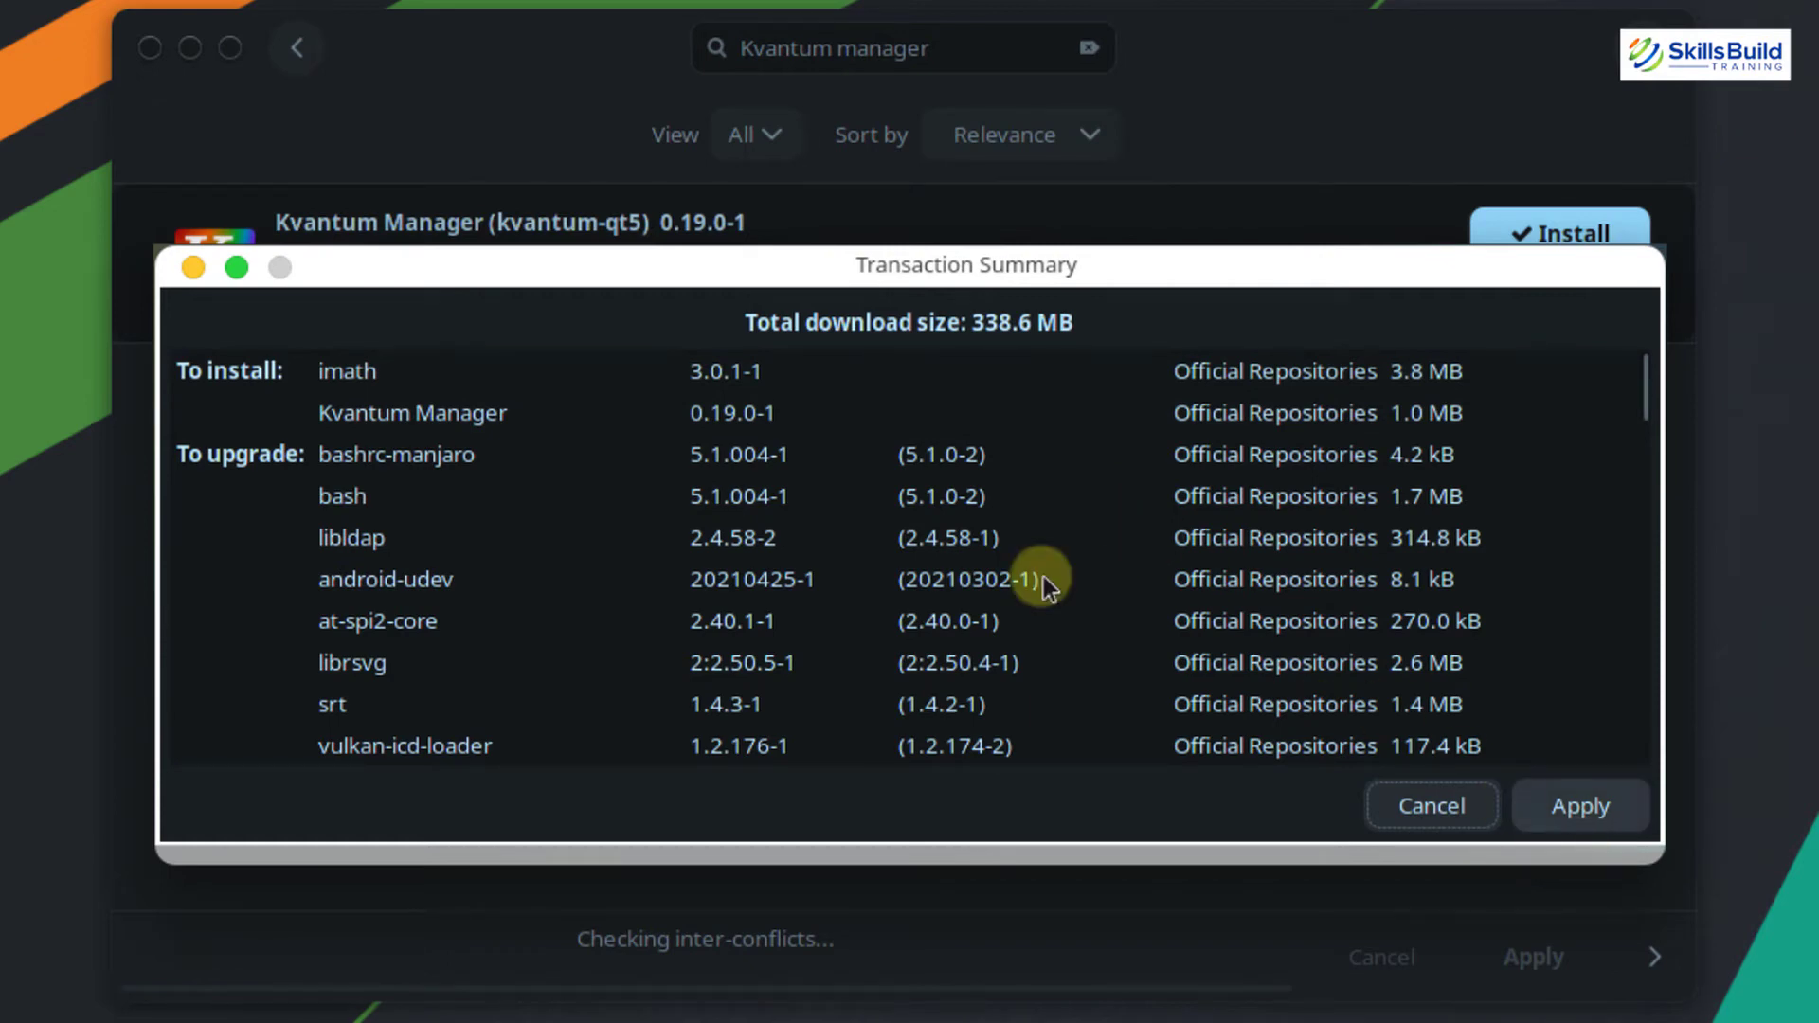
pyautogui.scroll(-3, 1043, 576)
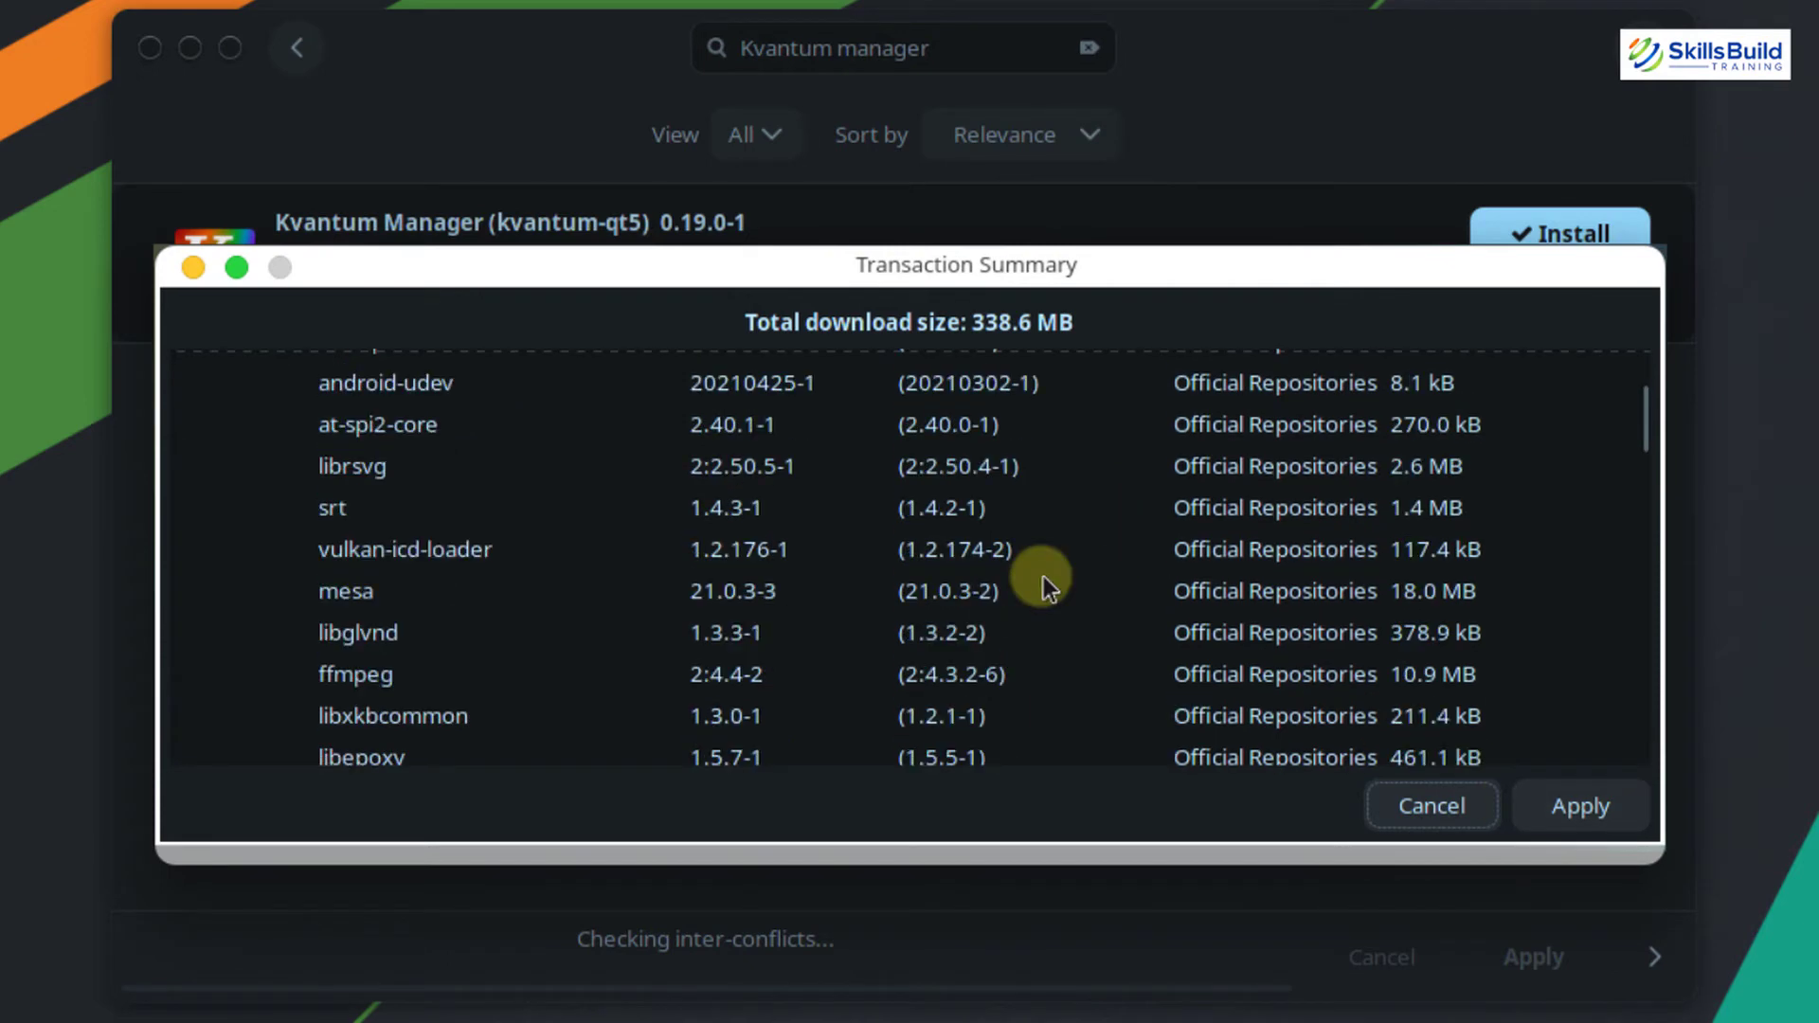
pyautogui.click(1534, 815)
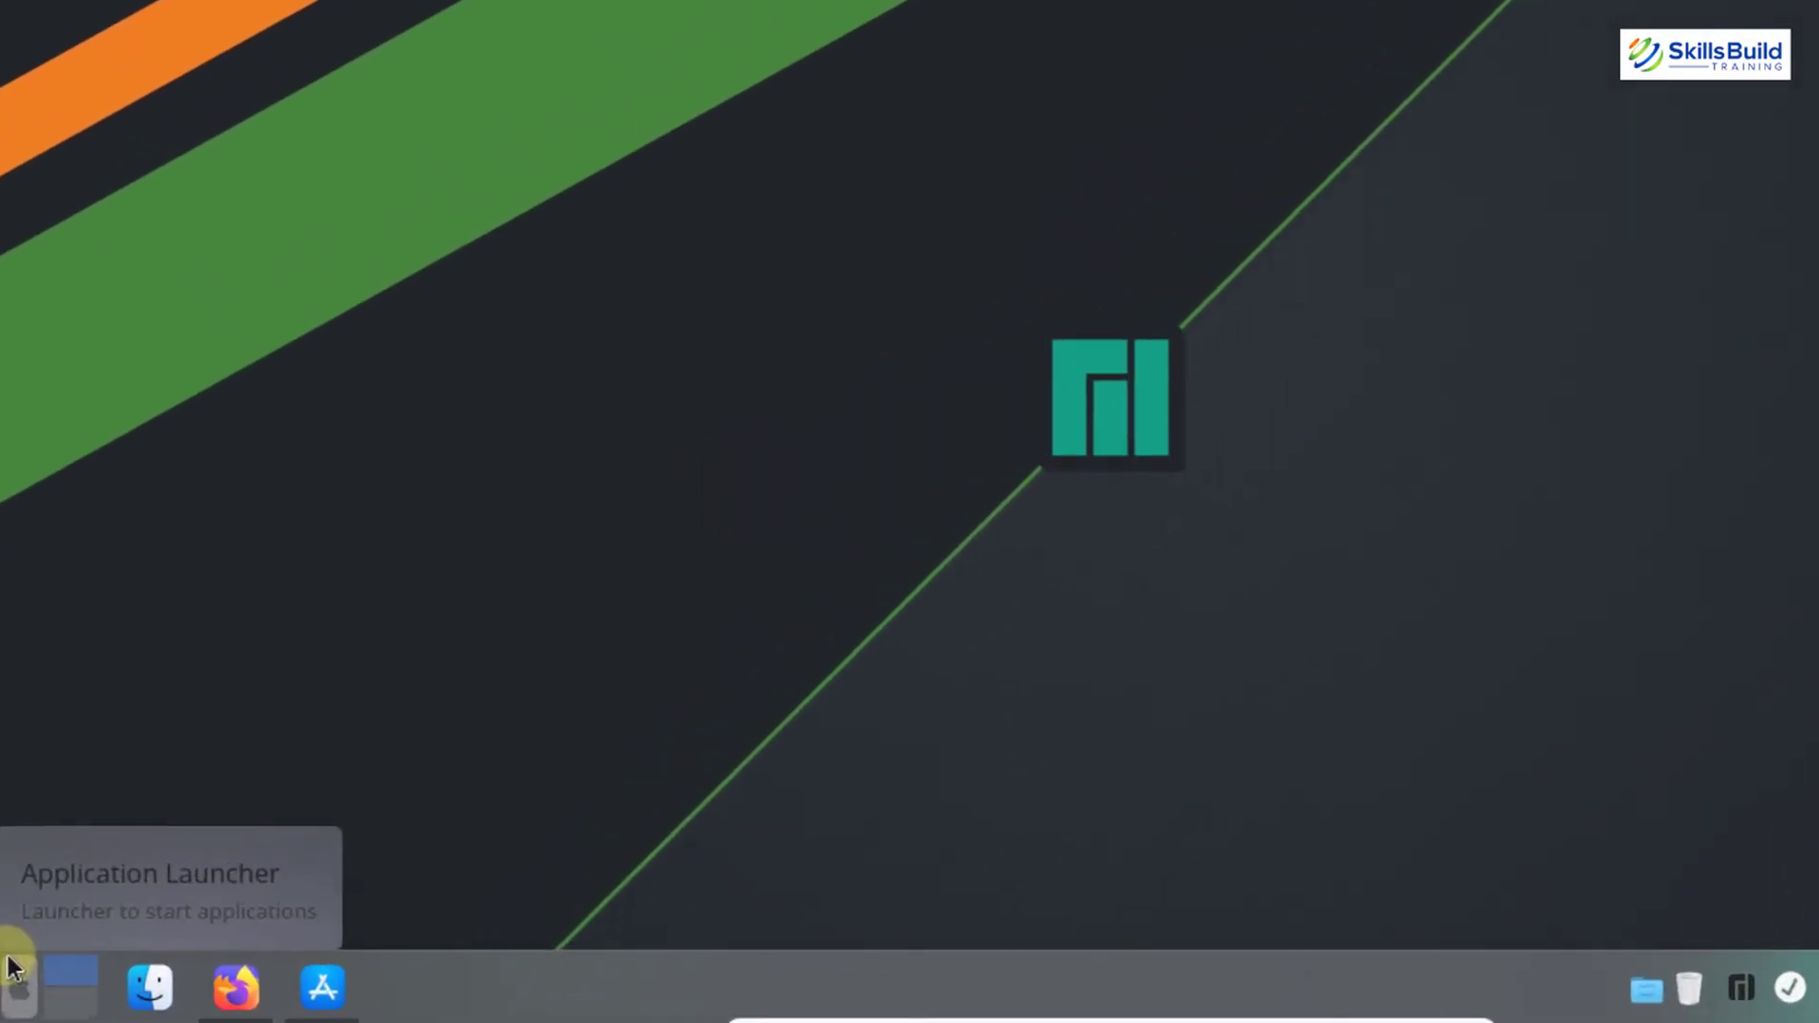
# - Search 'kvantum' in the application launcher and start Kvantum Manager
pyautogui.click(14, 968)
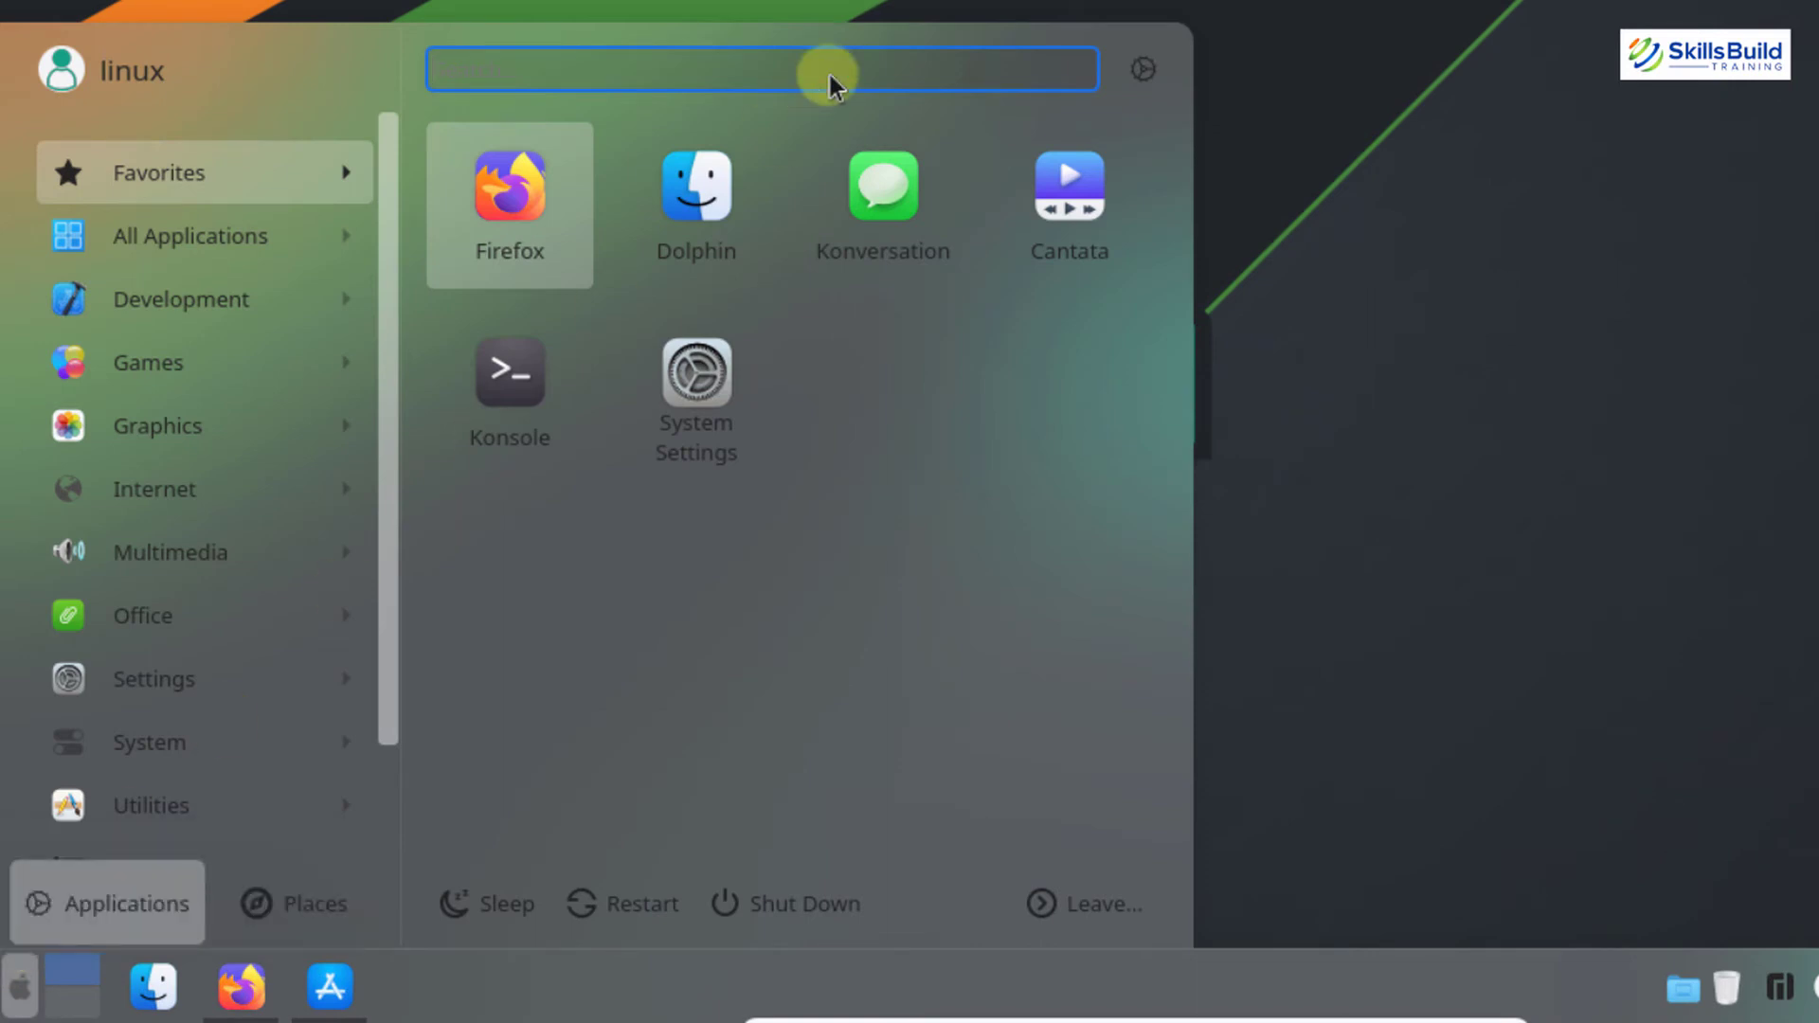
pyautogui.write('kvantum')
pyautogui.click(441, 166)
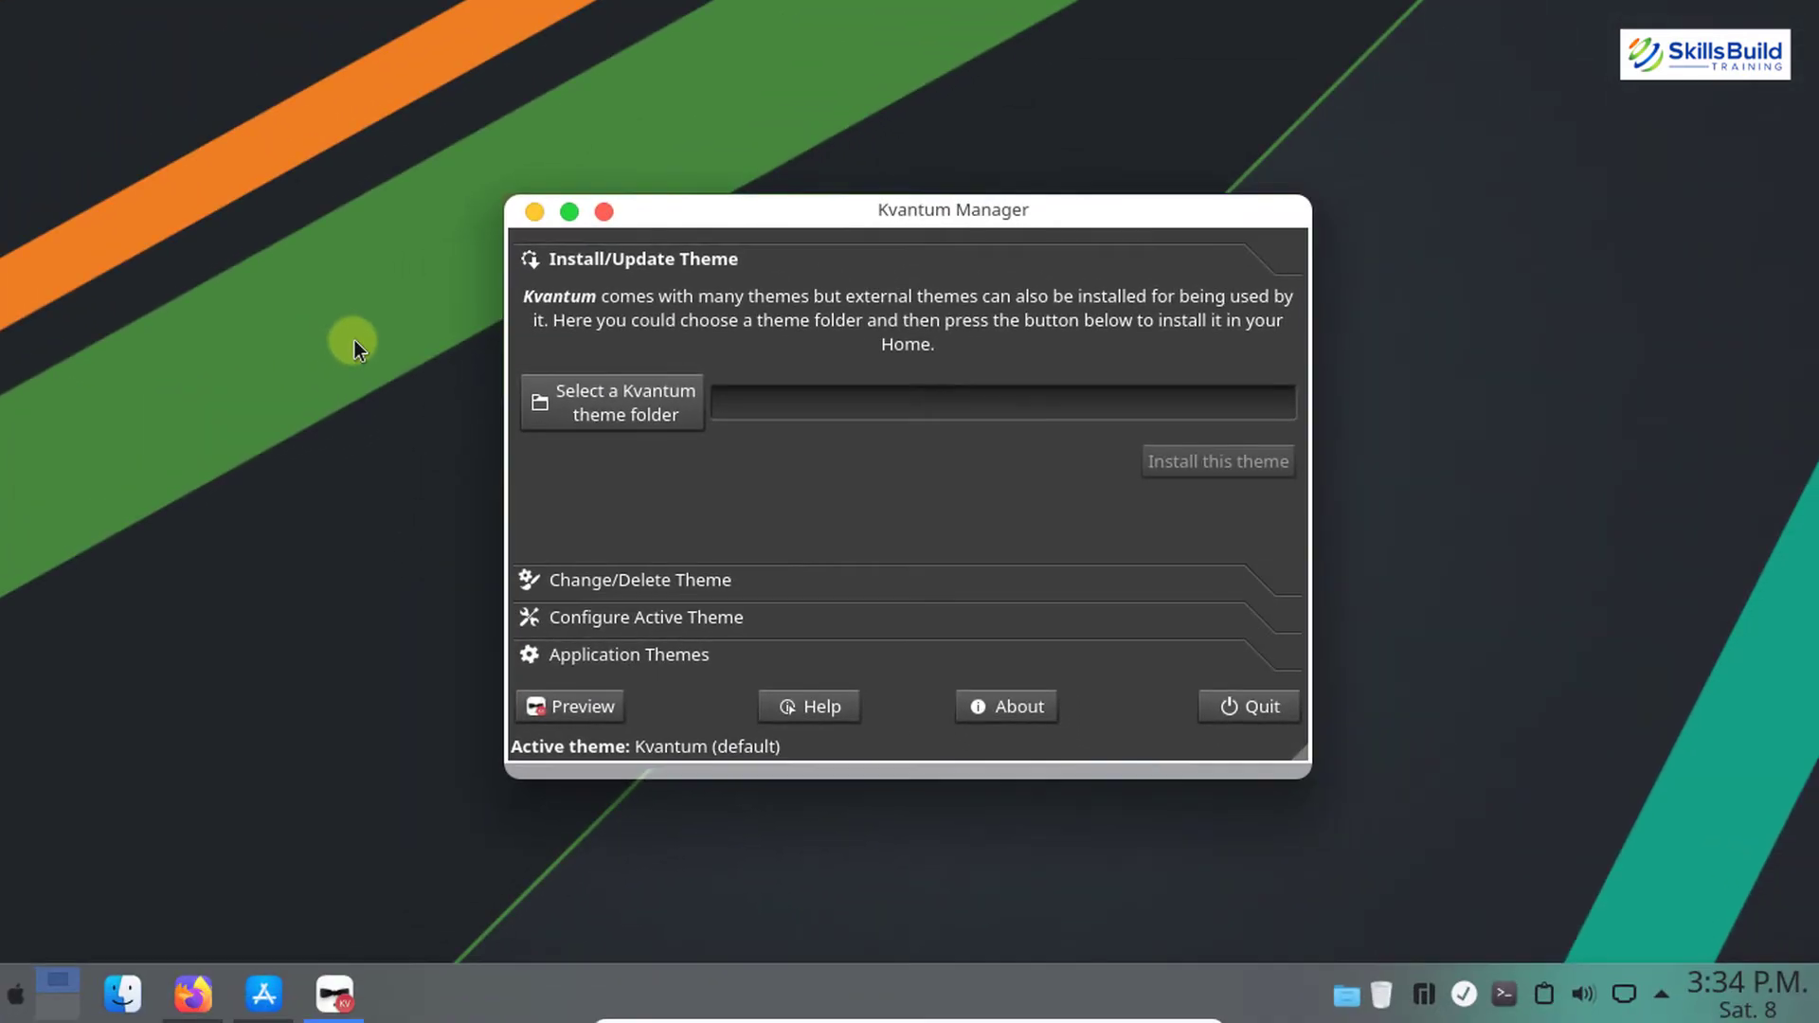
# - Save WhiteSur.tar.xz from the Files tab of the WhiteSur Kvantum pling.com page
pyautogui.click(192, 995)
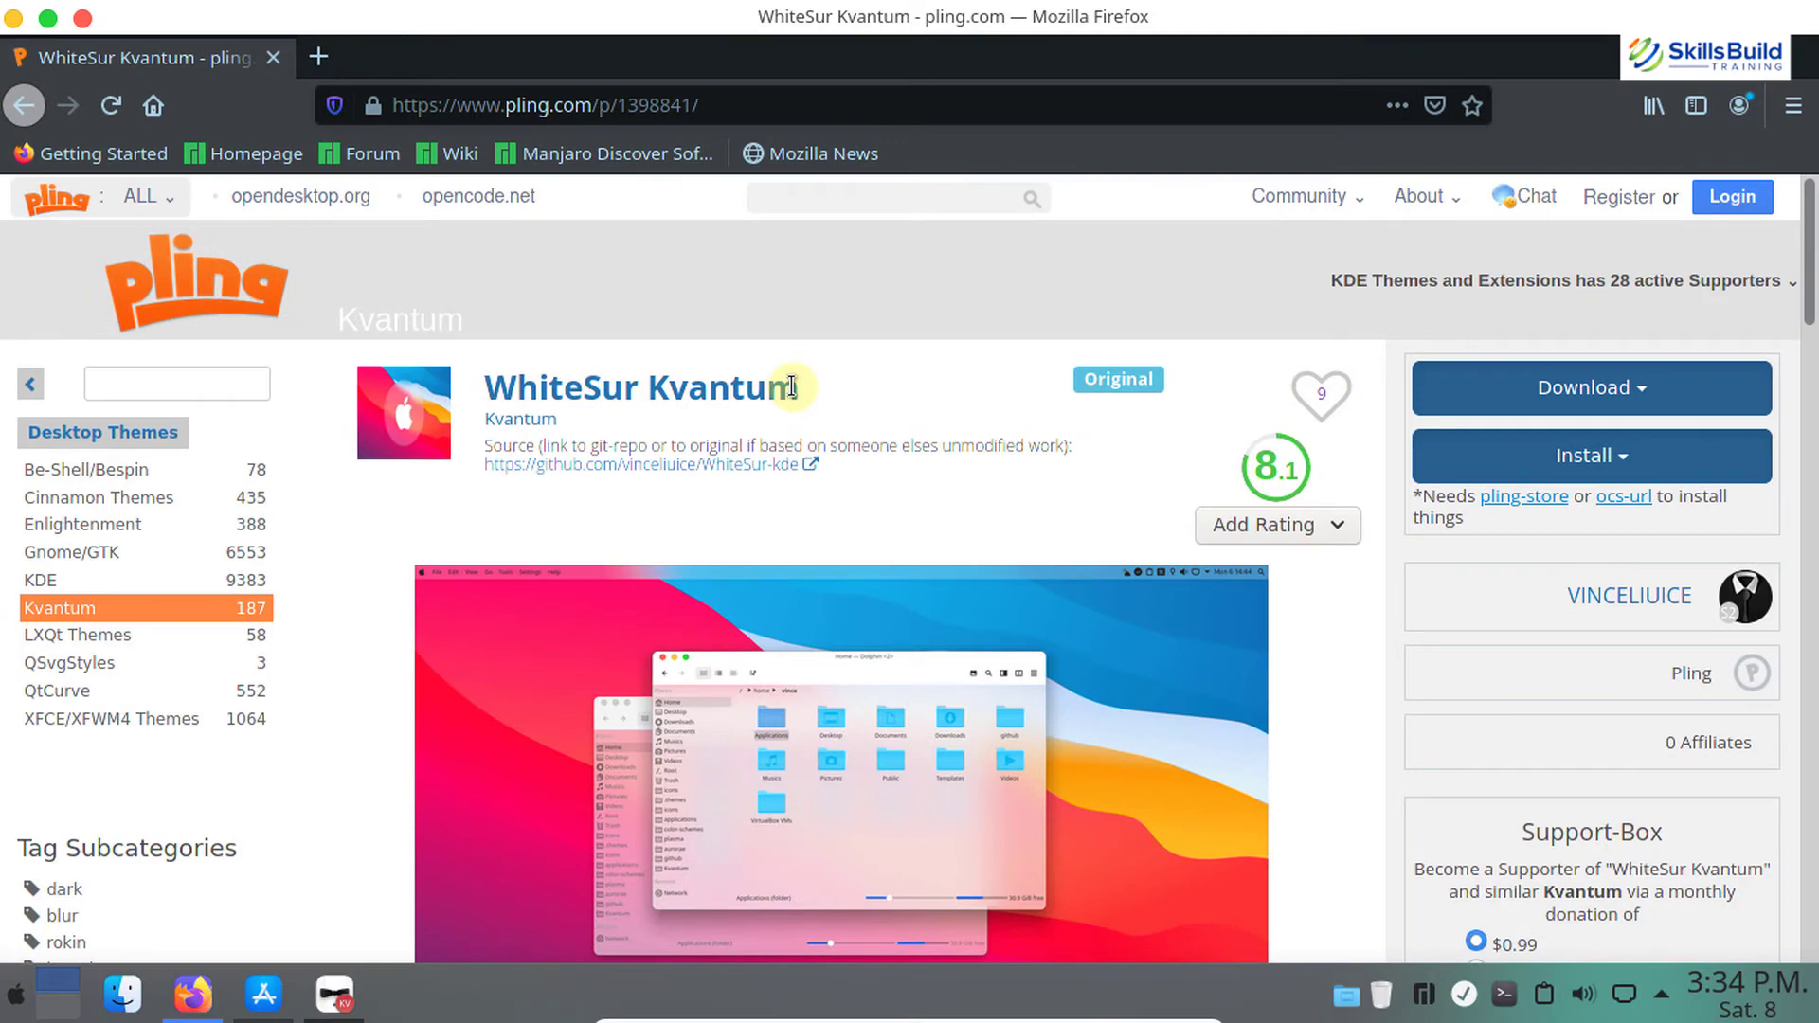
pyautogui.scroll(-6, 794, 386)
pyautogui.scroll(-2, 581, 459)
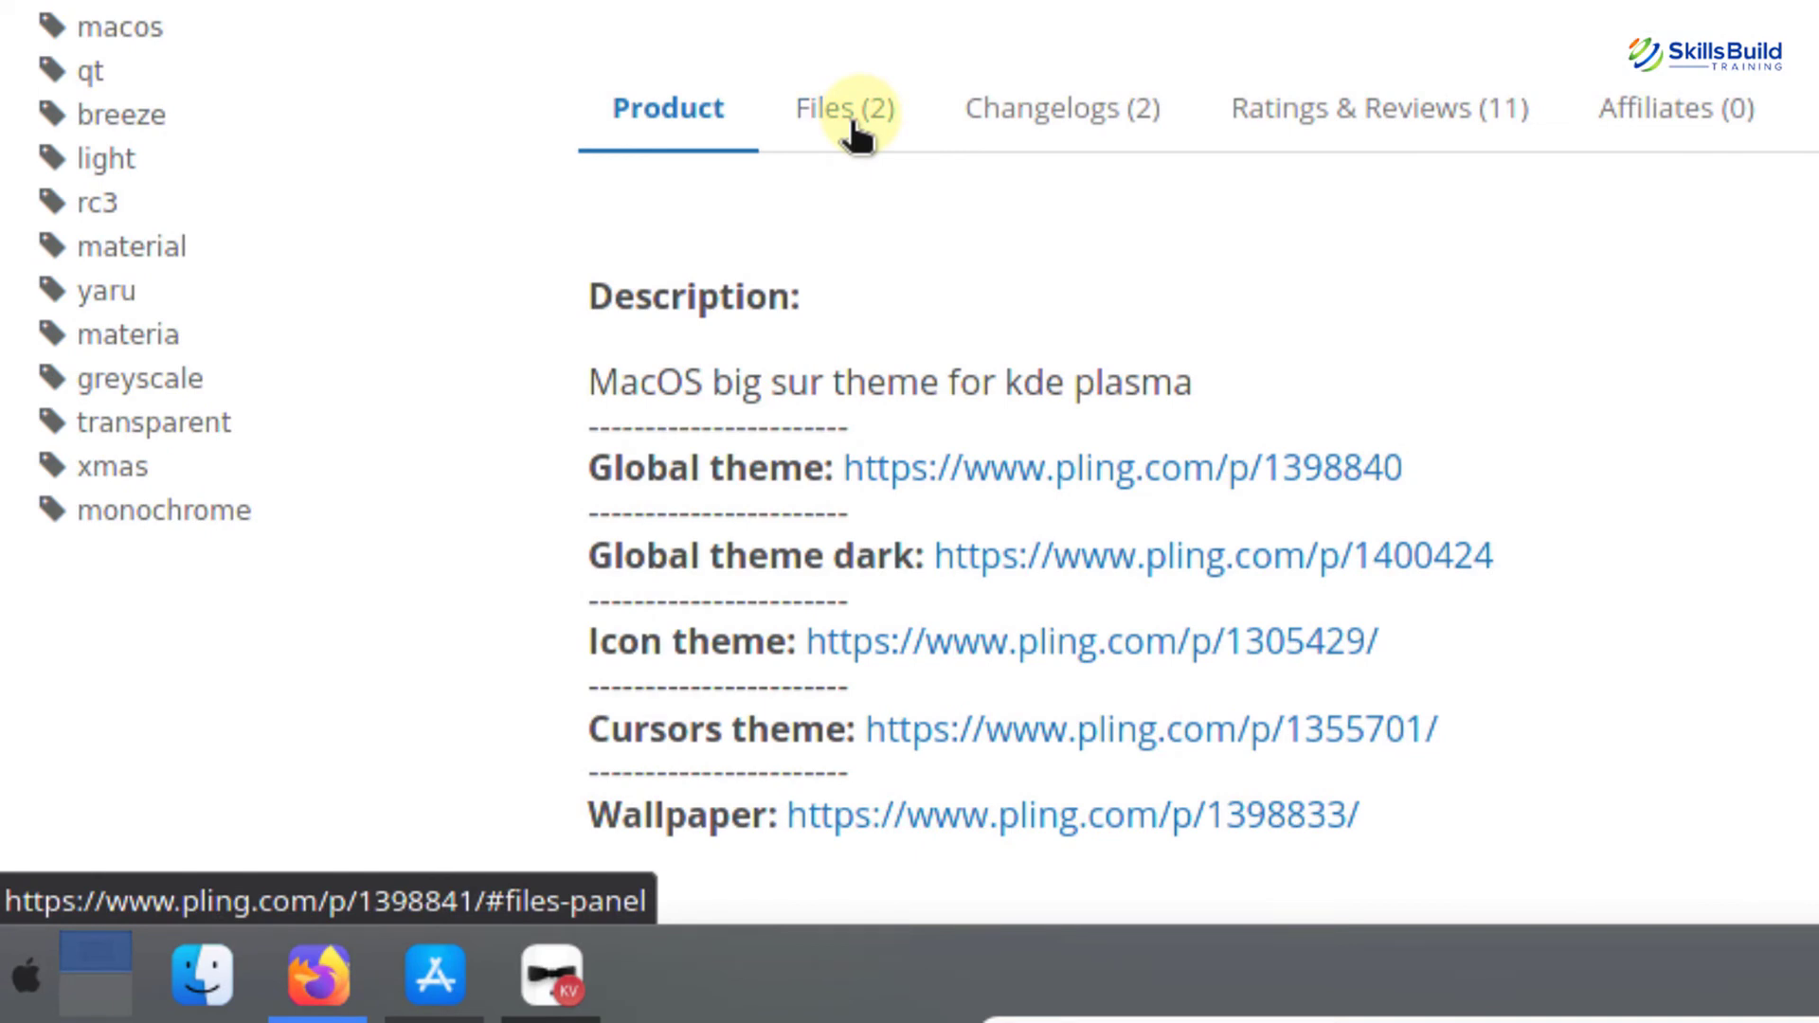
pyautogui.click(853, 123)
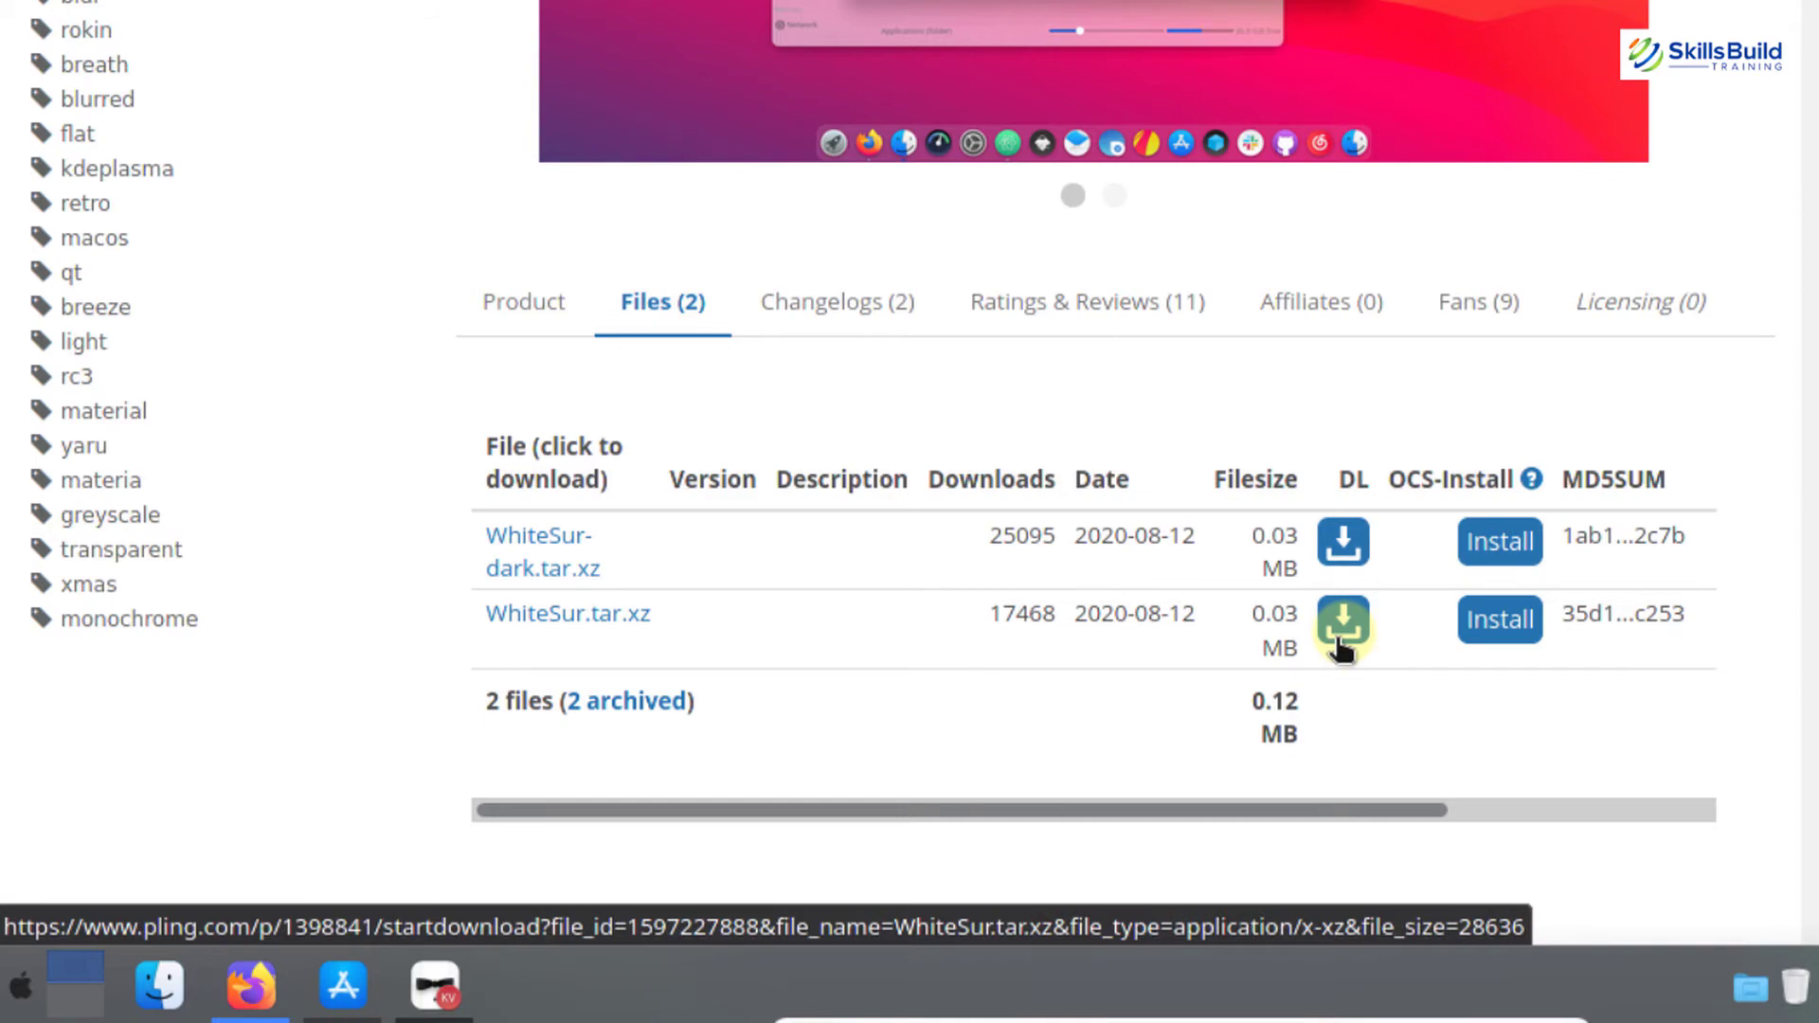
pyautogui.click(1340, 636)
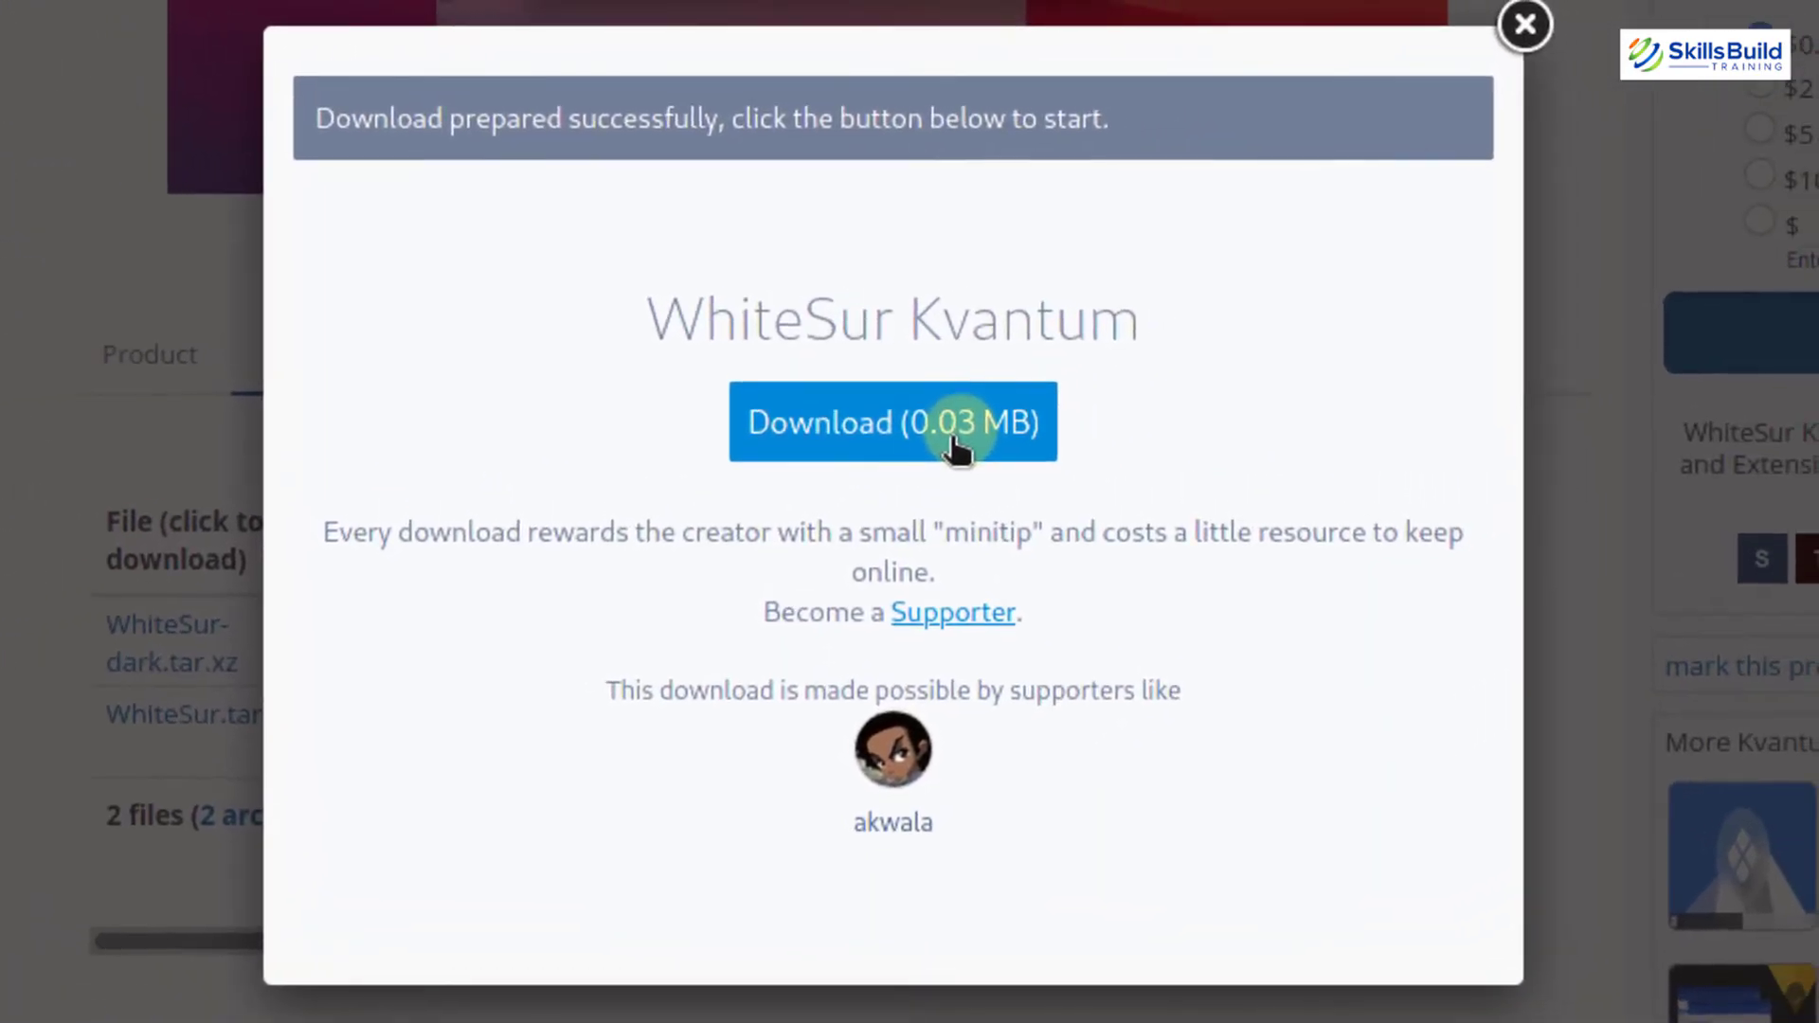
pyautogui.click(1153, 370)
pyautogui.click(1028, 523)
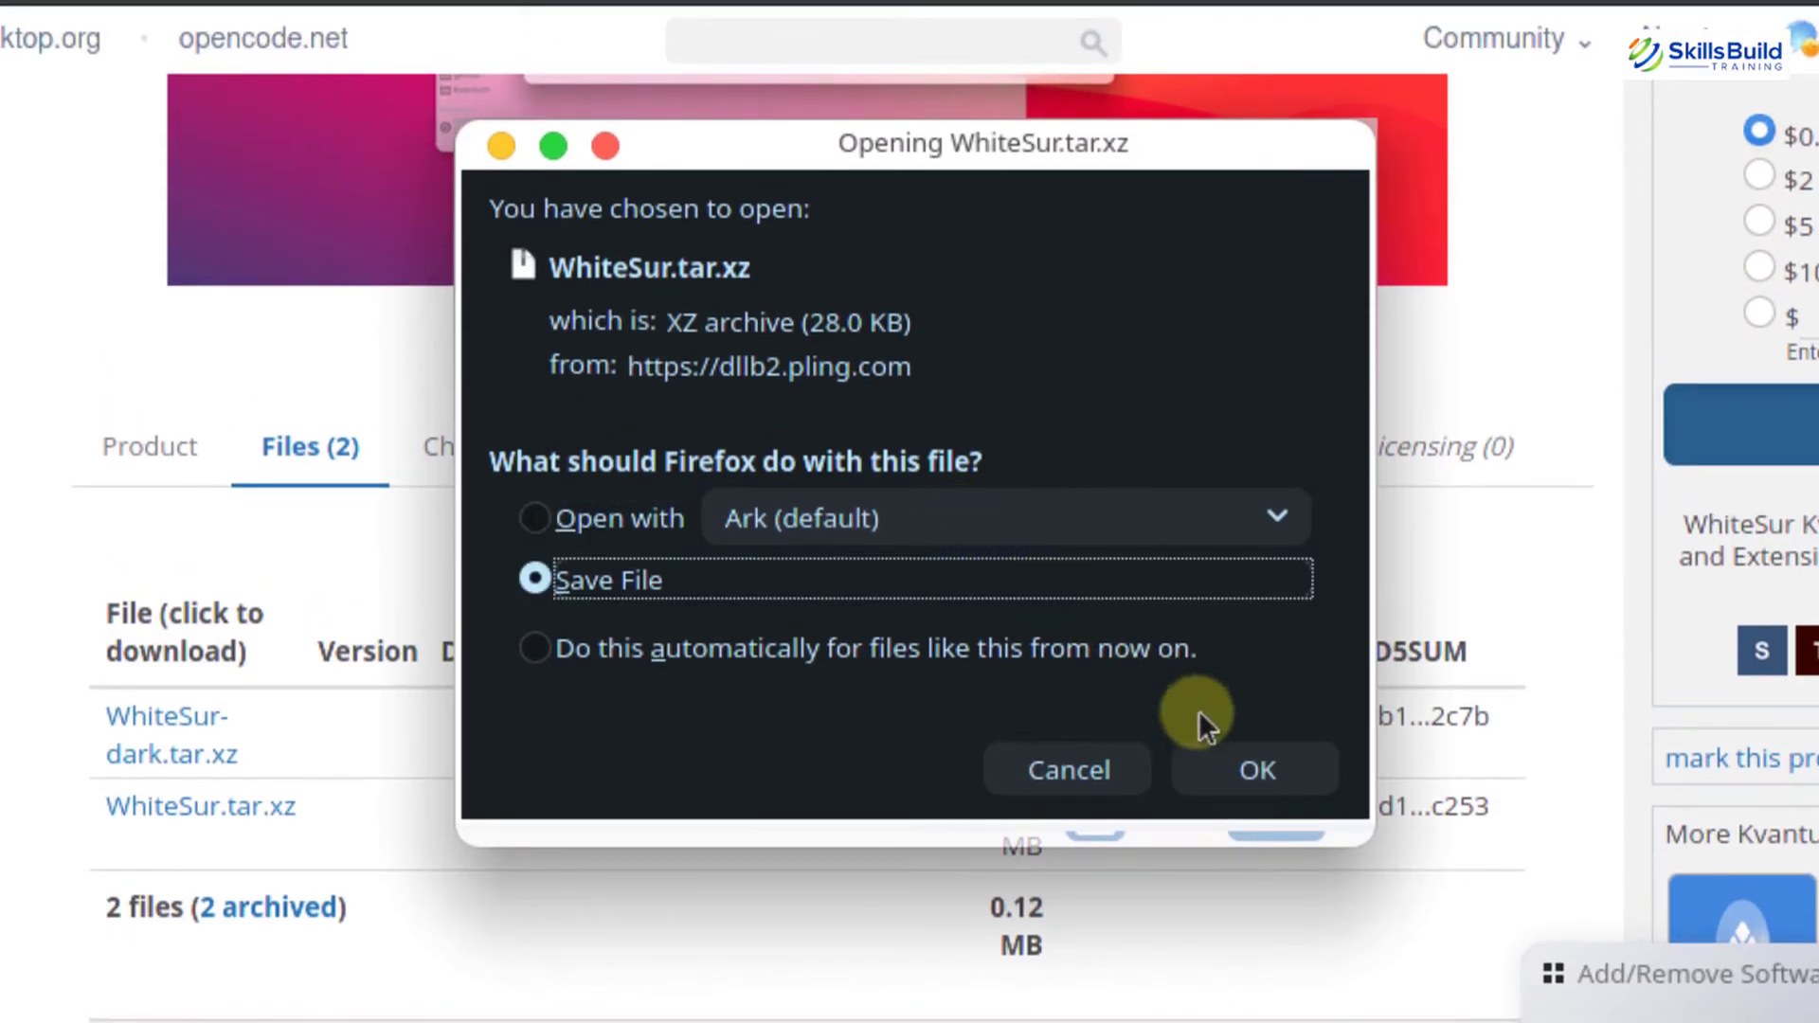
pyautogui.click(1266, 764)
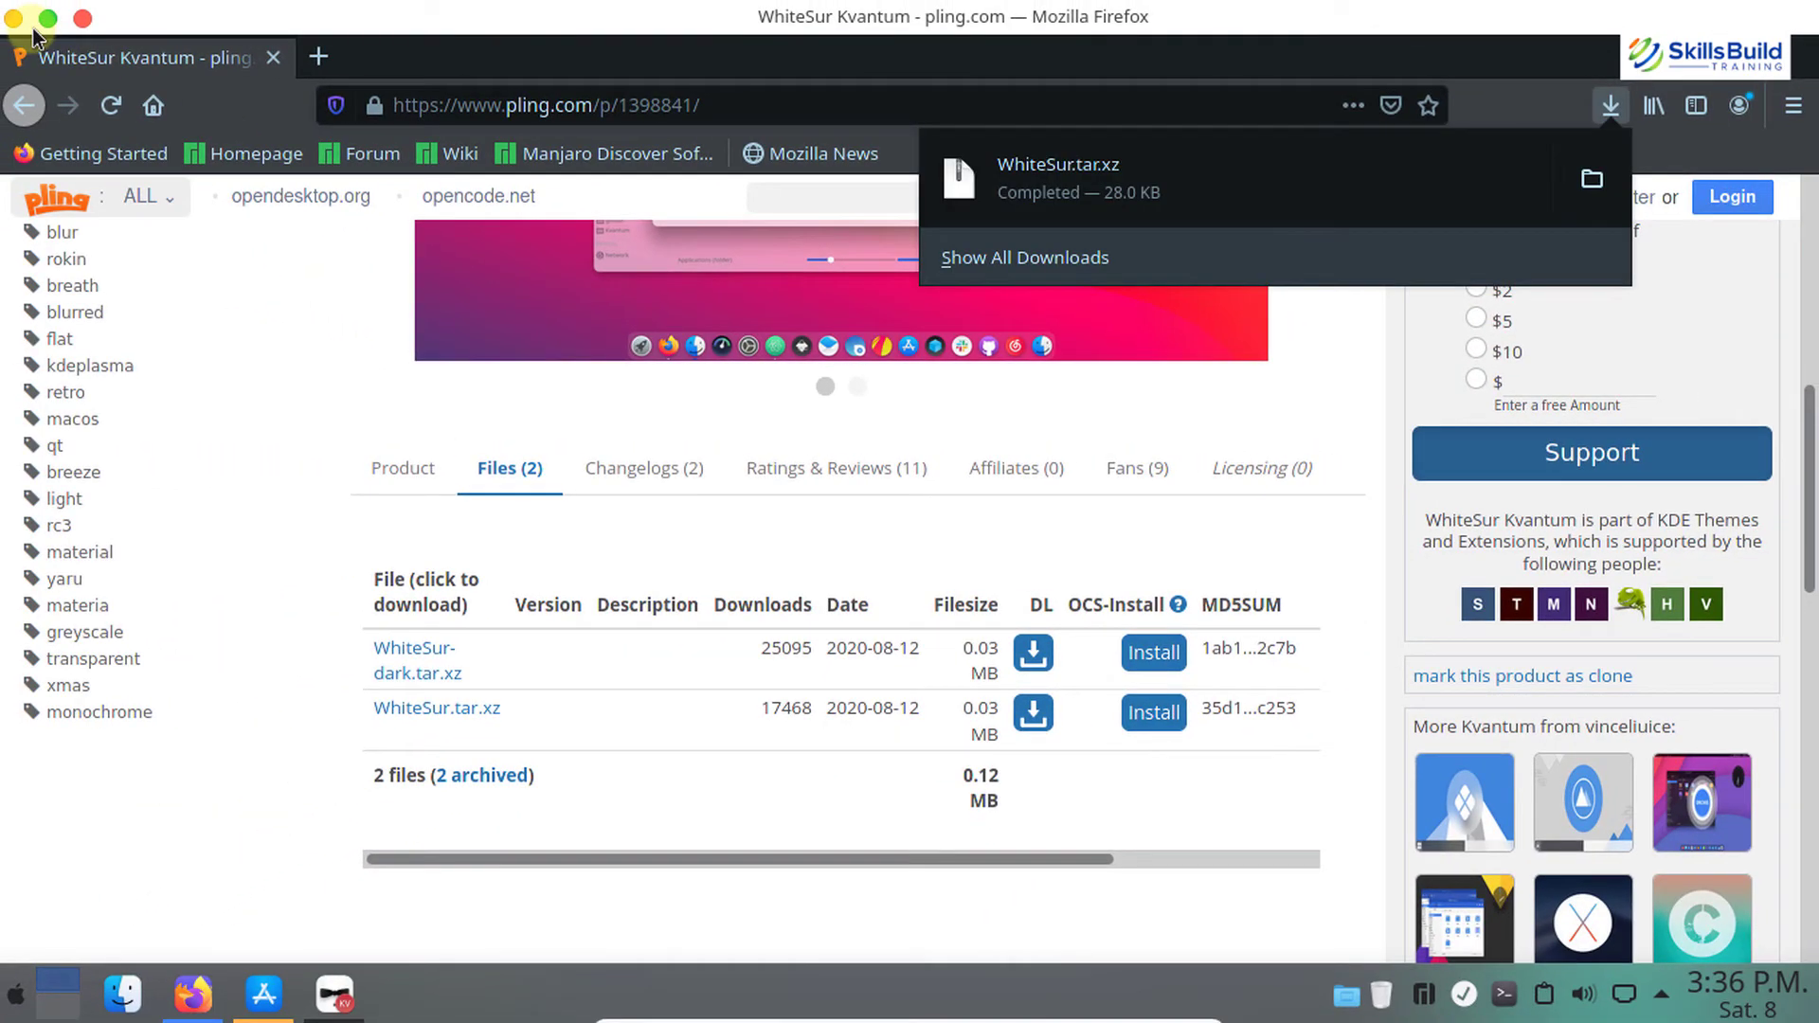
pyautogui.click(84, 28)
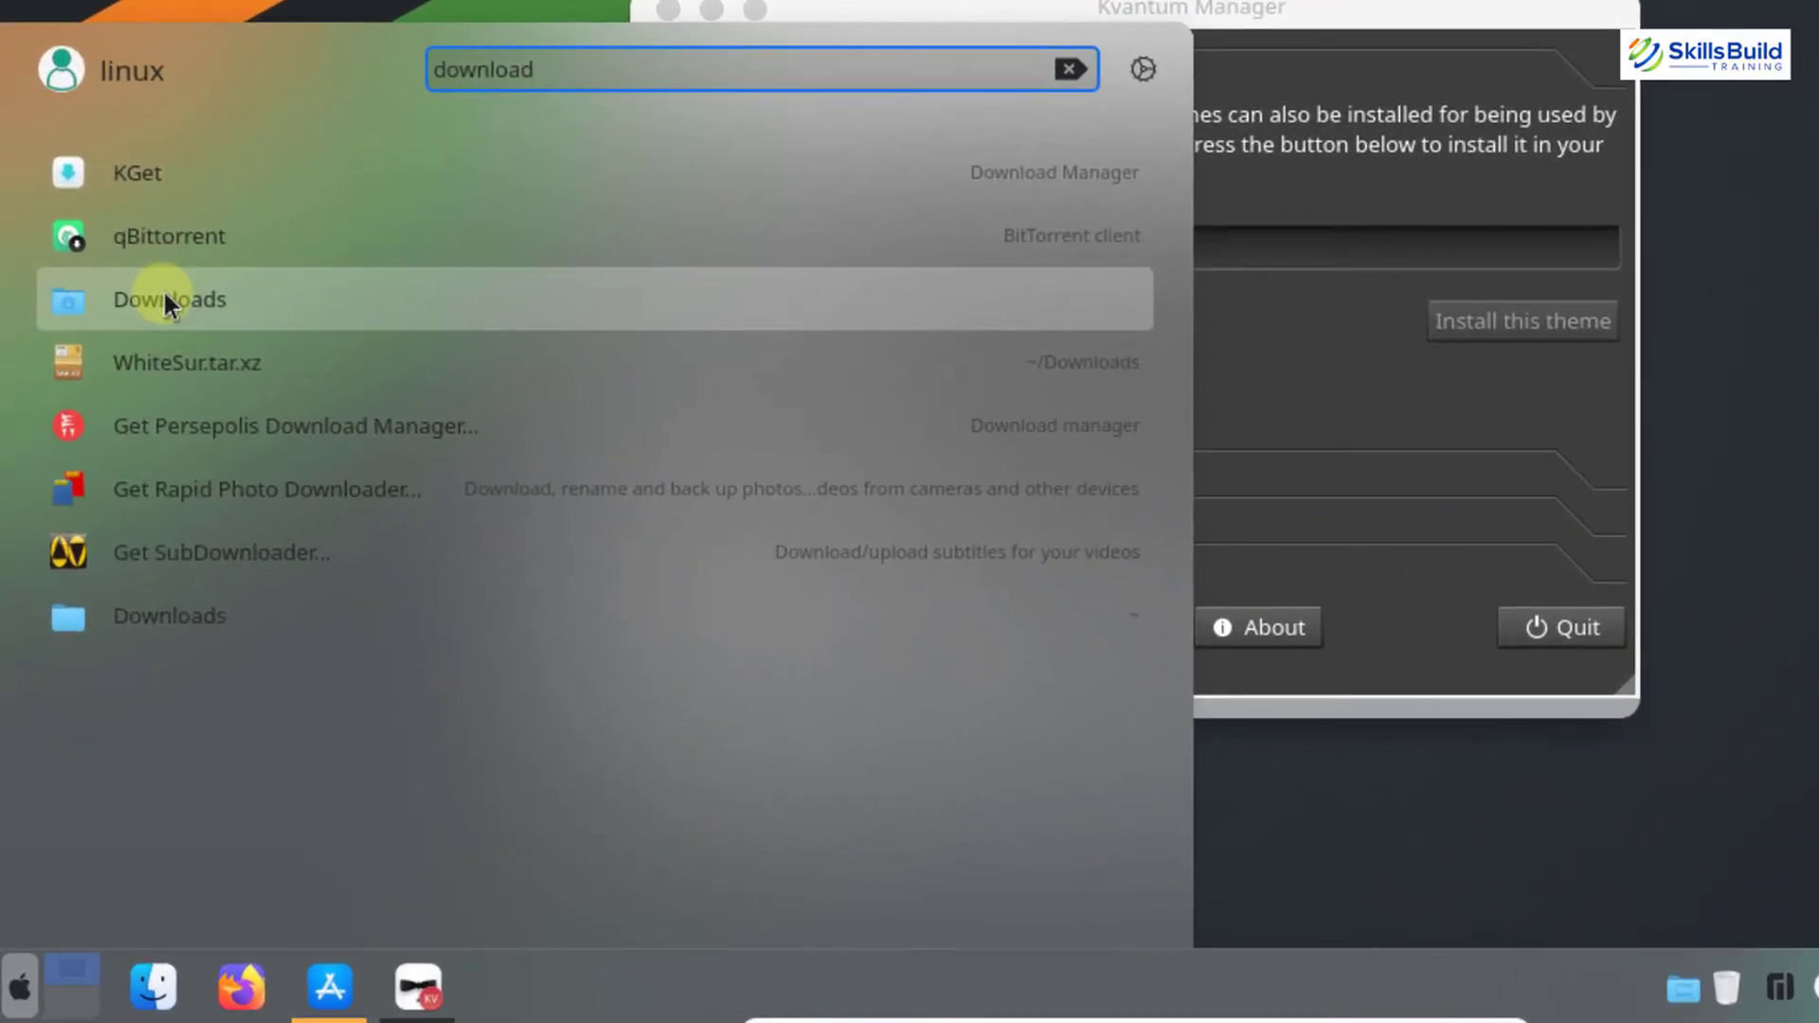
# - Extract WhiteSur.tar.xz in Downloads with Dolphin's Extract archive here, then close Dolphin
pyautogui.click(165, 301)
pyautogui.click(873, 127)
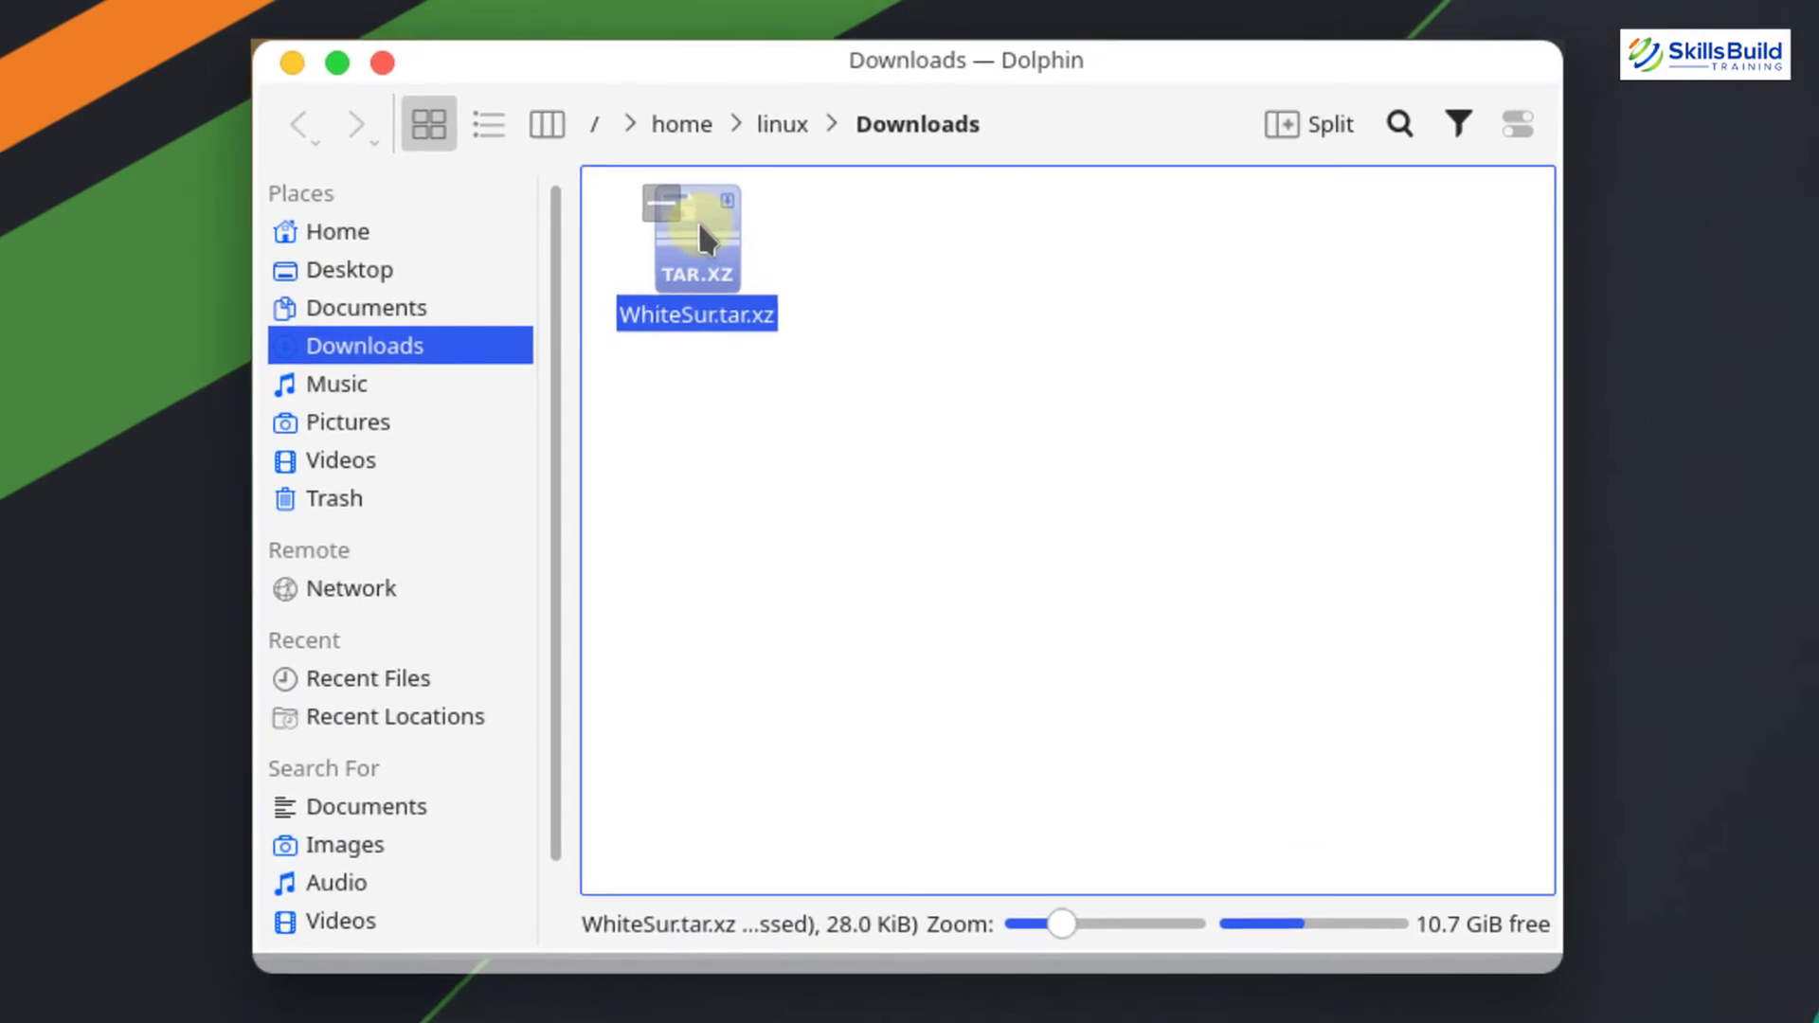
pyautogui.rightClick(699, 284)
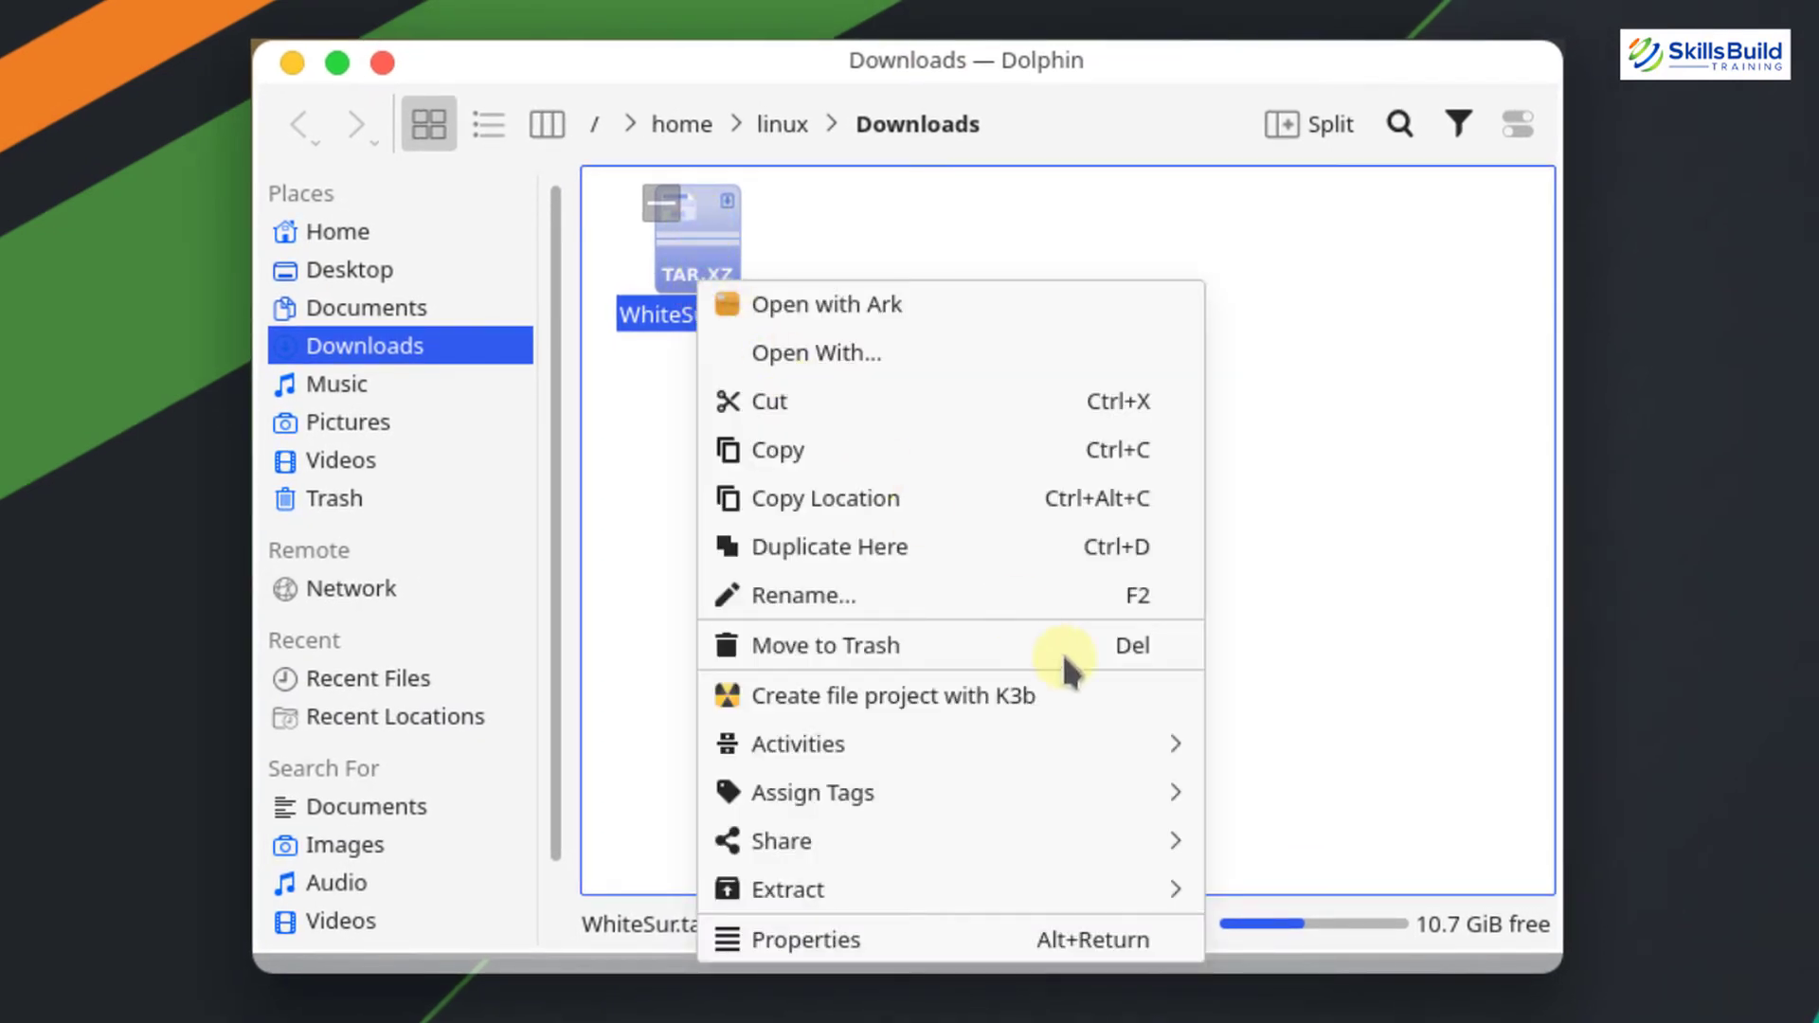
pyautogui.moveTo(1180, 888)
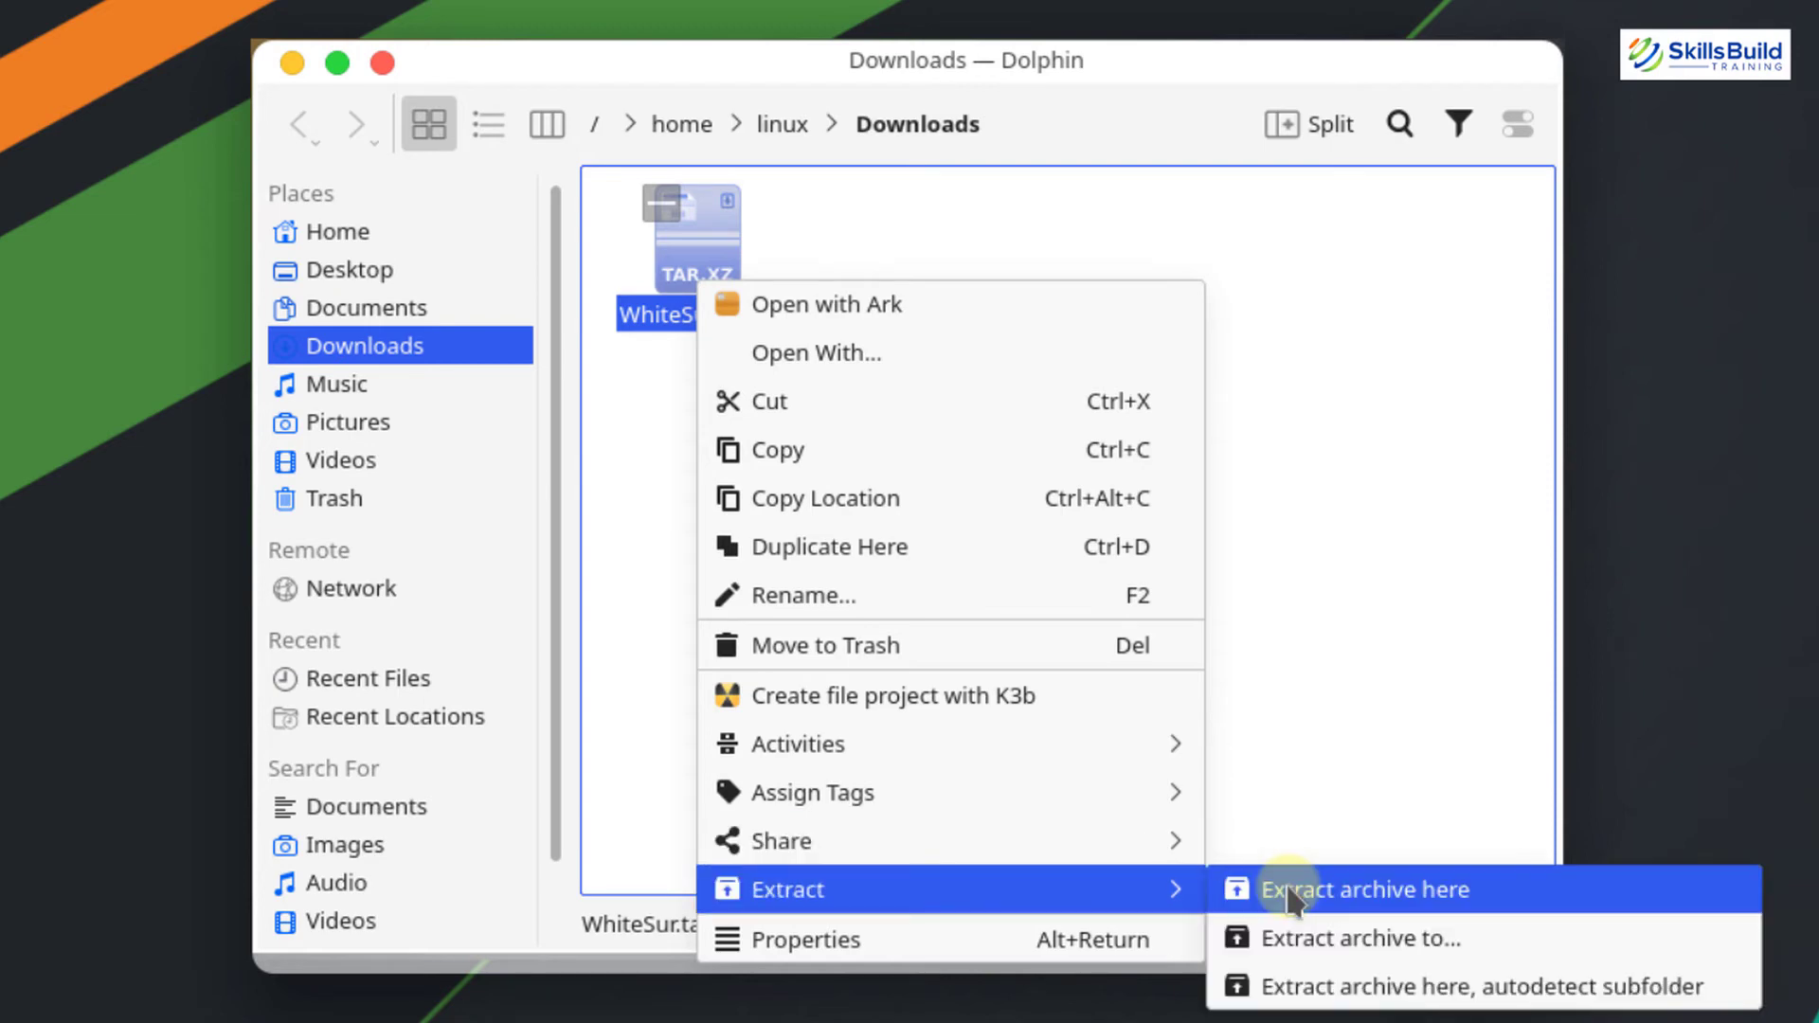
pyautogui.click(1294, 891)
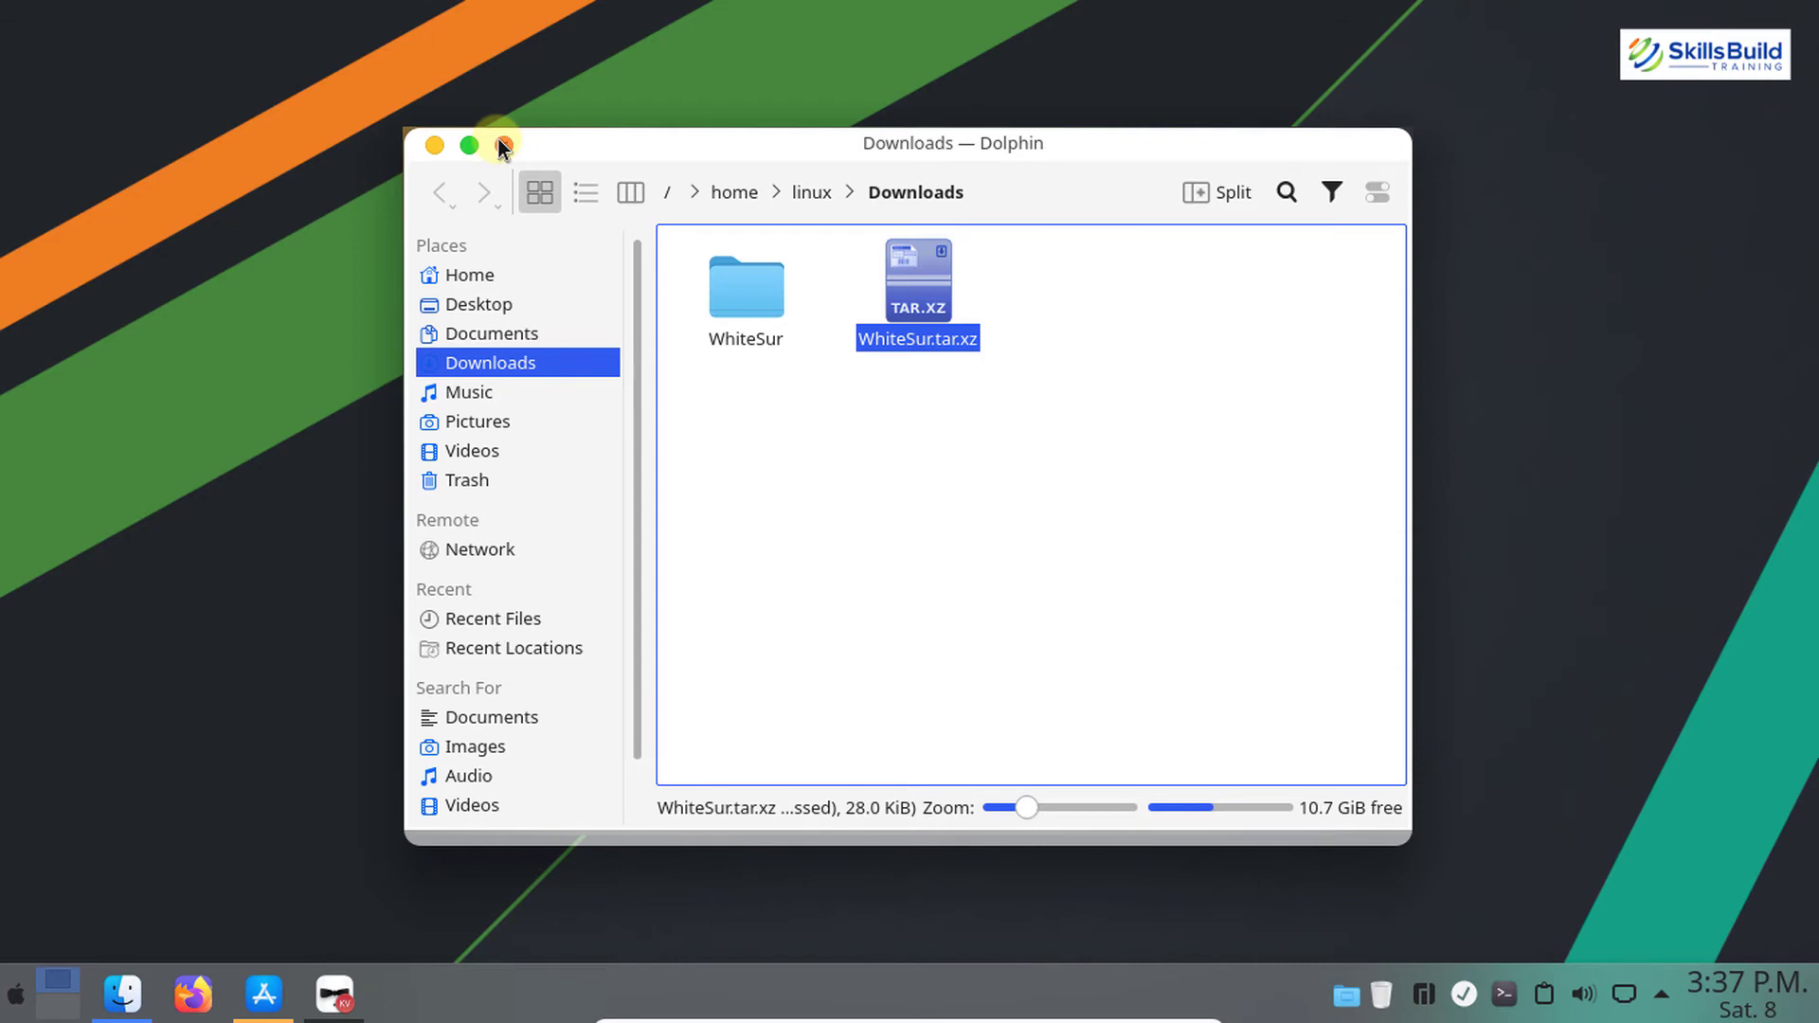
pyautogui.click(503, 145)
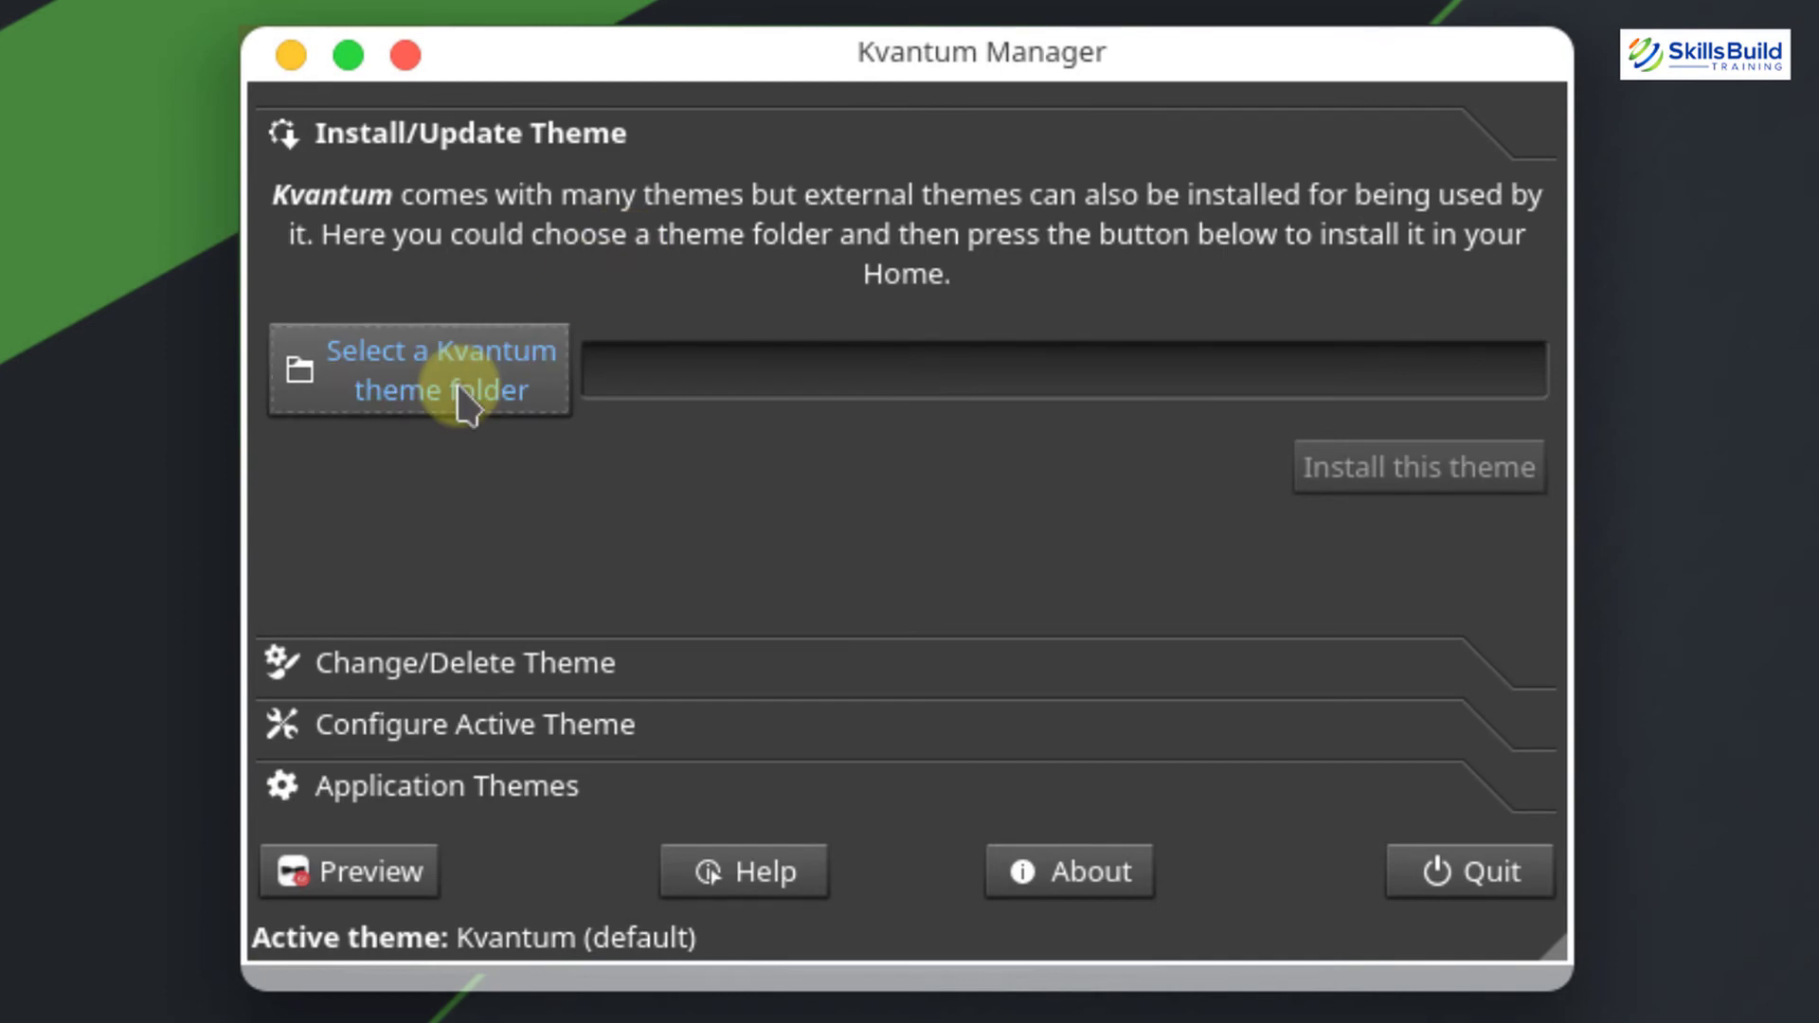
# - Choose /home/linux/Downloads/WhiteSur as the theme folder and install the WhiteSur theme
pyautogui.click(464, 402)
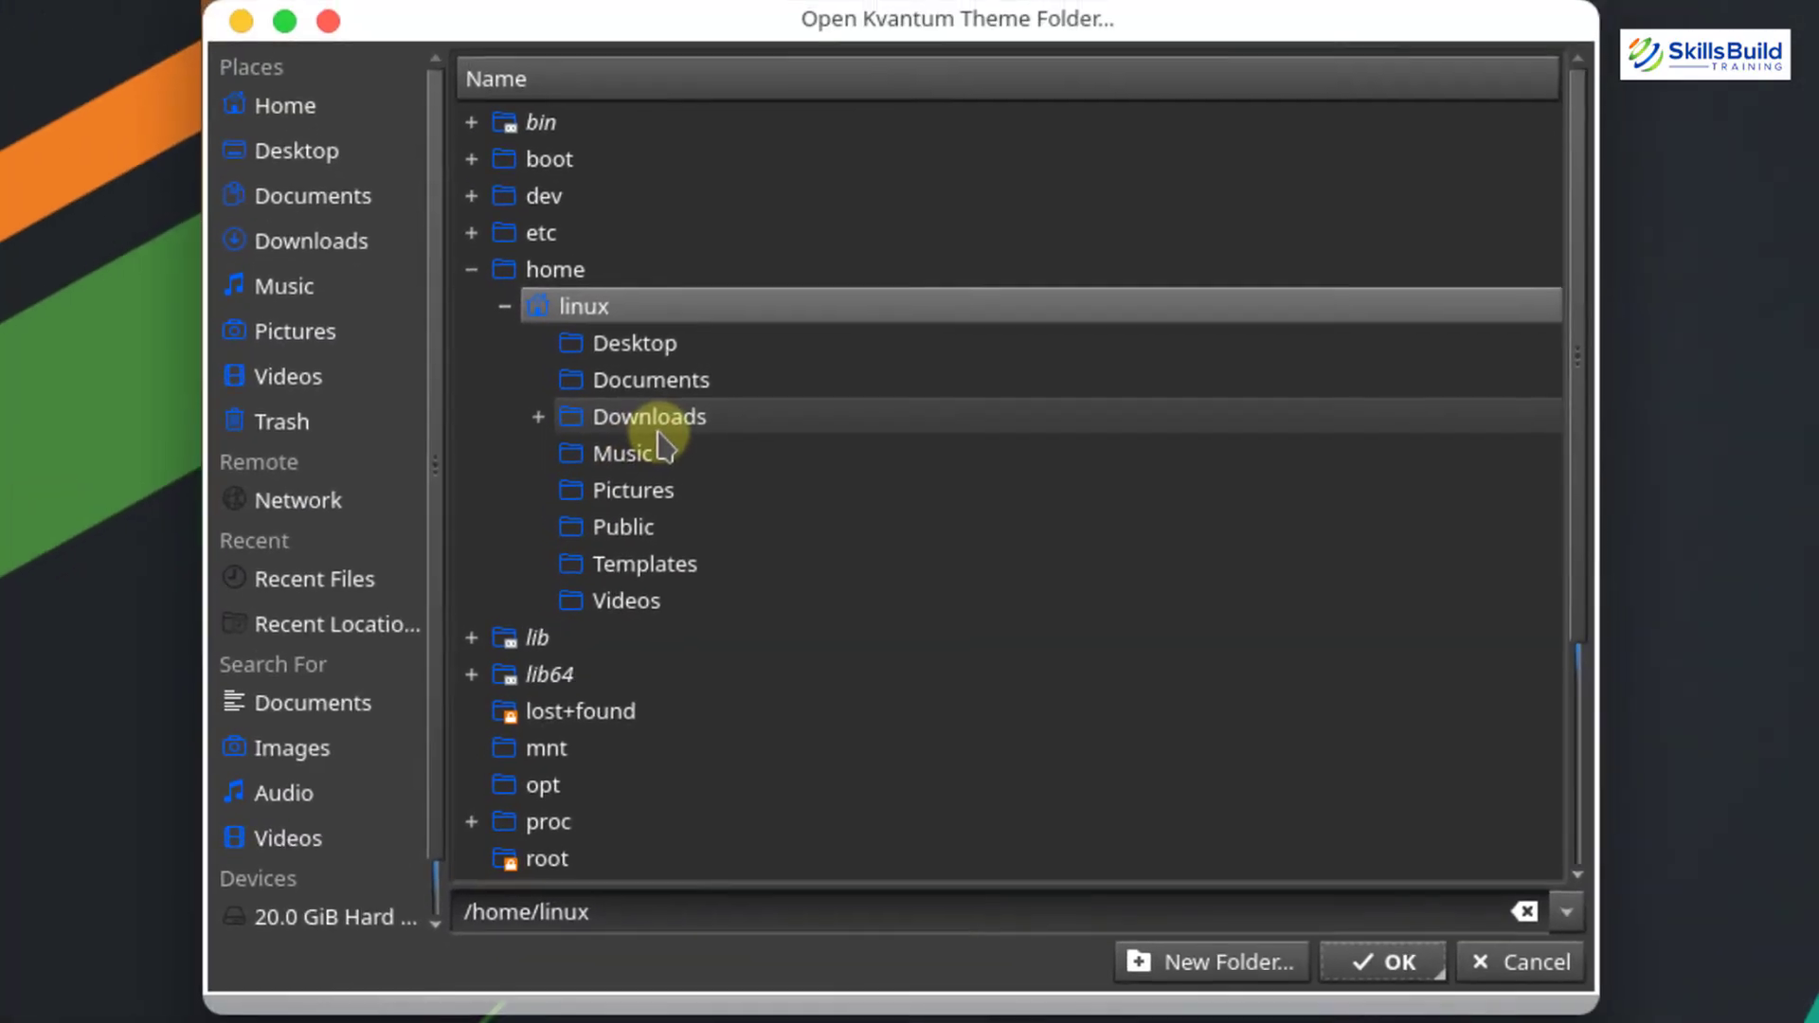
pyautogui.doubleClick(654, 419)
pyautogui.click(611, 458)
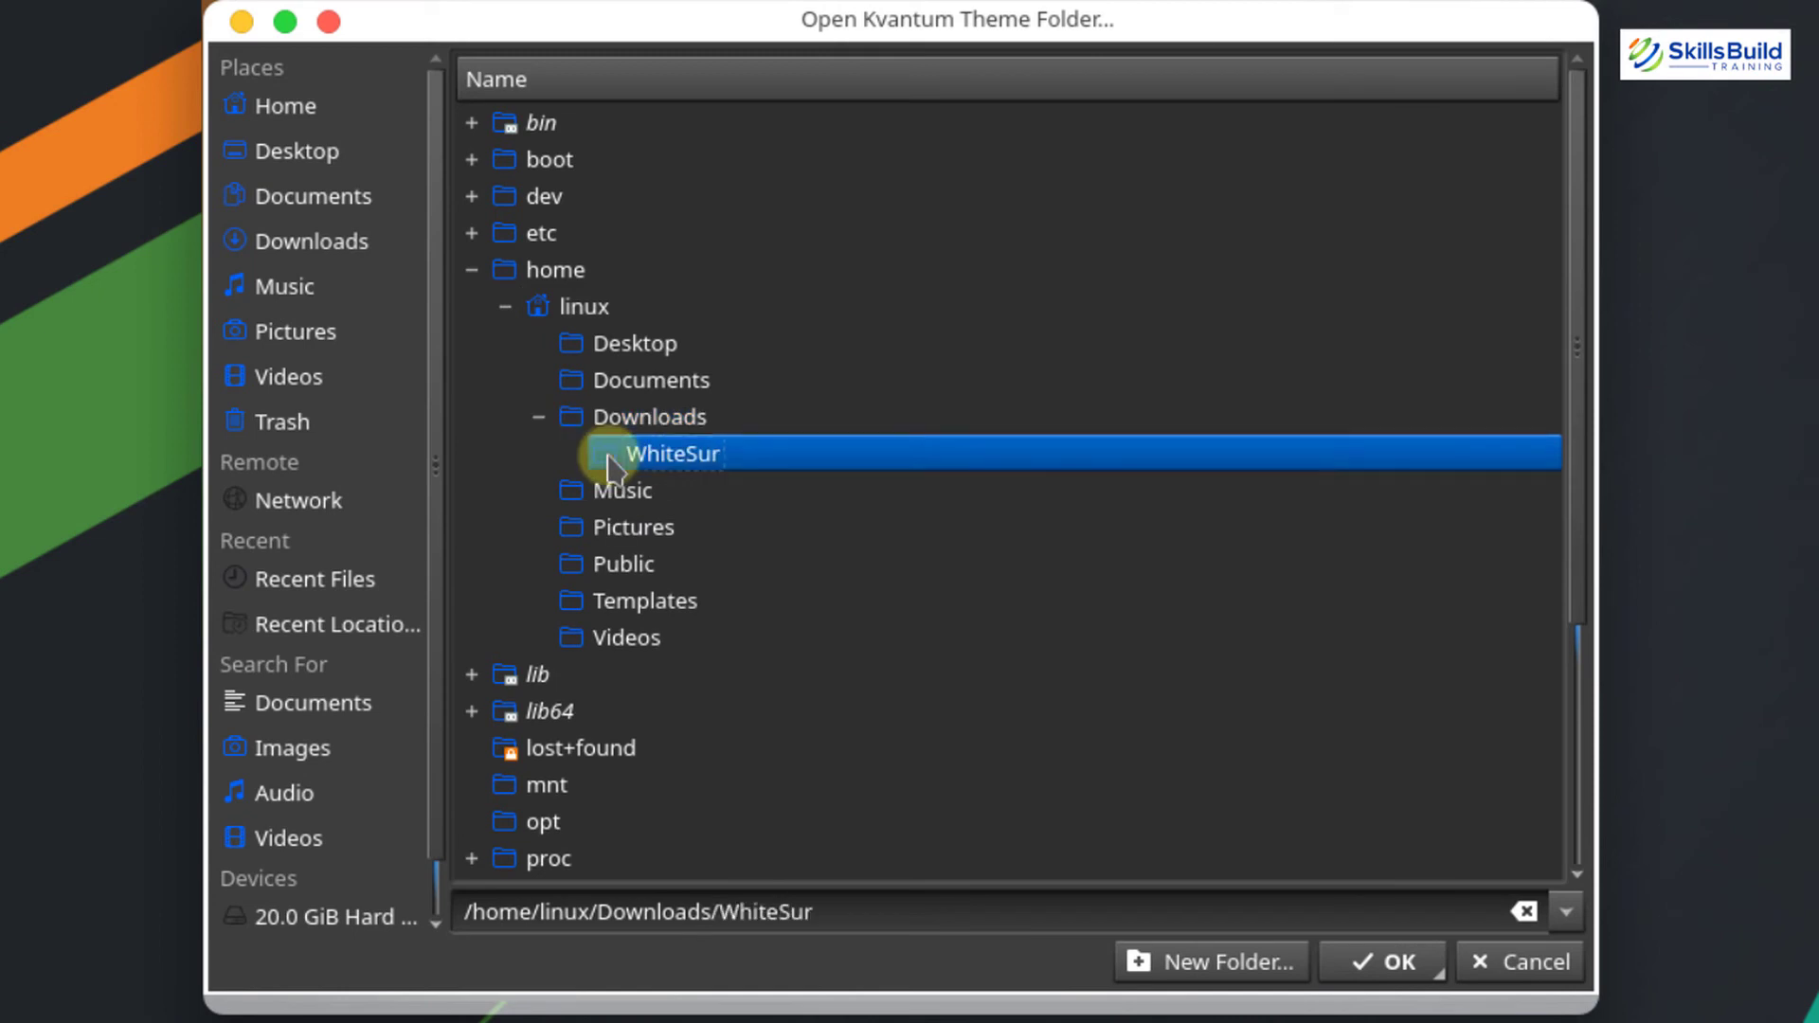
pyautogui.click(1393, 964)
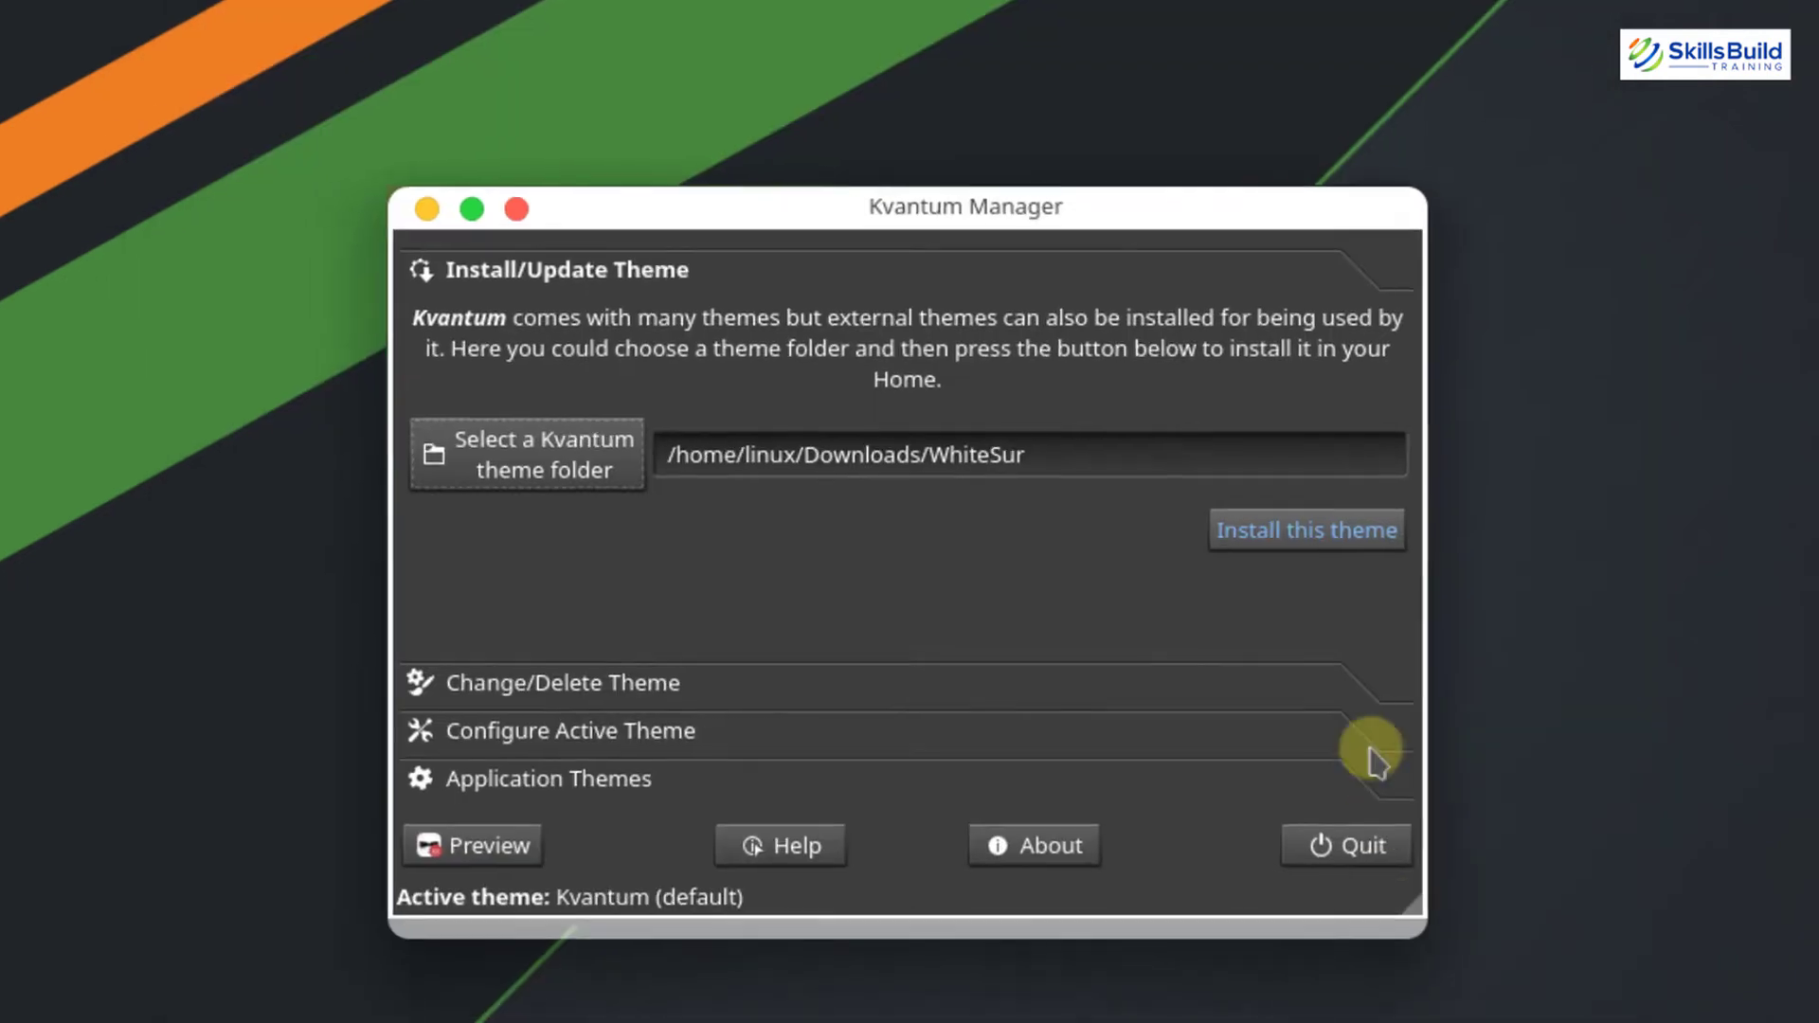
pyautogui.click(1312, 522)
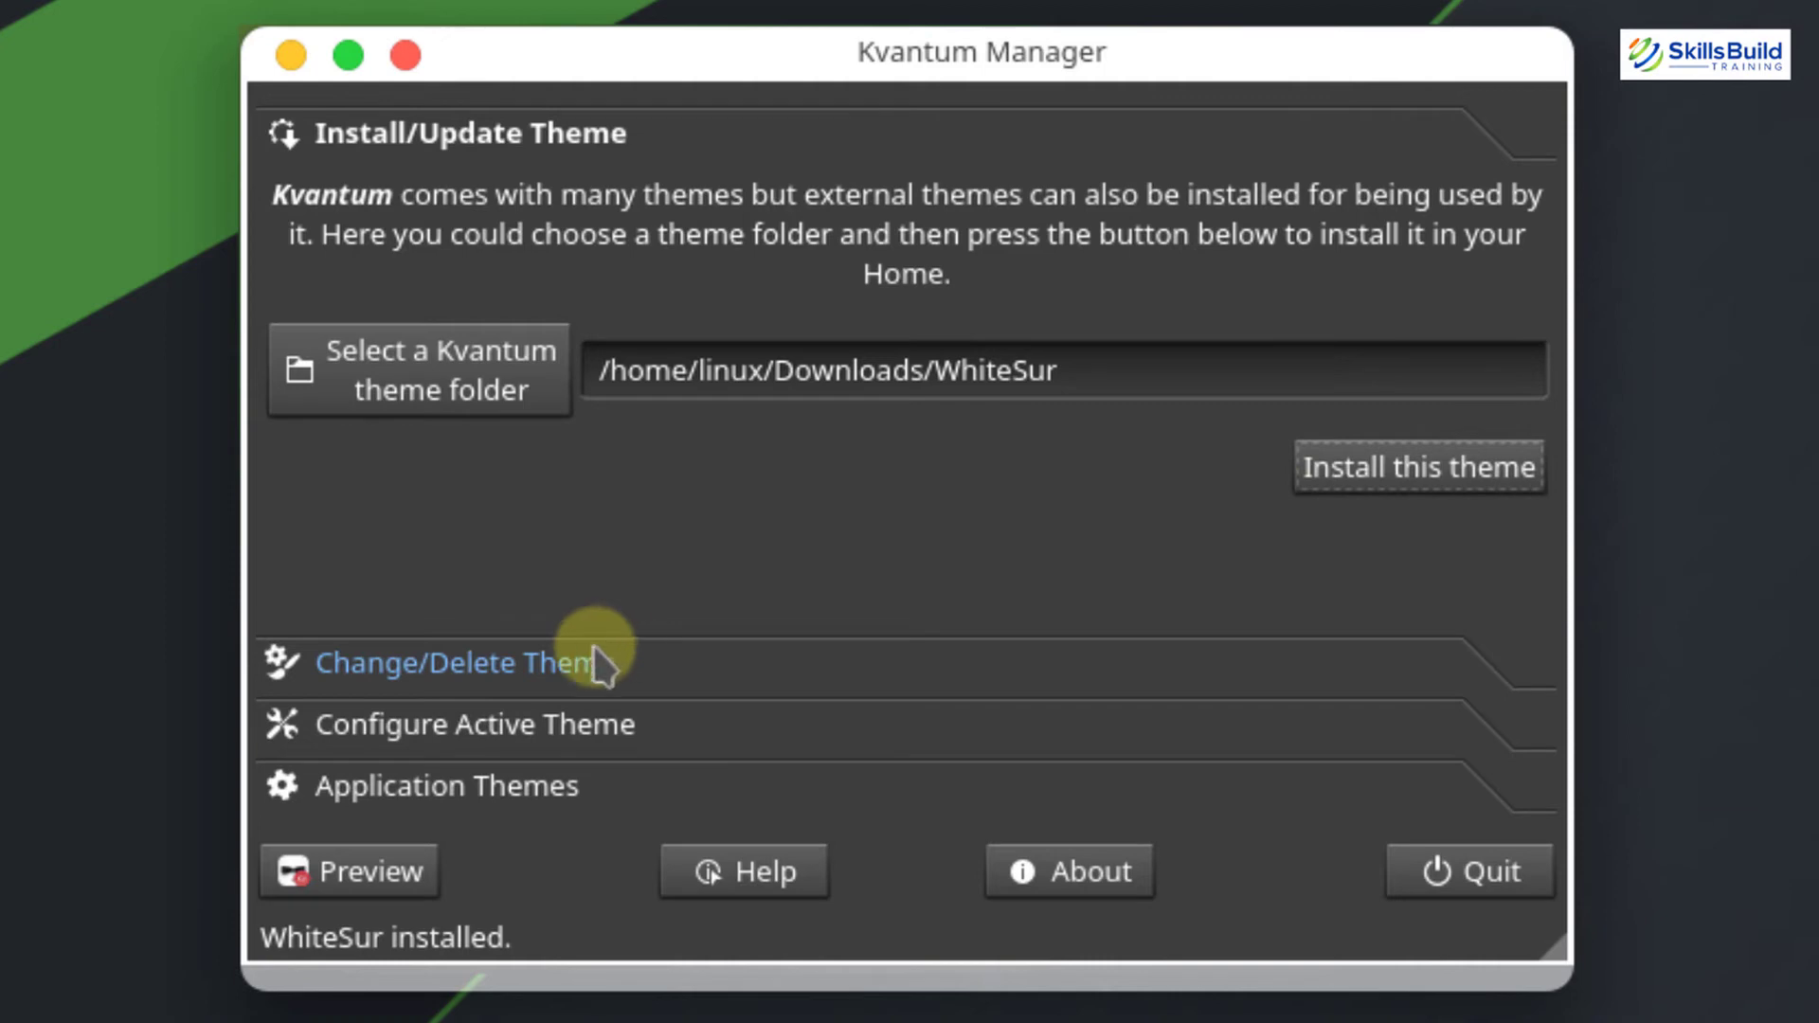
# - Select WhiteSur under Change/Delete Theme, use it, and expand Configure Active Theme
pyautogui.click(524, 682)
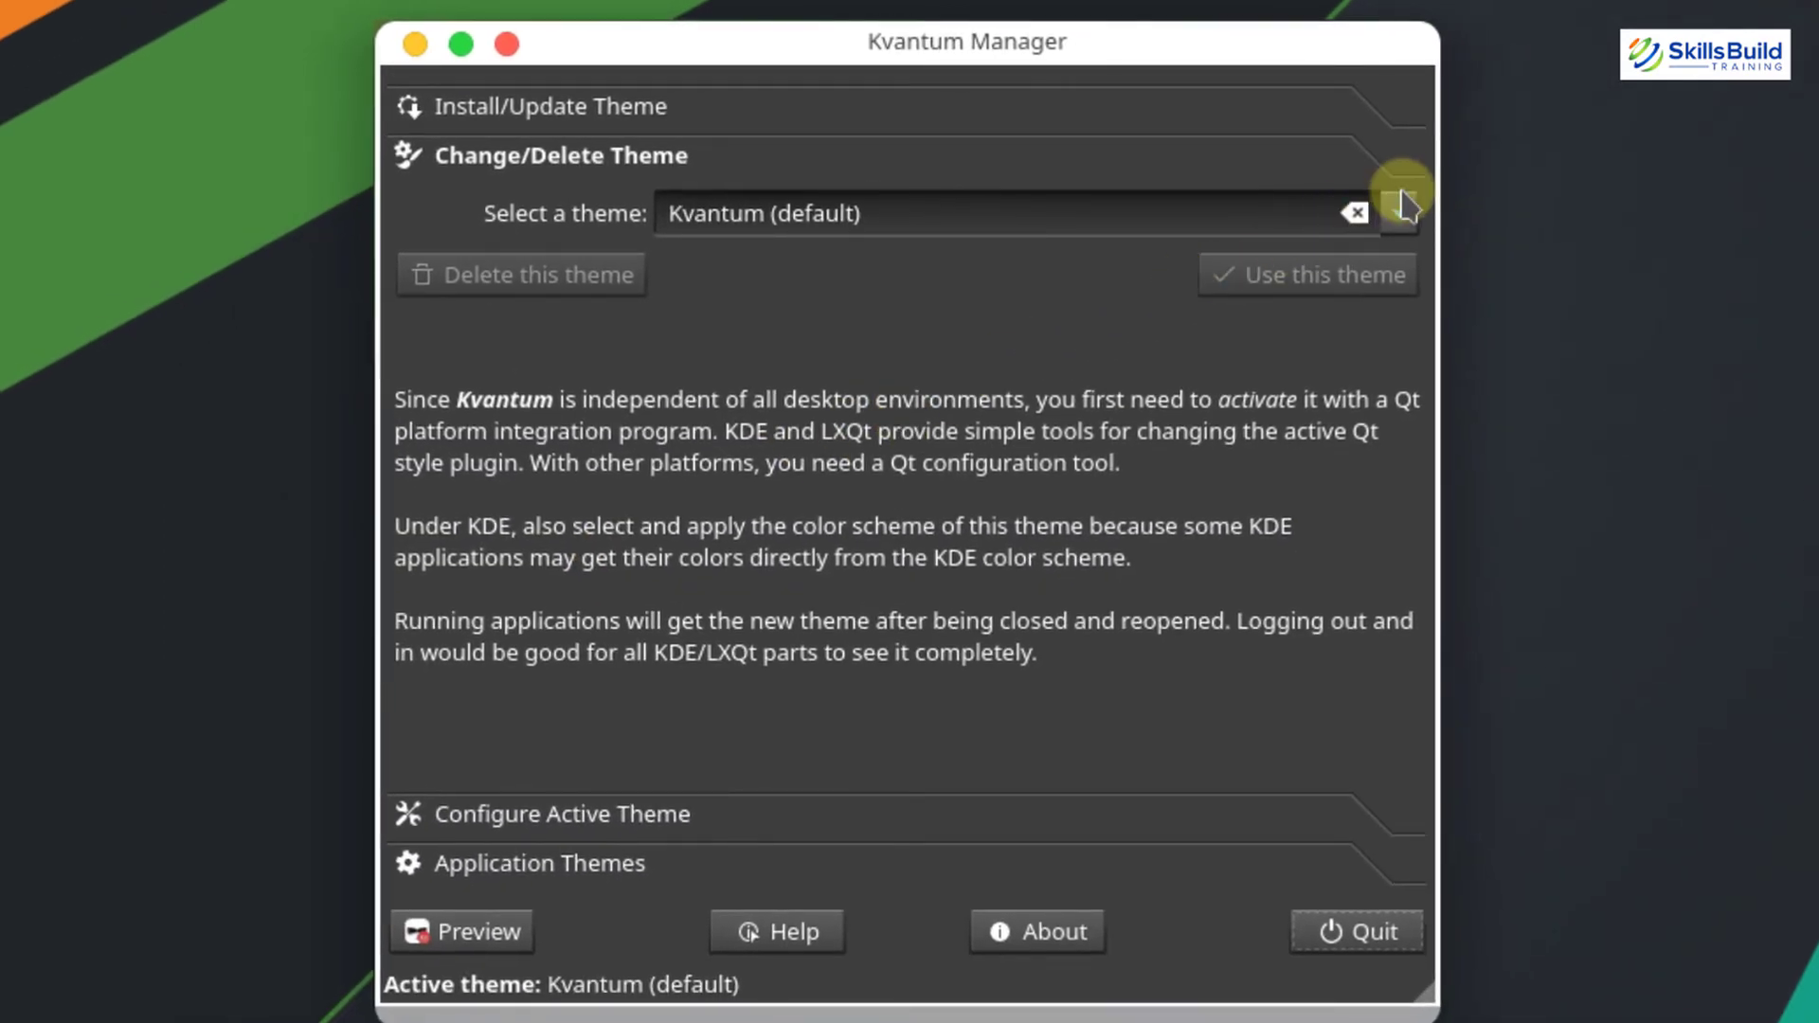
pyautogui.click(1402, 208)
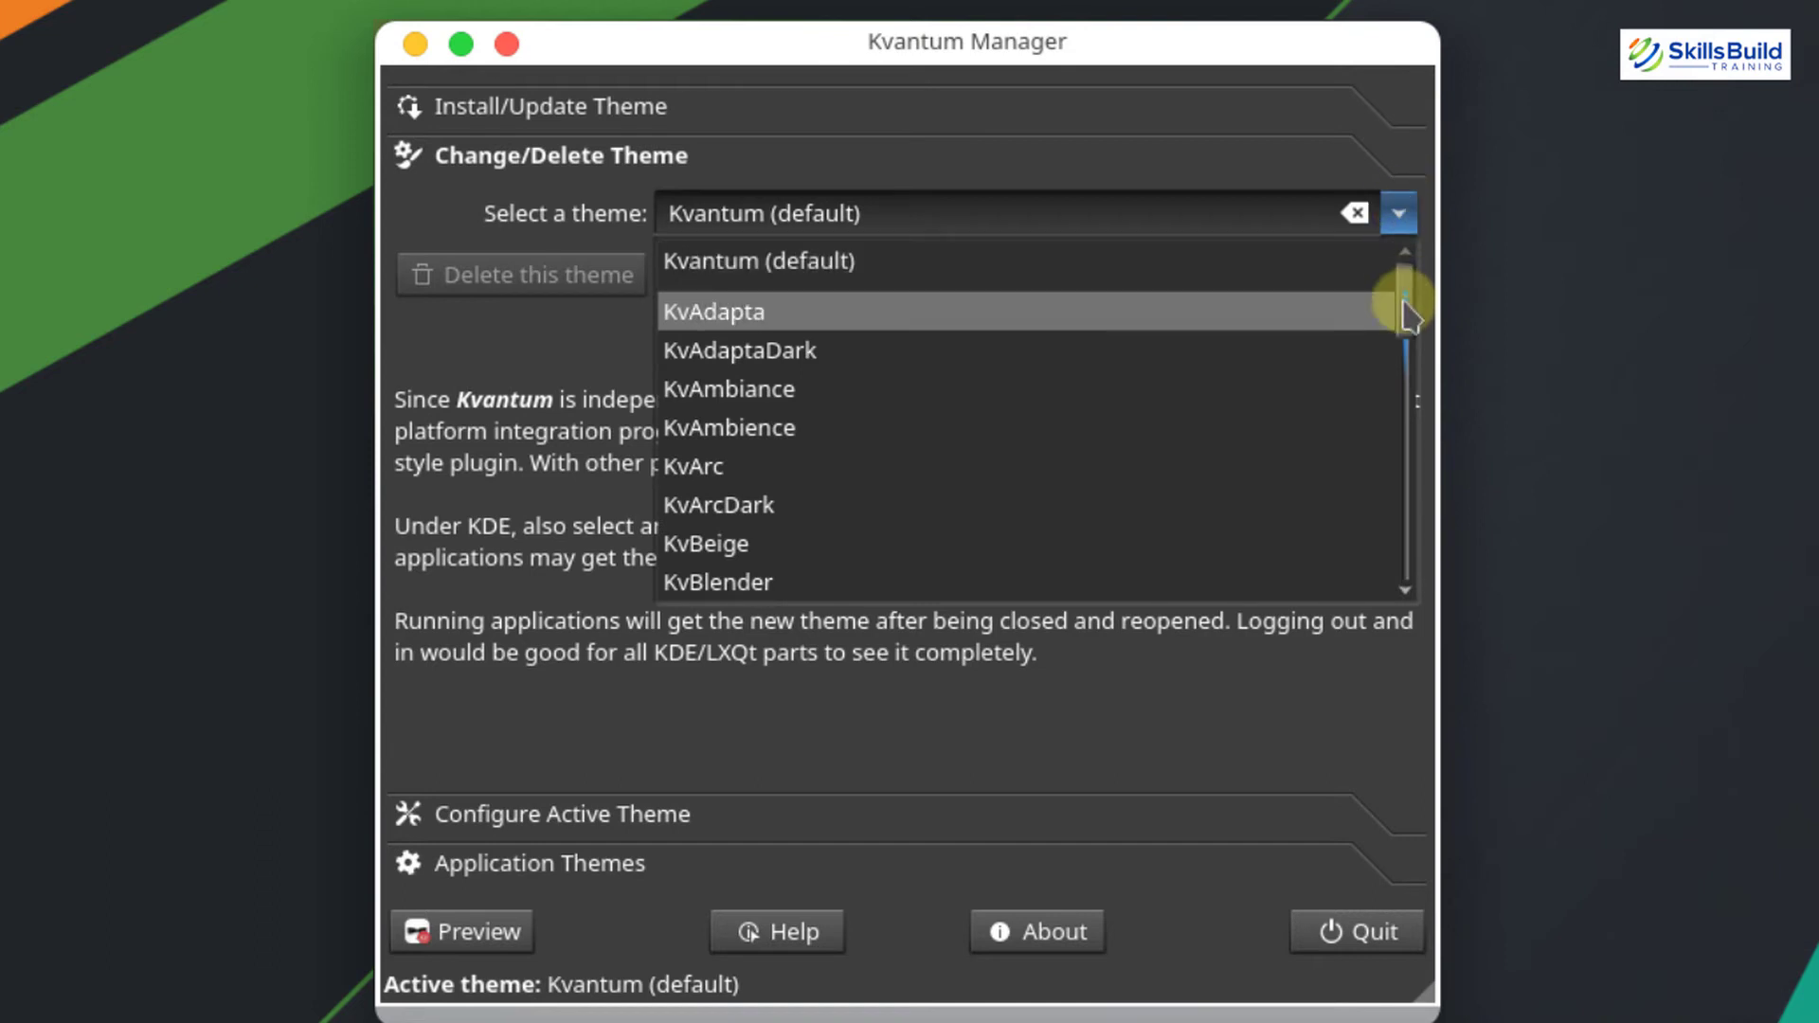
pyautogui.moveTo(1410, 315); pyautogui.dragTo(1418, 601)
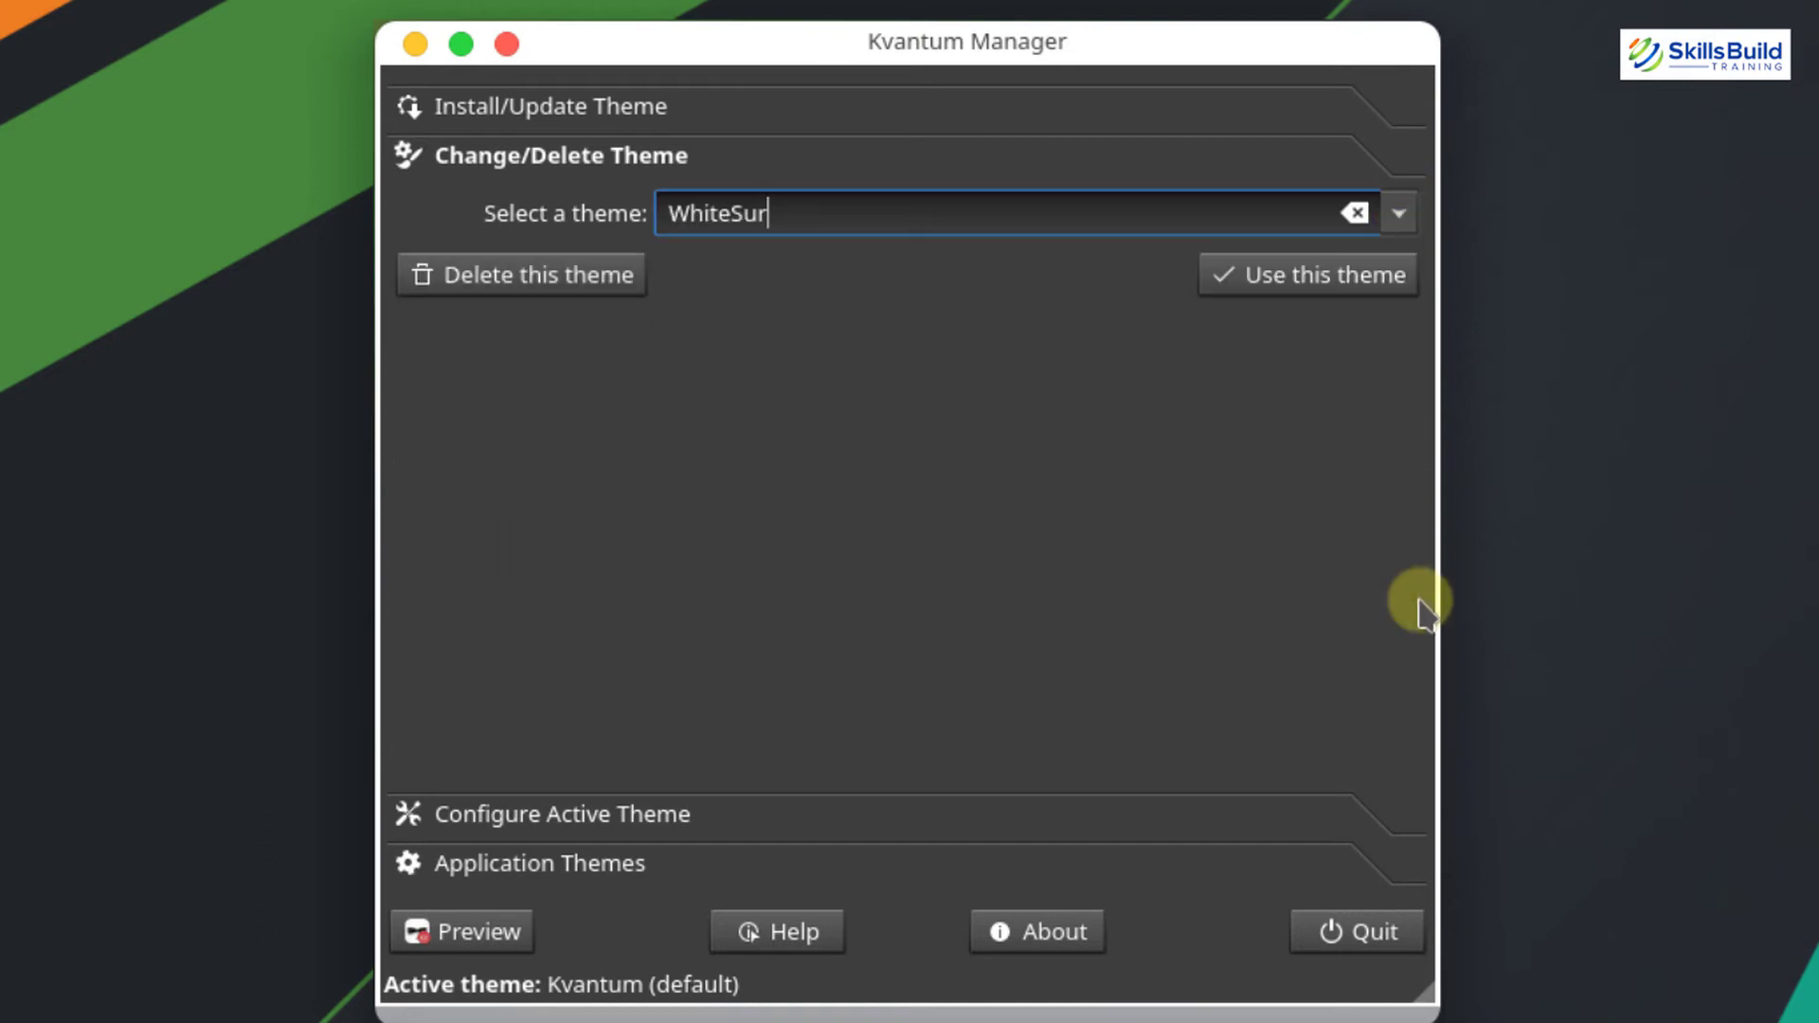
pyautogui.click(1390, 279)
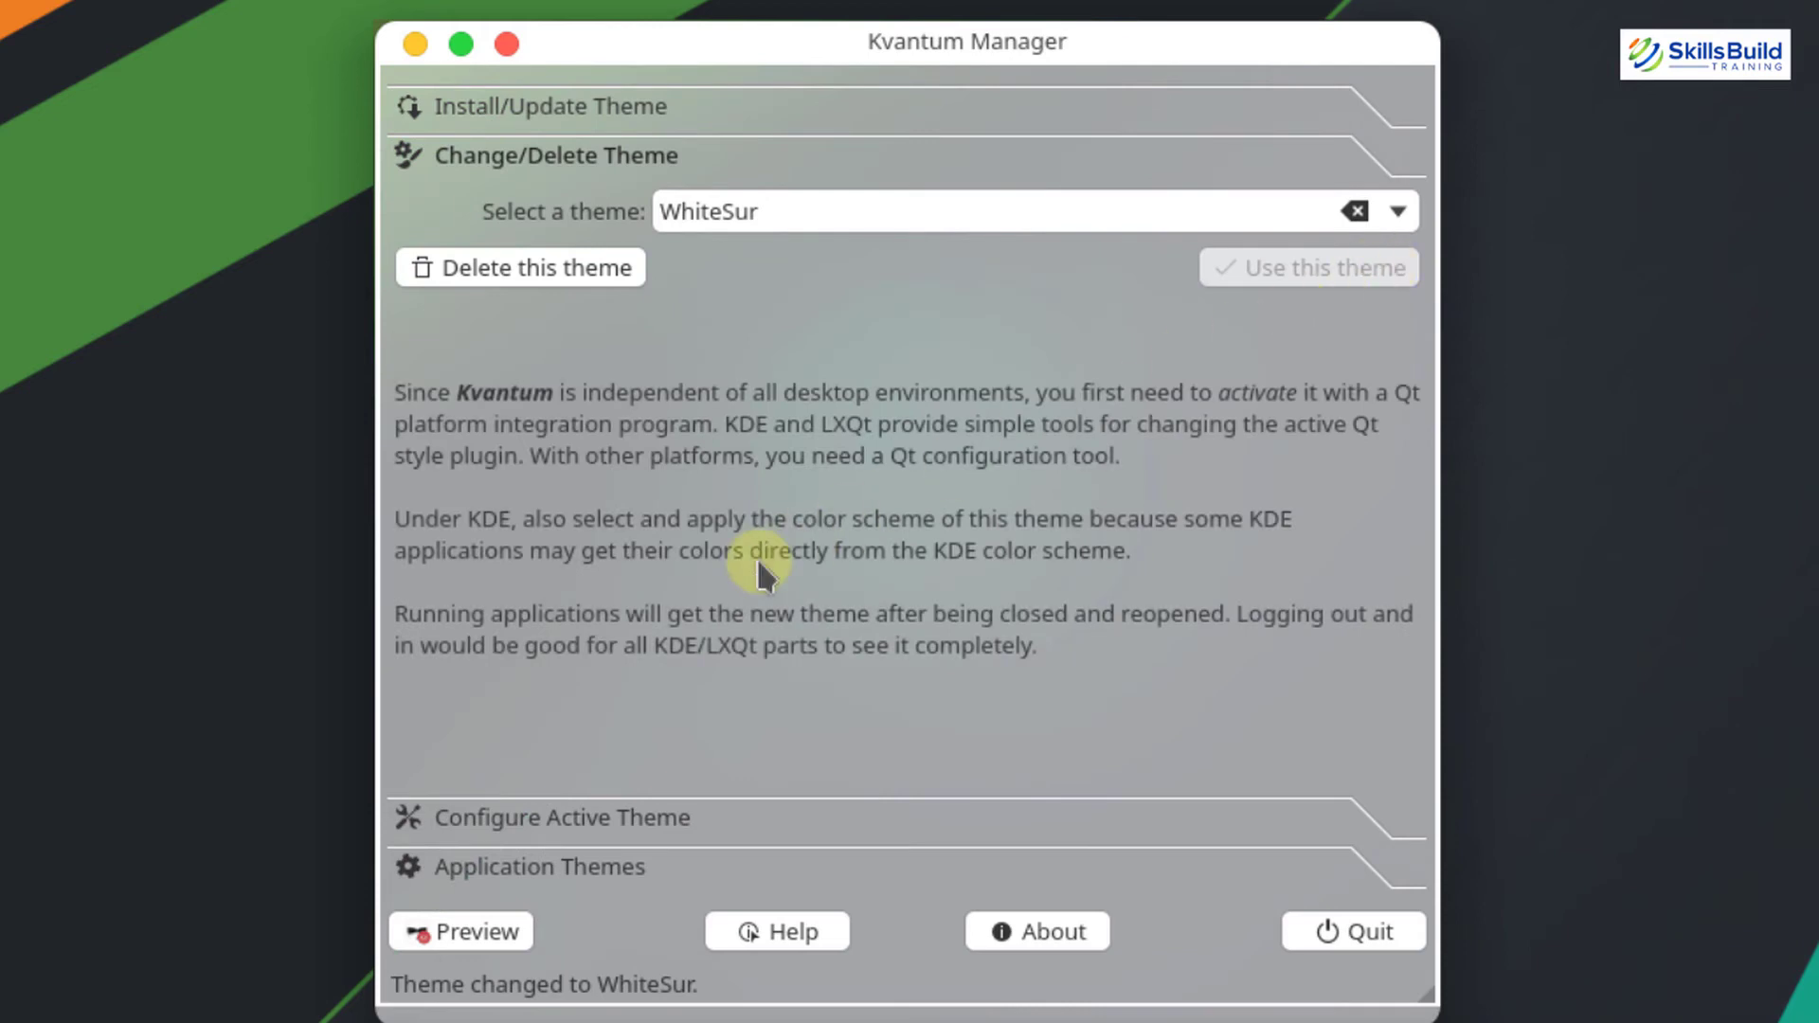
pyautogui.click(561, 815)
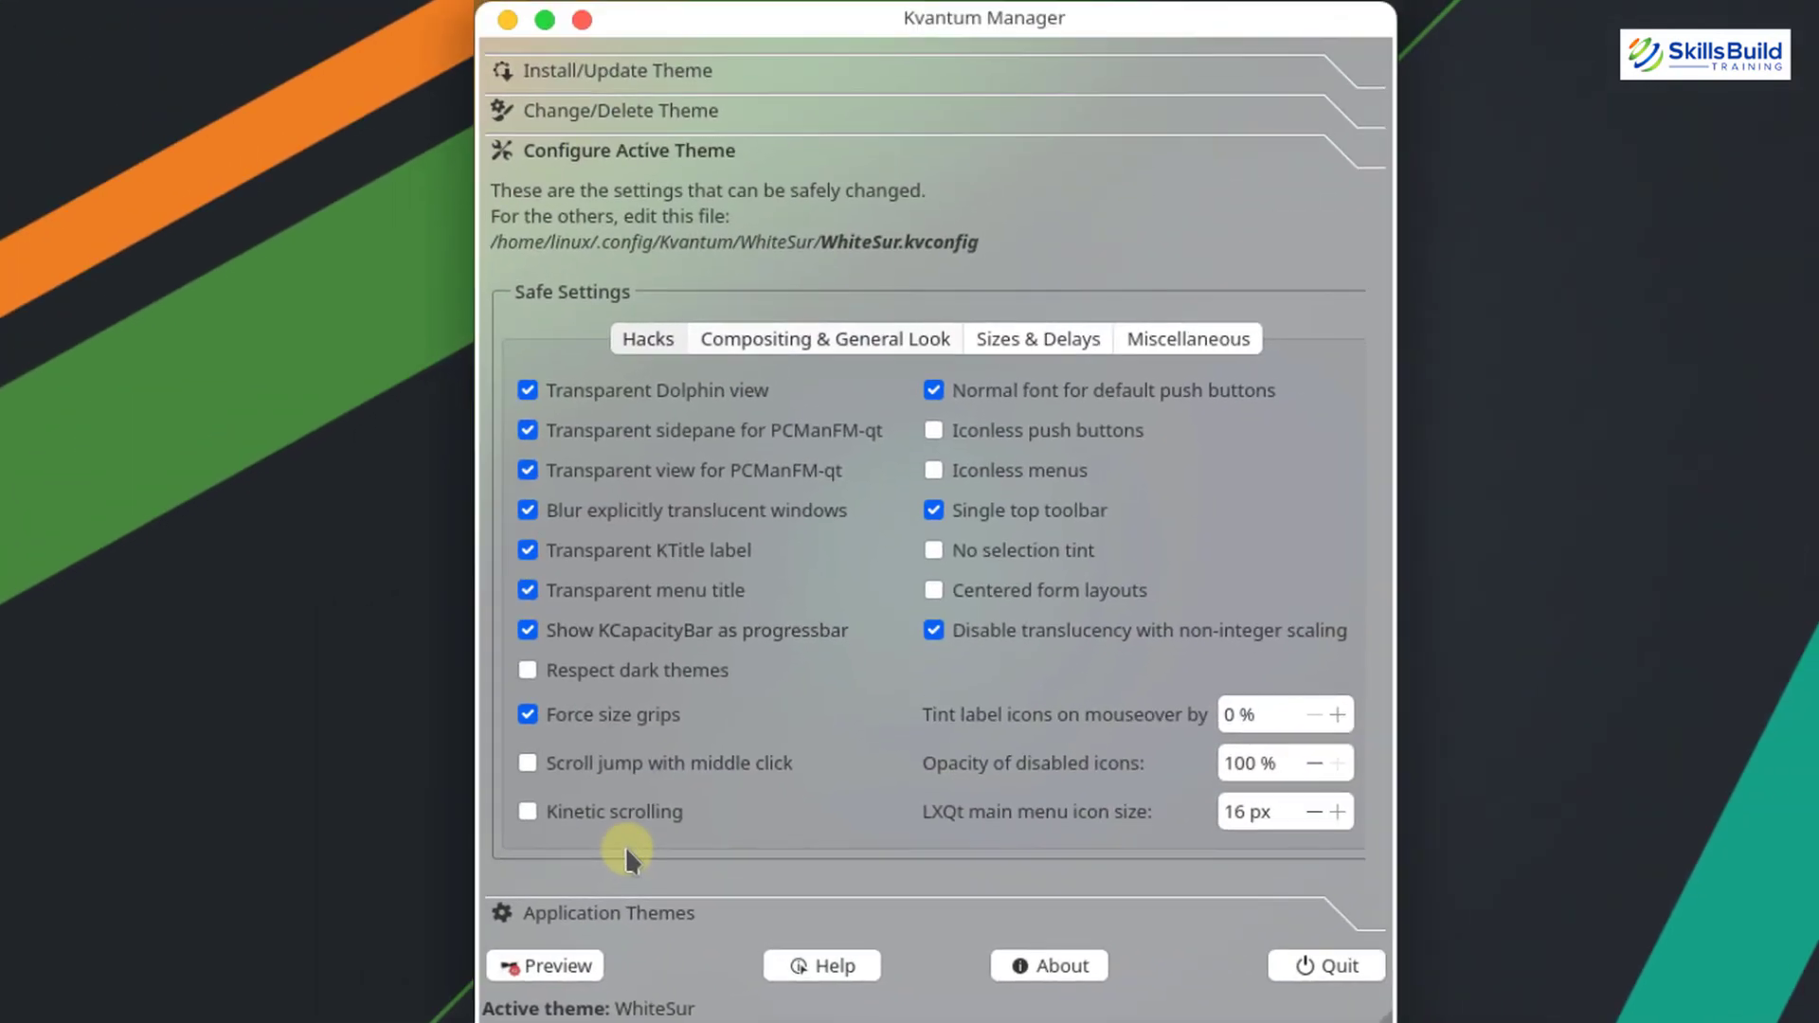
# - In Compositing & General Look, raise Reduce window opacity to 5 %
pyautogui.click(833, 339)
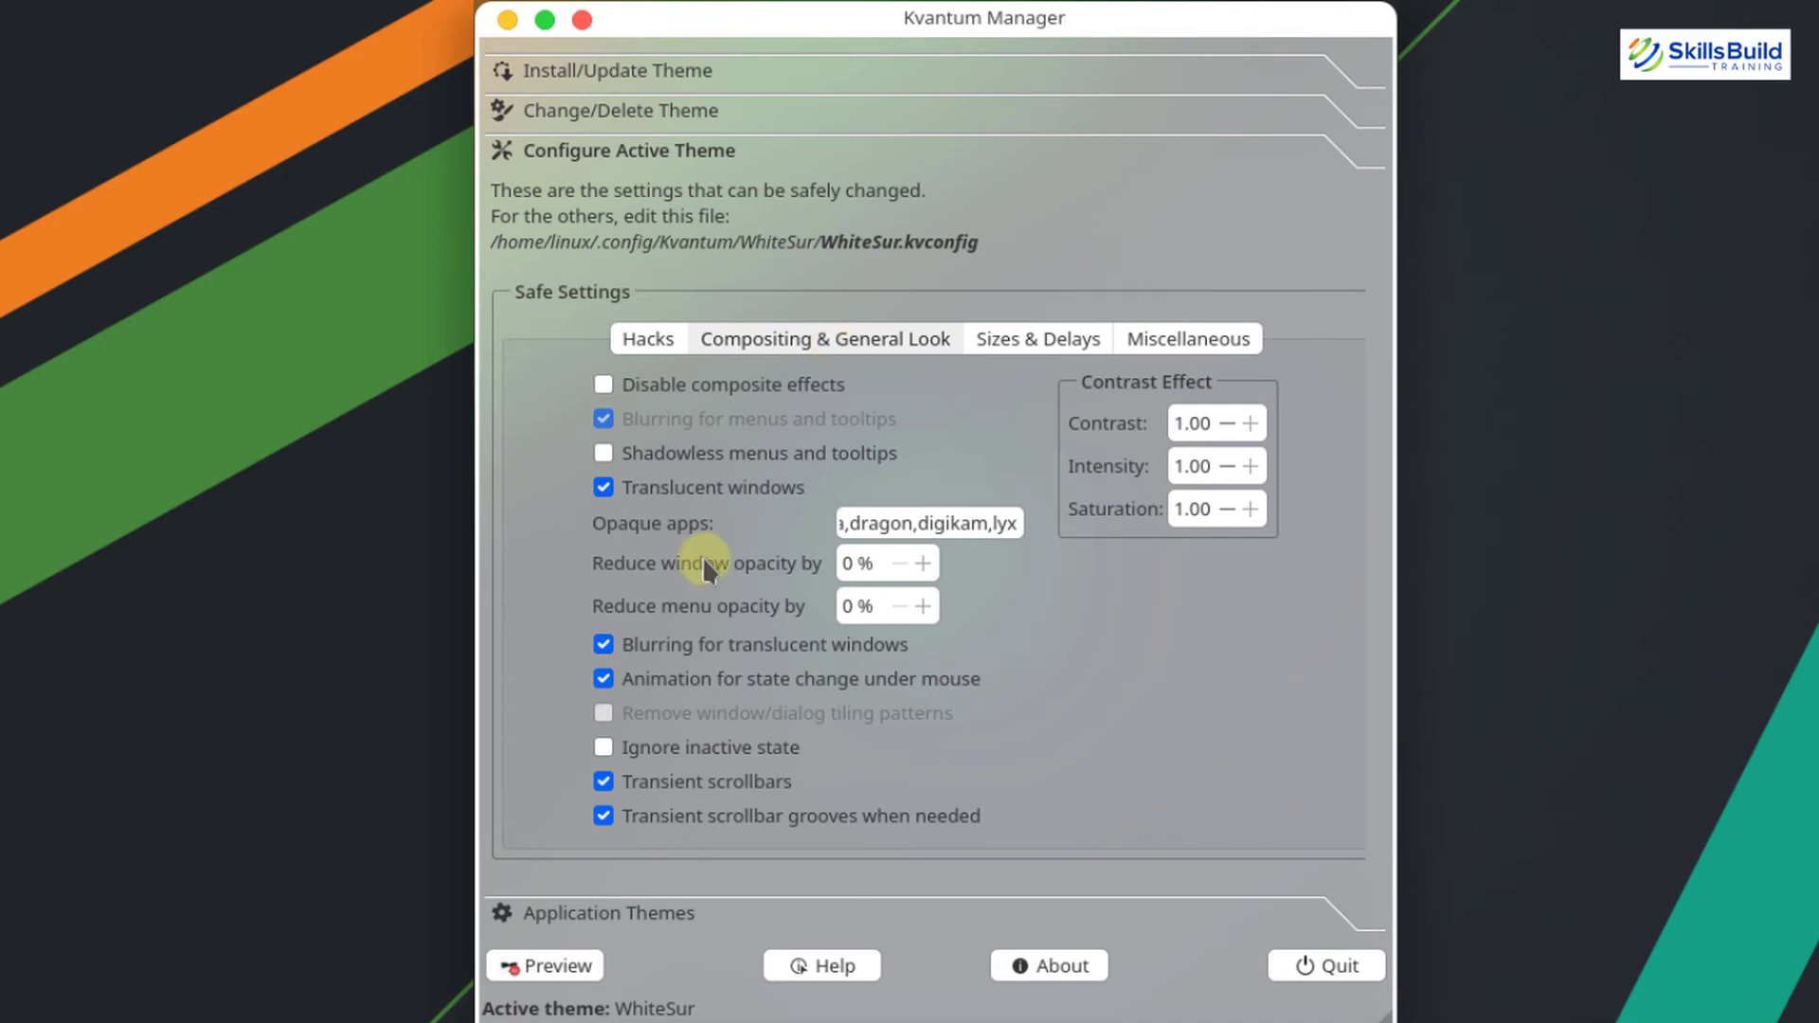
pyautogui.moveTo(702, 562)
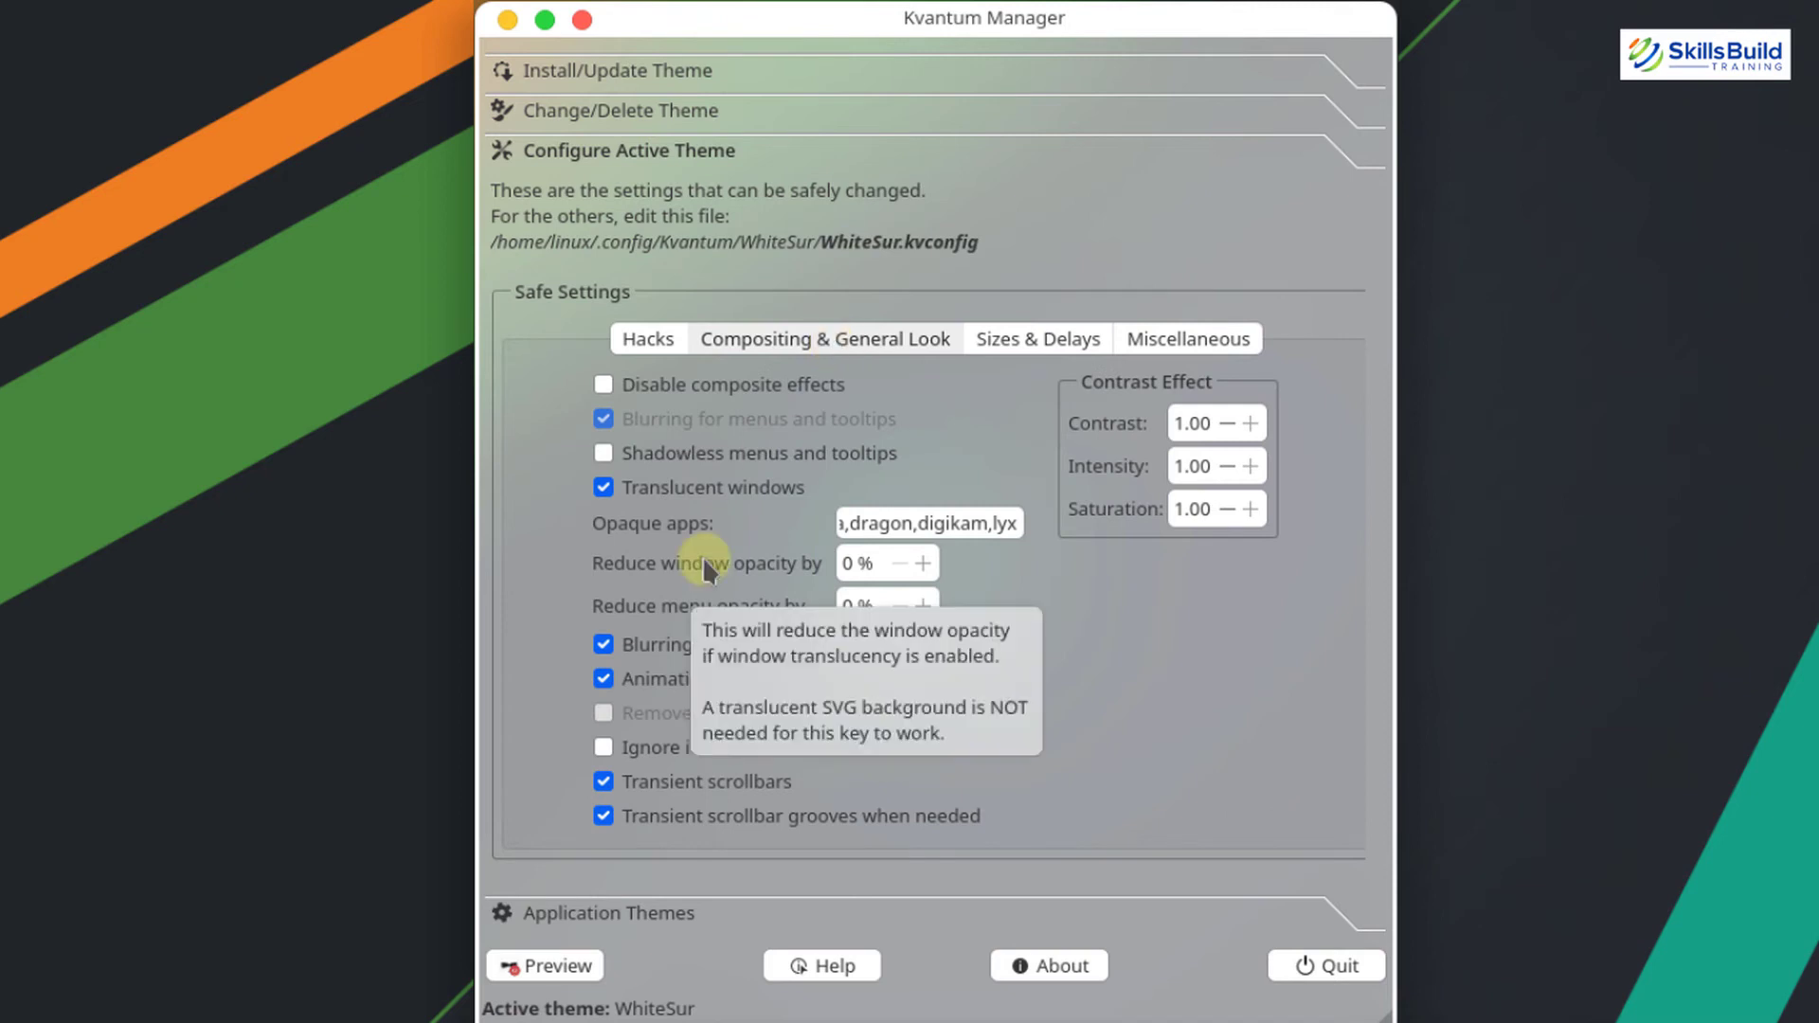
pyautogui.click(922, 566)
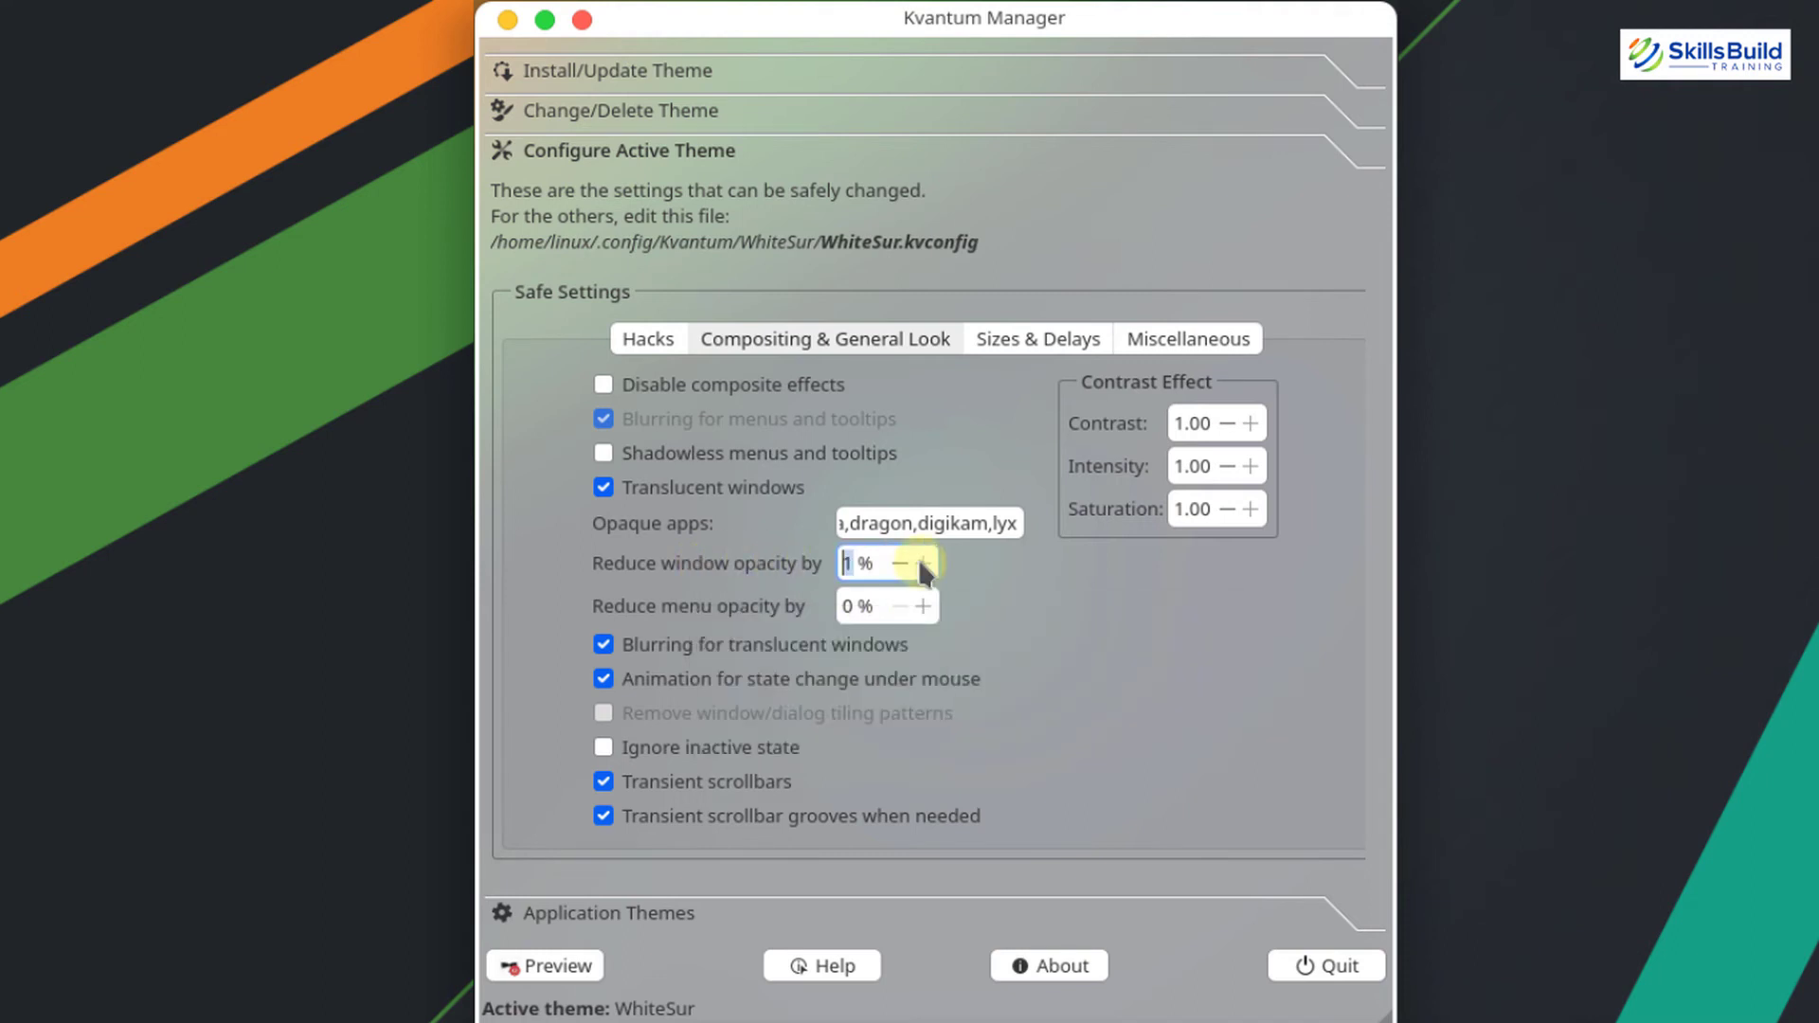
pyautogui.click(922, 565)
pyautogui.click(921, 566)
pyautogui.click(922, 565)
pyautogui.click(922, 565)
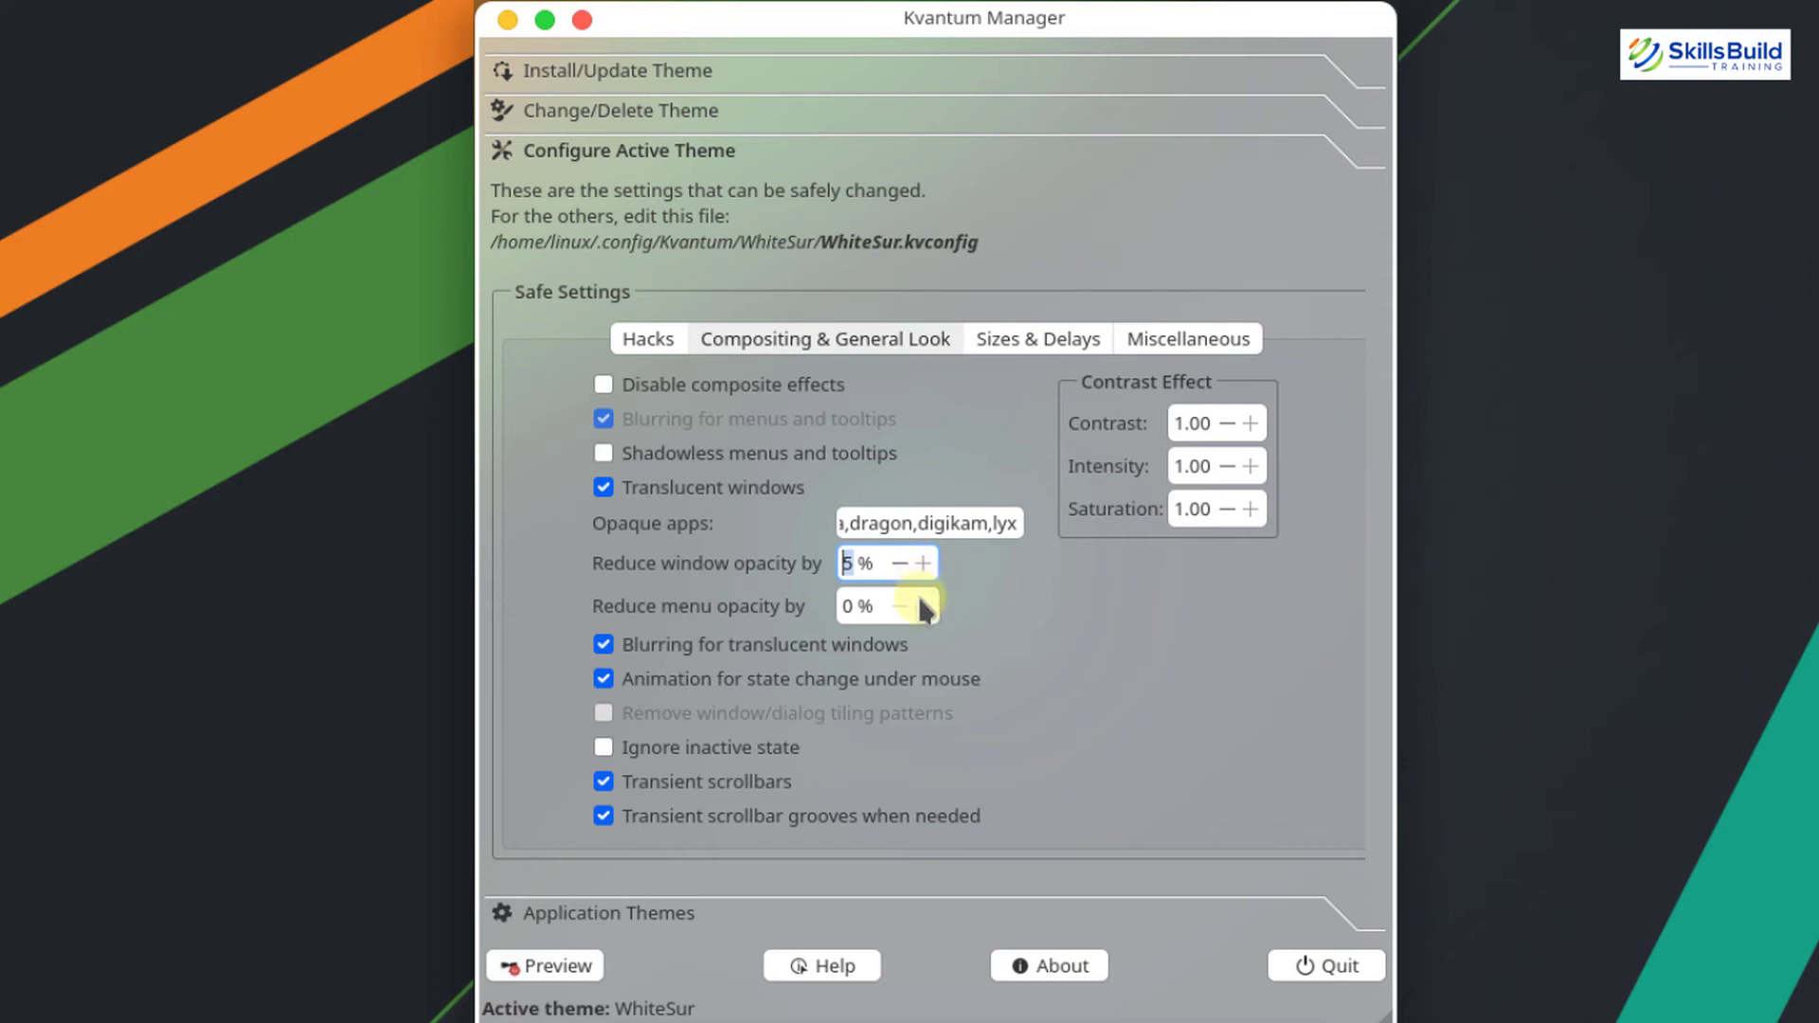
# - Raise menu opacity reduction to 15 %, save the configuration, and close Kvantum Manager
pyautogui.click(924, 606)
pyautogui.click(920, 599)
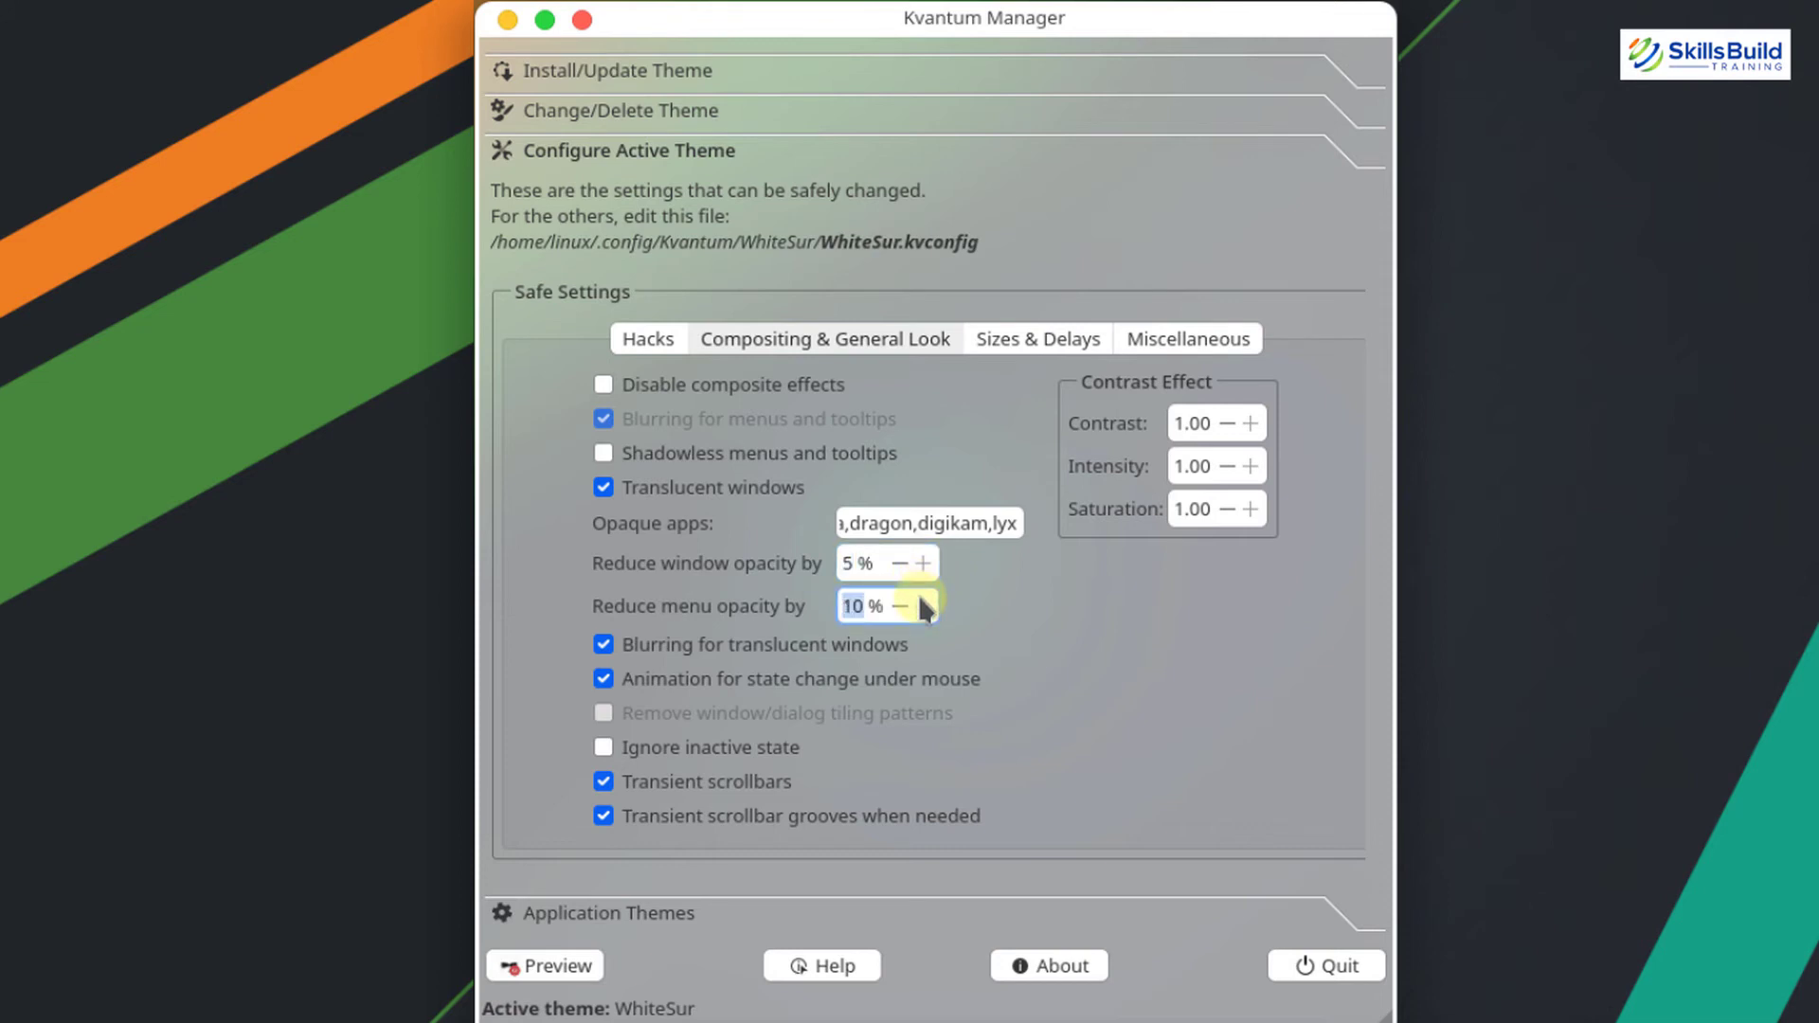
pyautogui.click(920, 598)
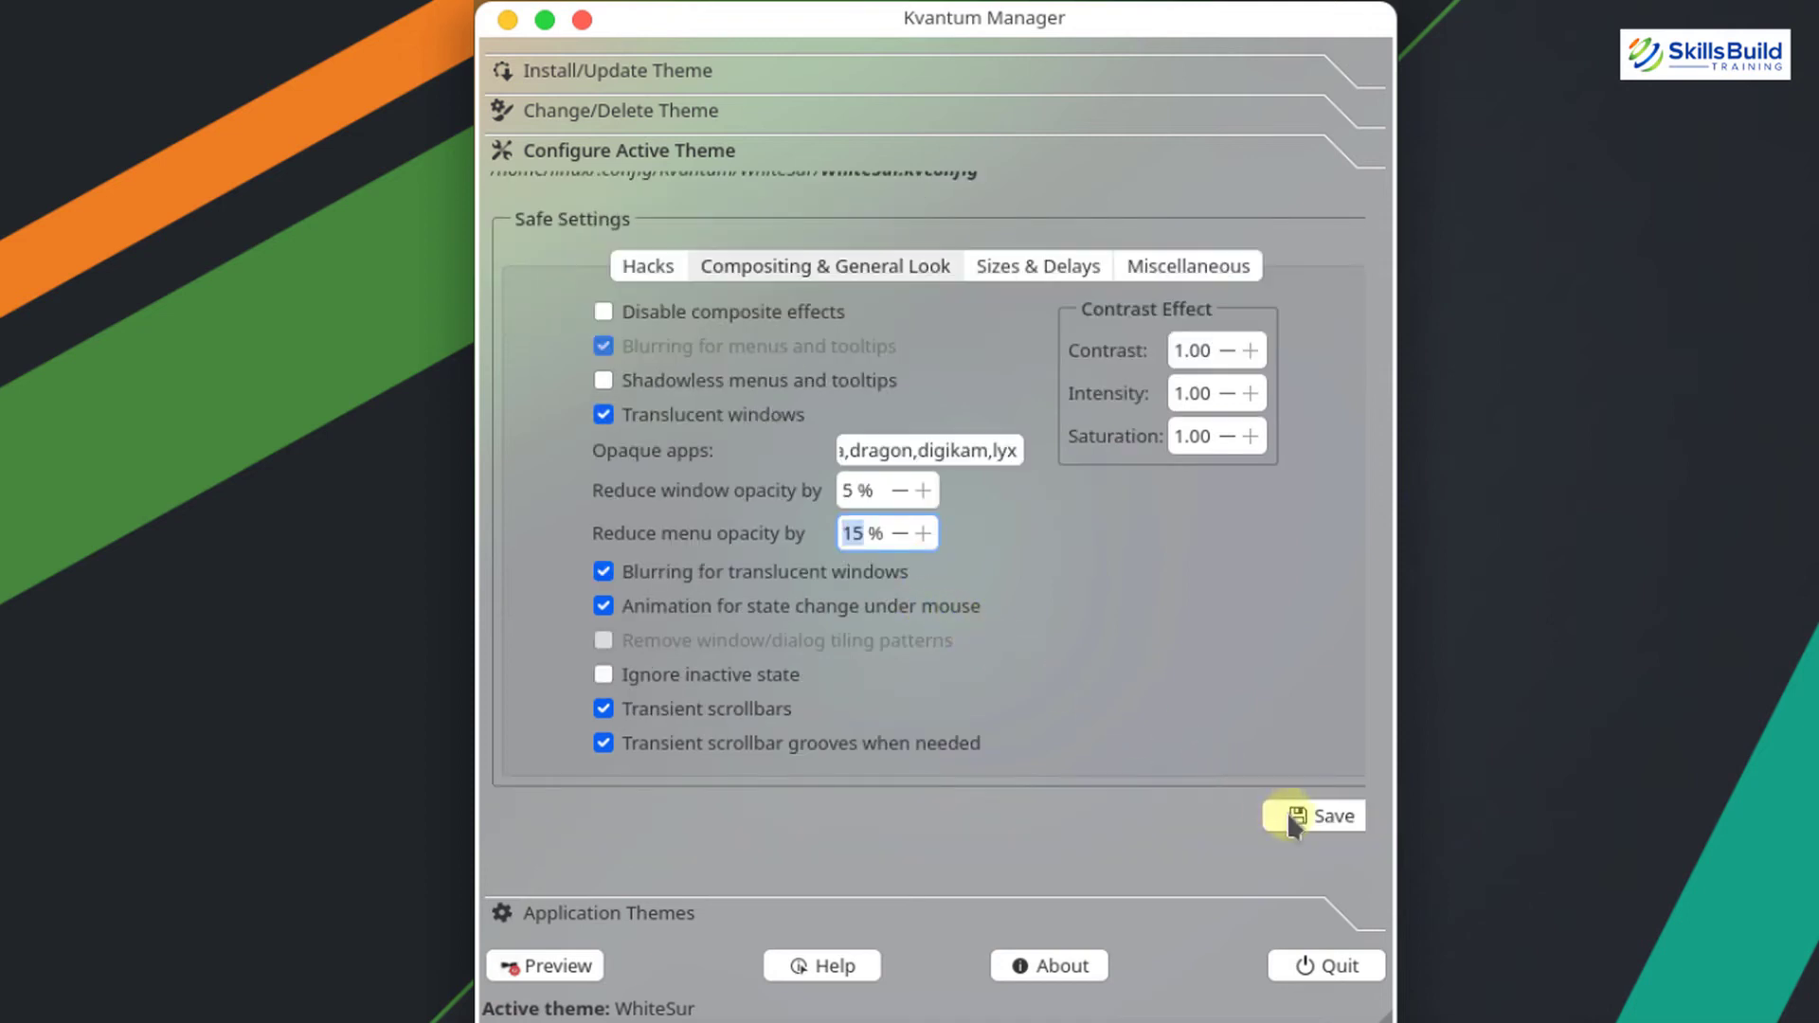
pyautogui.click(1289, 817)
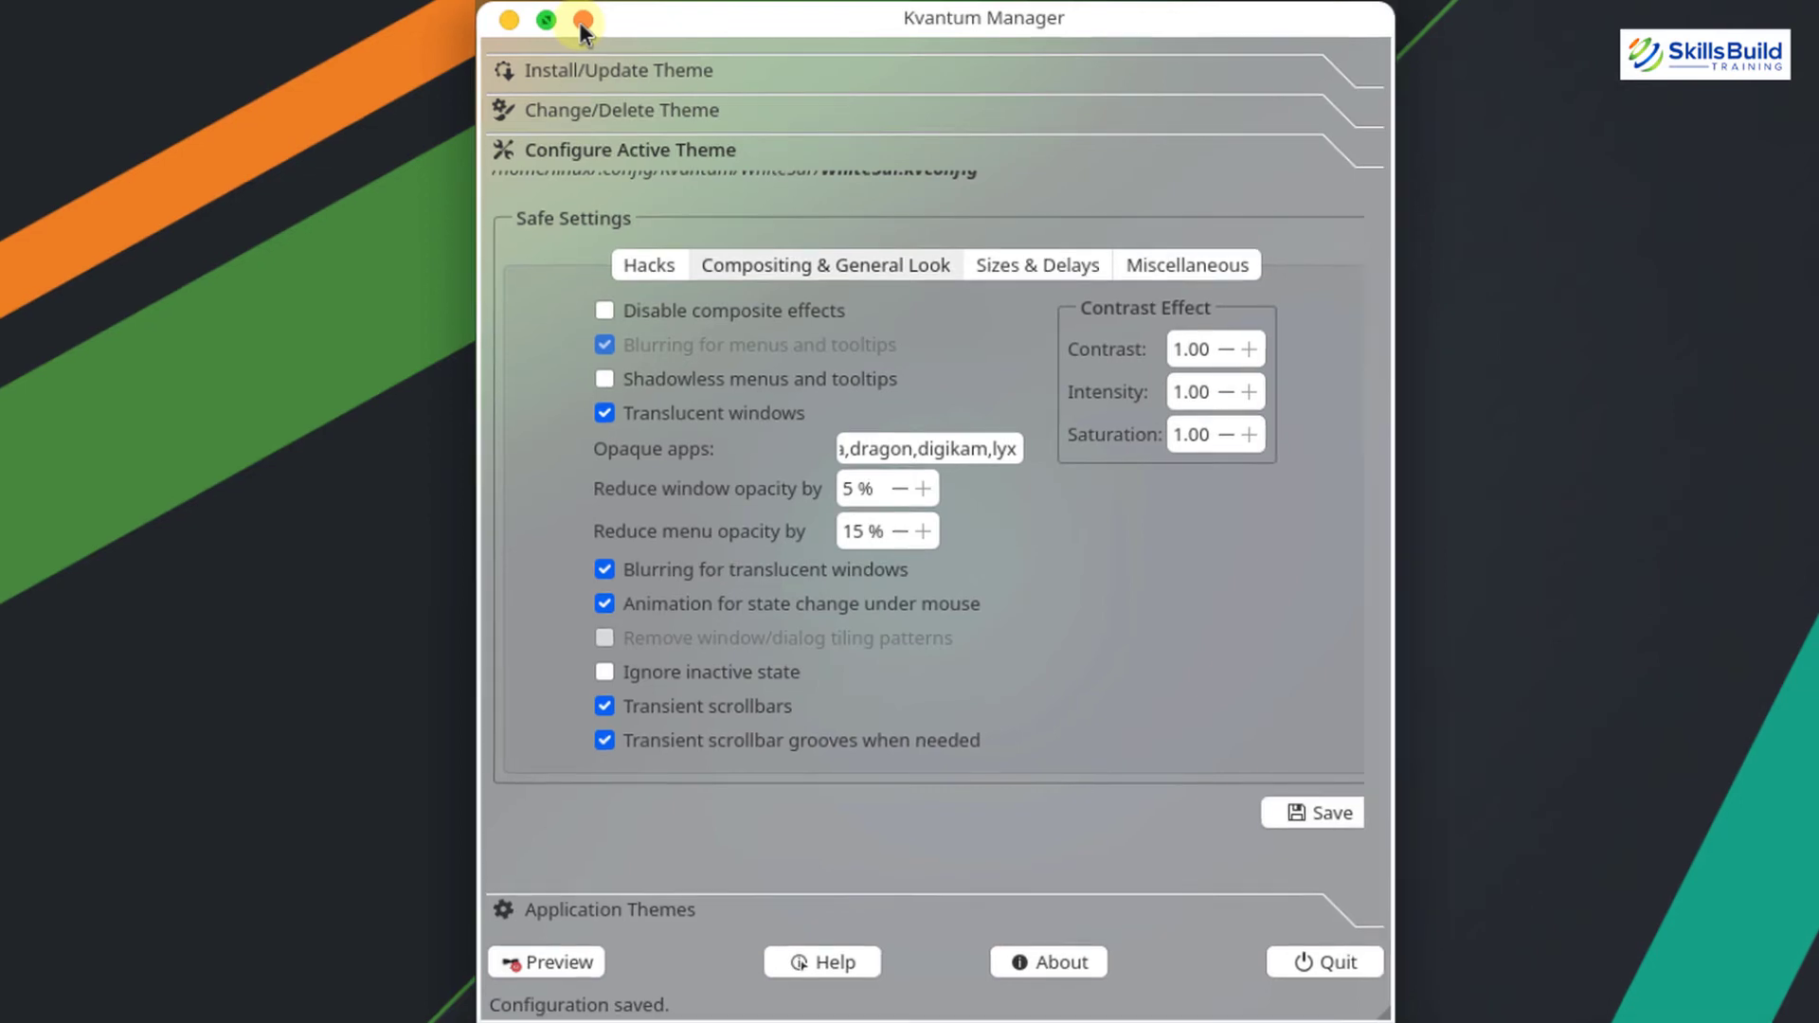
pyautogui.click(580, 20)
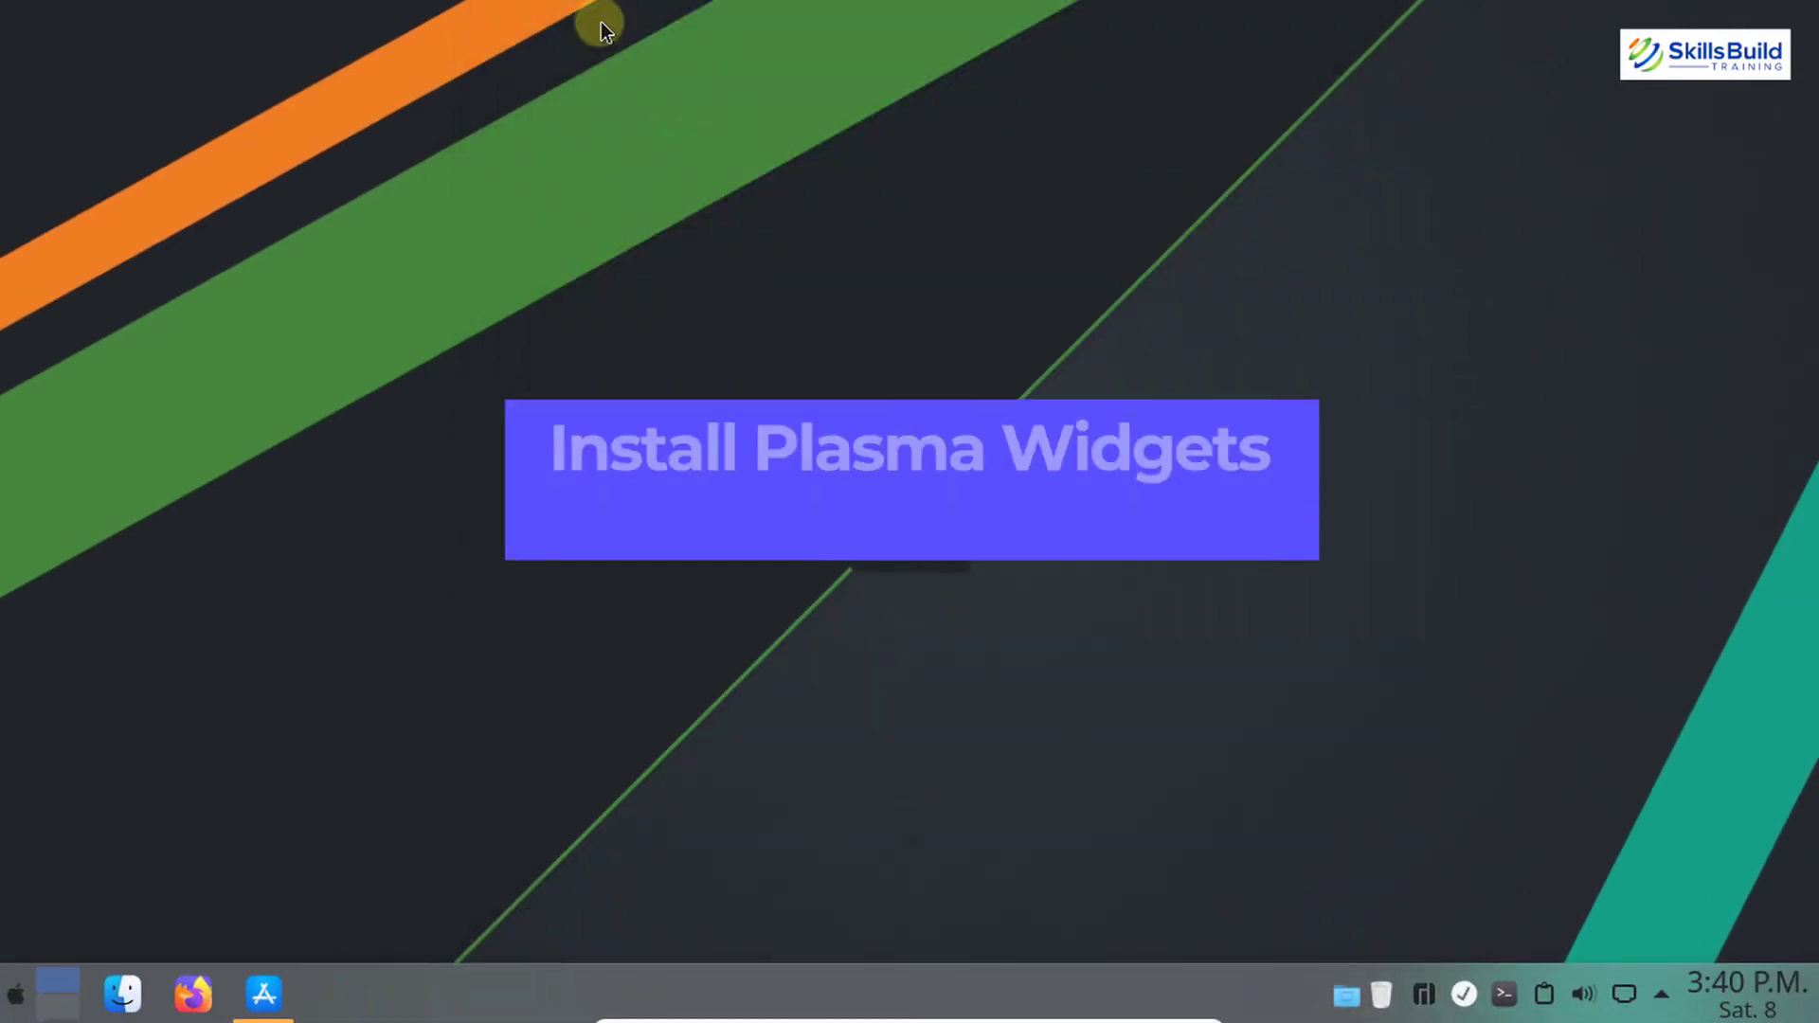
# - Install Launchpad Plasma through Add Widgets > Get New Widgets > Download New Plasma Widgets
pyautogui.rightClick(599, 28)
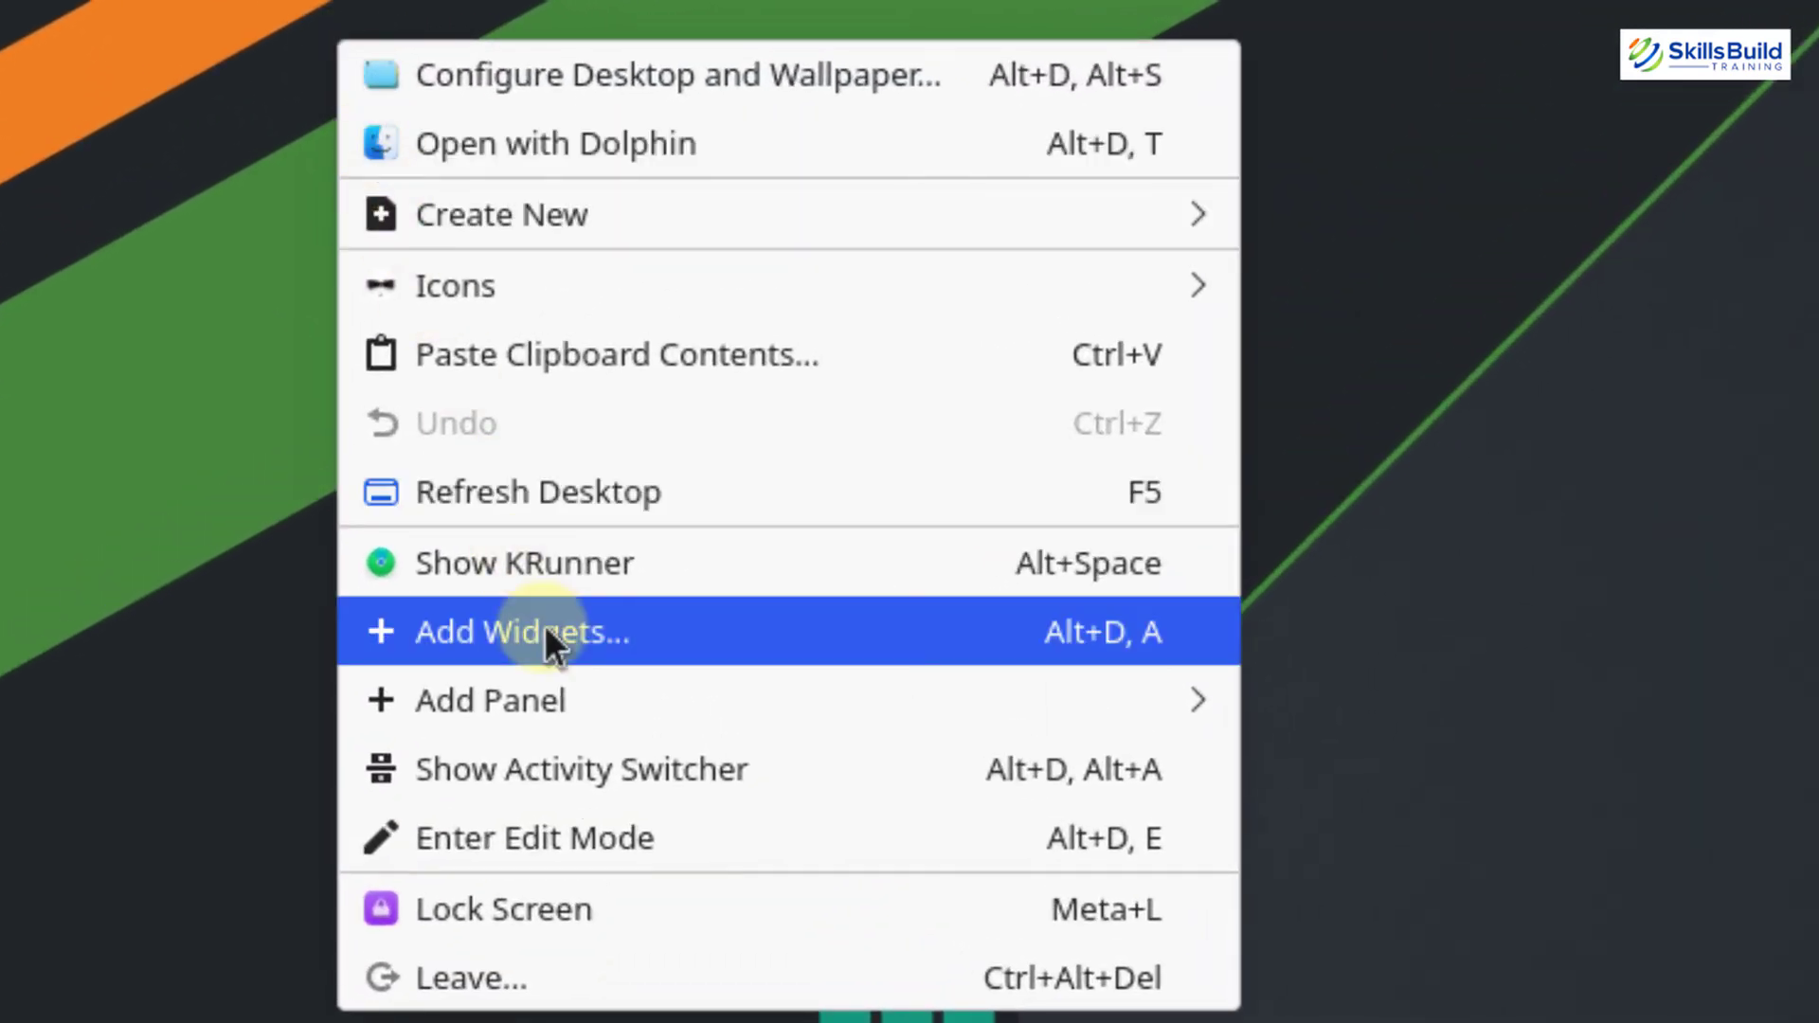
pyautogui.click(546, 630)
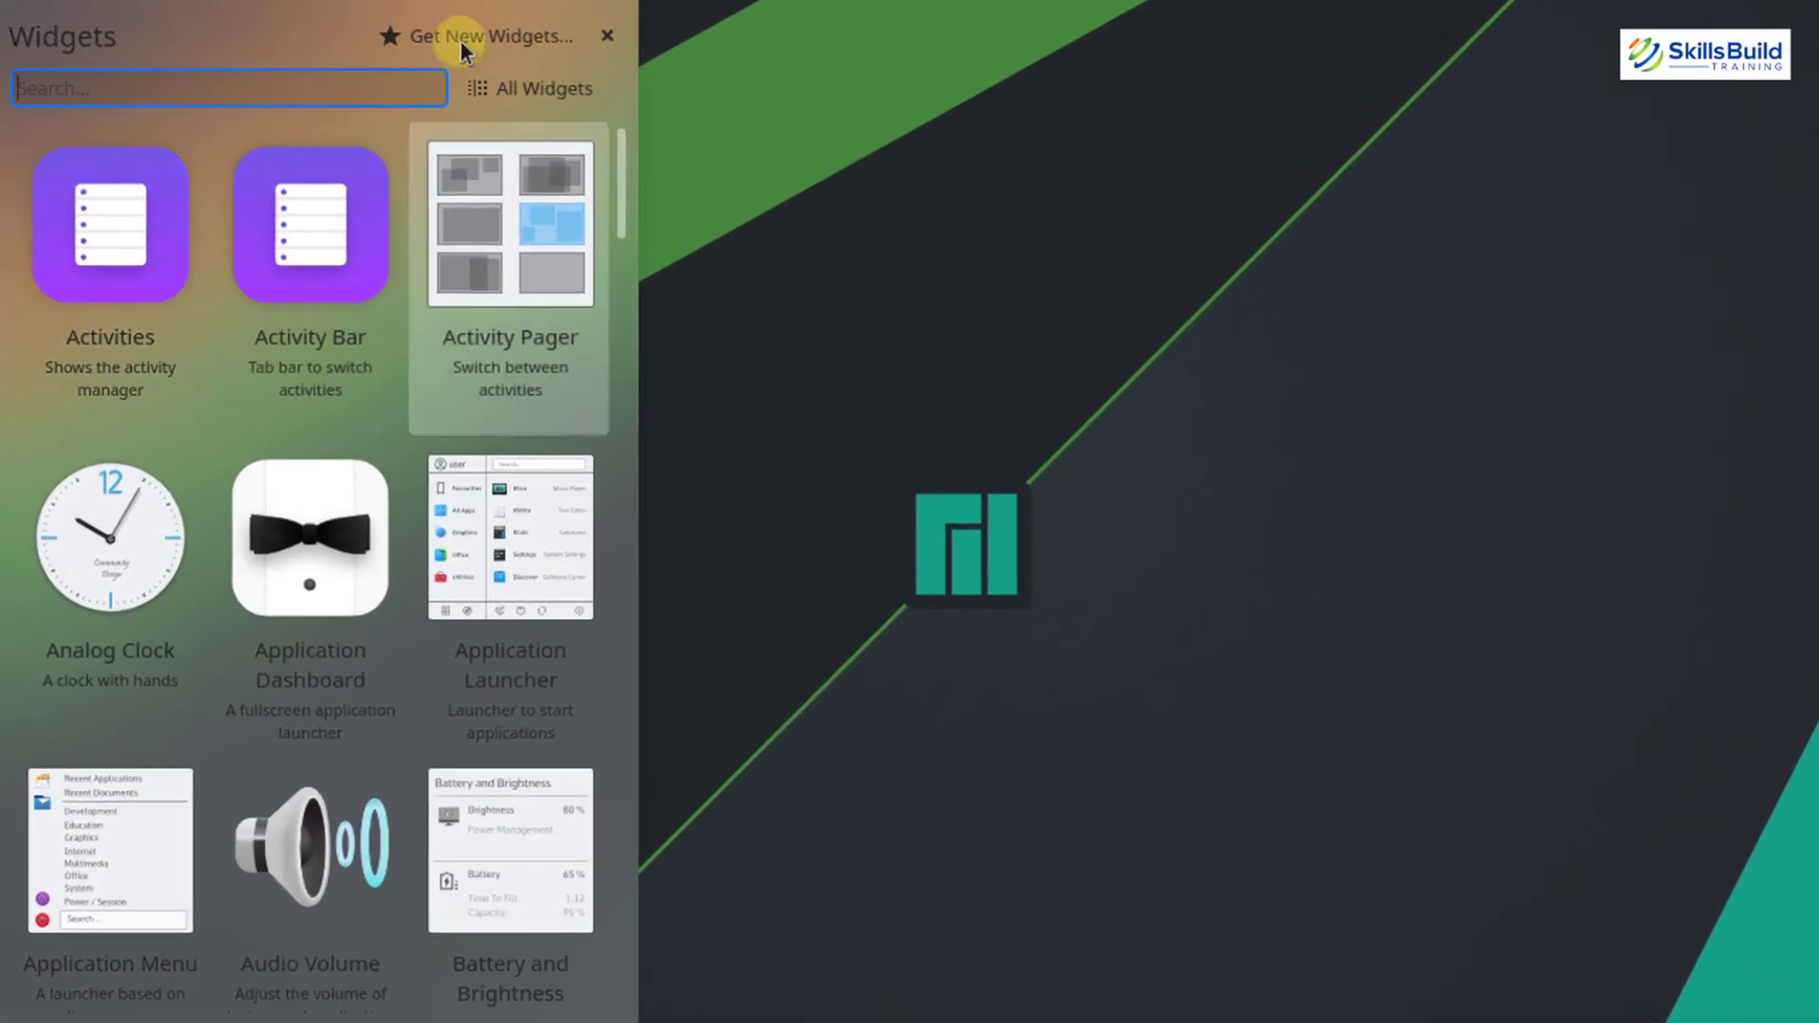
pyautogui.click(460, 42)
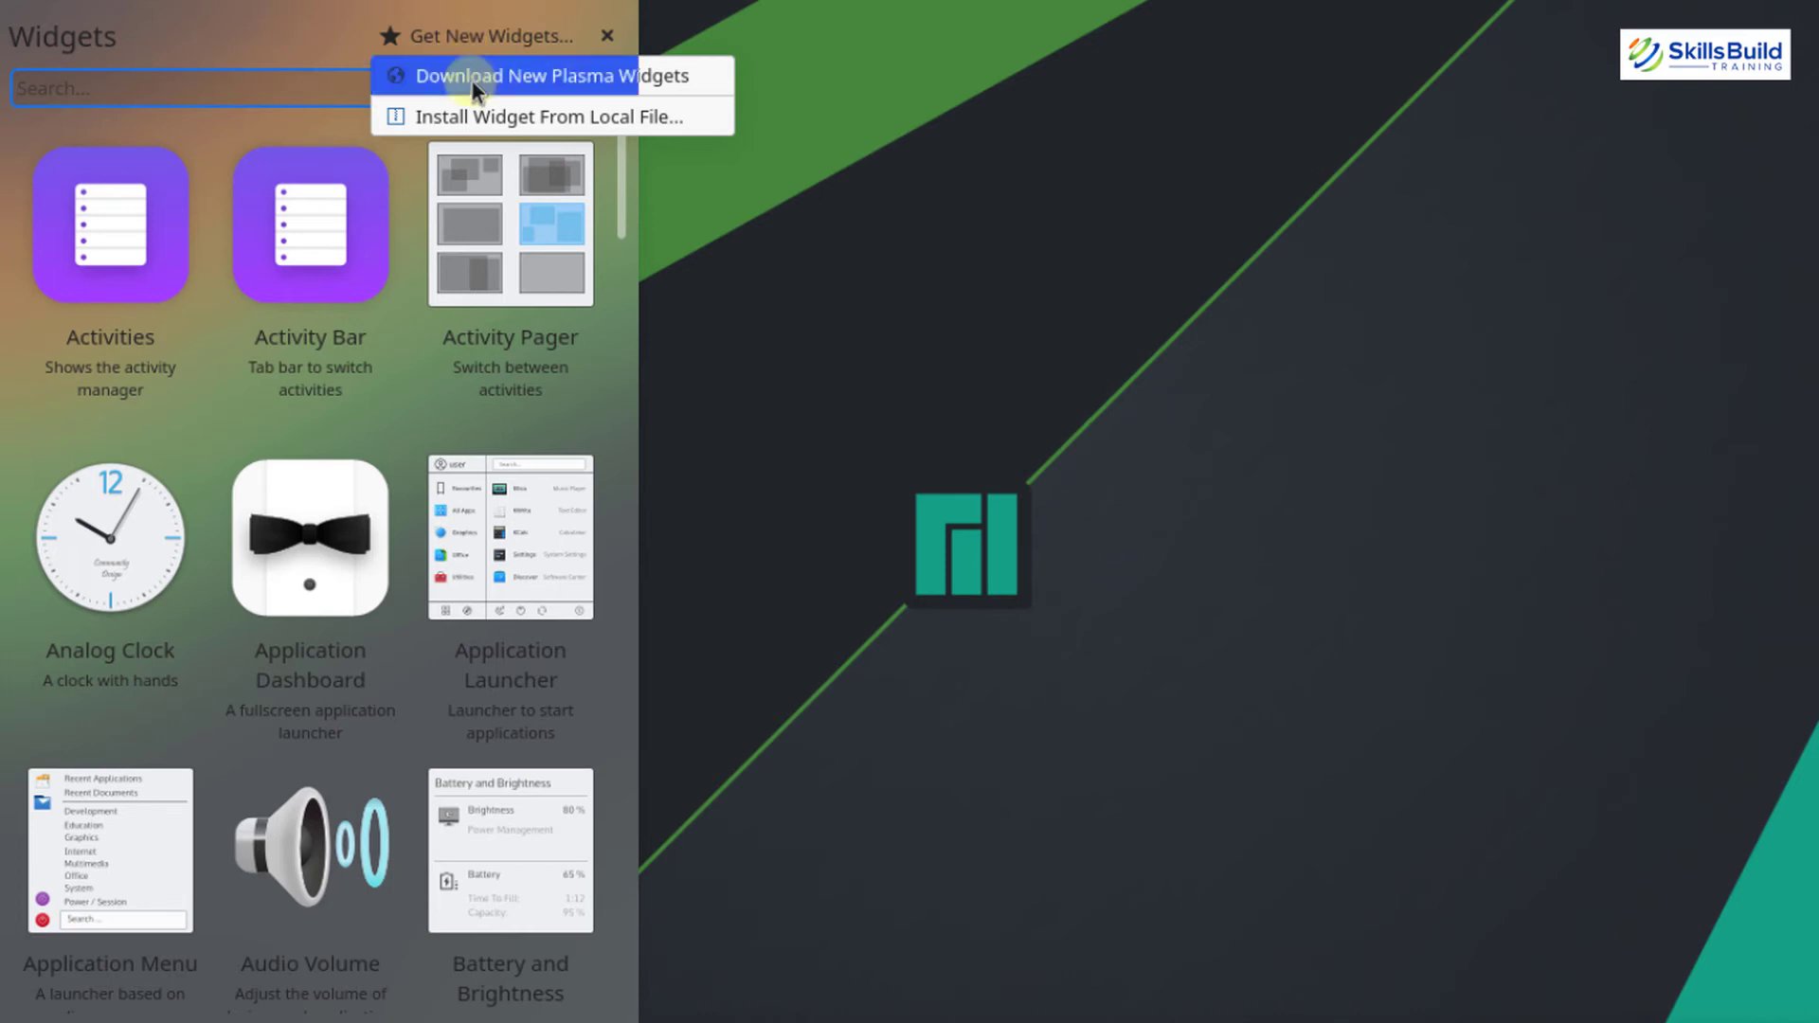
pyautogui.click(473, 81)
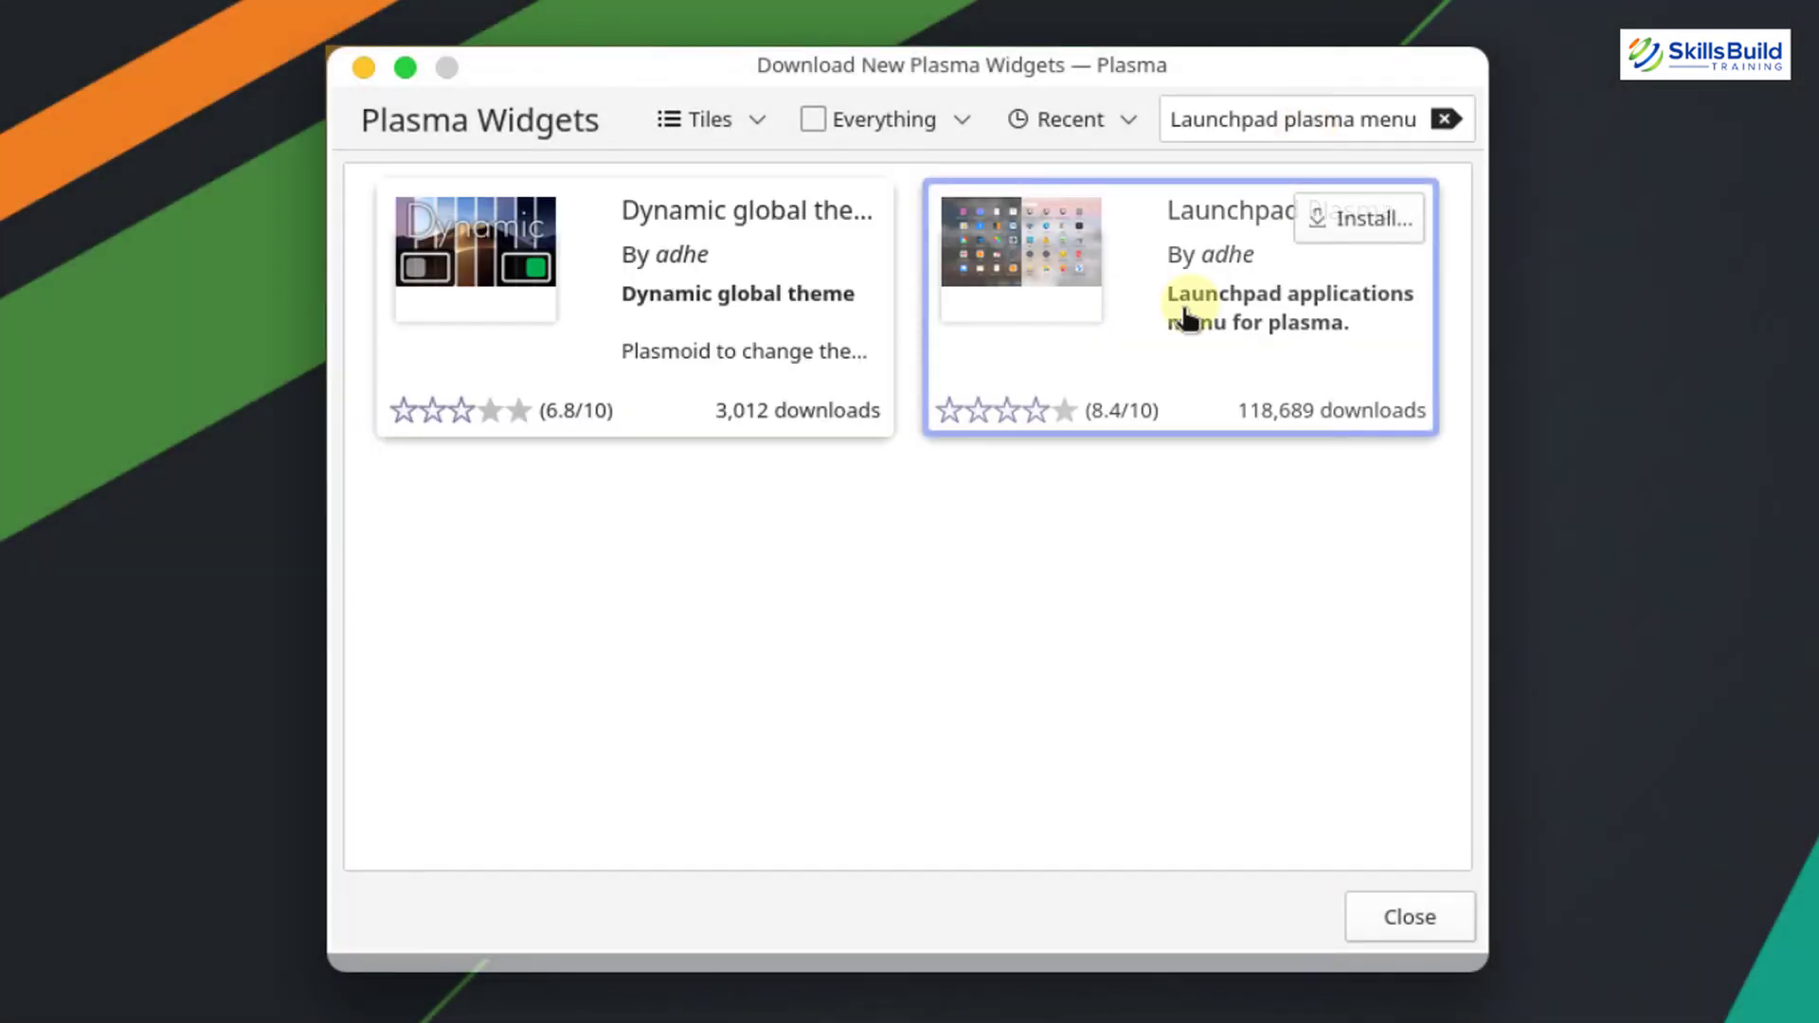
pyautogui.click(1190, 313)
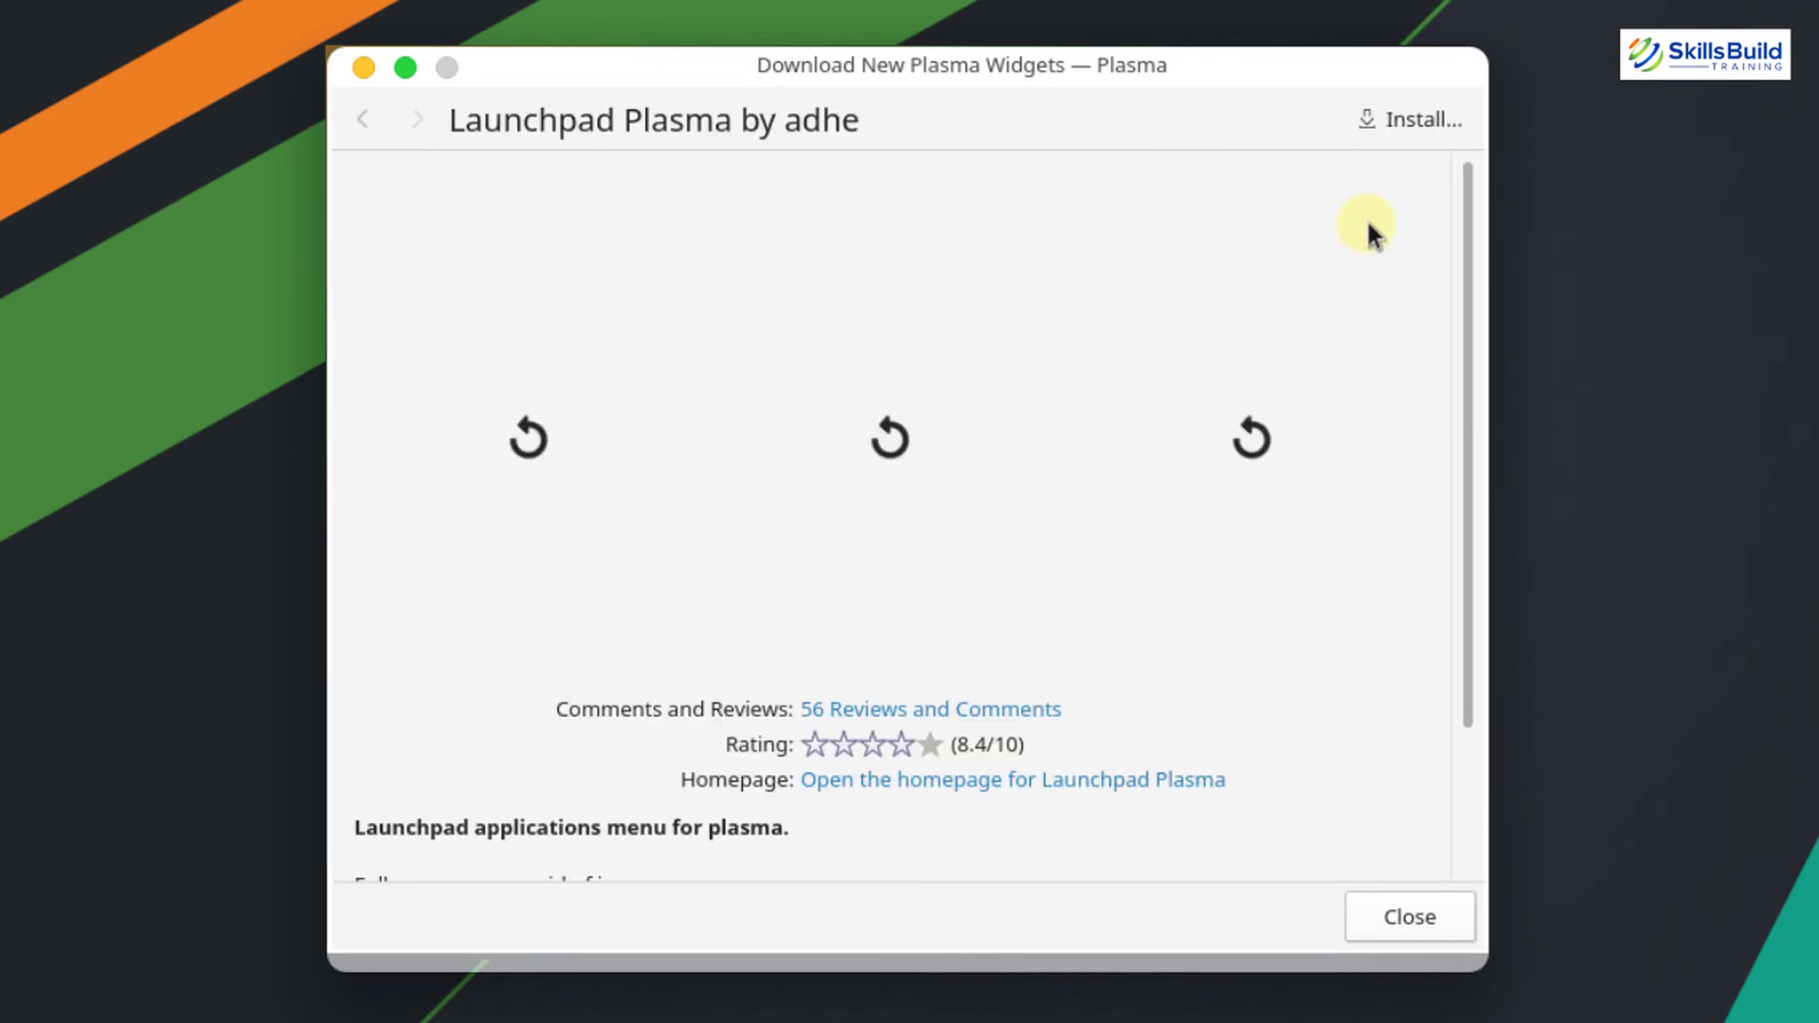
pyautogui.click(1410, 122)
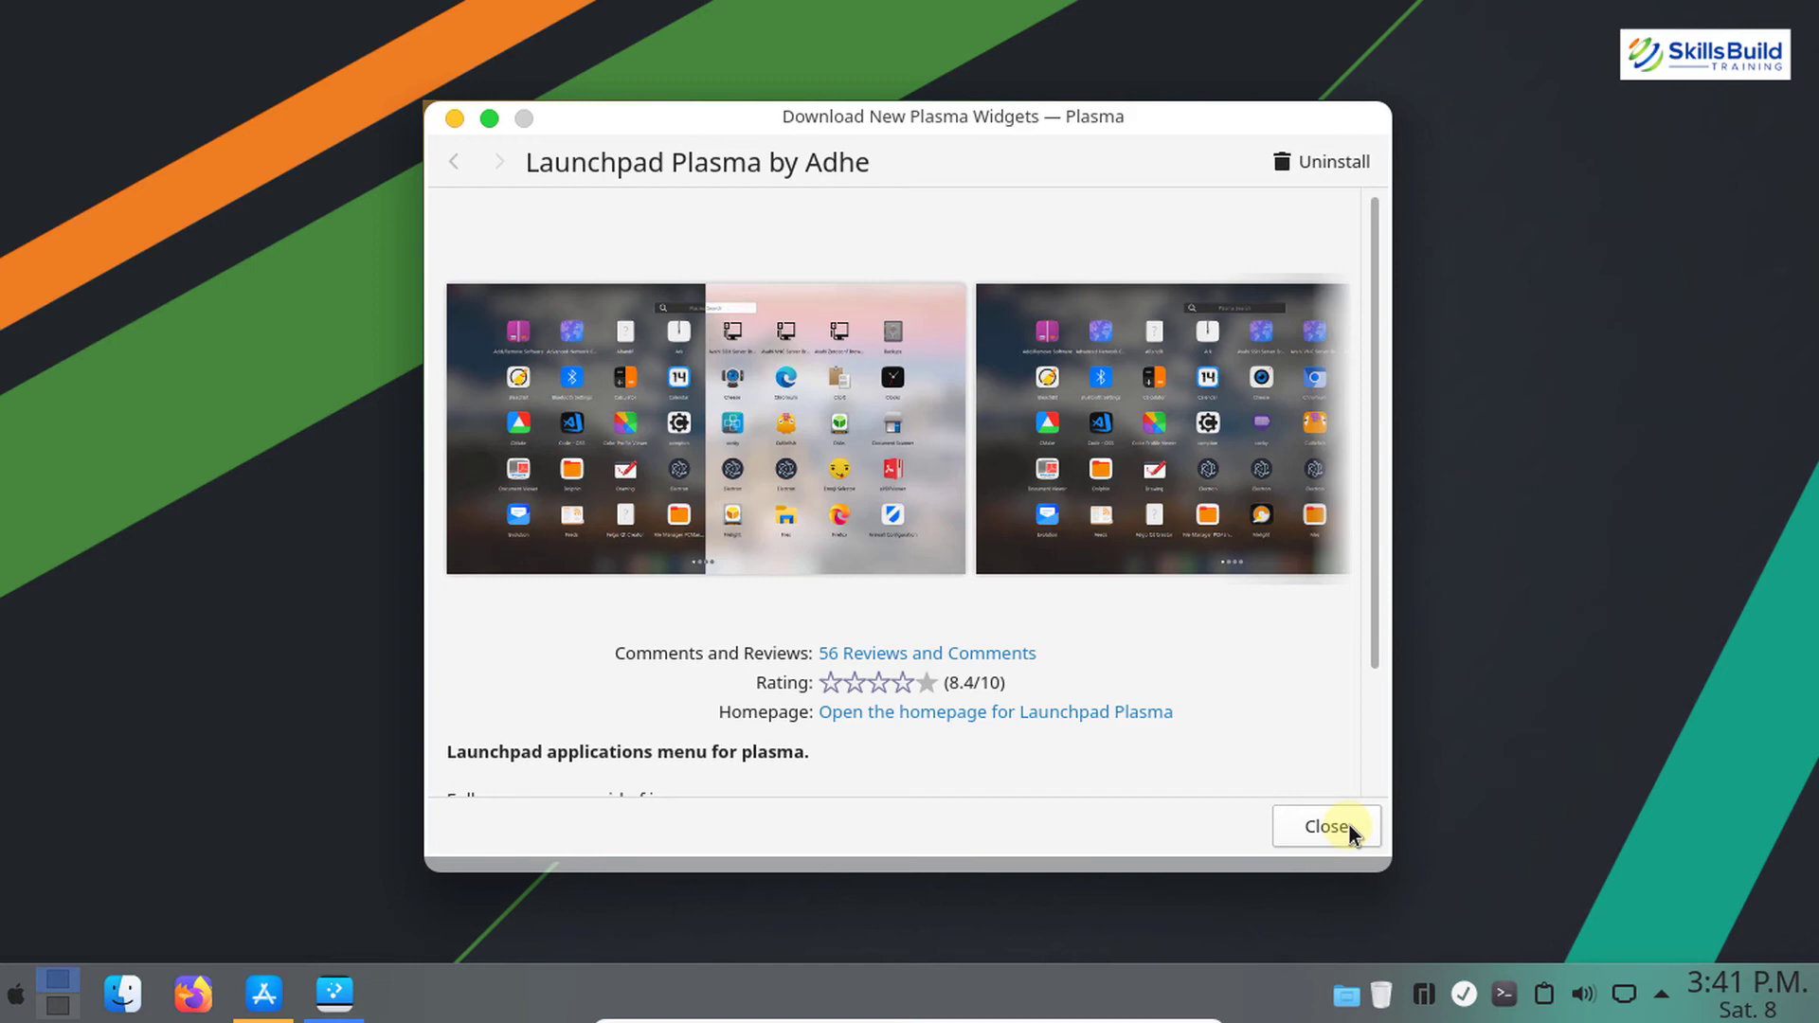
# - Close the widget downloader and start Add/Remove Software from a launcher search for 'add'
pyautogui.click(1327, 826)
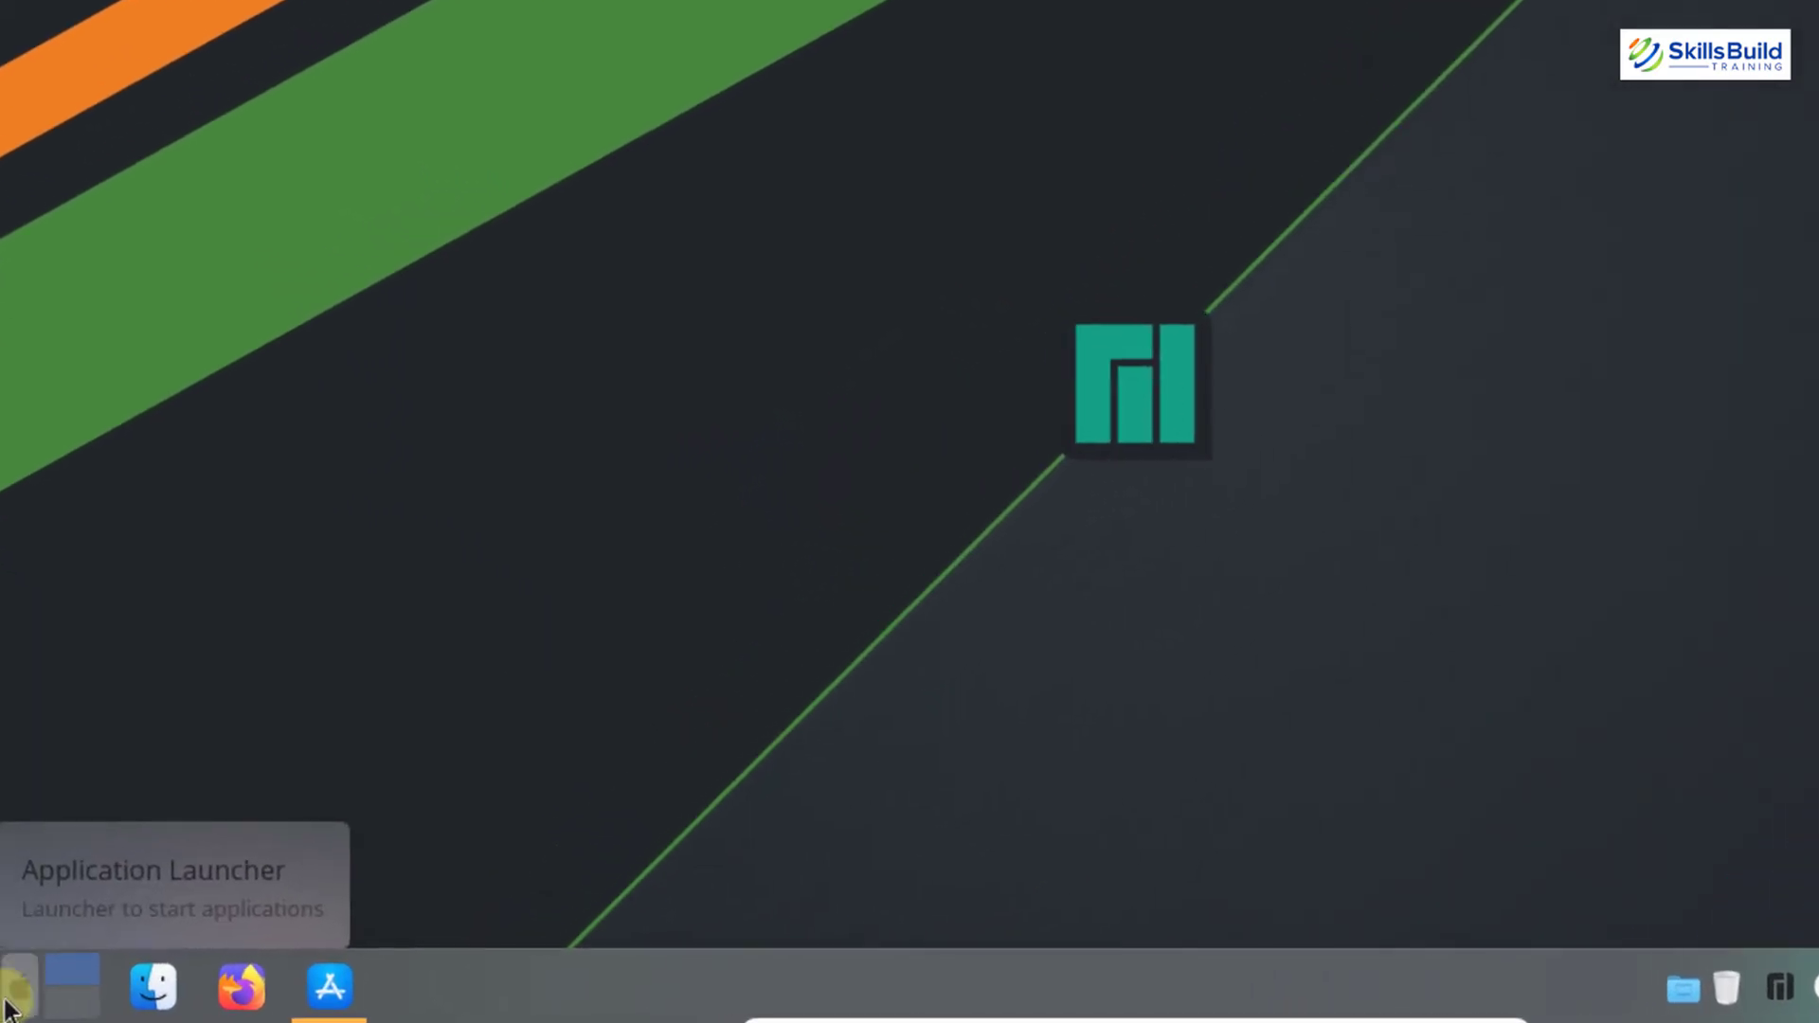
pyautogui.click(17, 990)
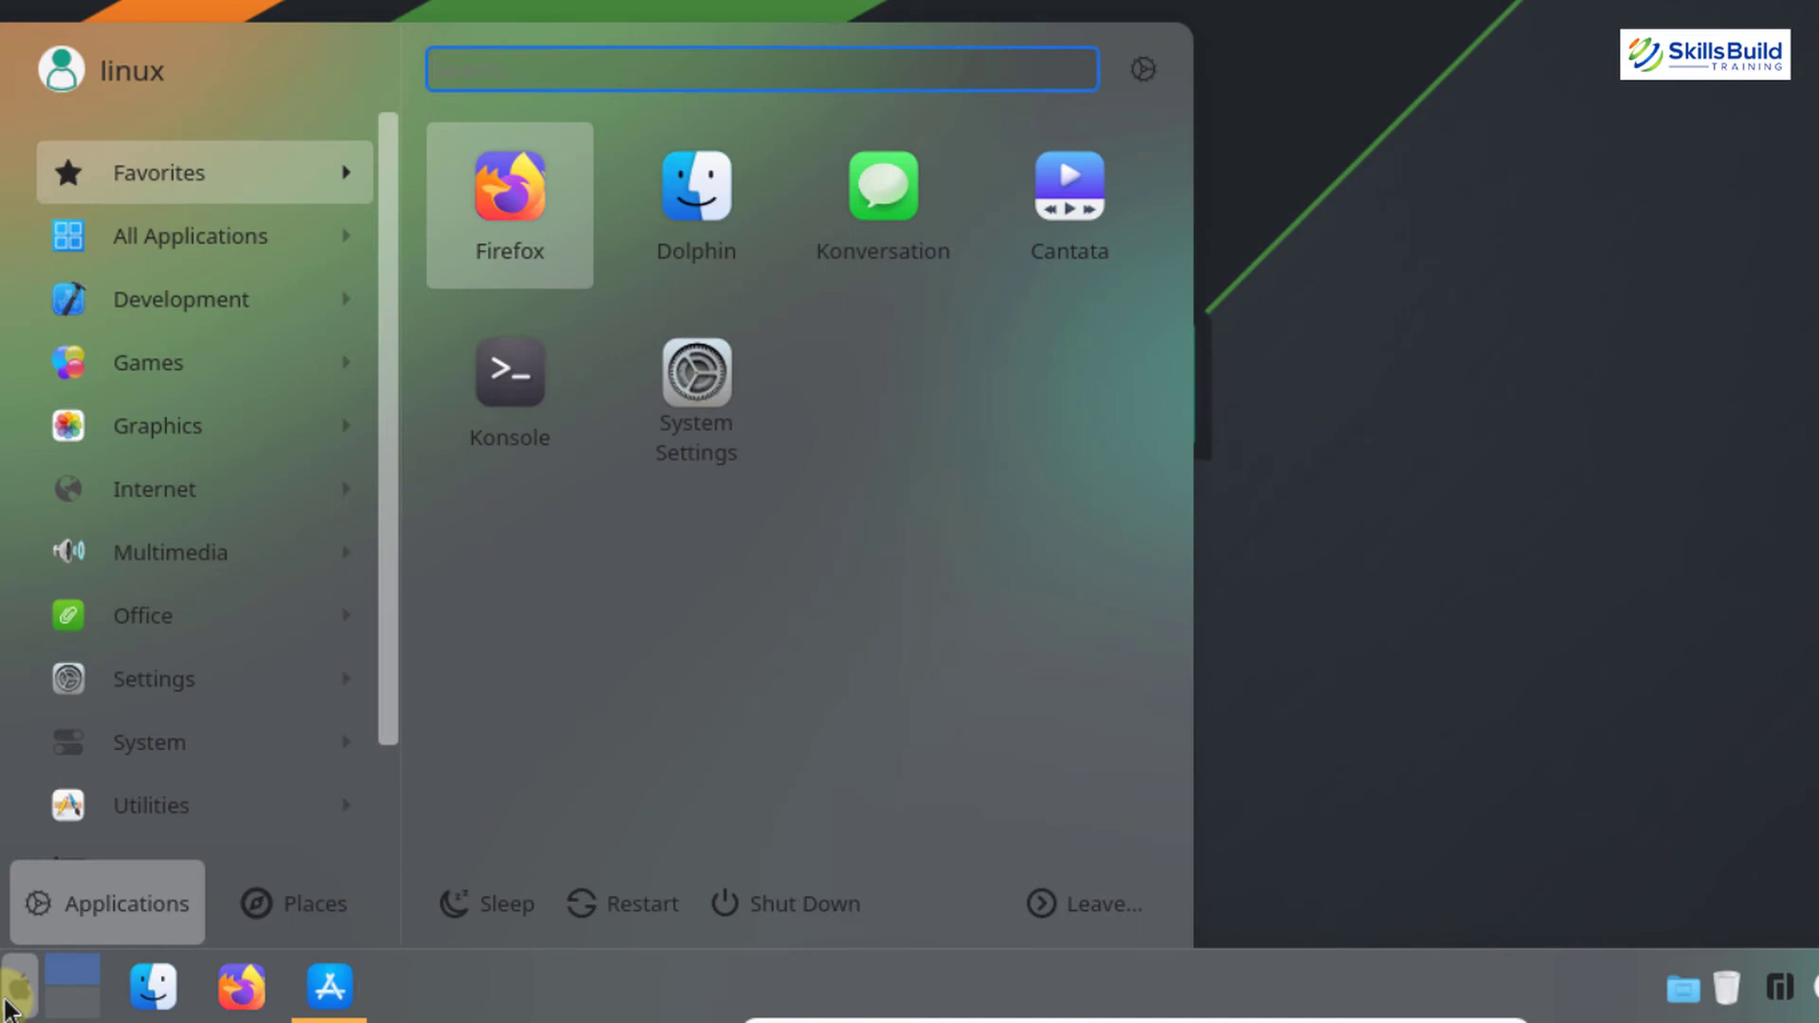
pyautogui.write('add')
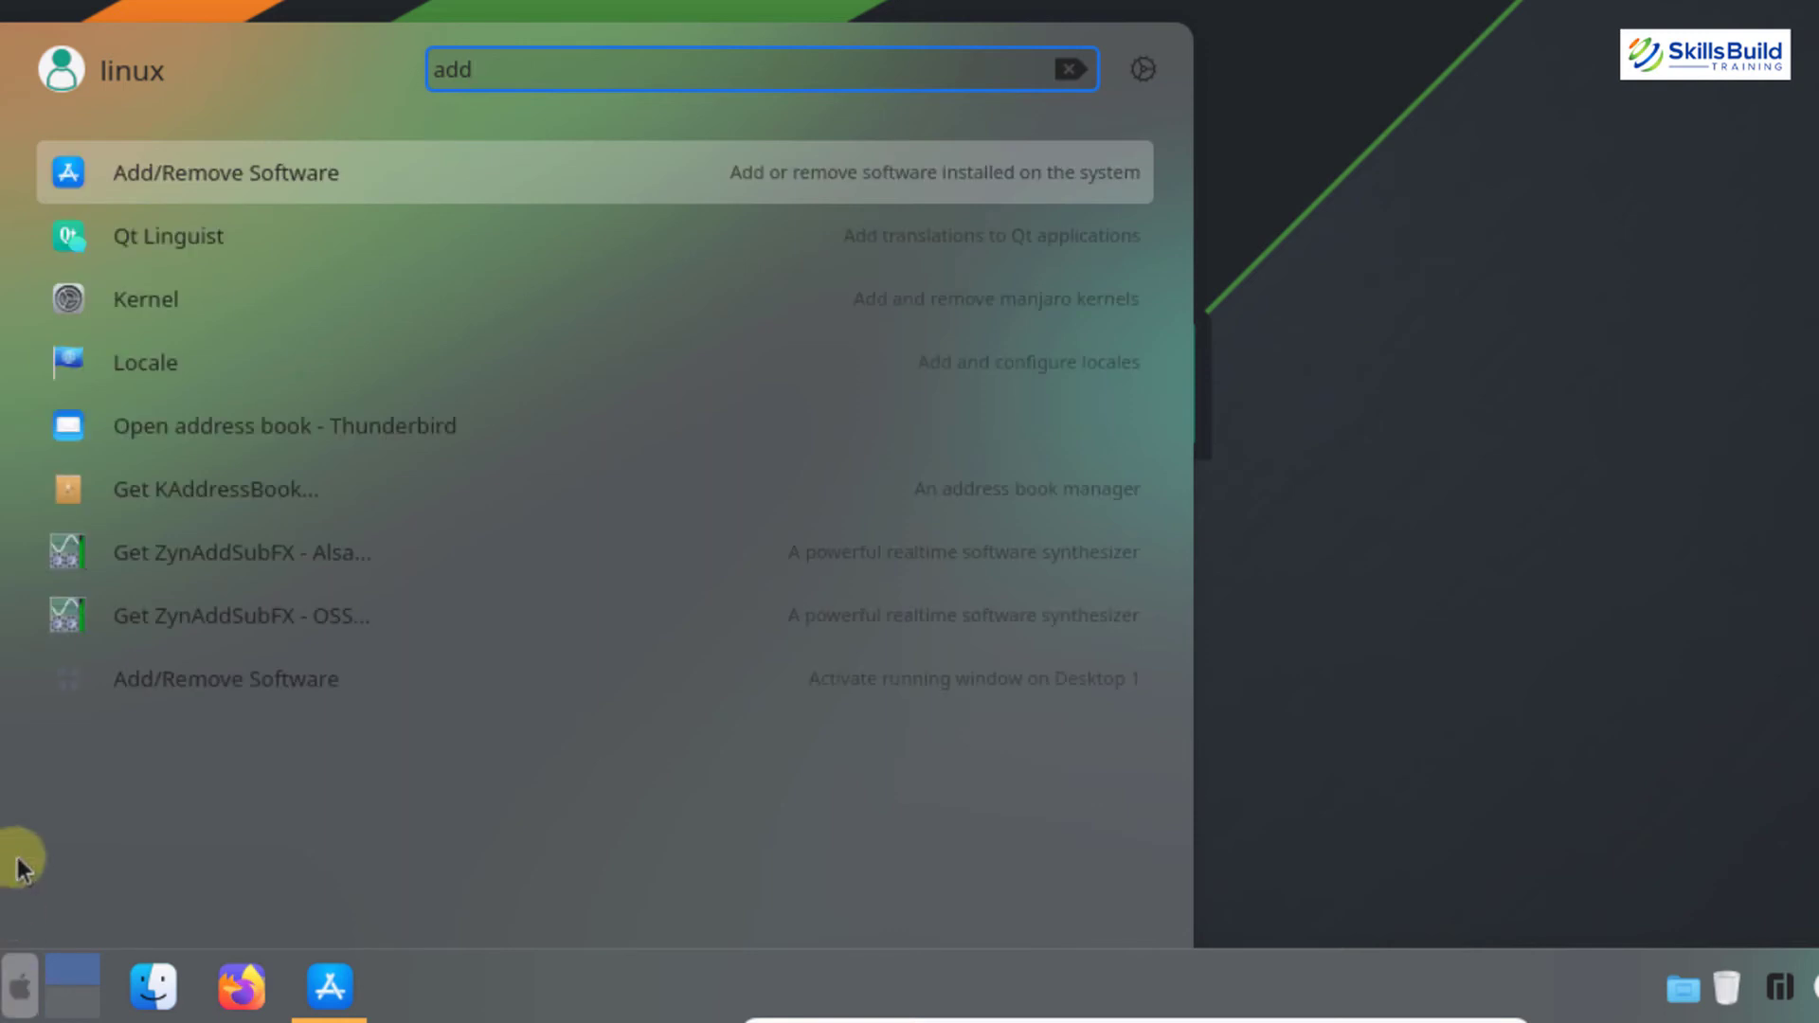
pyautogui.click(76, 174)
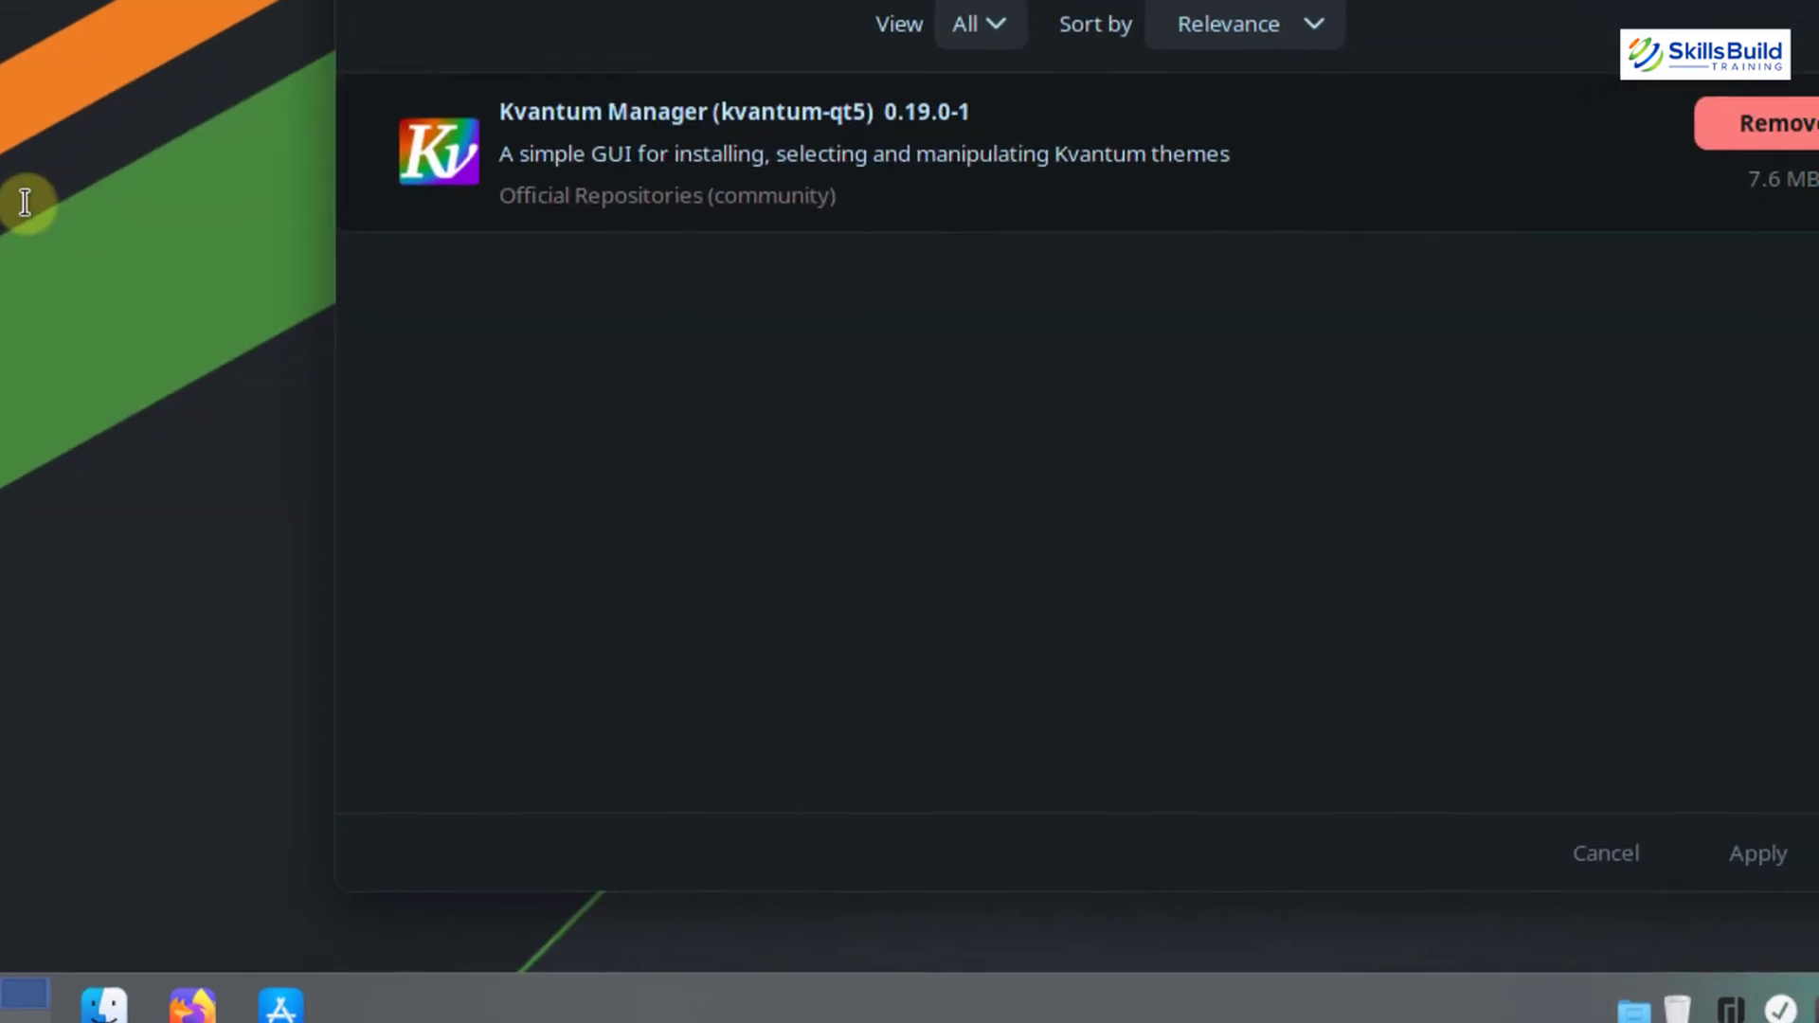
# - Search 'latte' in Pamac and install latte-dock 0.9.11-1, authorizing with the account password
pyautogui.write('la')
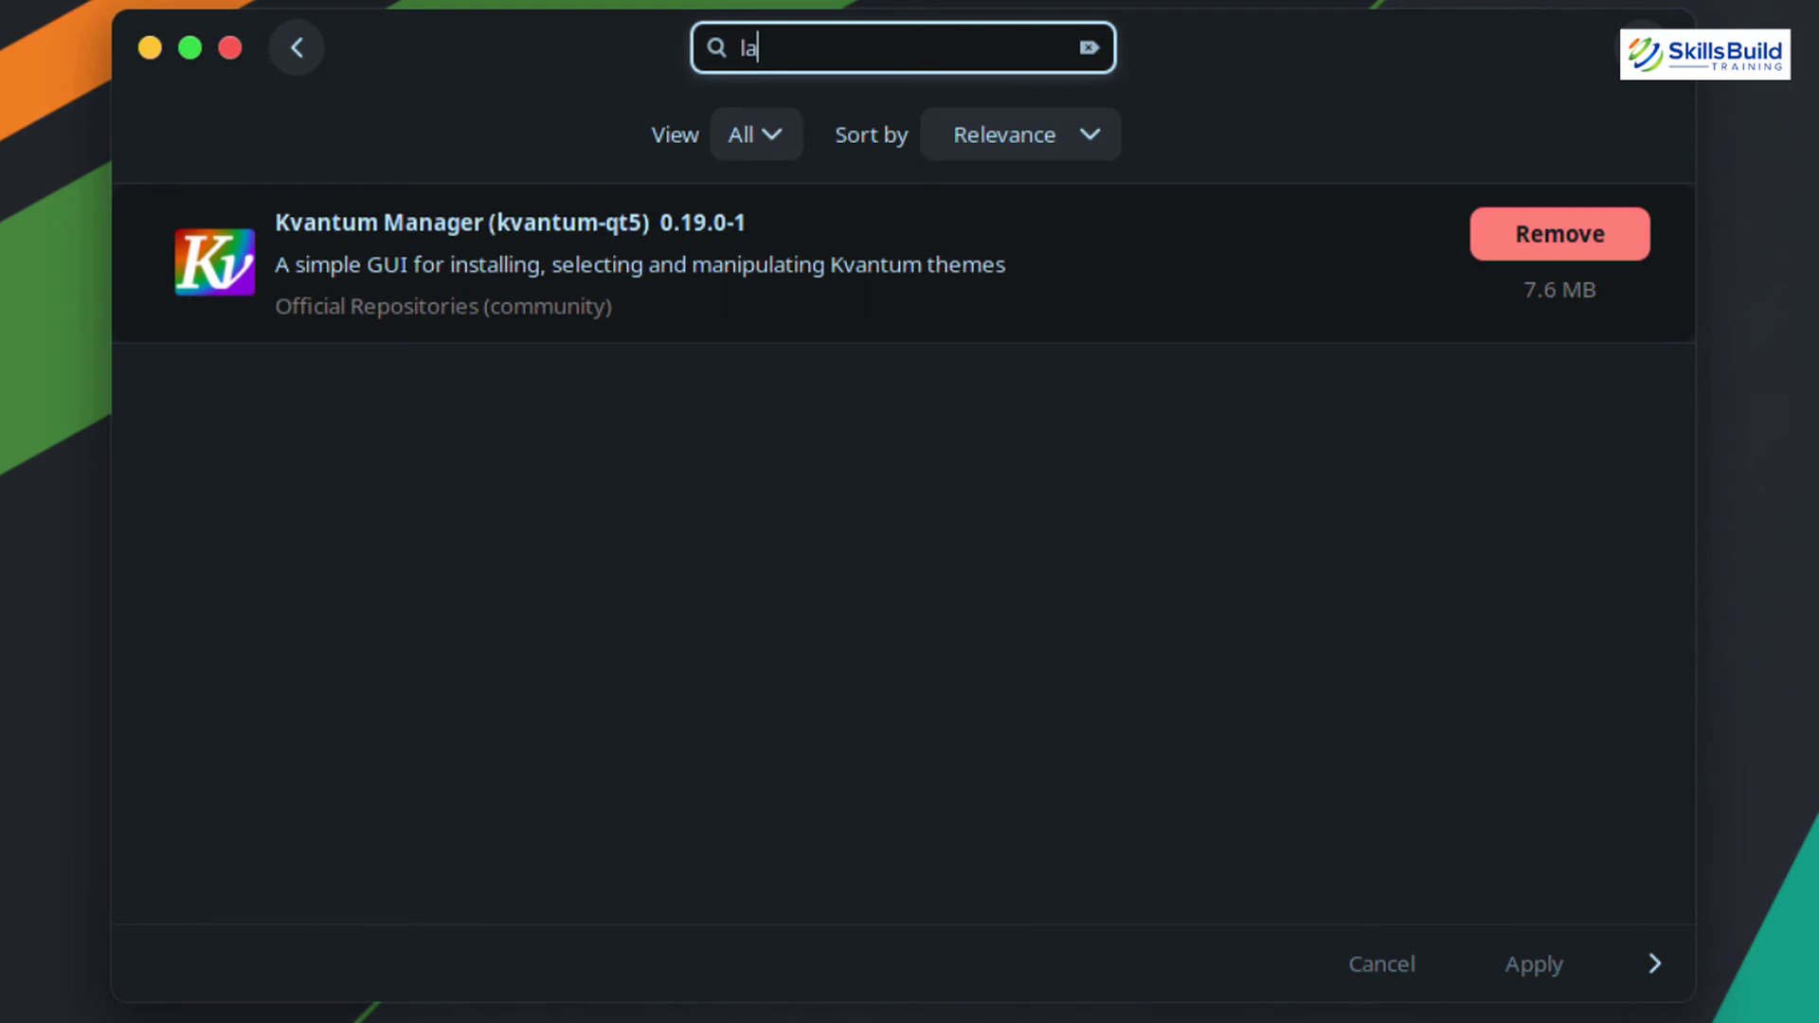
pyautogui.write('tte')
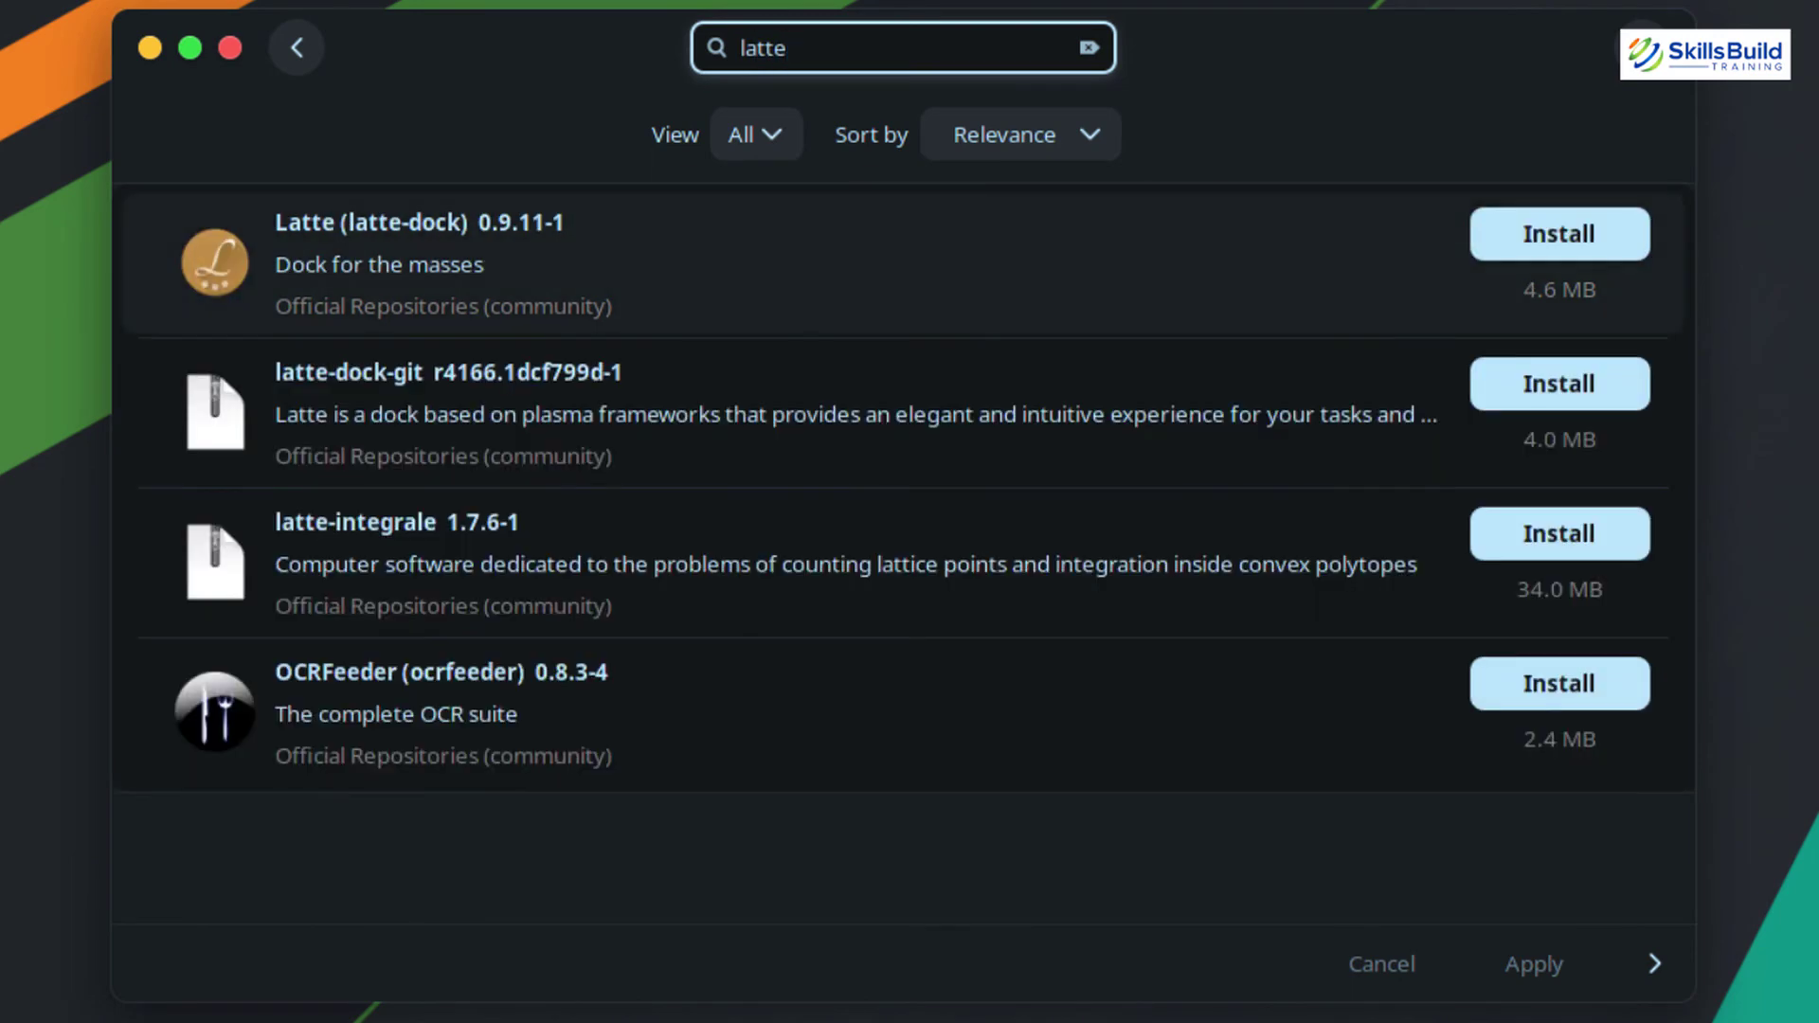
pyautogui.click(1497, 218)
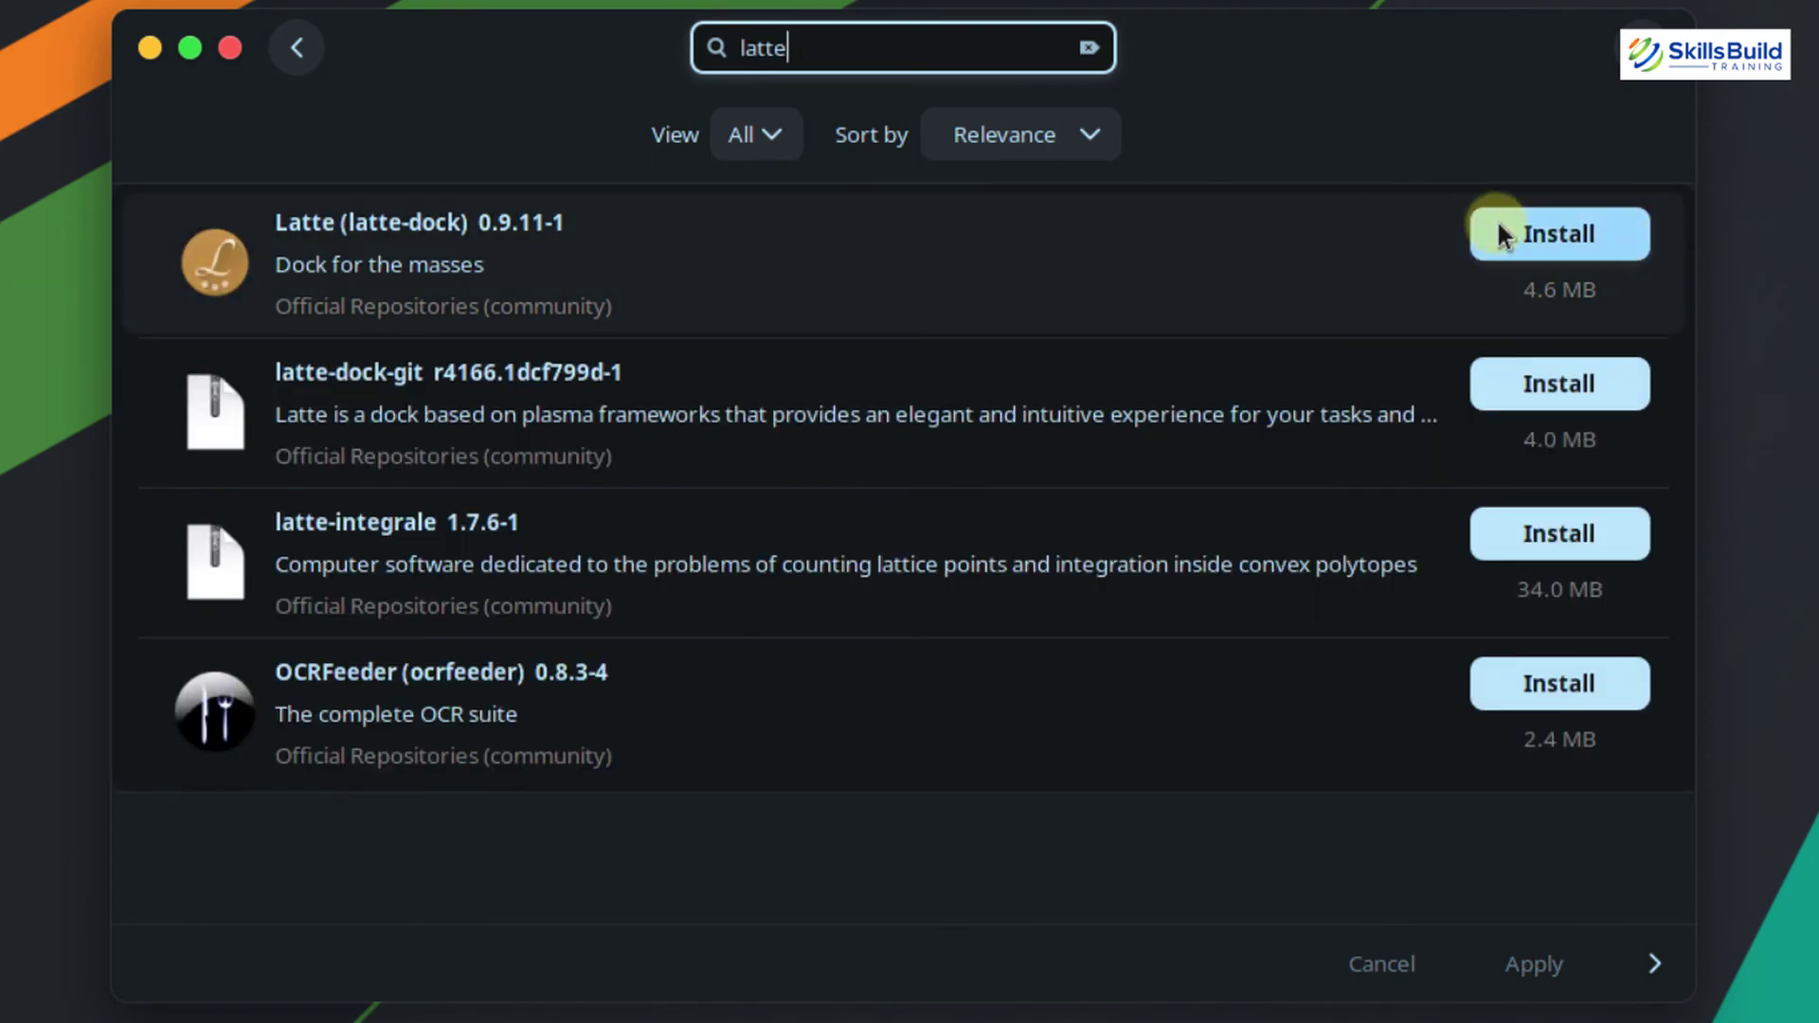
pyautogui.click(1495, 962)
pyautogui.write('********')
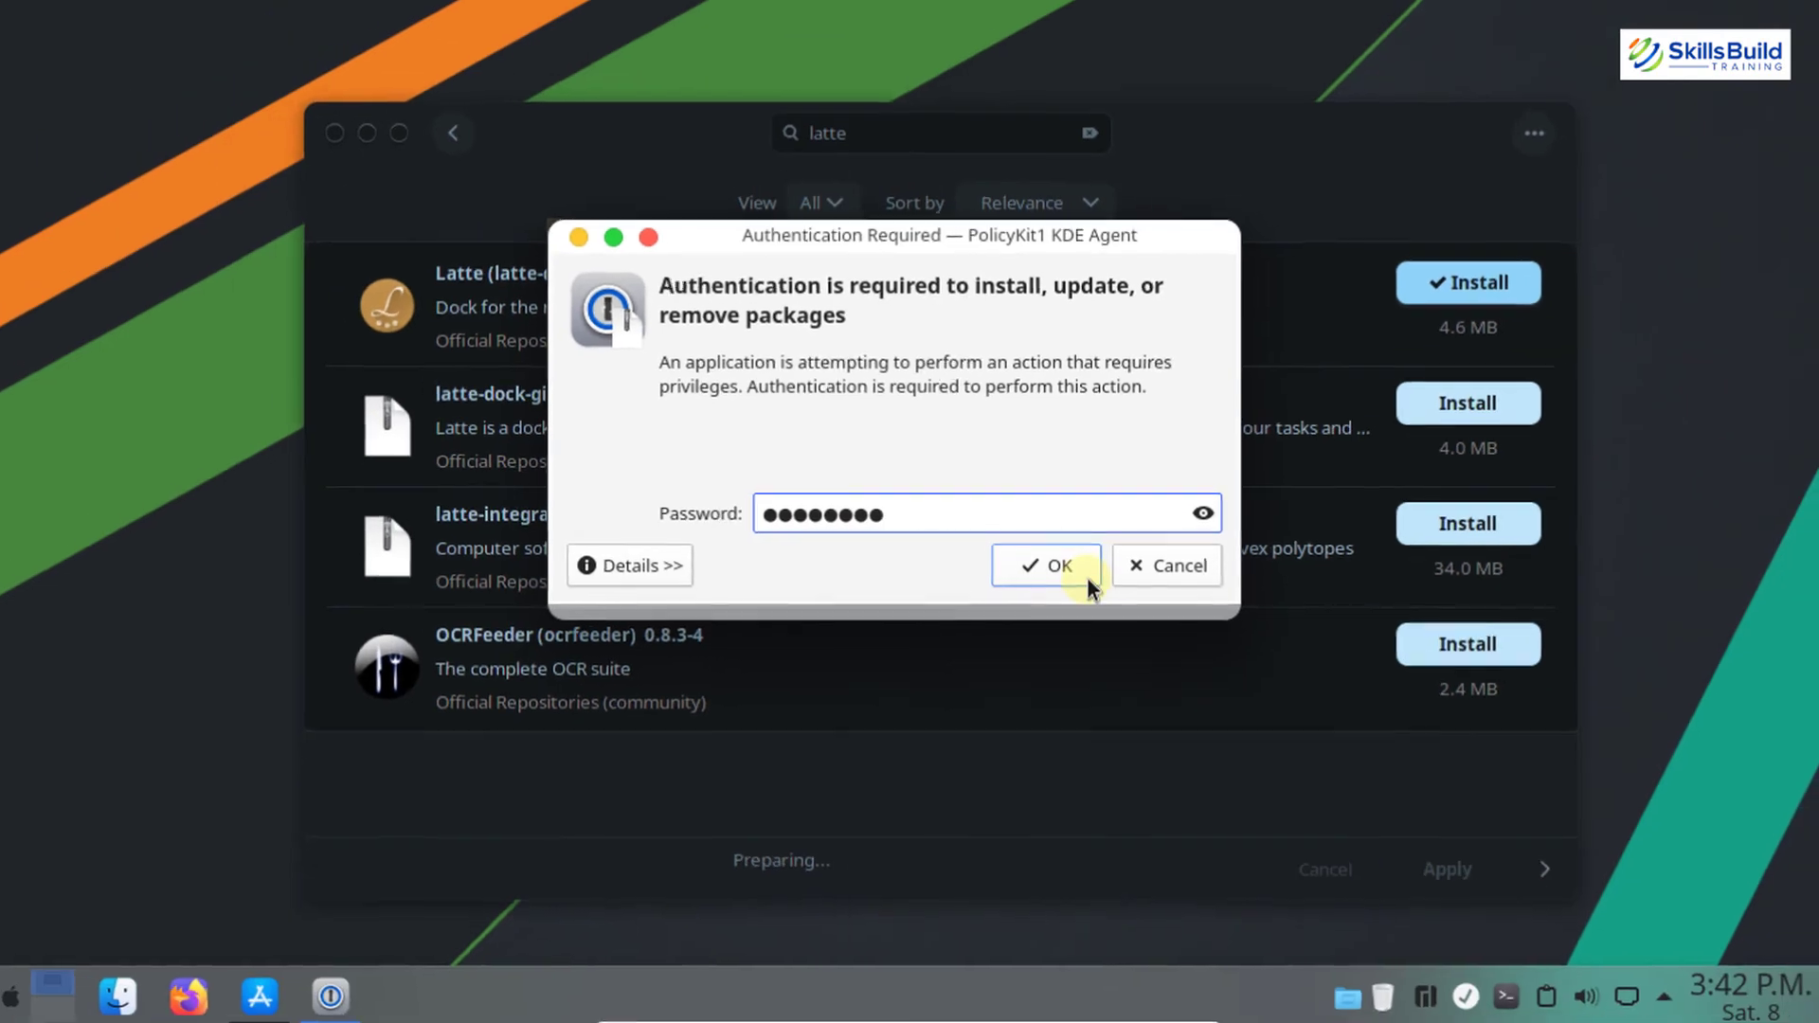
pyautogui.click(1035, 586)
pyautogui.click(1482, 741)
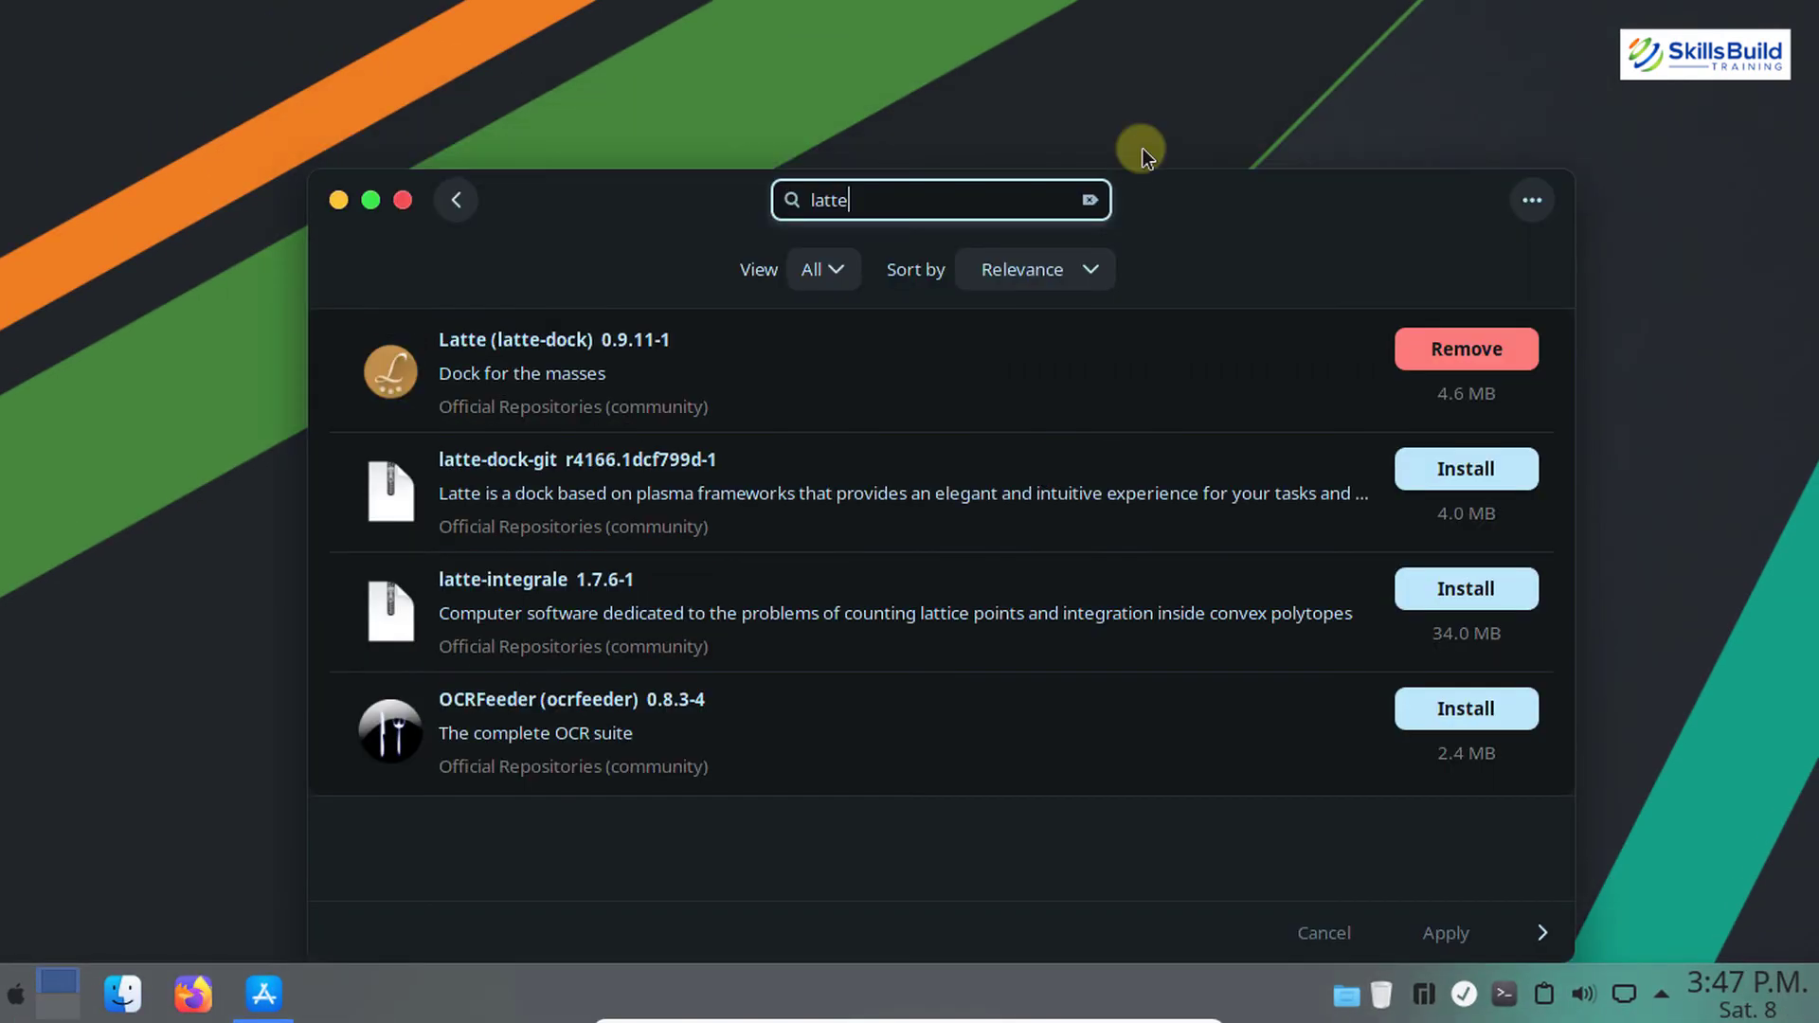
# - Close Pamac and launch the Latte dock from the application launcher search
pyautogui.click(408, 197)
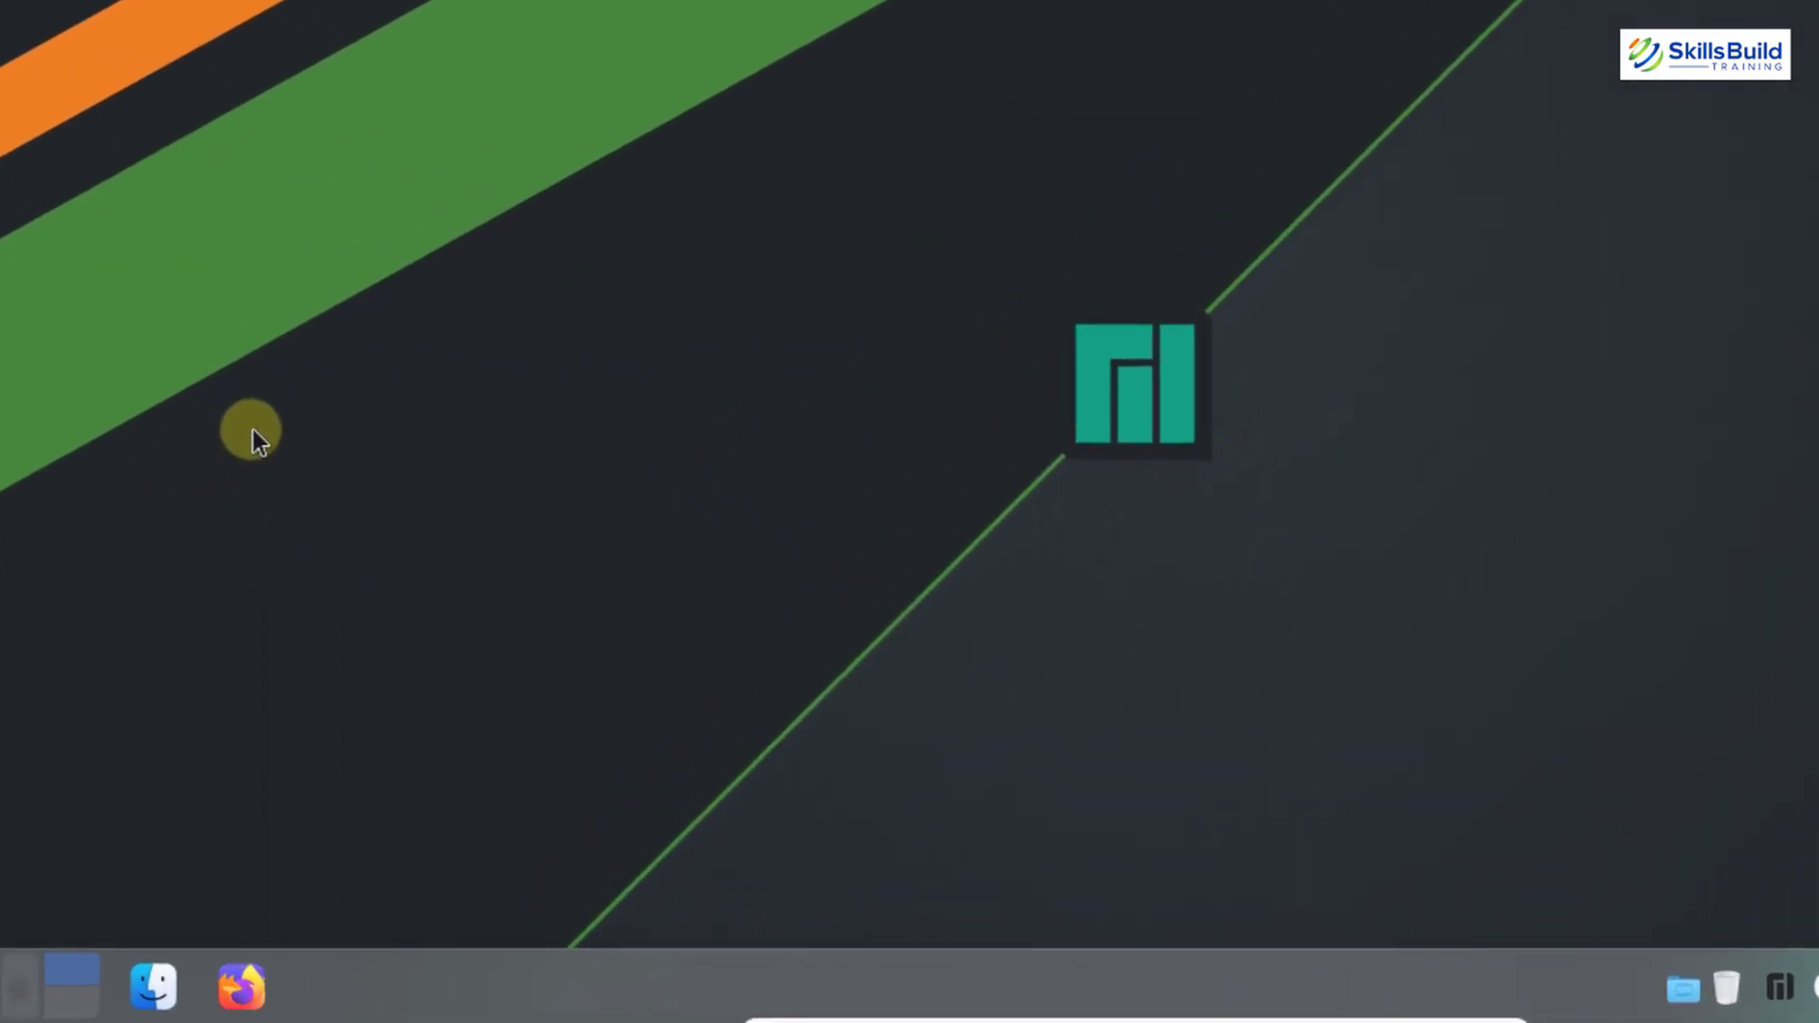
pyautogui.press('super')
pyautogui.write('late')
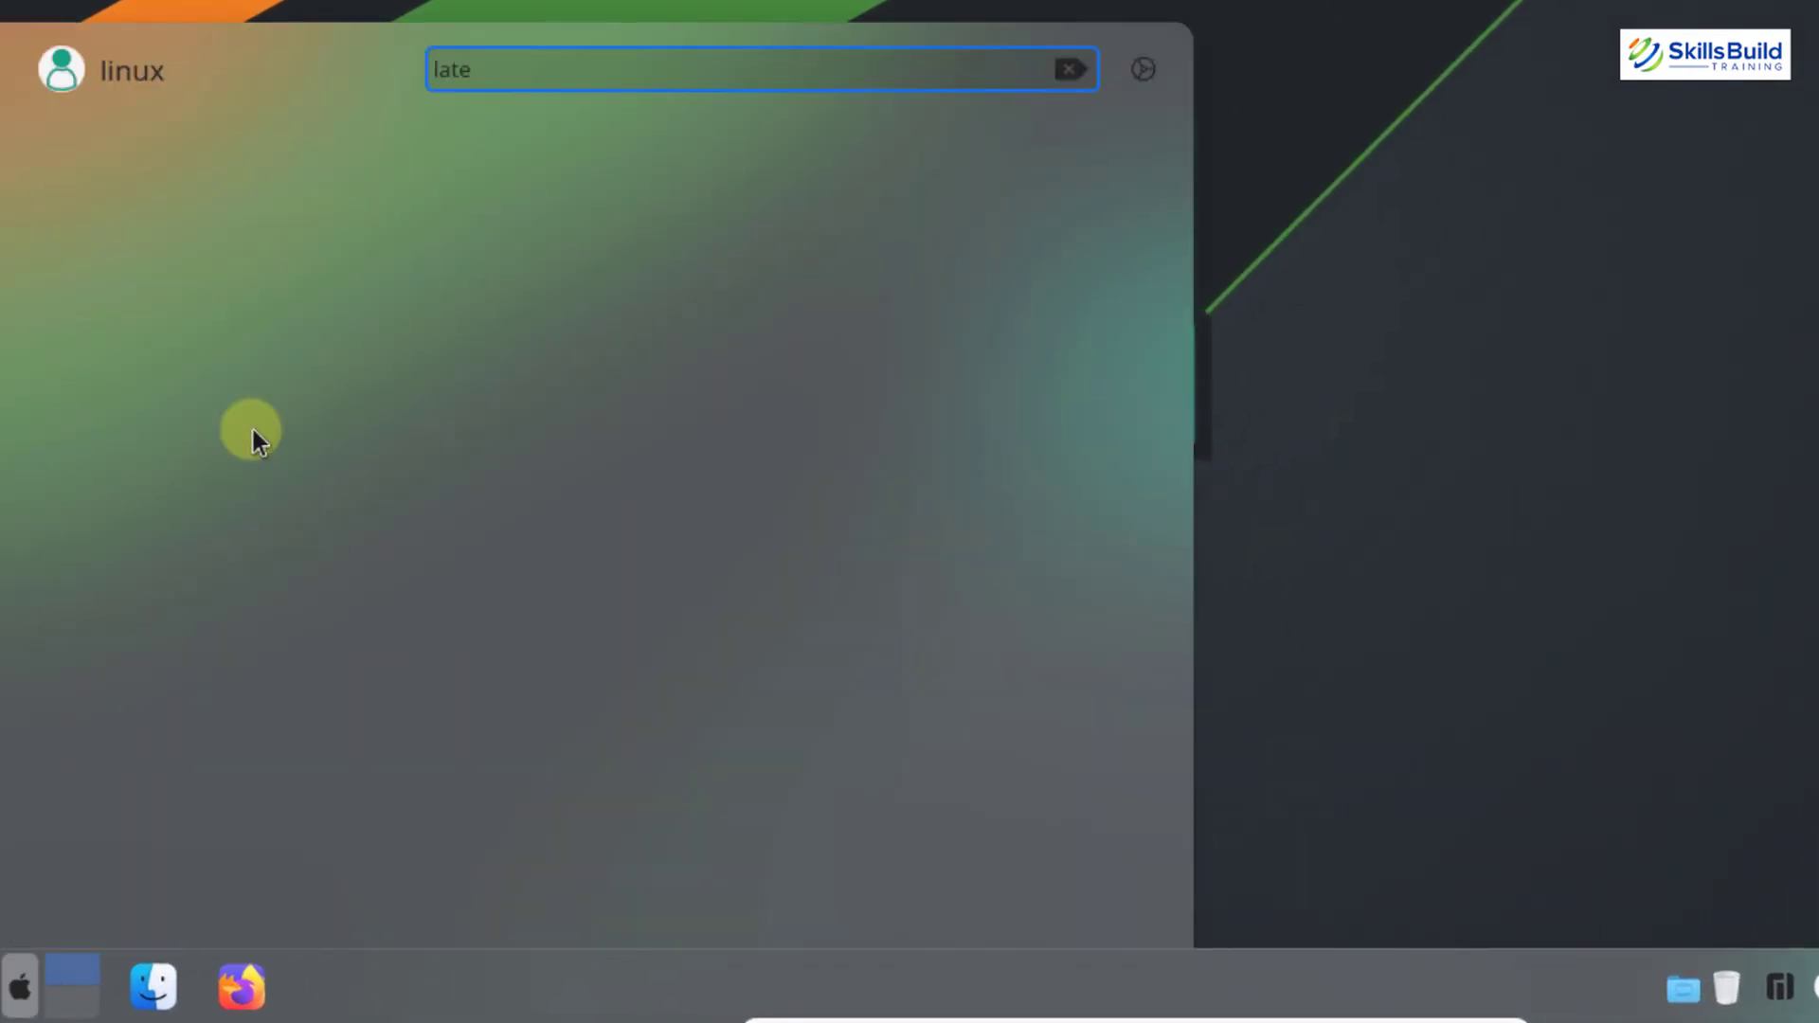
pyautogui.press('BackSpace')
pyautogui.write('te')
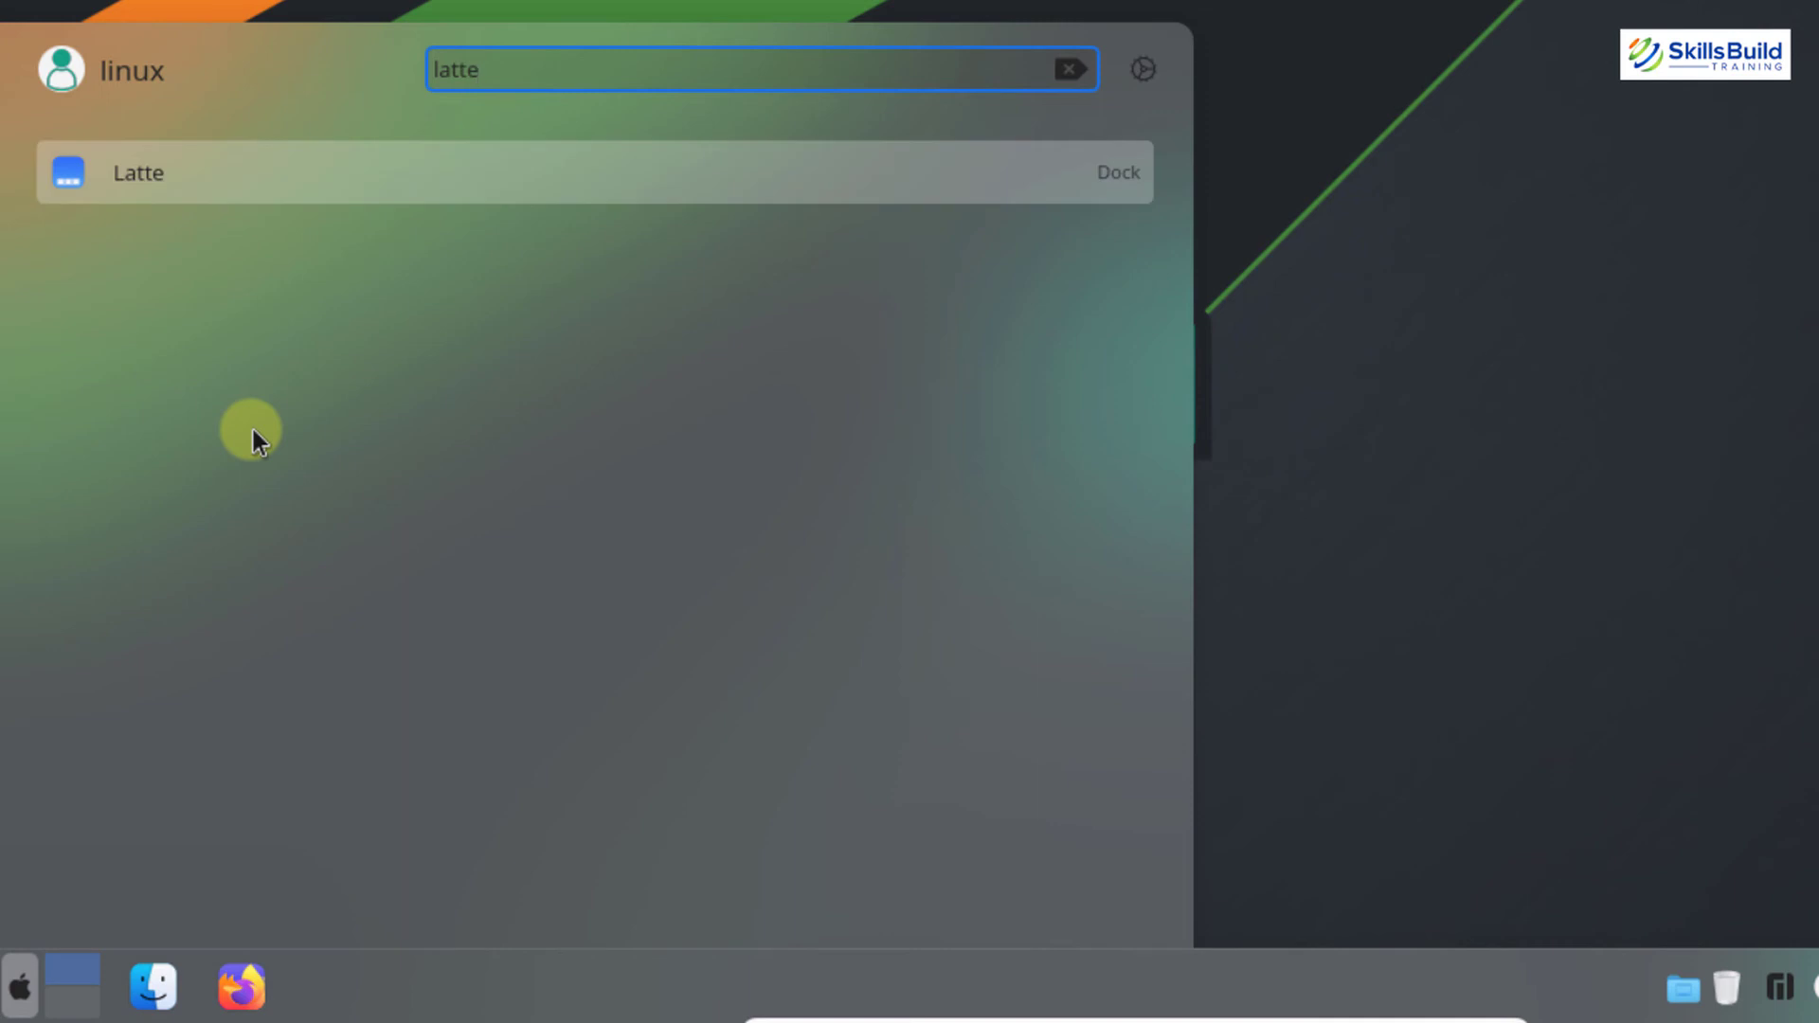
pyautogui.click(147, 170)
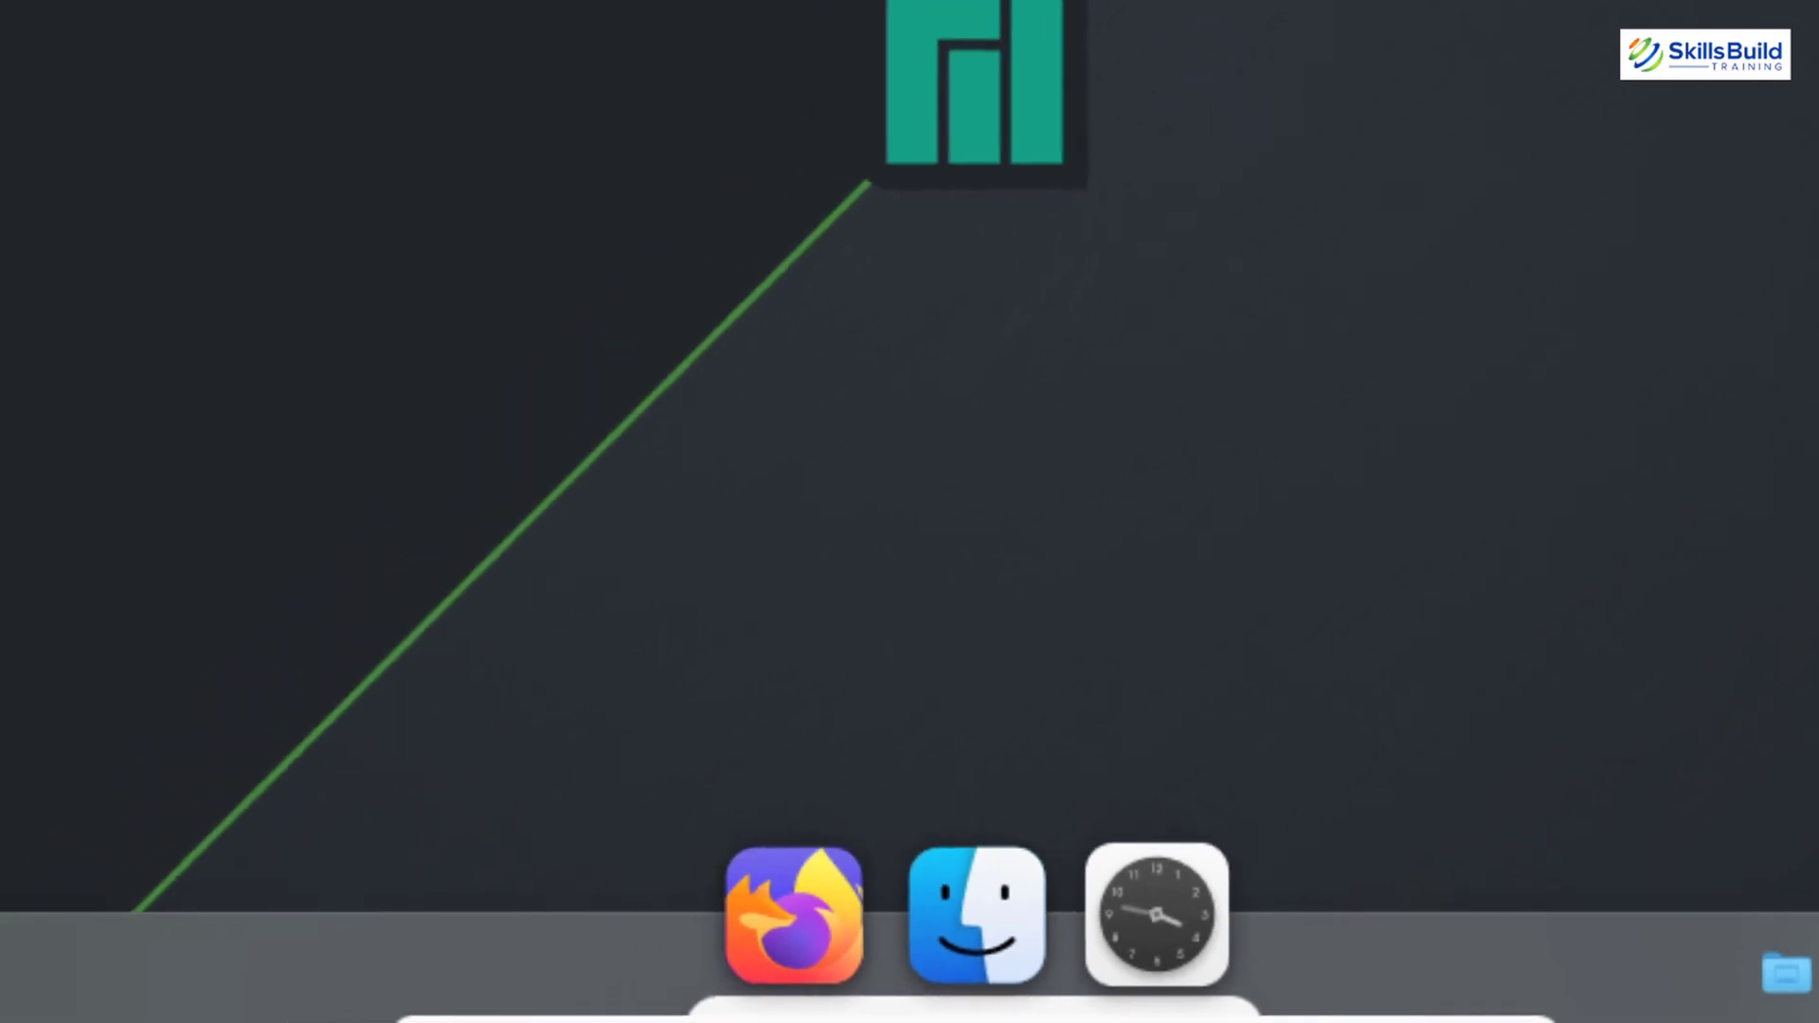
# - Remove the old default bottom panel through its Edit Panel options
pyautogui.rightClick(509, 976)
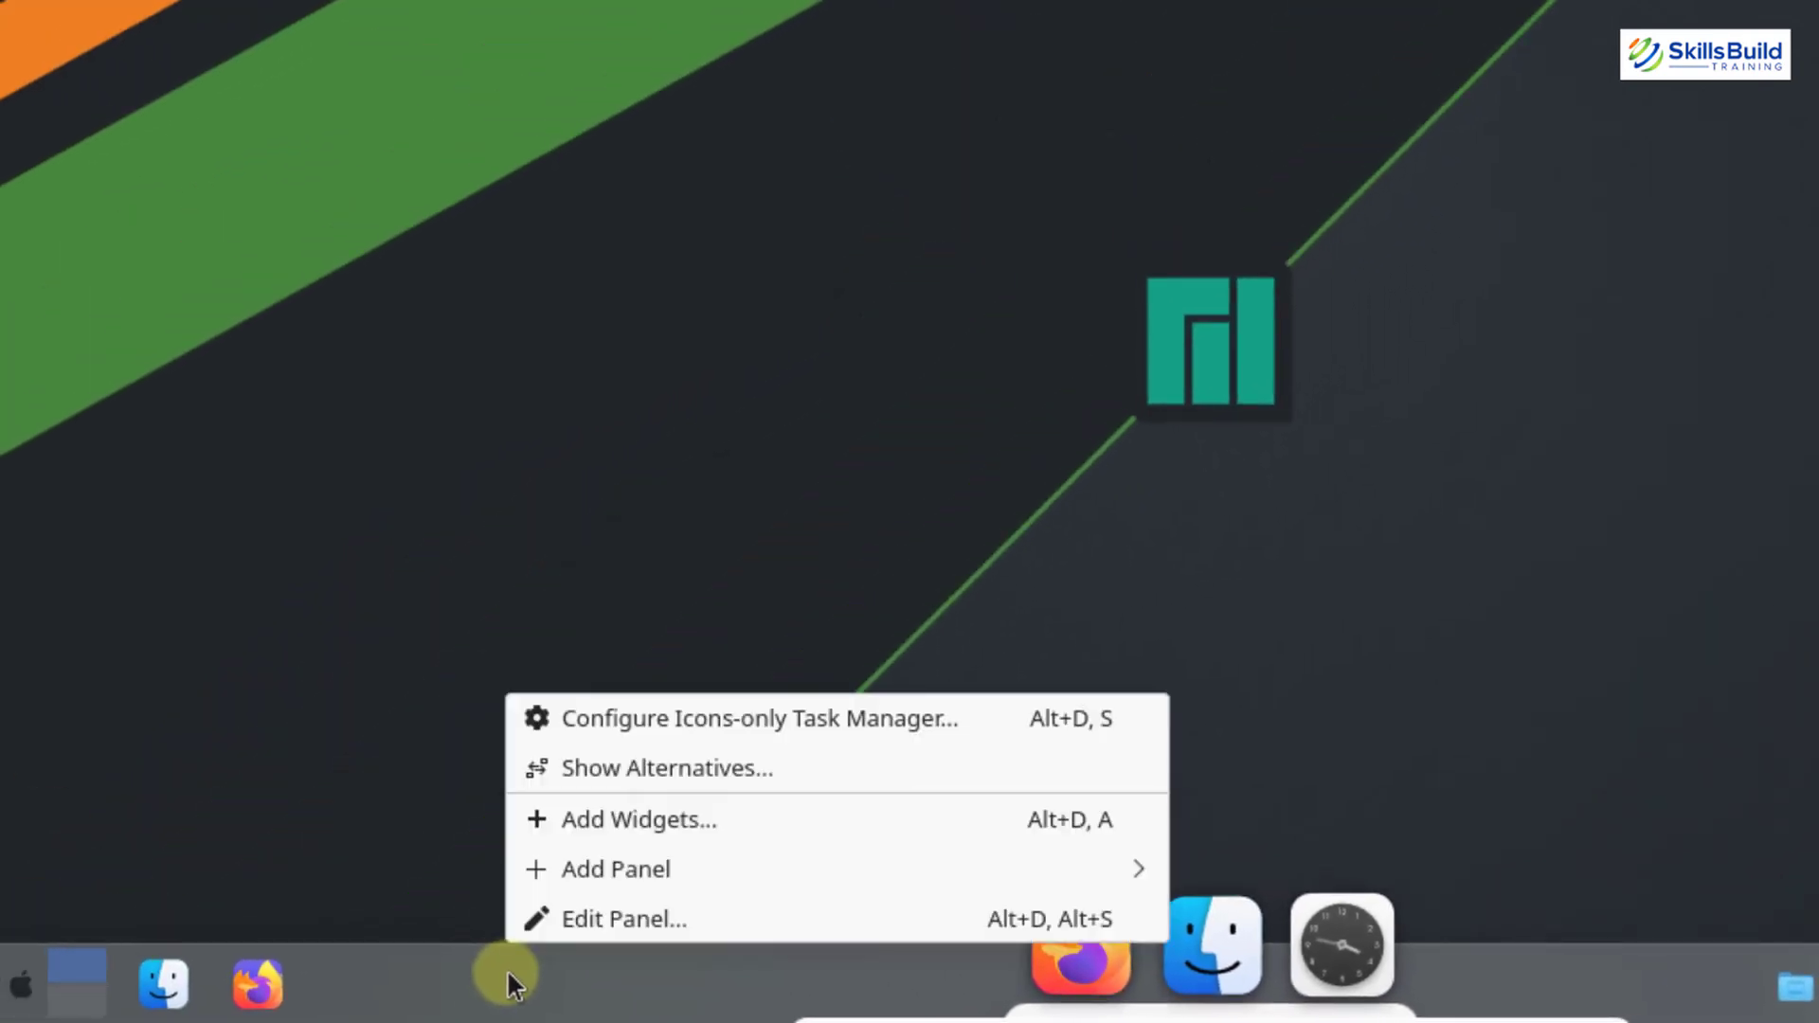
pyautogui.click(582, 919)
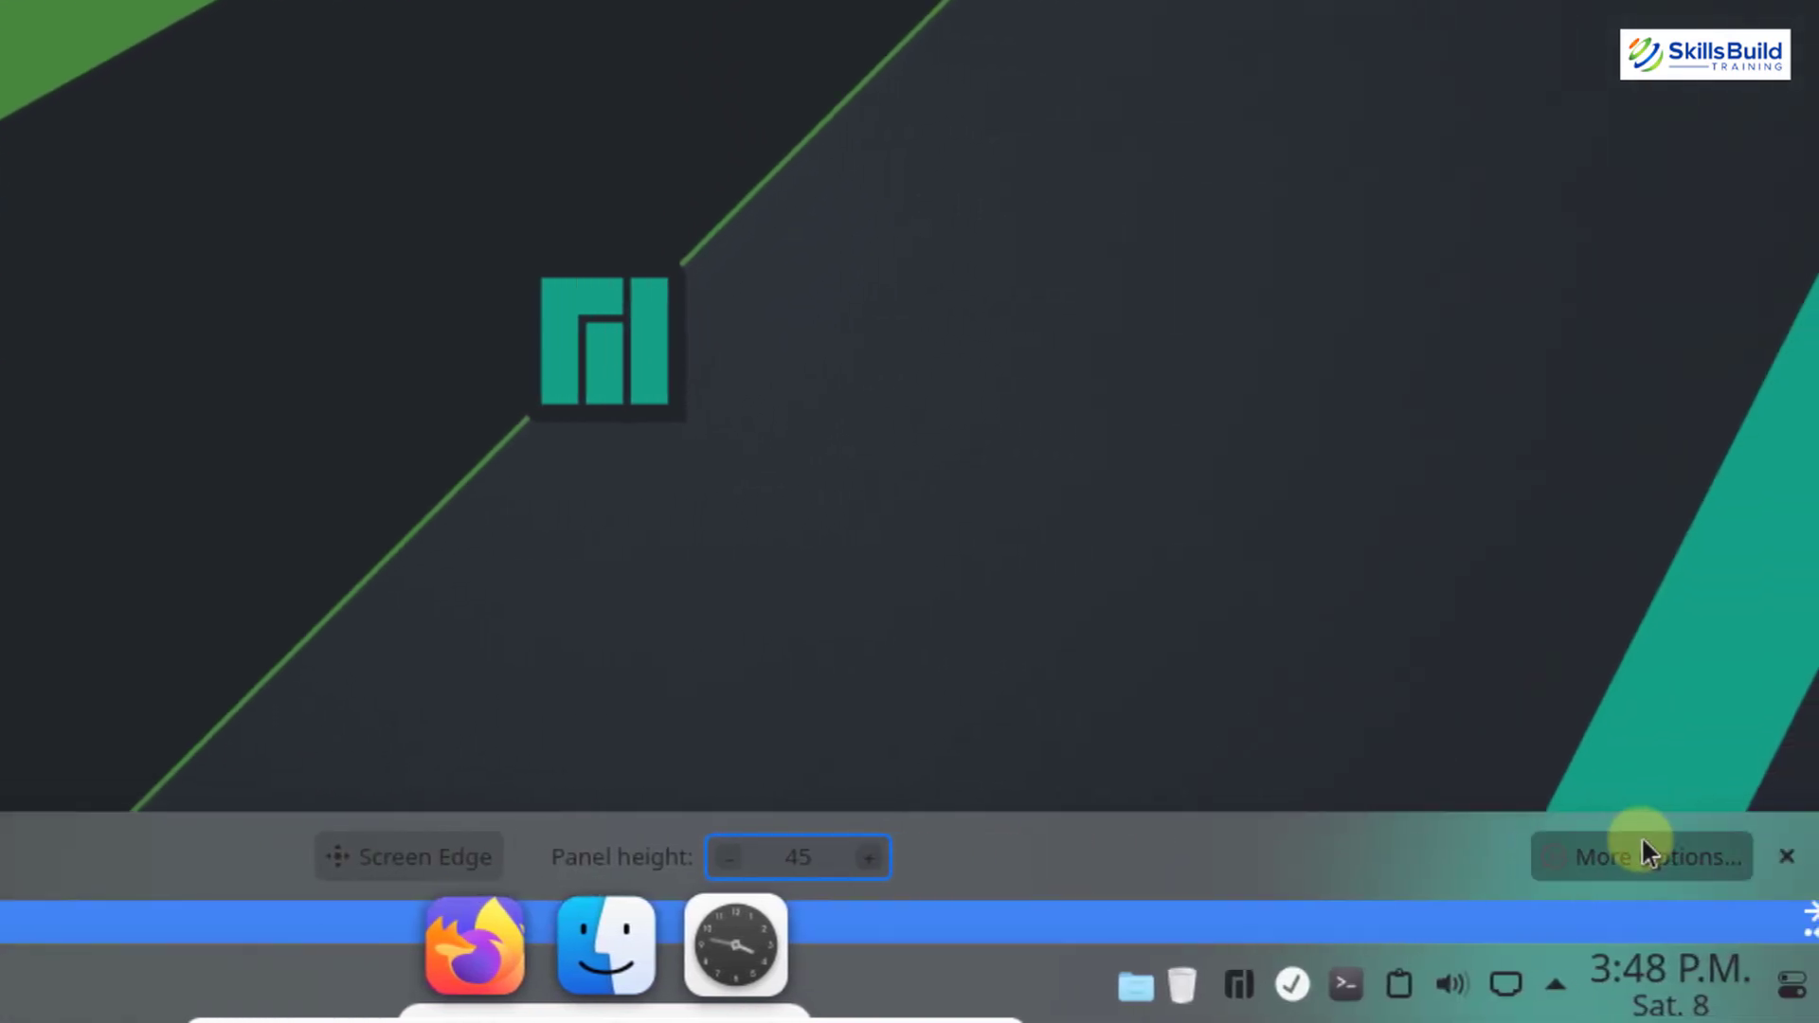
pyautogui.click(1641, 850)
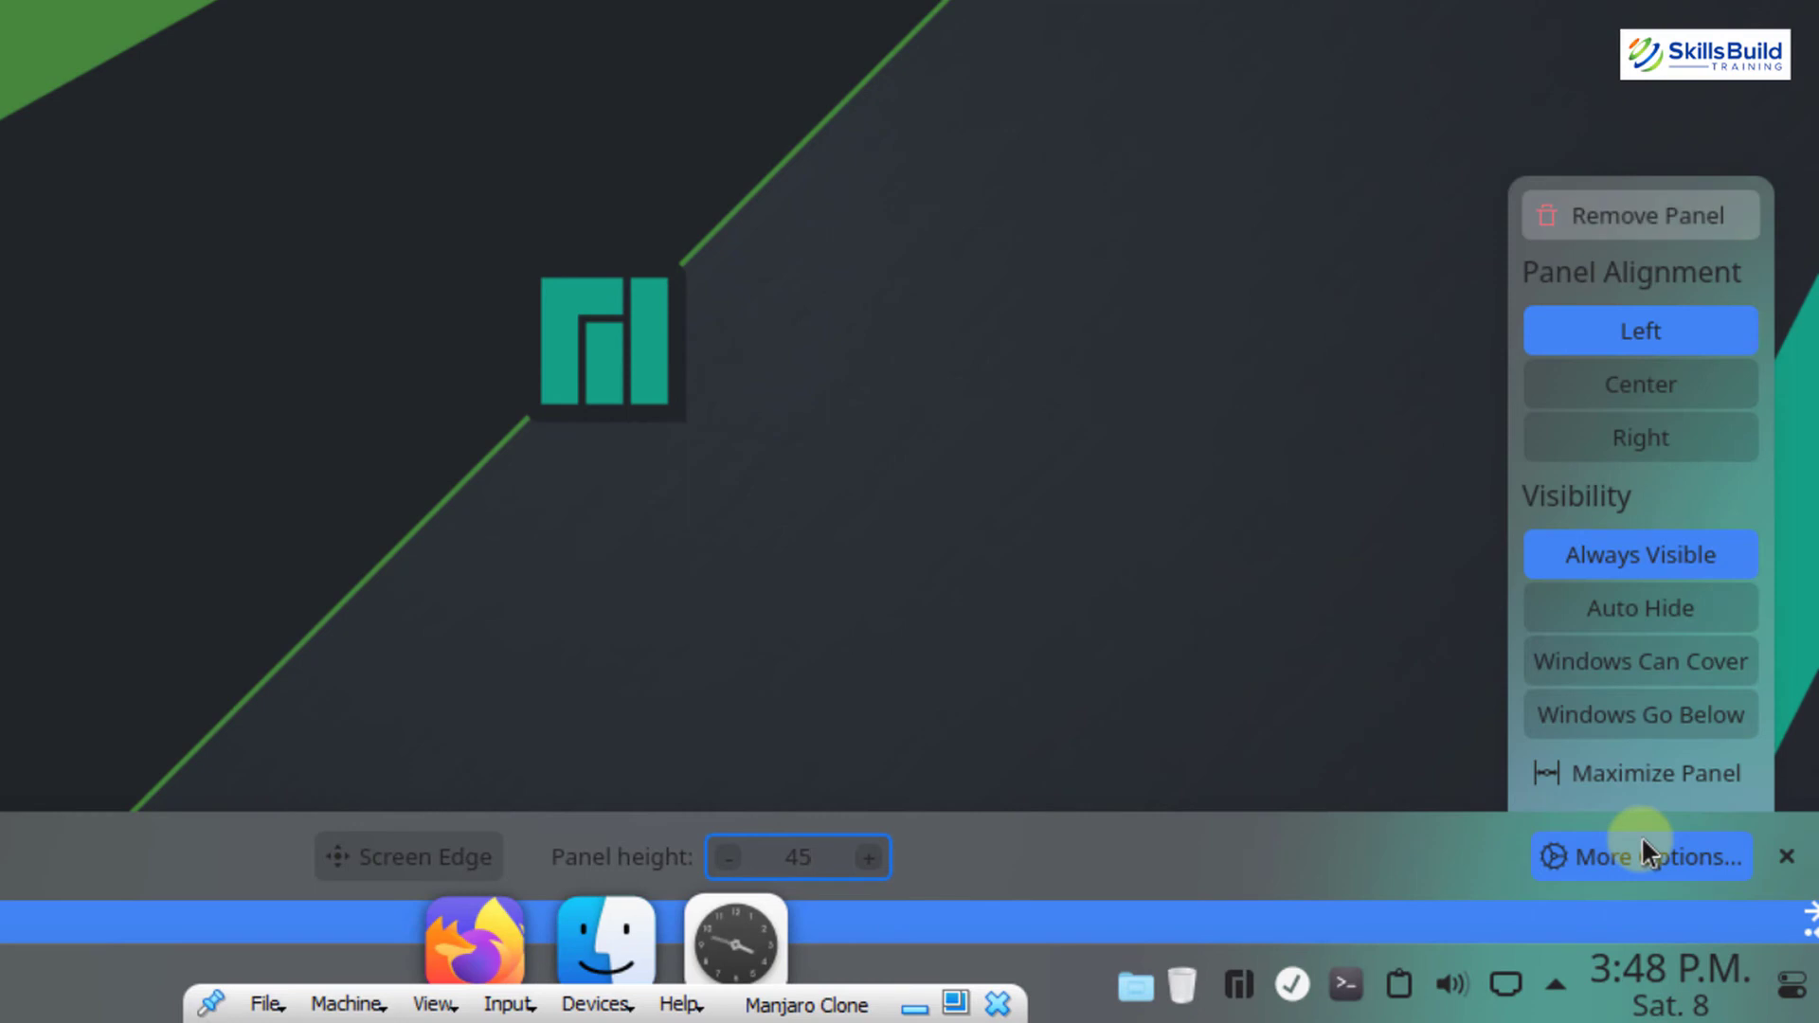
pyautogui.click(1632, 227)
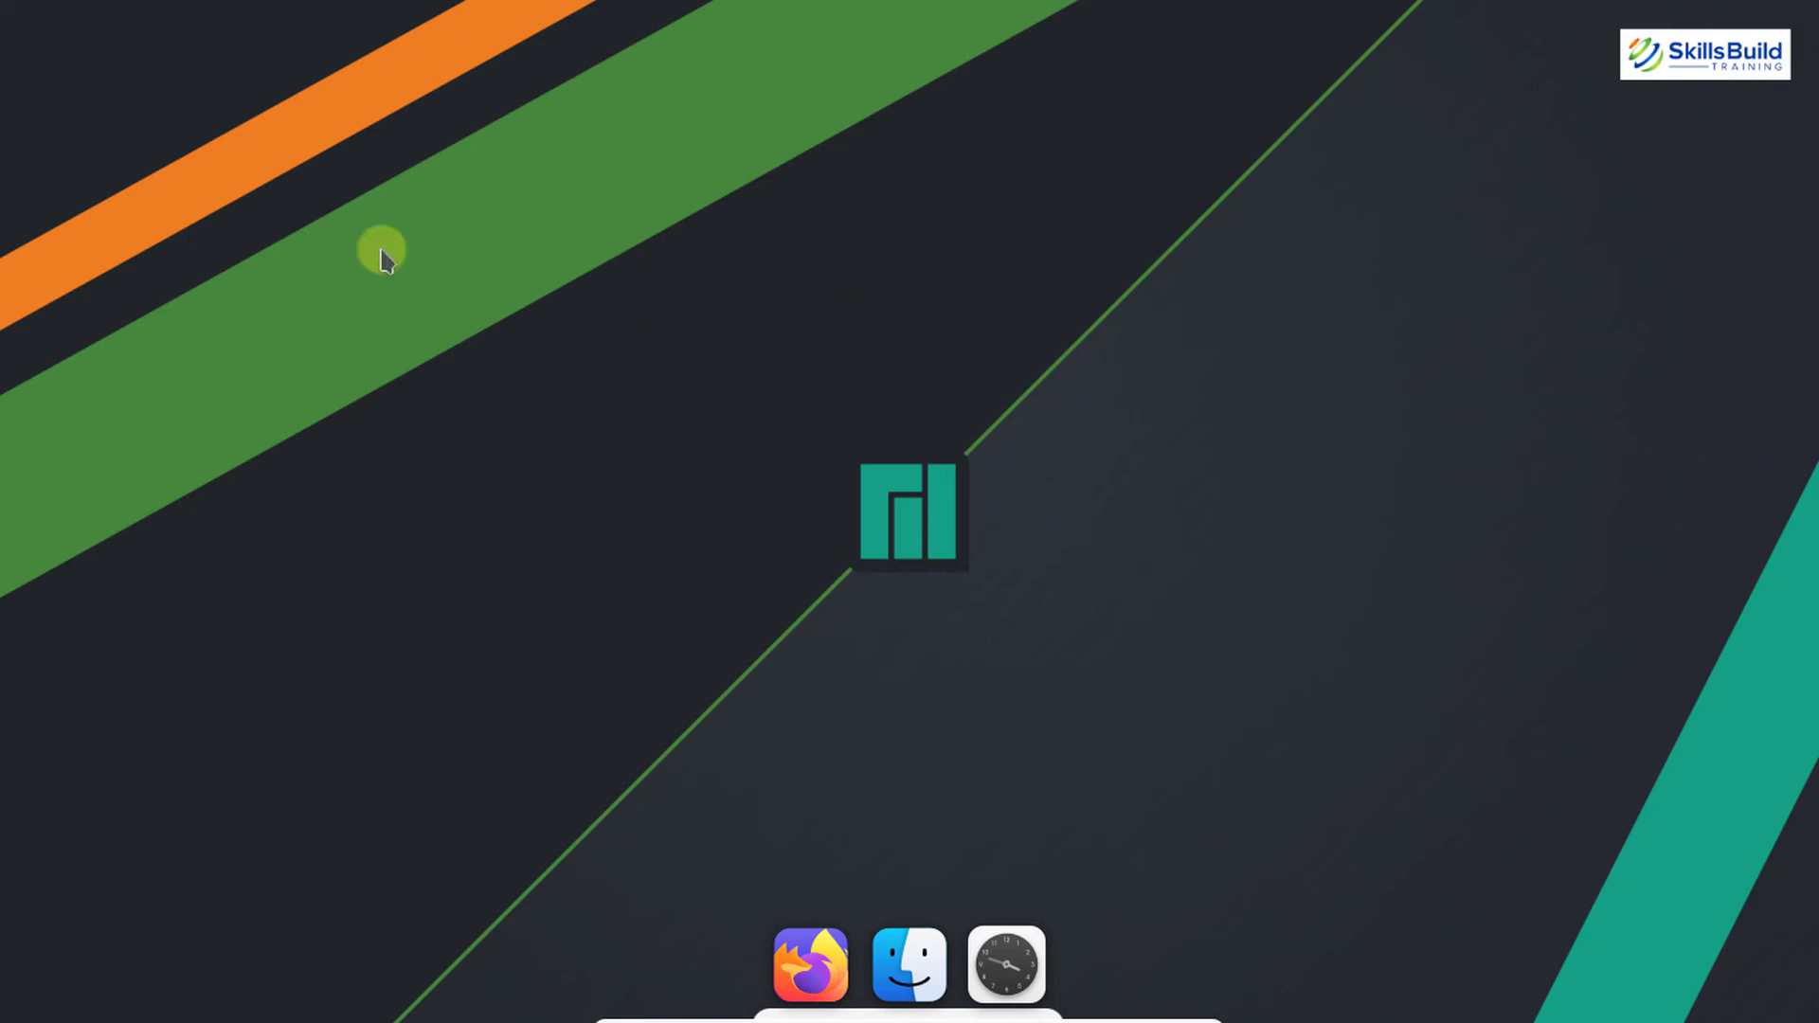
# - Drag the Launchpad Plasma widget onto the Latte dock and test its full-screen app grid
pyautogui.rightClick(162, 215)
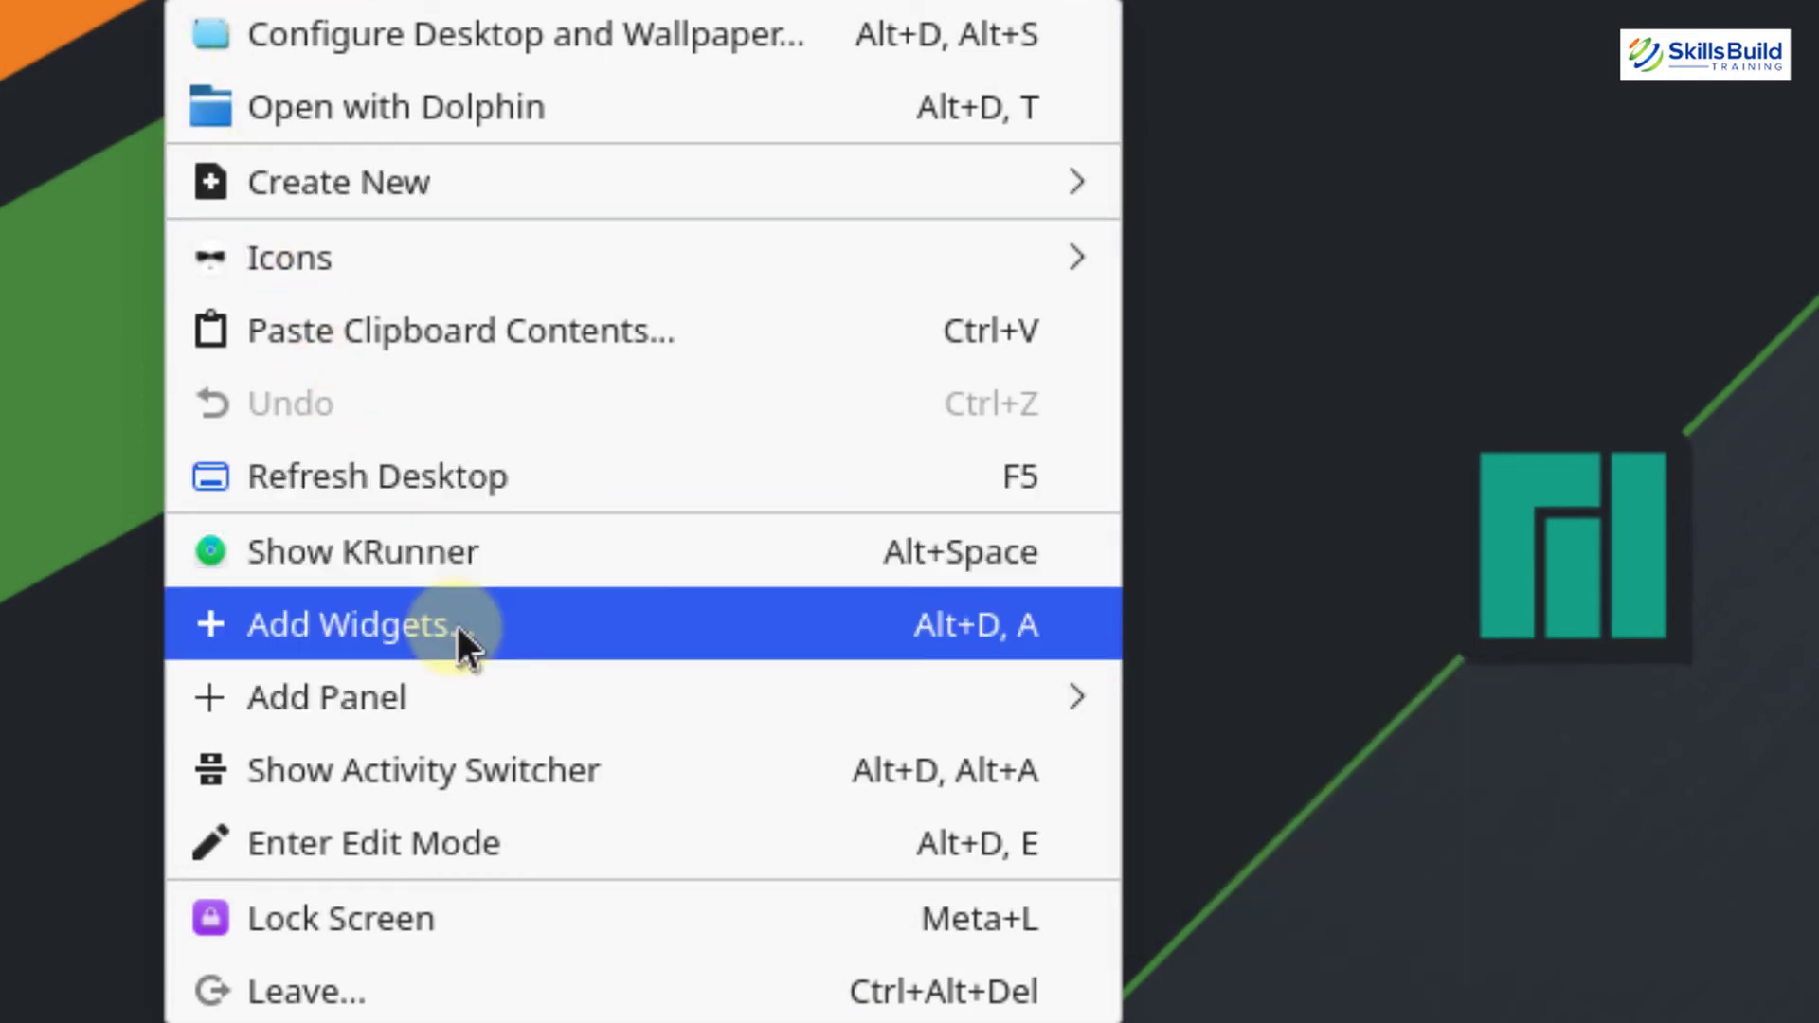
pyautogui.press('Escape')
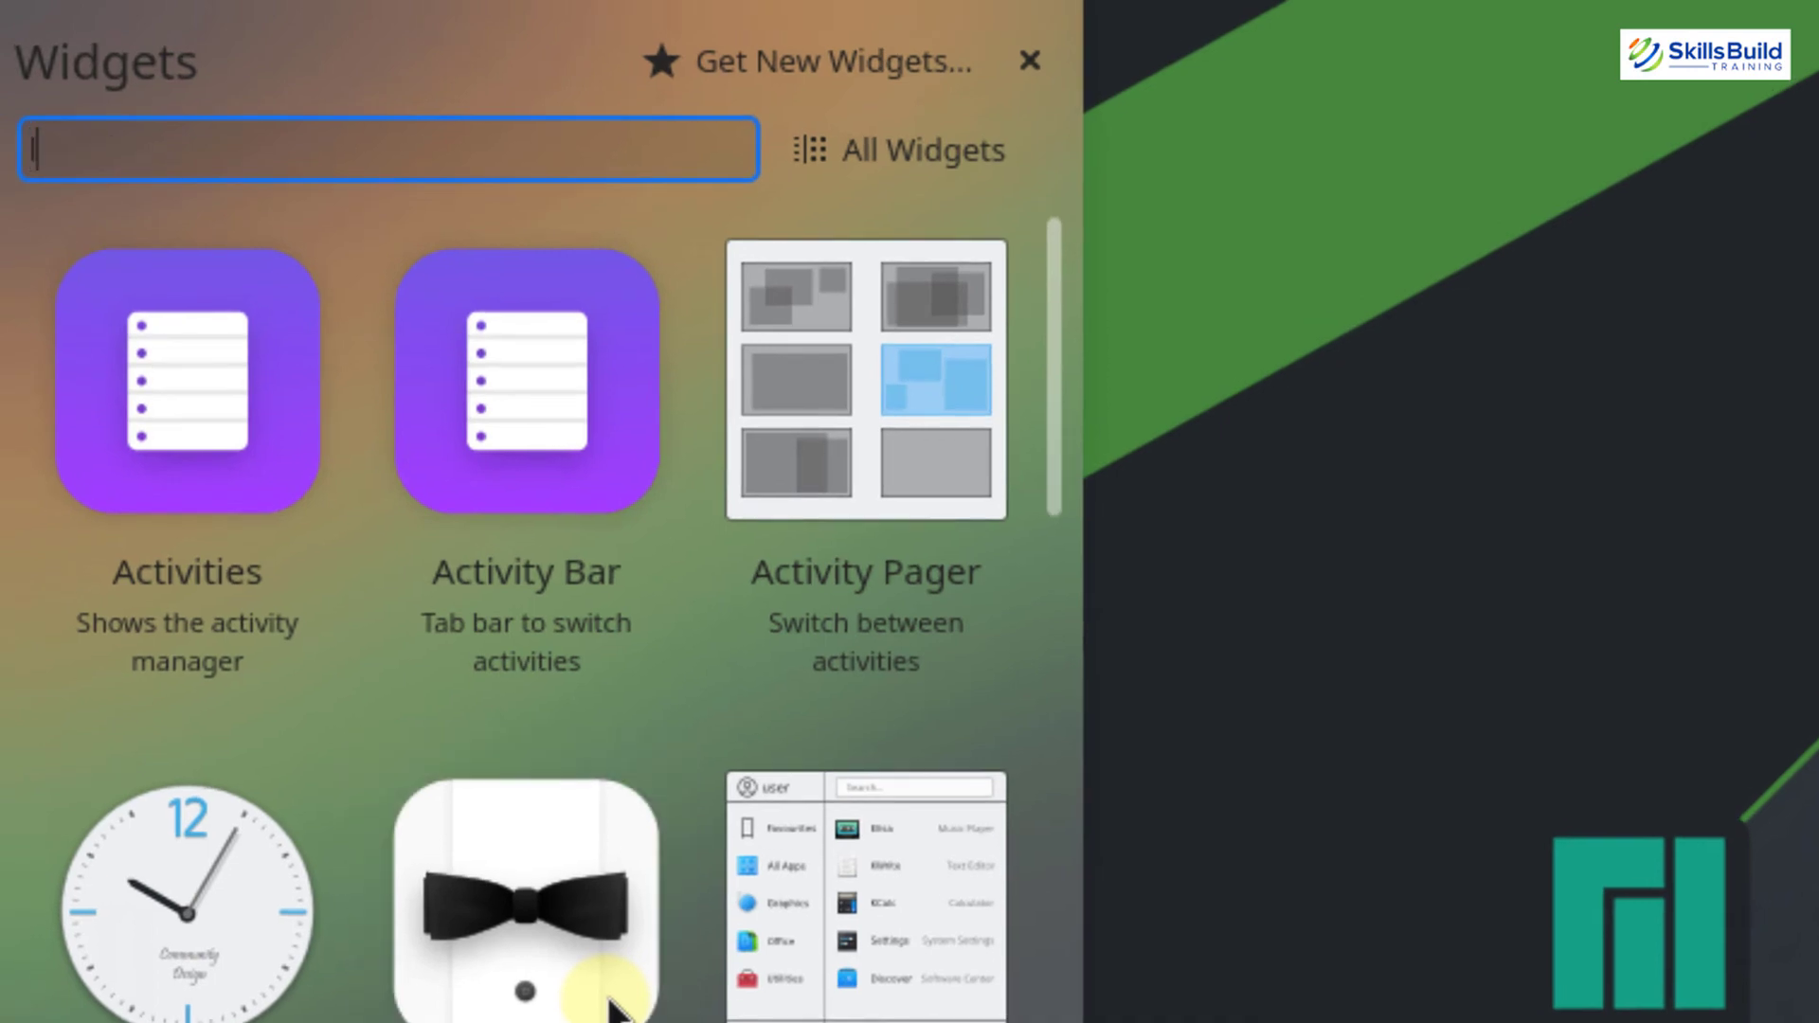
pyautogui.write('launch')
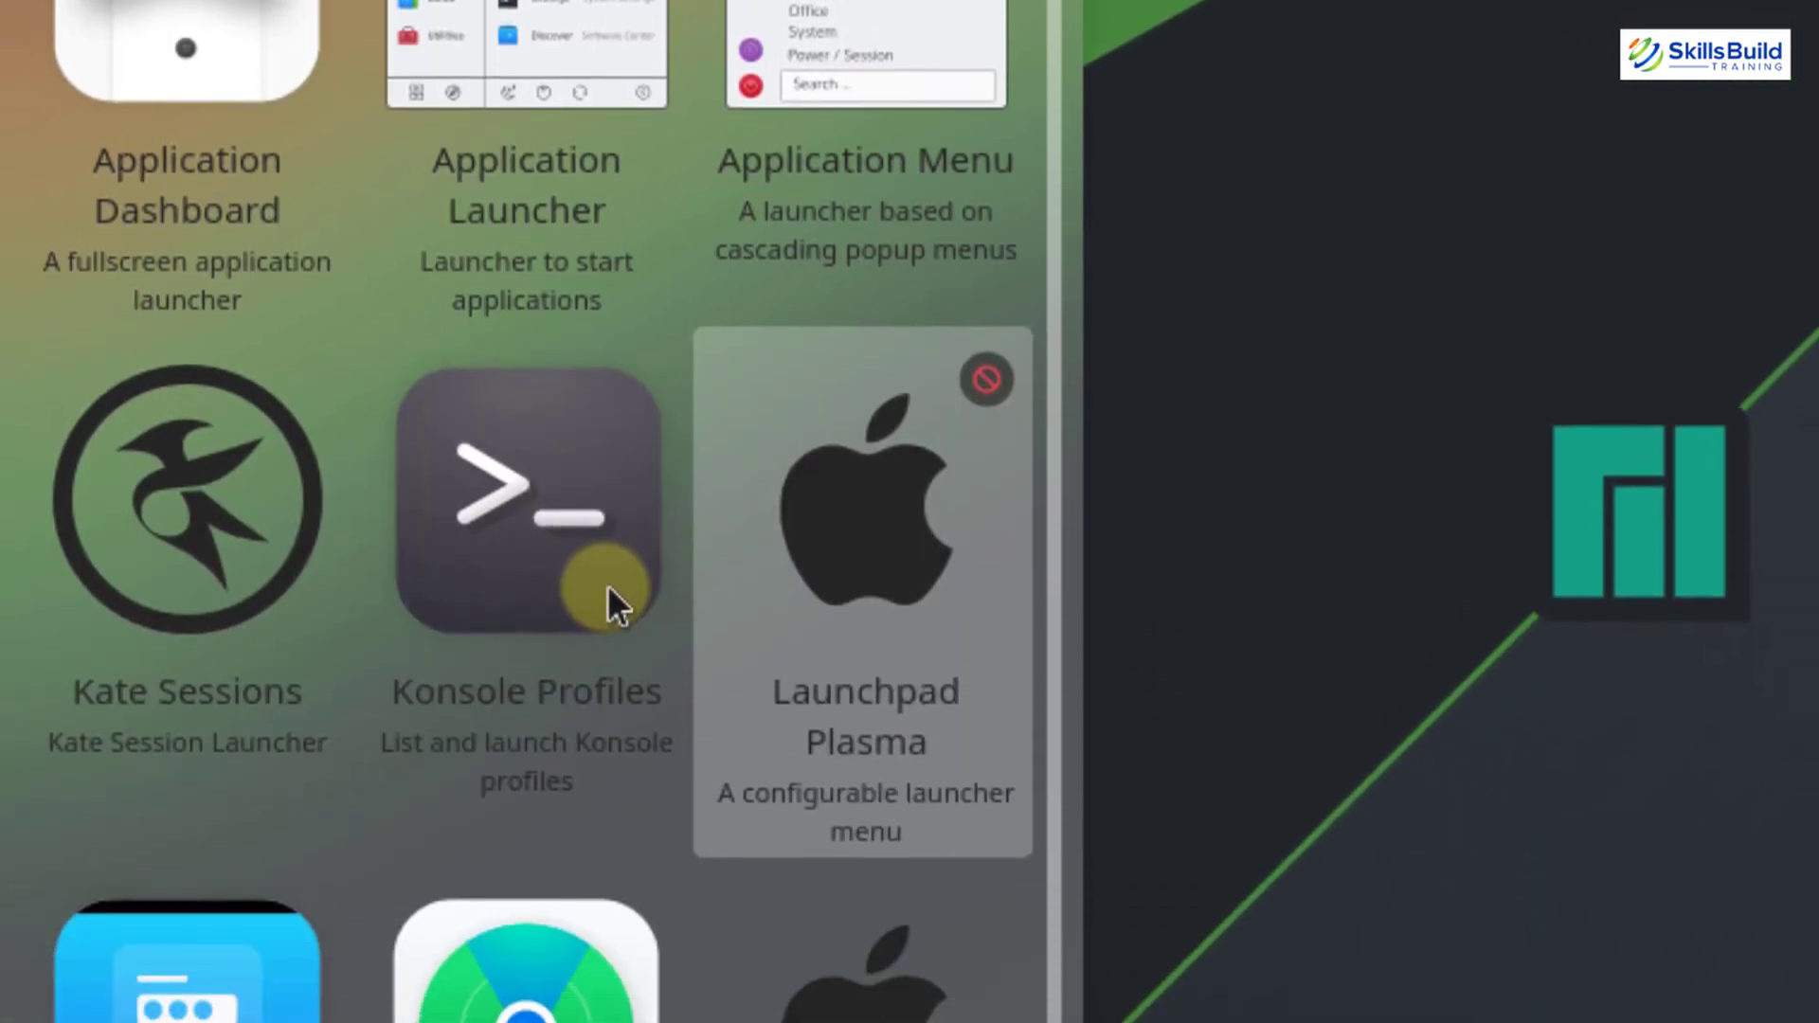
pyautogui.moveTo(709, 651); pyautogui.dragTo(1148, 929)
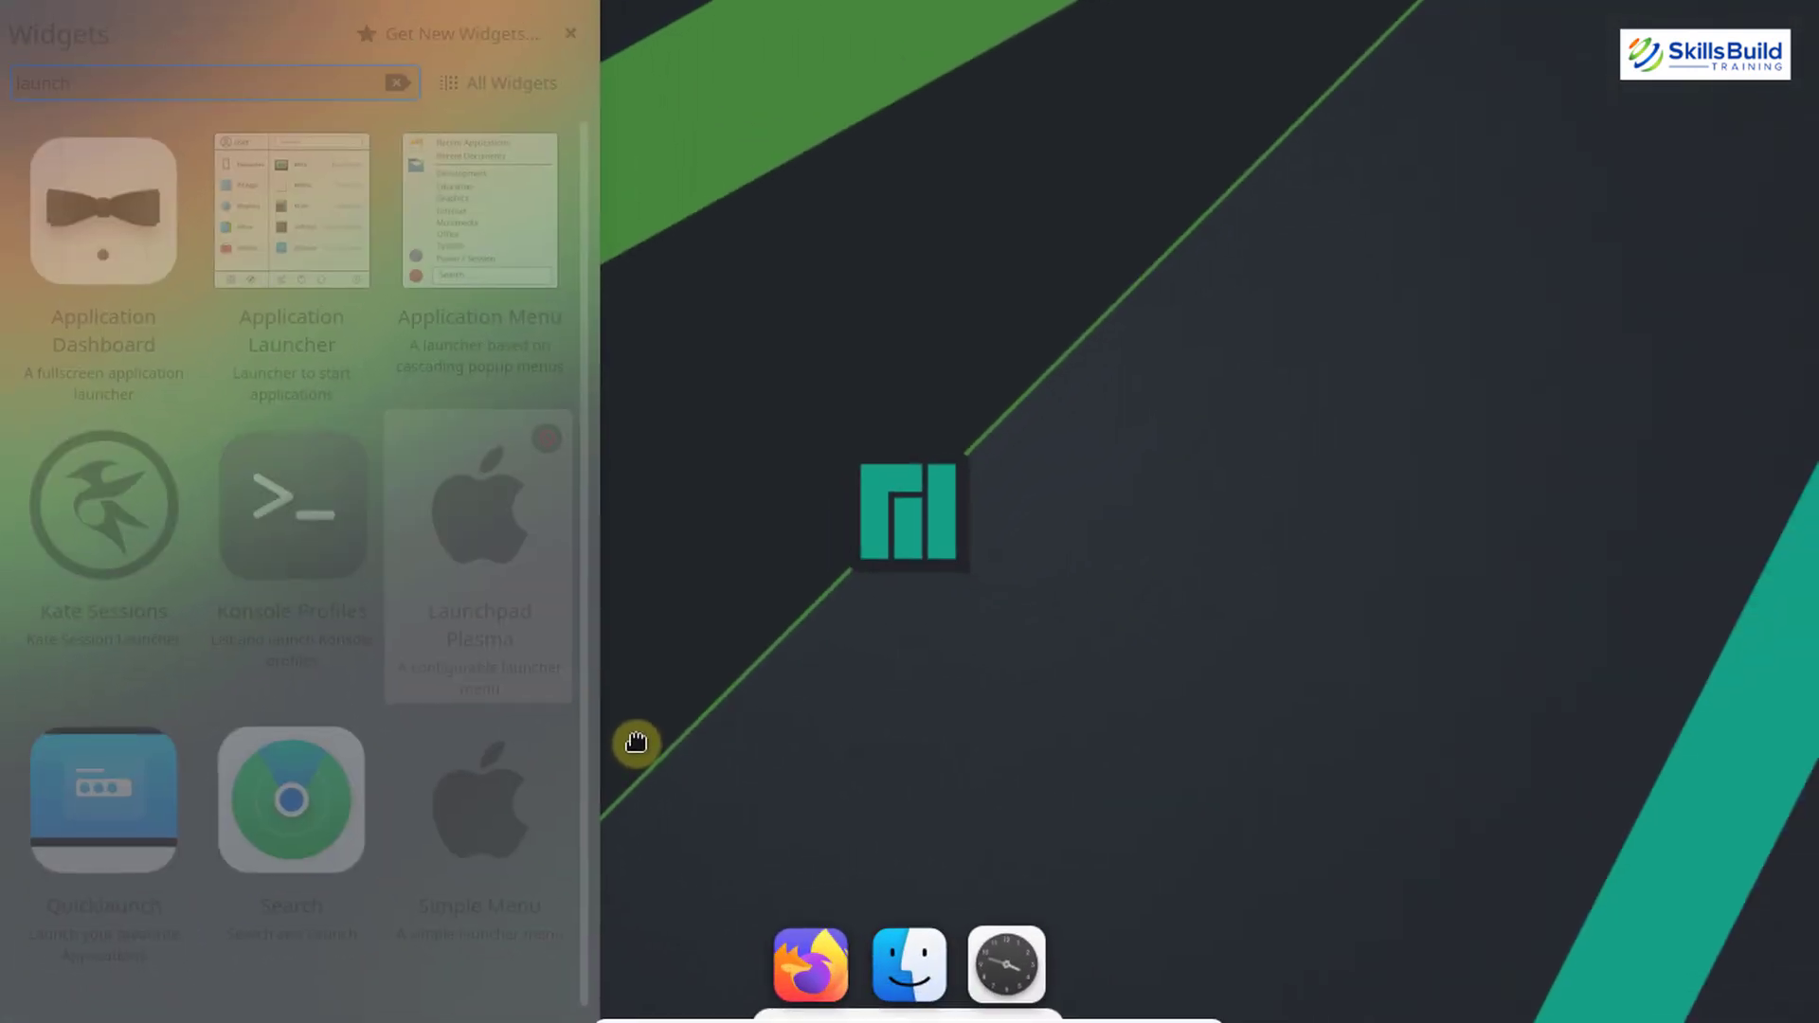
pyautogui.moveTo(635, 742); pyautogui.dragTo(763, 992)
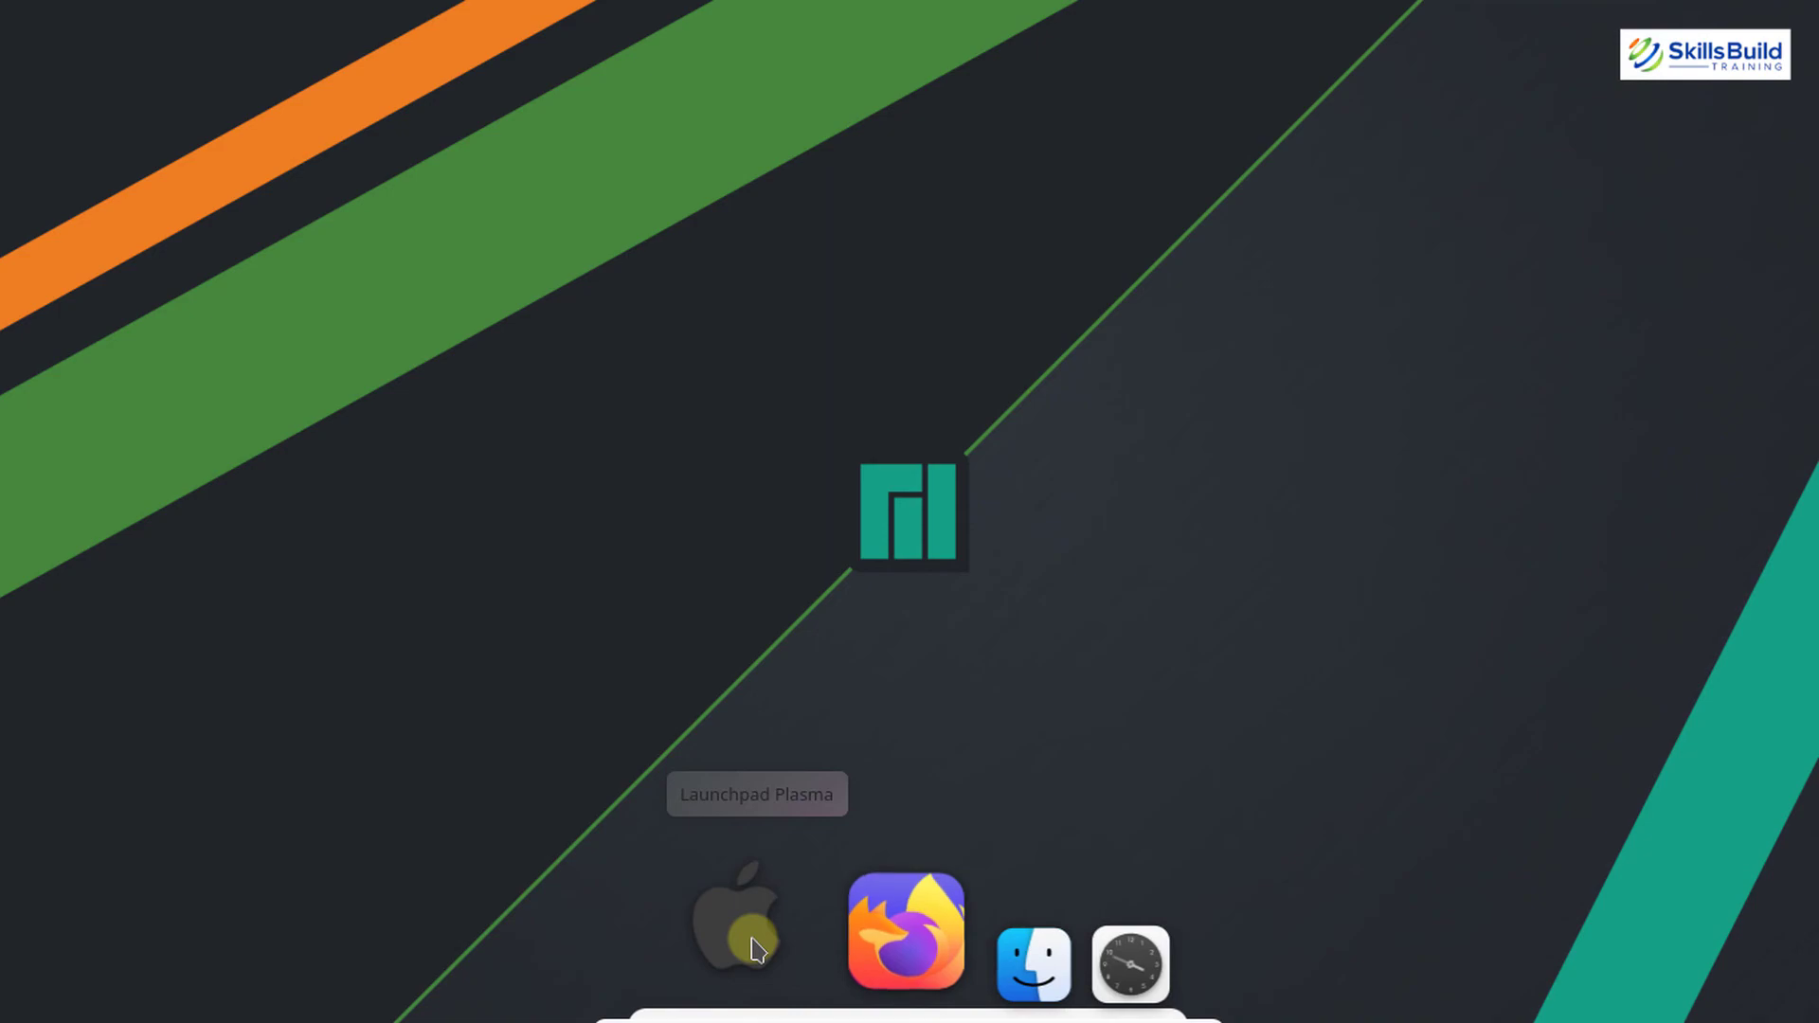
pyautogui.click(755, 947)
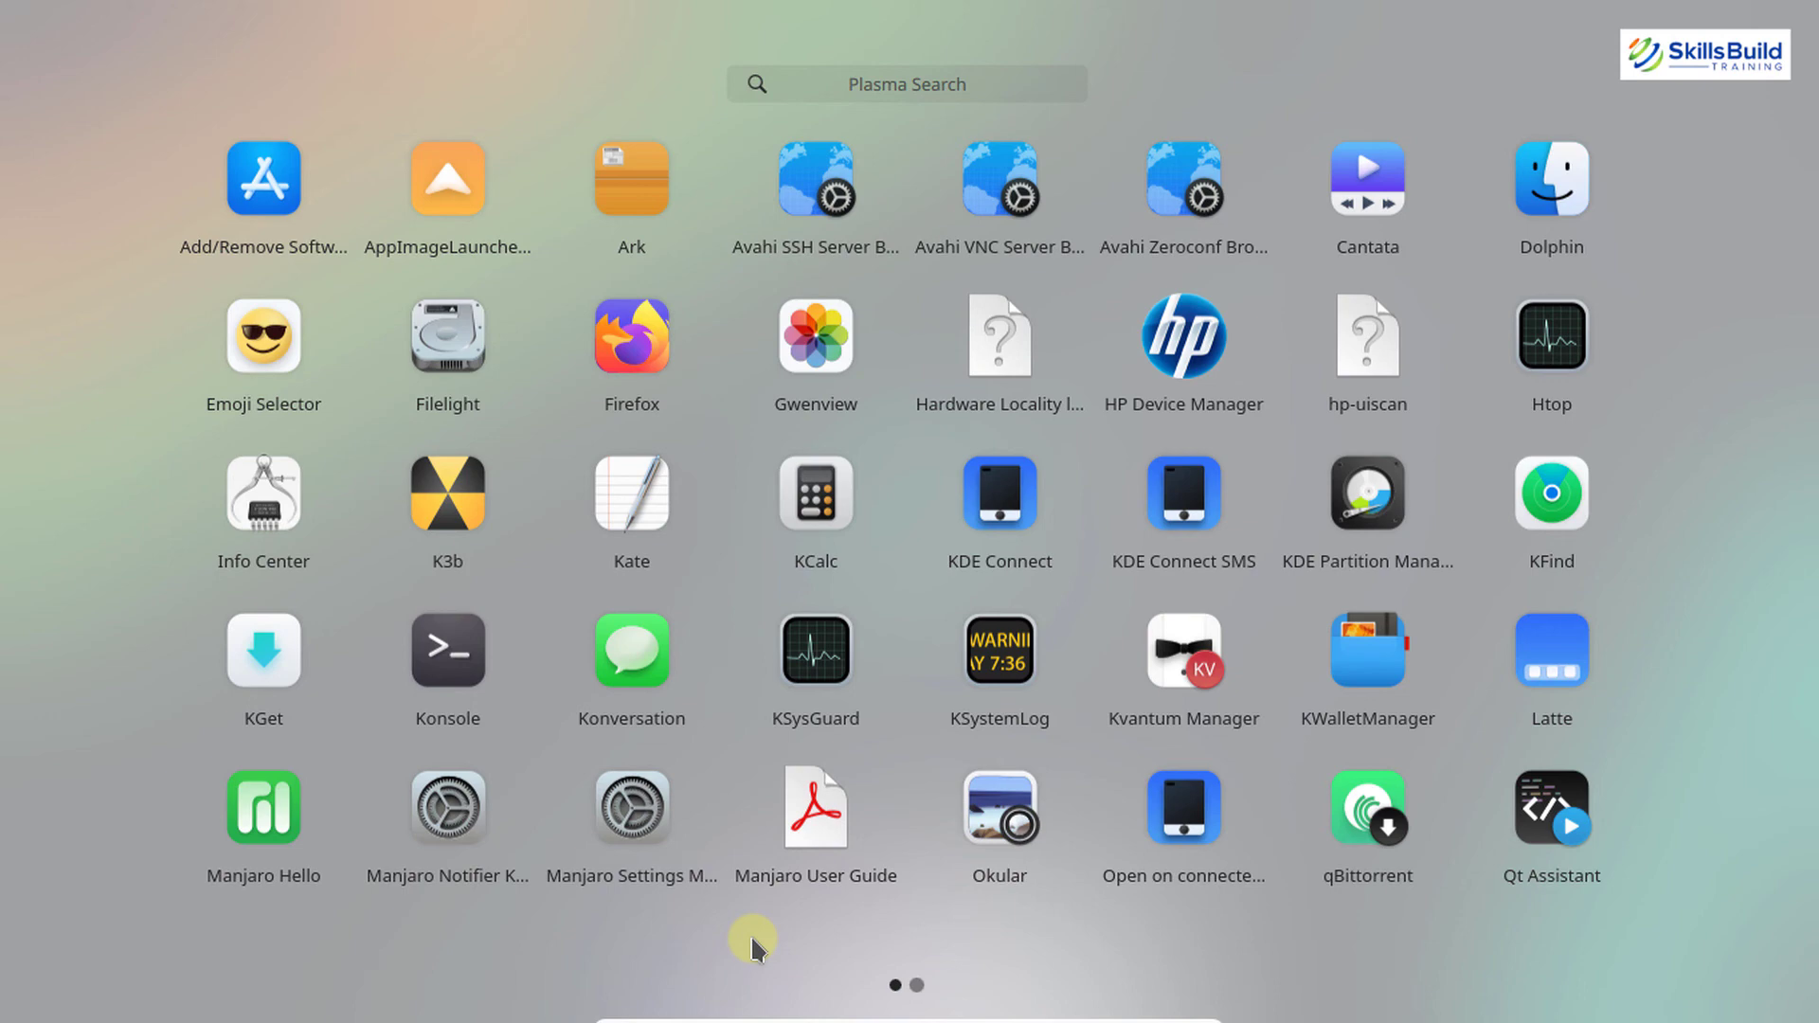
pyautogui.click(667, 444)
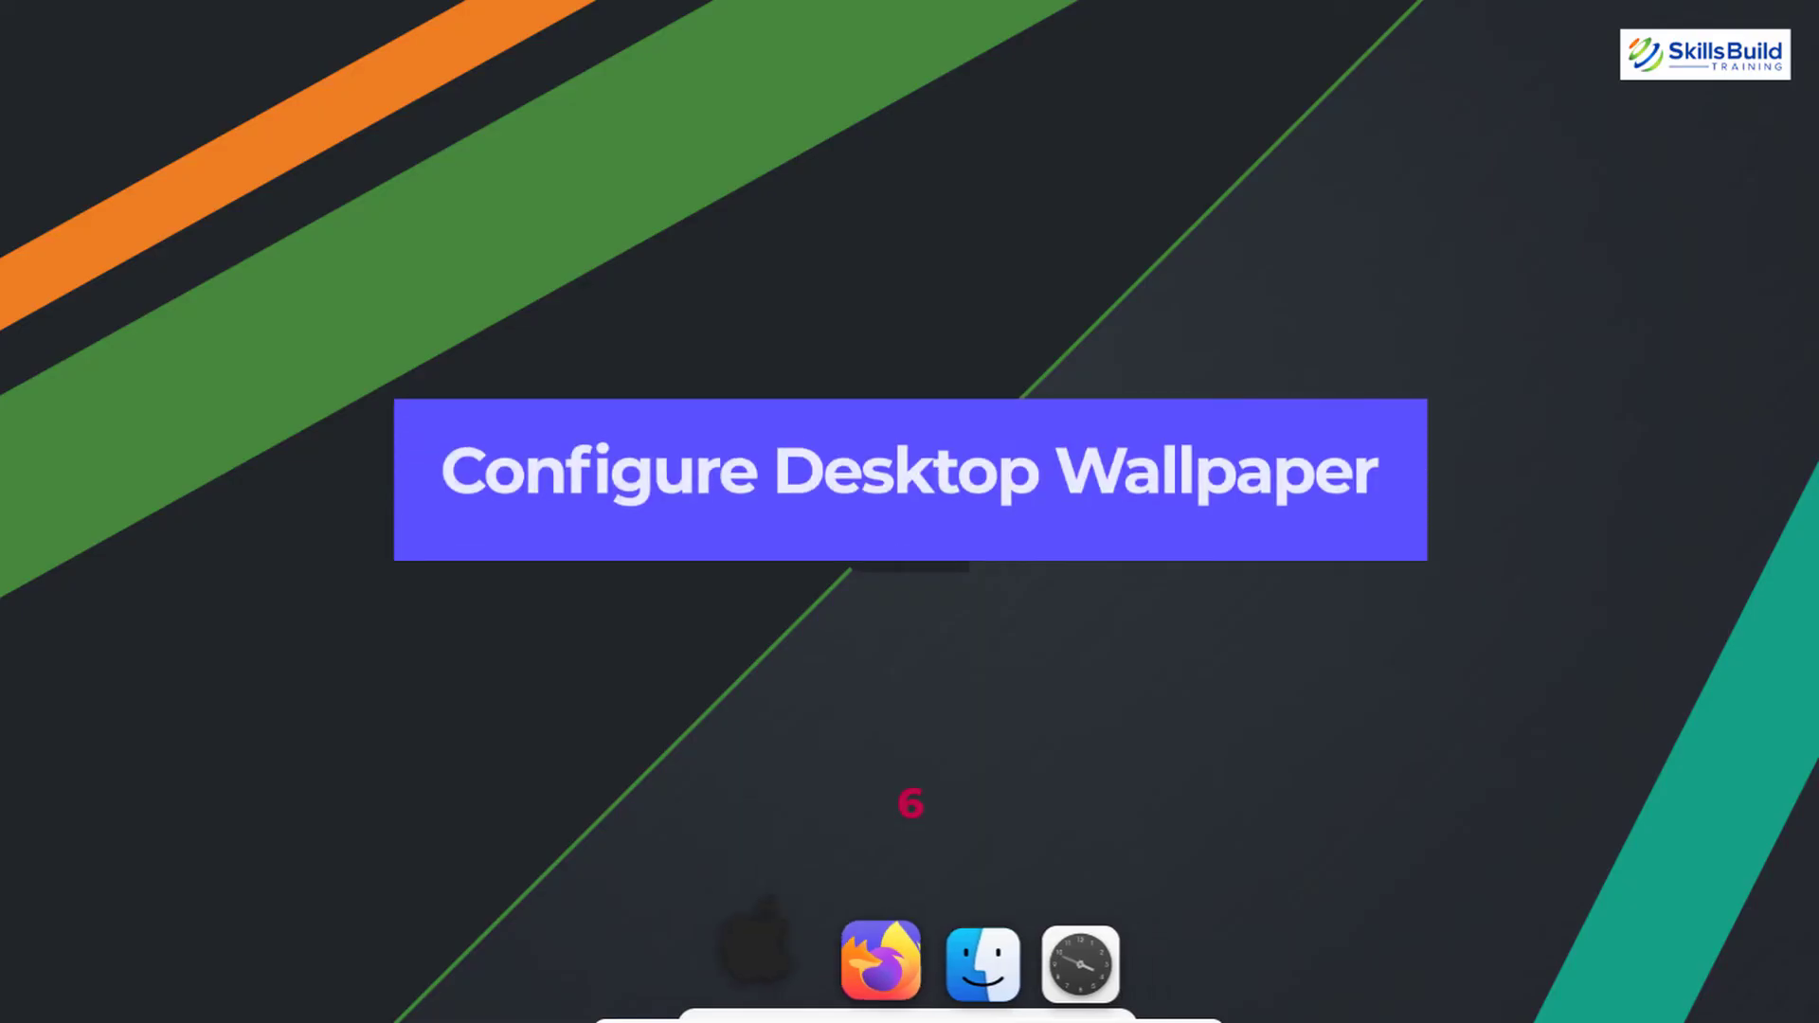
# - In the desktop wallpaper settings, browse to the Downloads/WhiteSur folder to add an image
pyautogui.rightClick(667, 443)
pyautogui.click(707, 452)
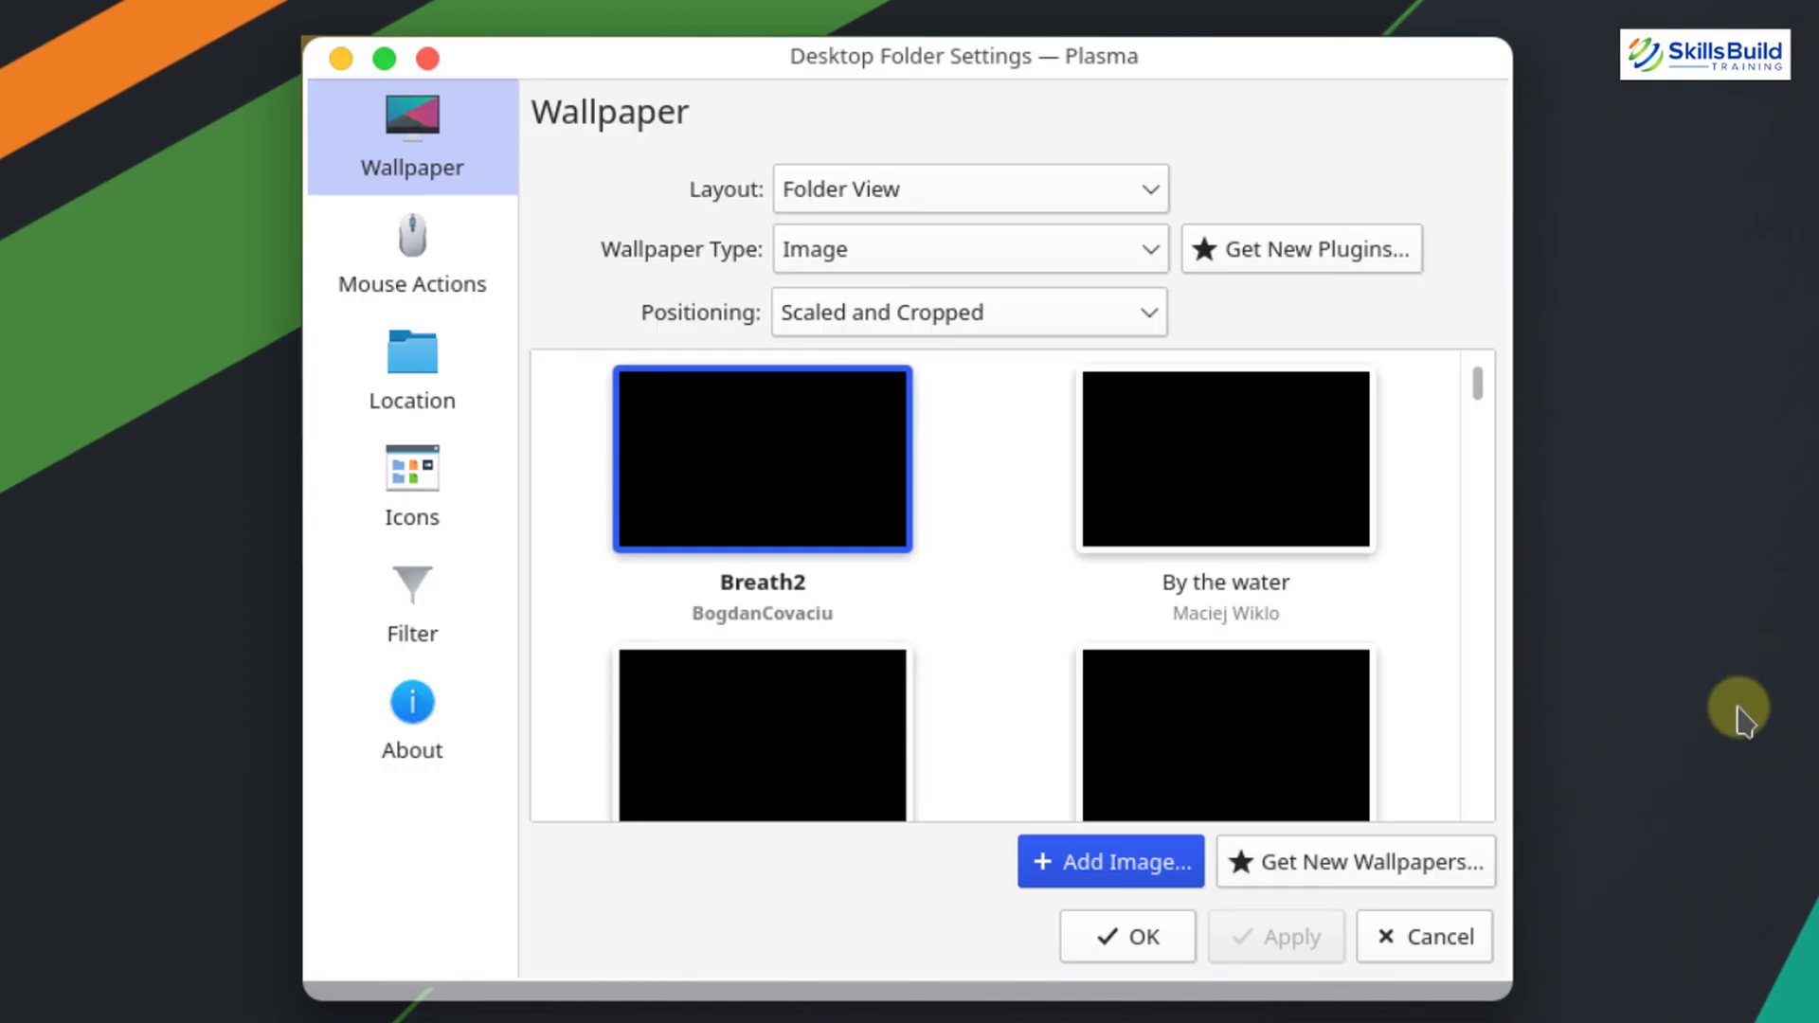
pyautogui.click(1168, 869)
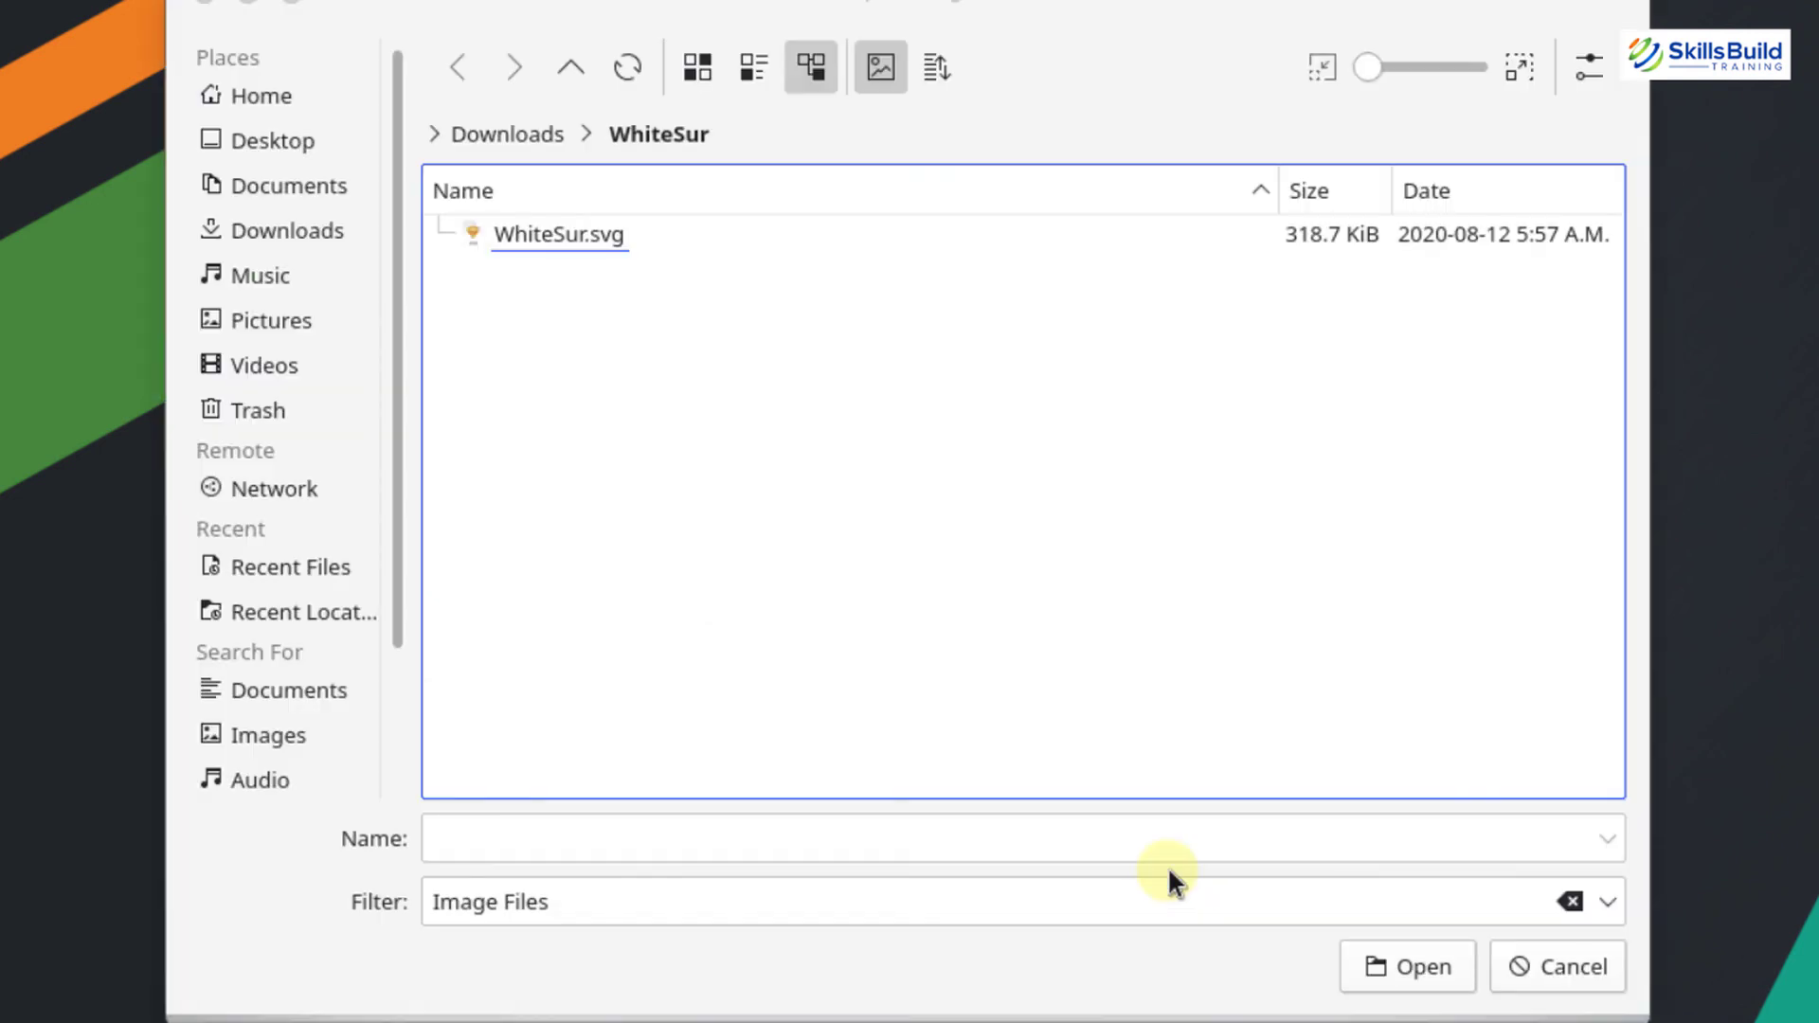
pyautogui.click(309, 233)
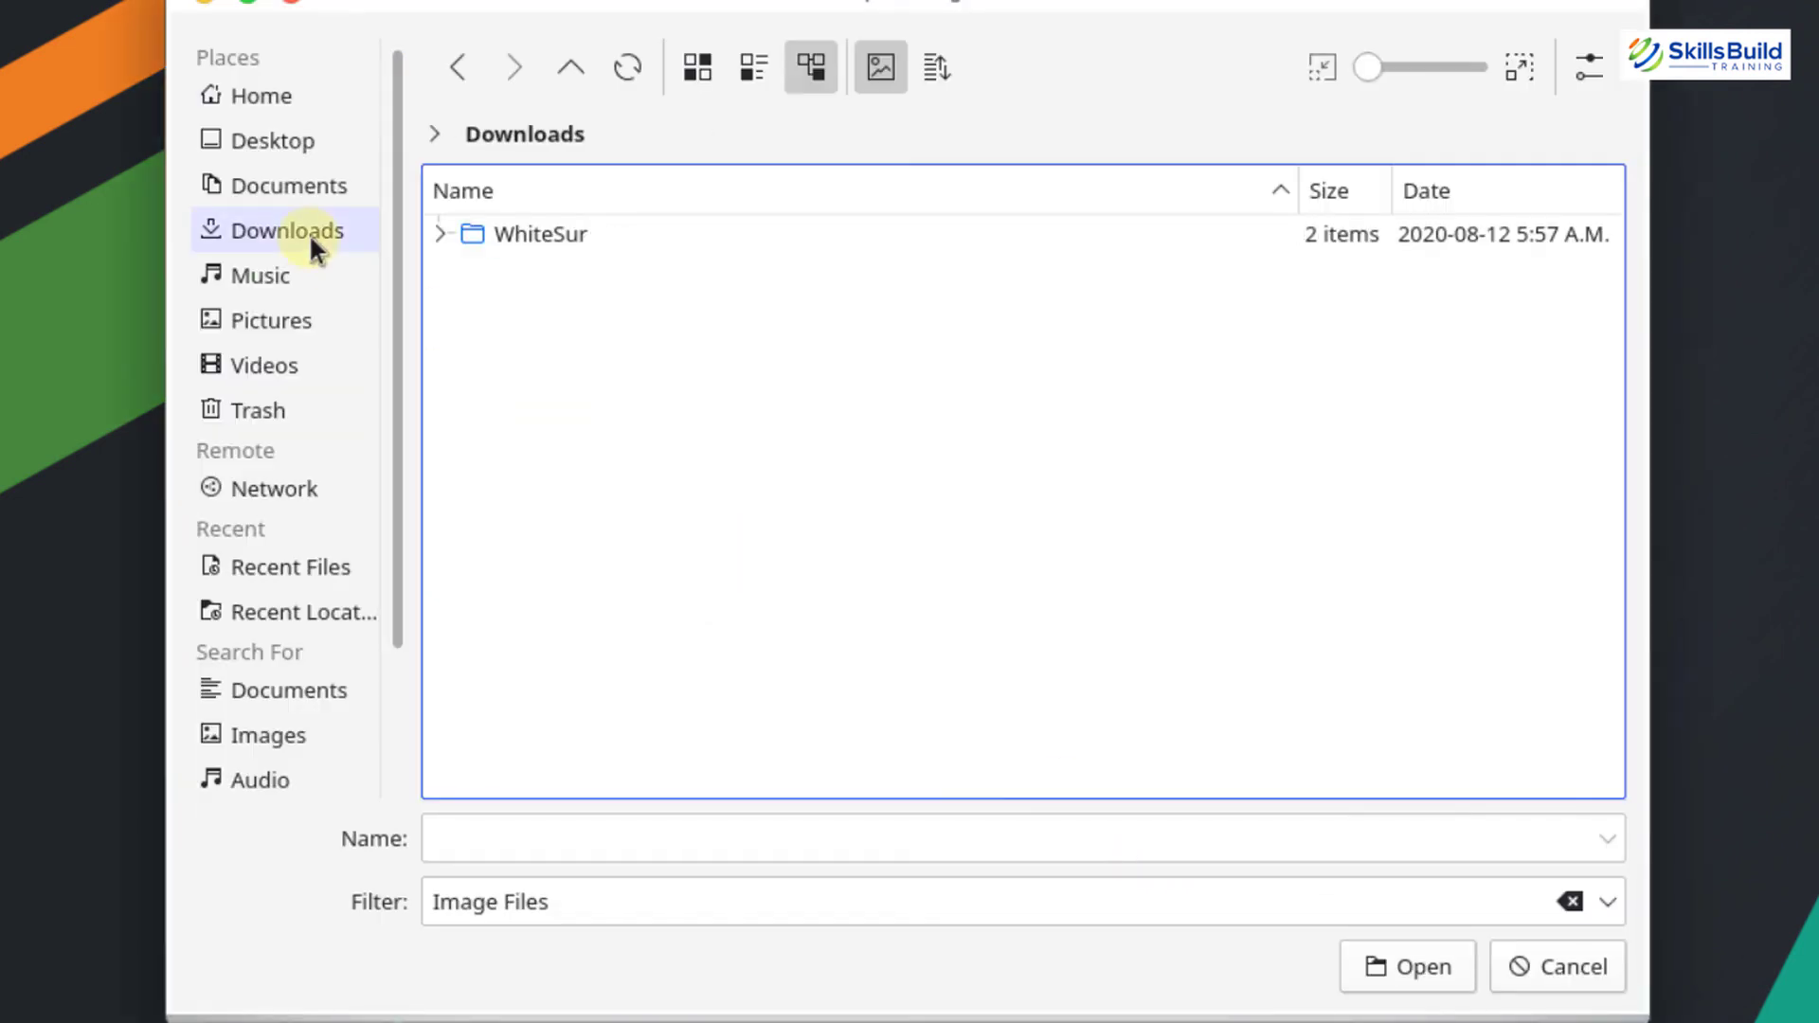
pyautogui.click(497, 225)
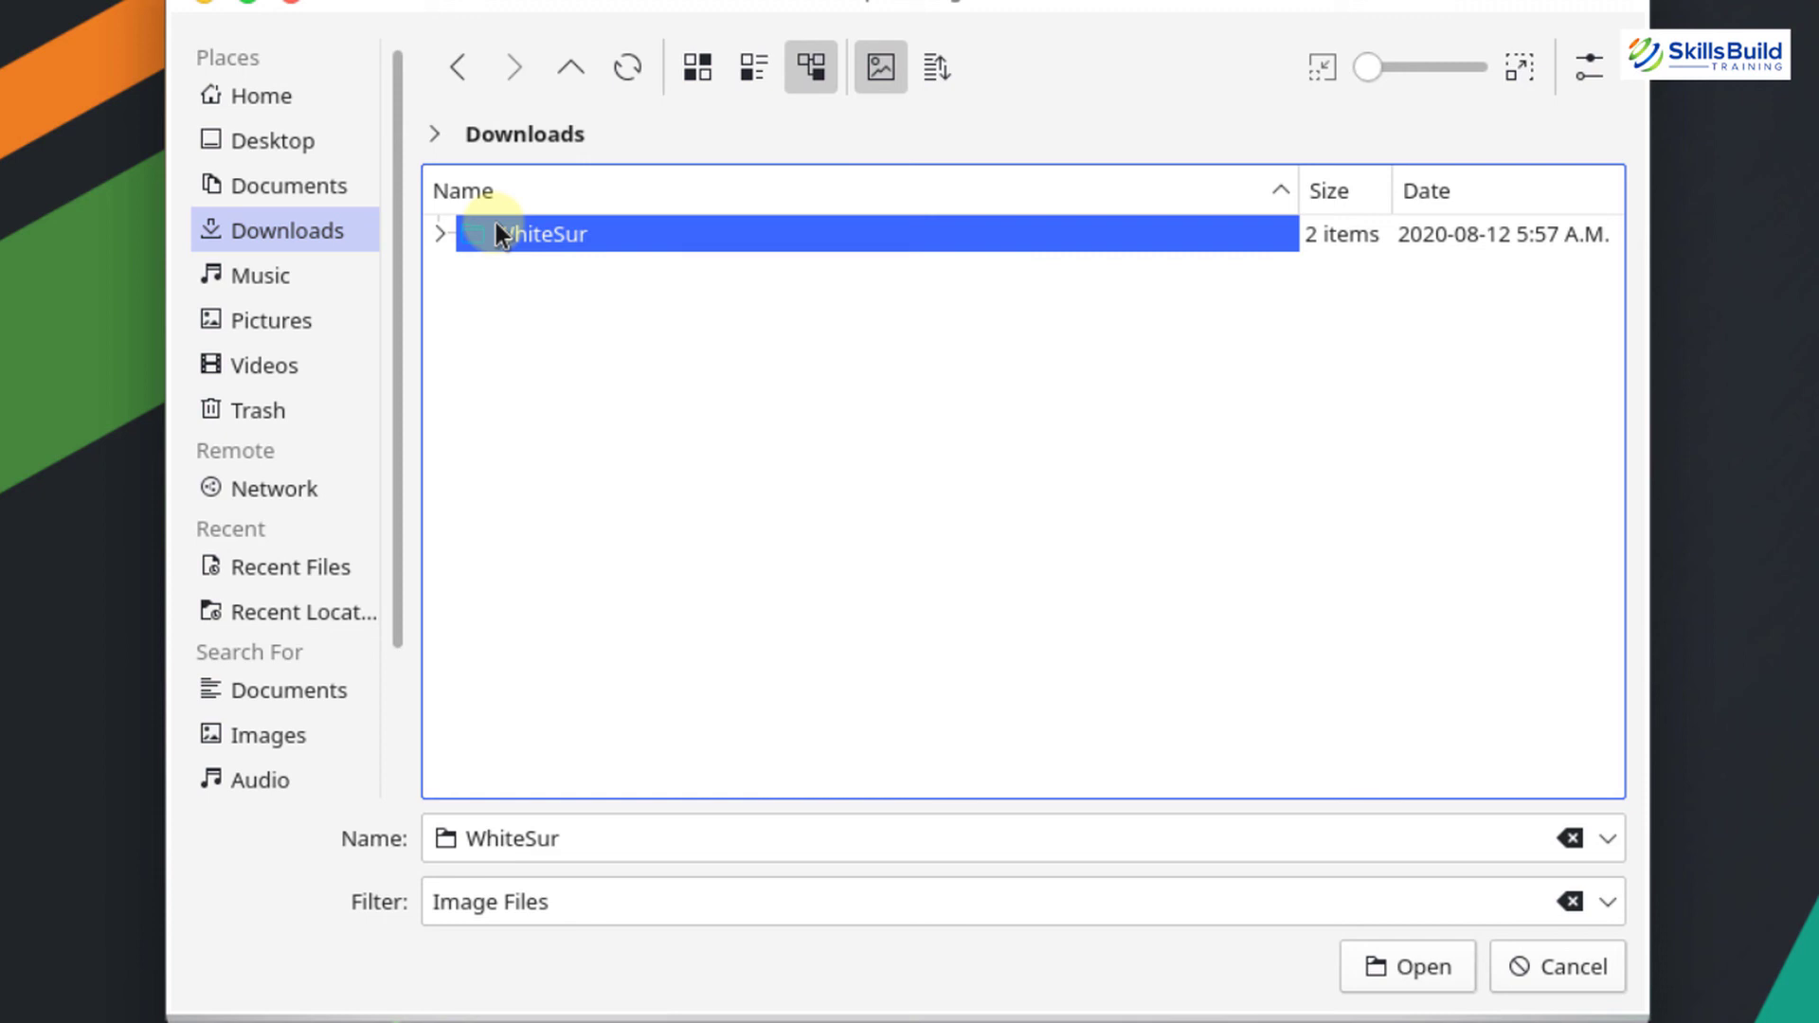
pyautogui.click(953, 236)
pyautogui.doubleClick(953, 236)
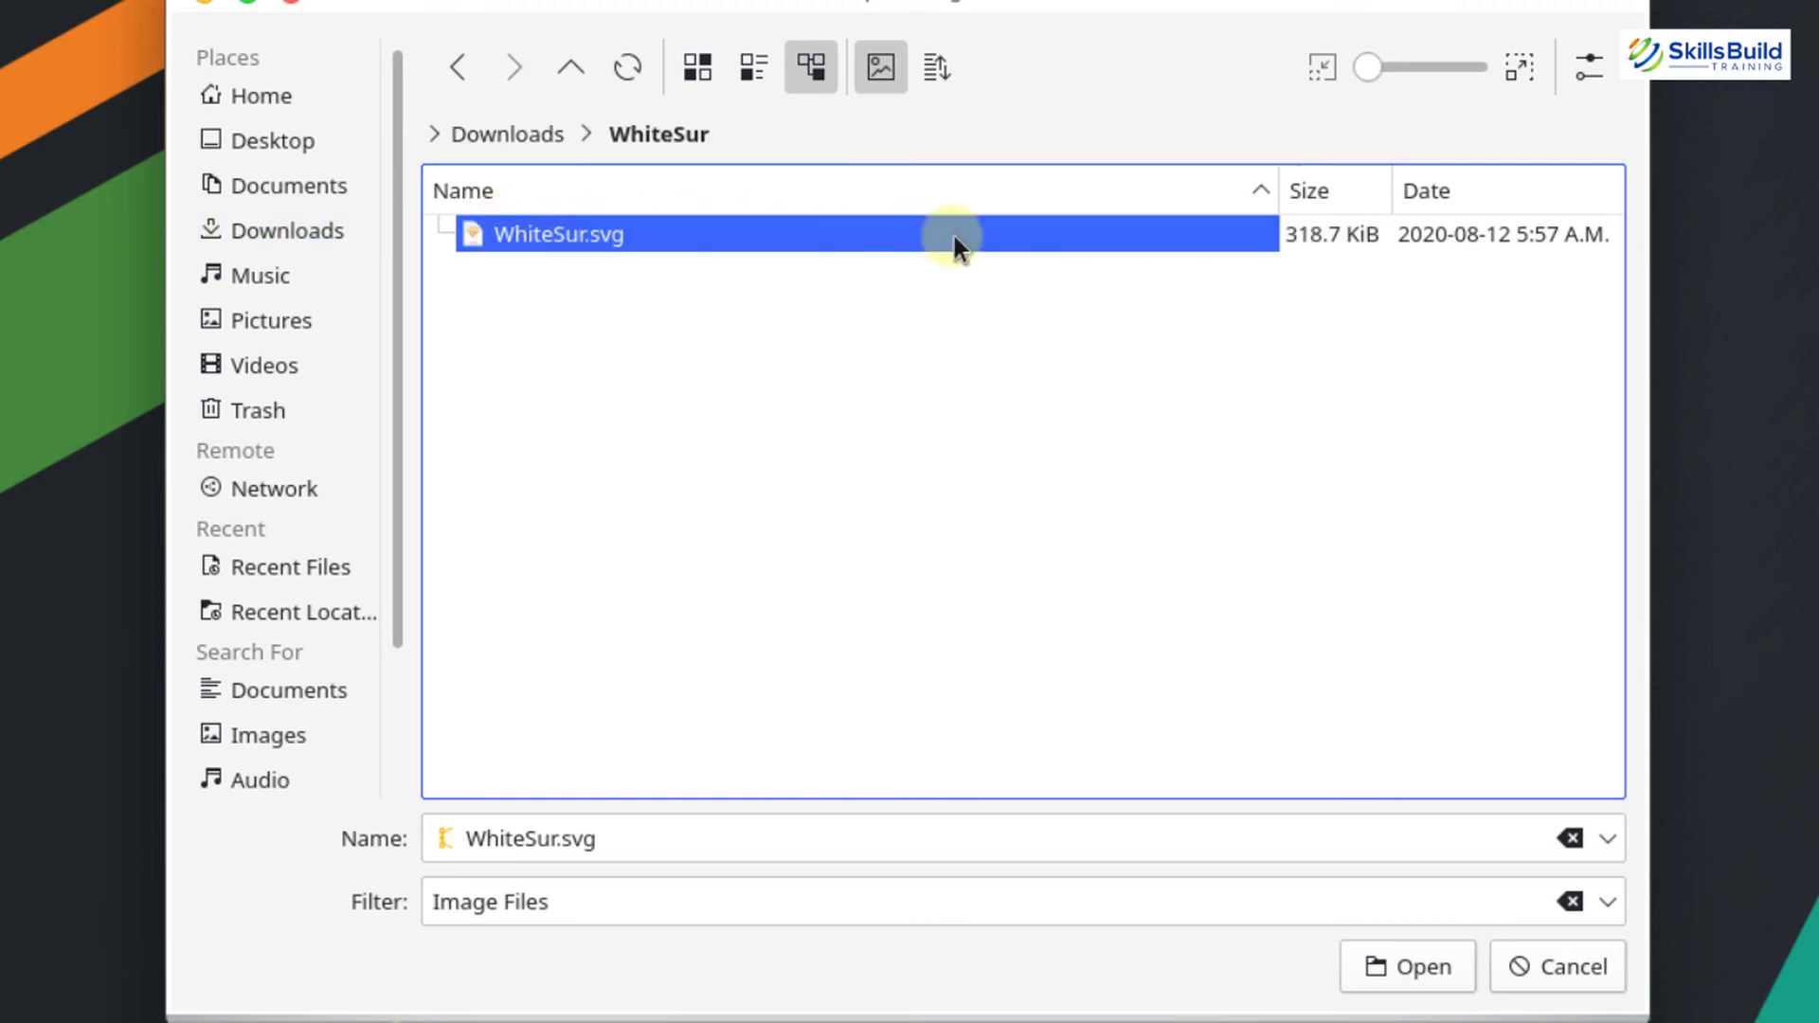
# - Add WhiteSur.svg, select it, and apply it as the desktop wallpaper
pyautogui.click(1416, 975)
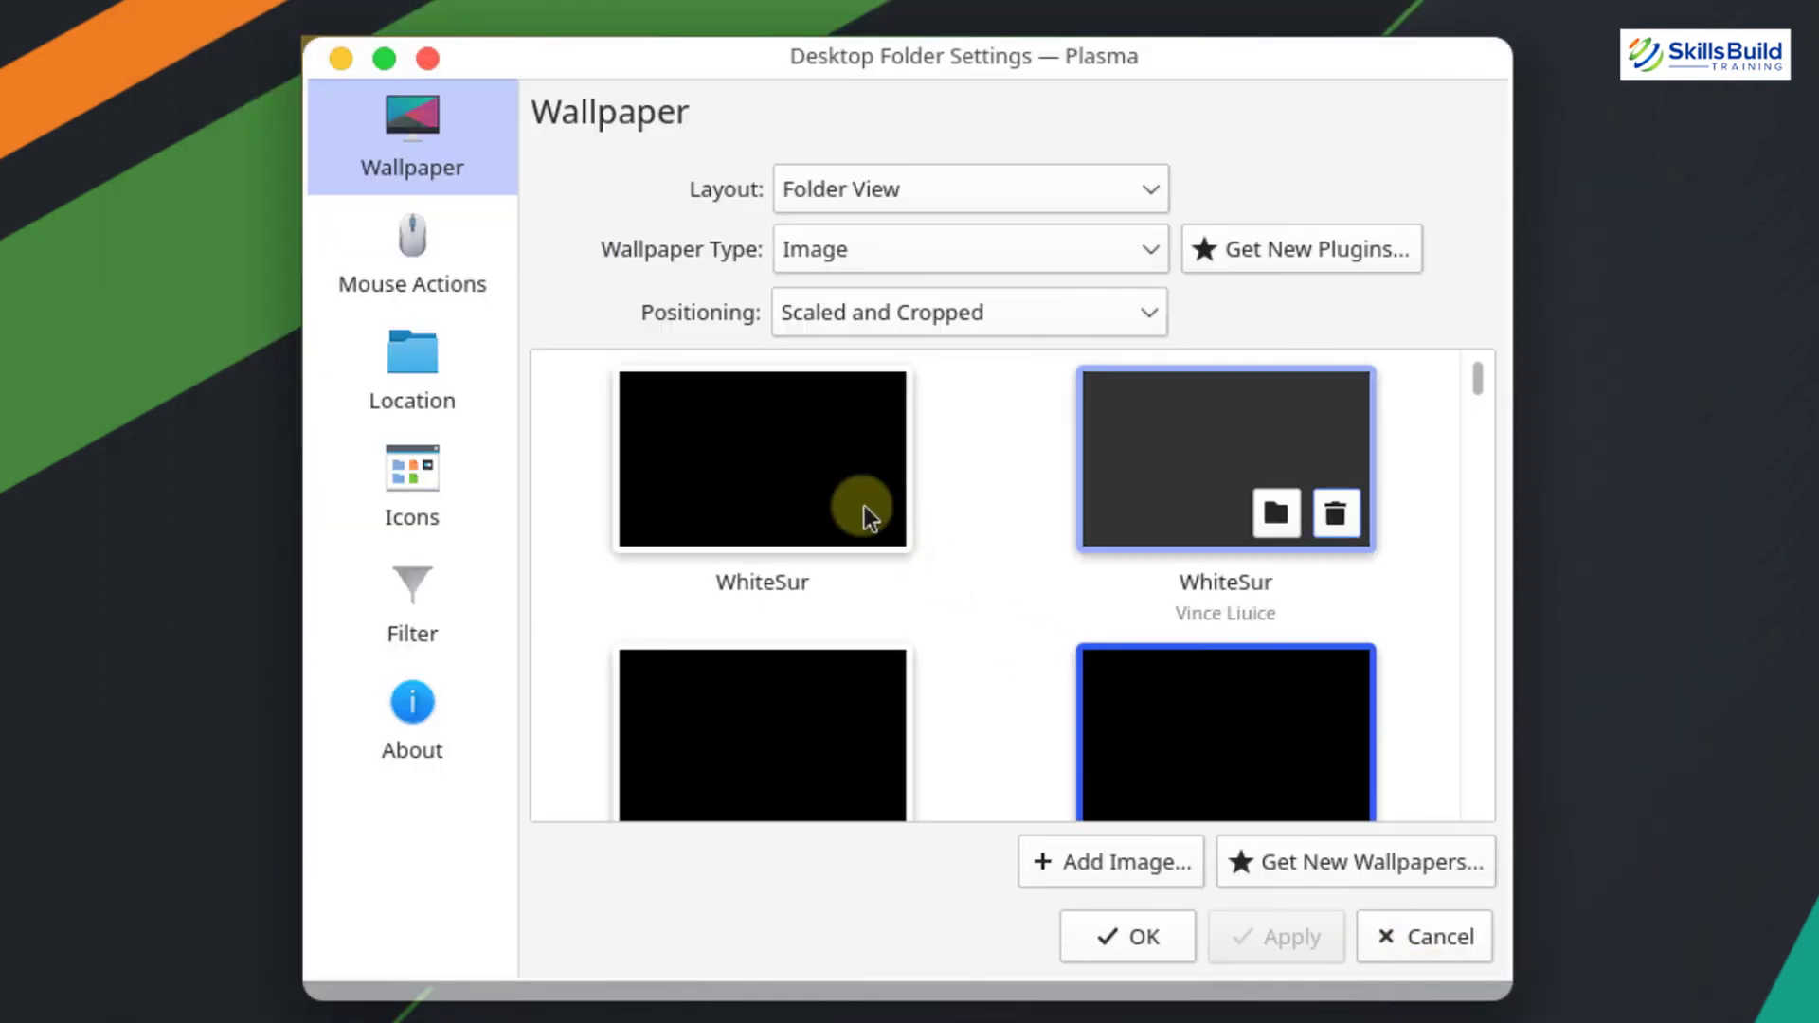
pyautogui.click(775, 469)
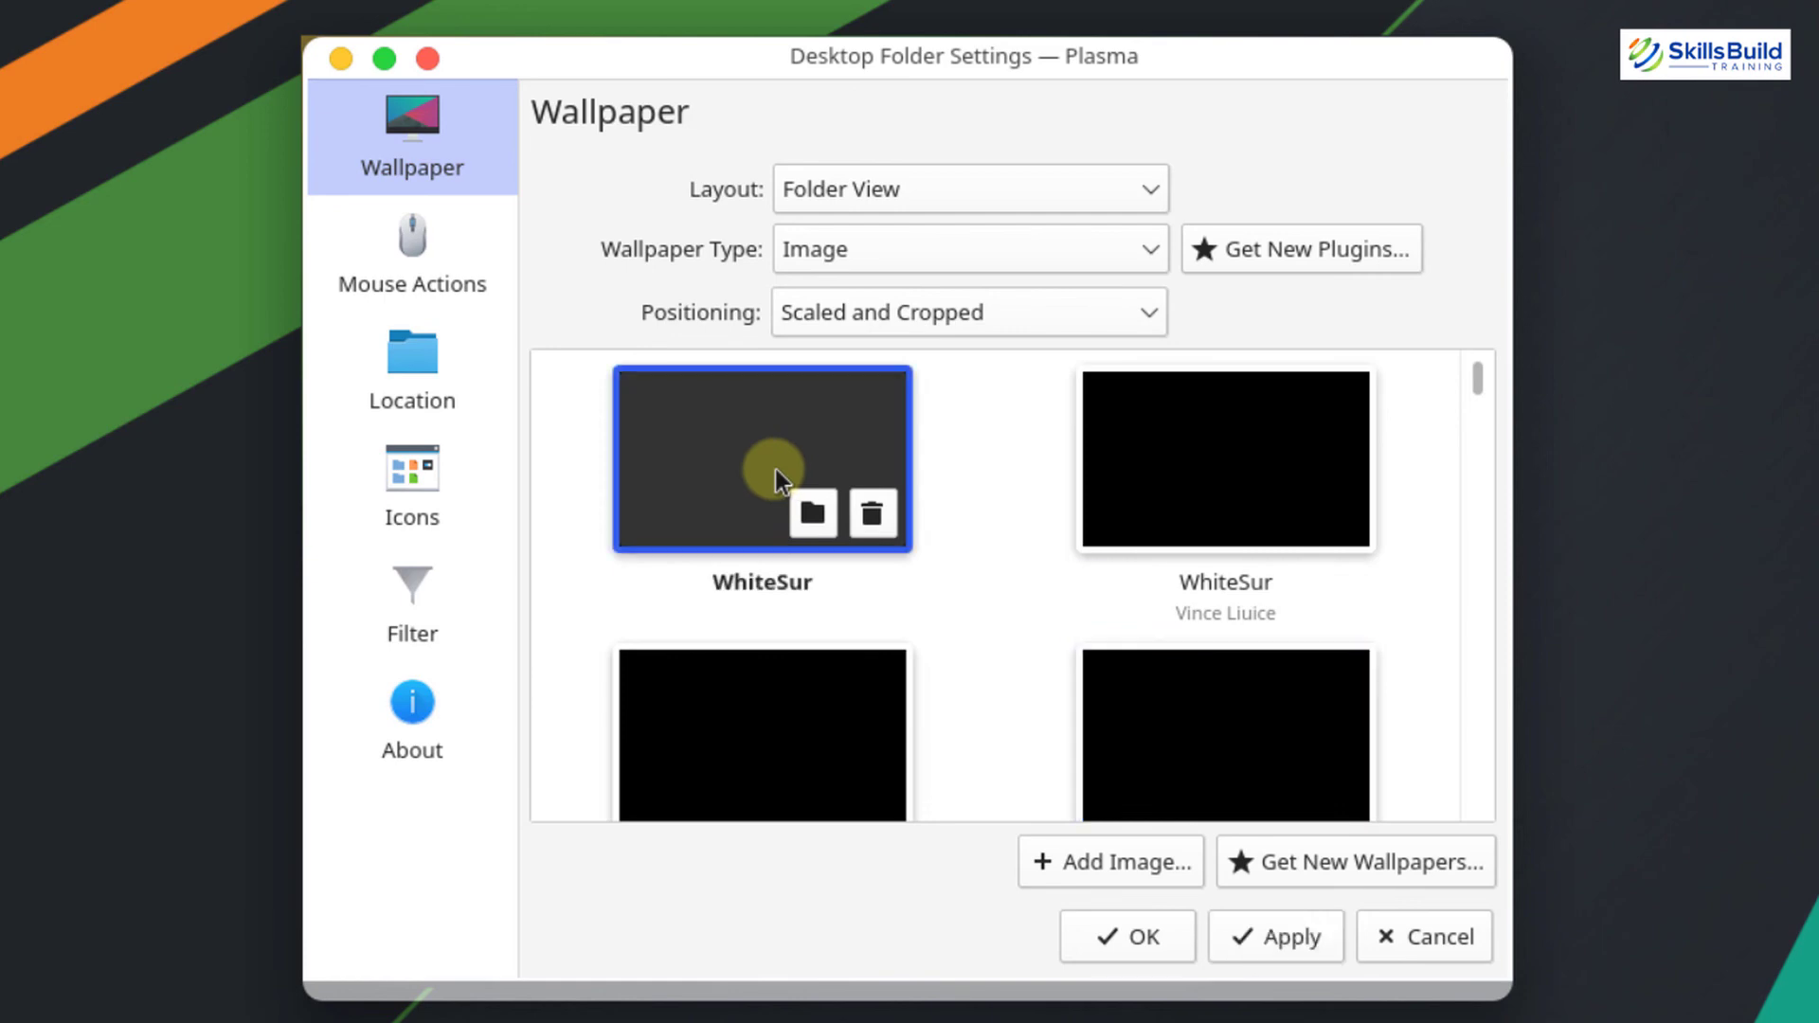
pyautogui.click(1127, 936)
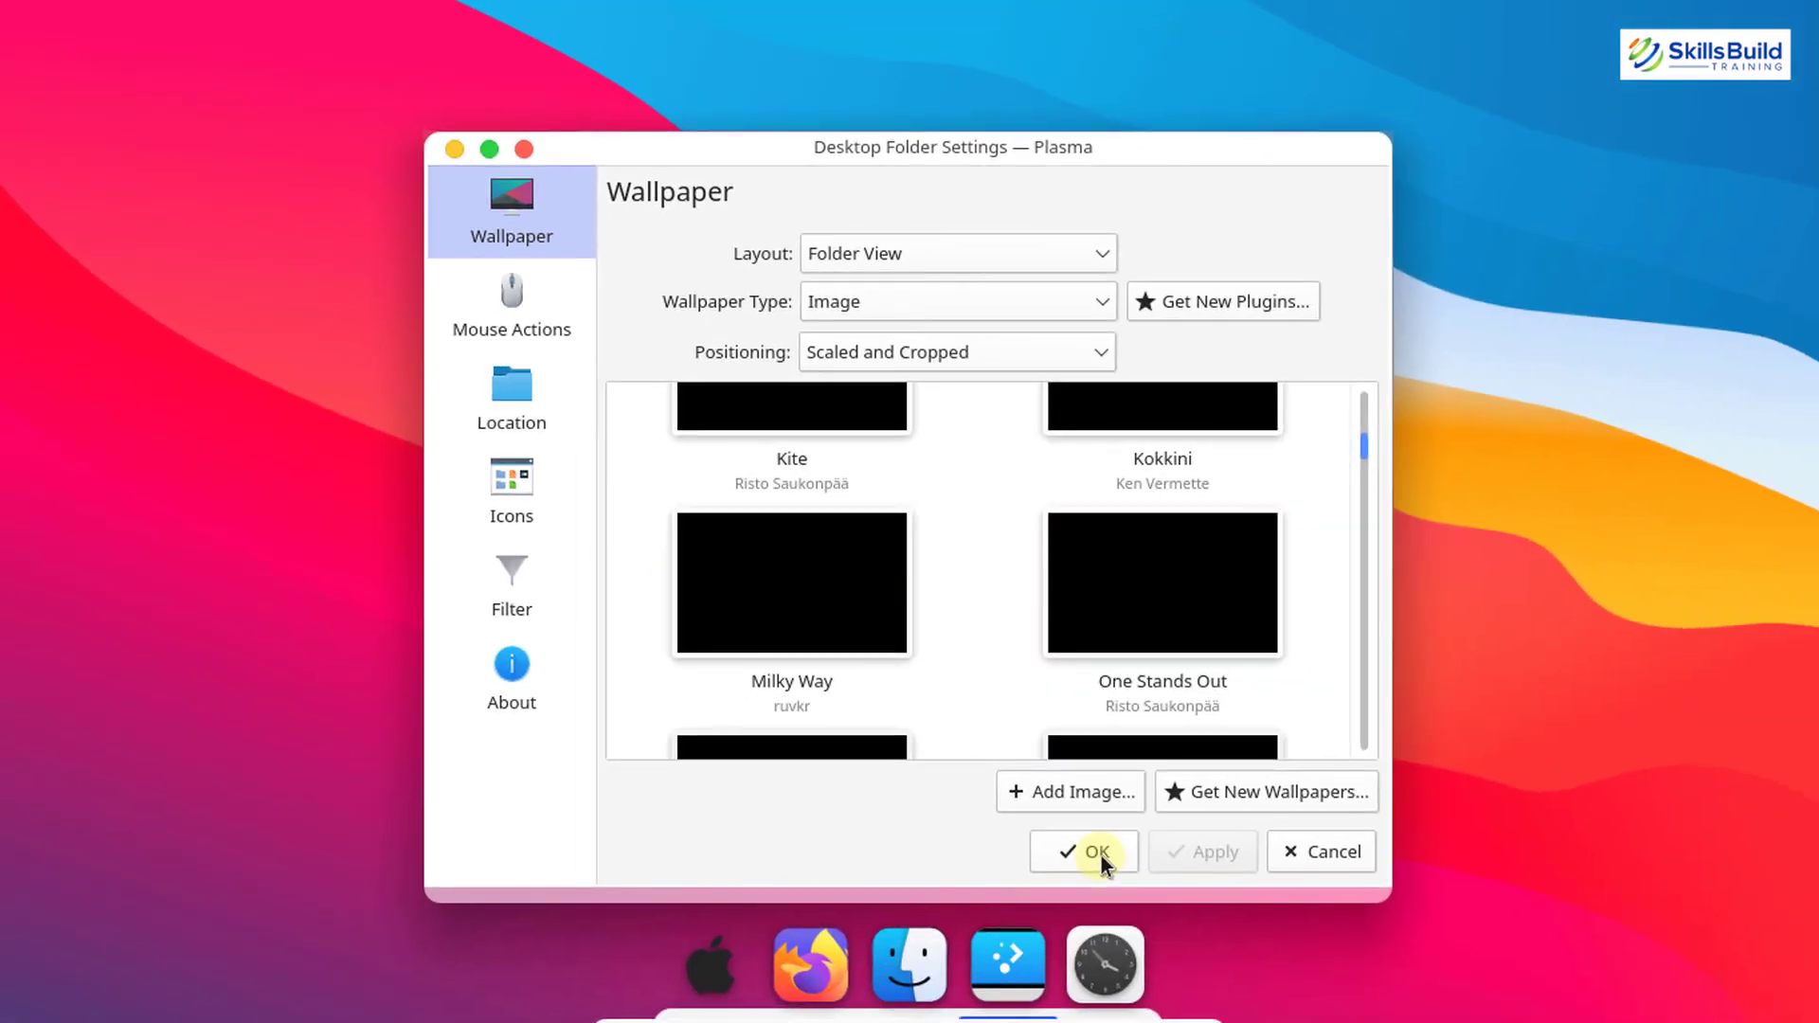
pyautogui.click(1097, 852)
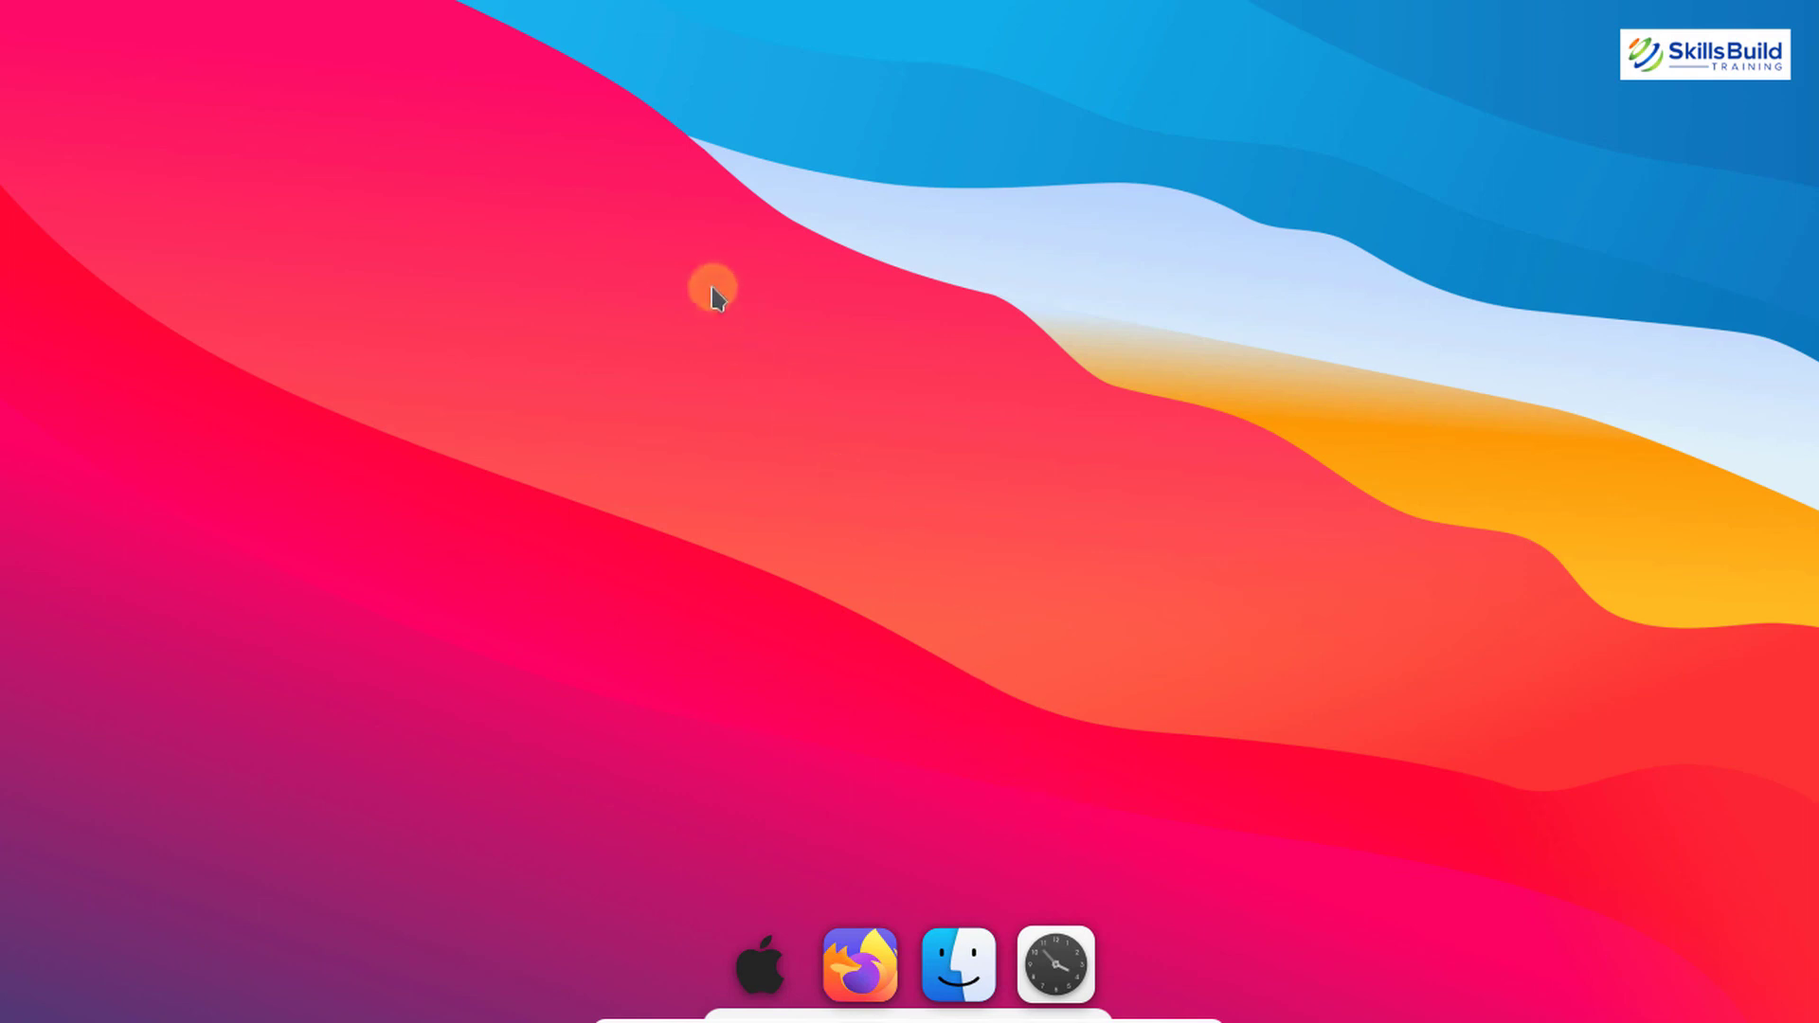
pyautogui.rightClick(694, 265)
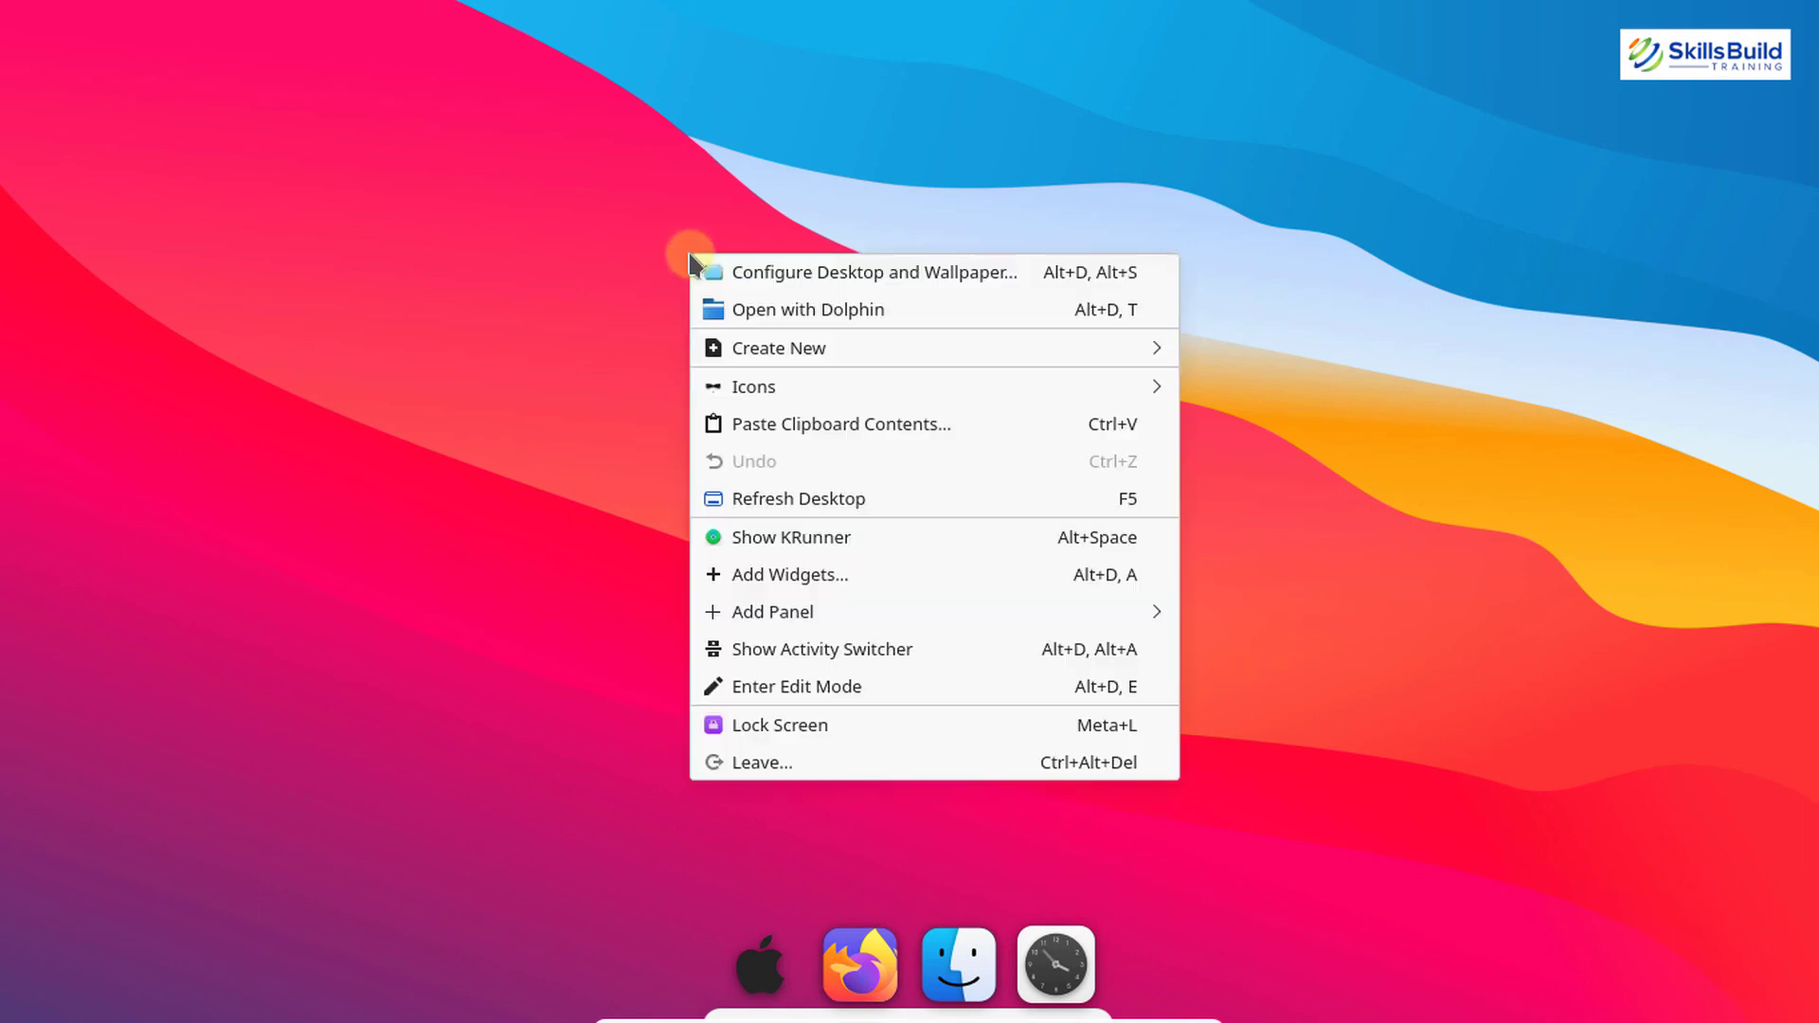